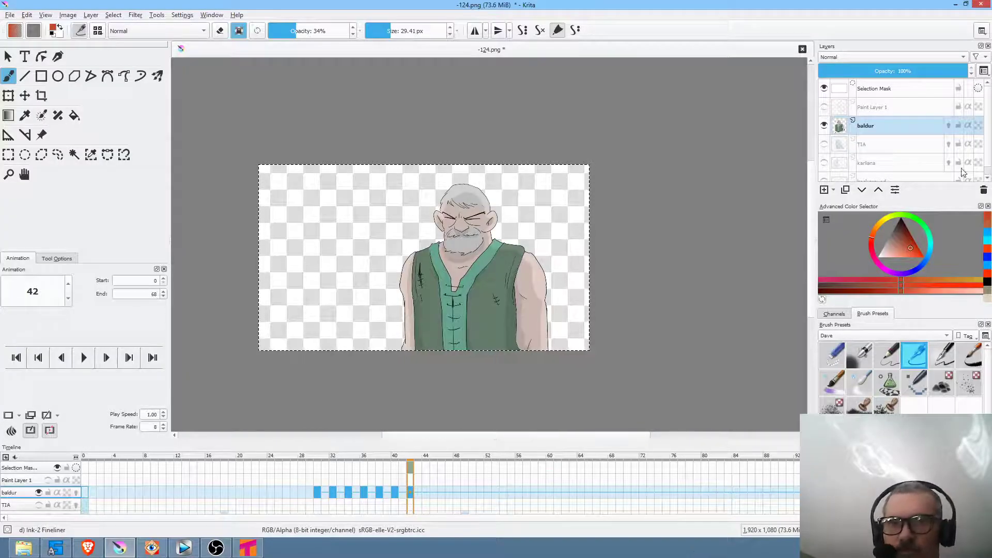
Make the hidden TIA and karliana layers visible alongside baldur, leaving Paint Layer 1 hidden
click(888, 150)
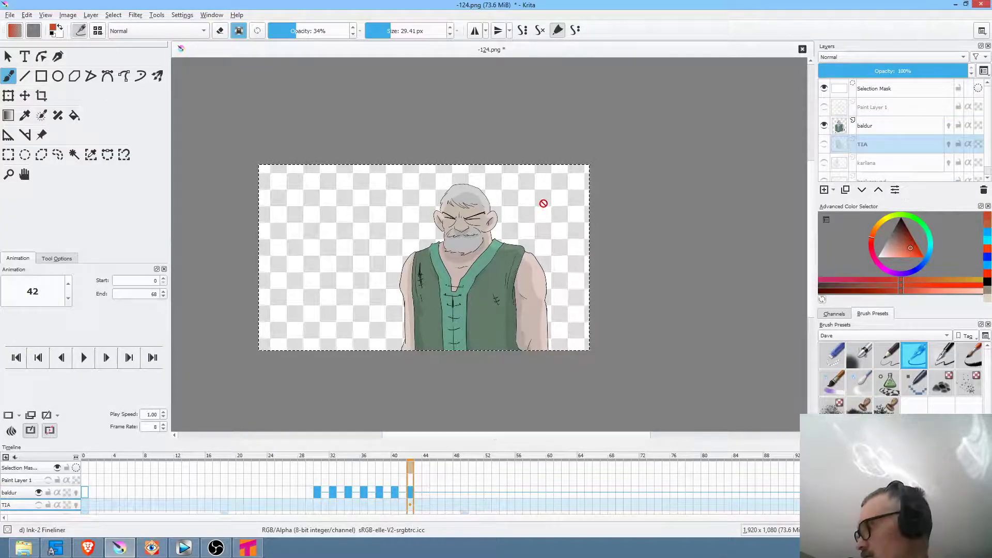
key(i)
key(i)
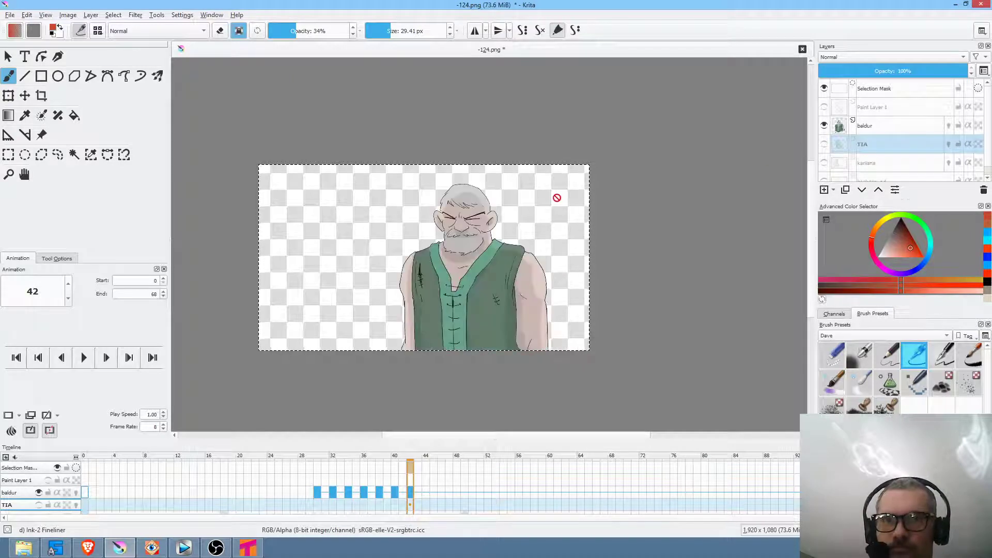
click(824, 144)
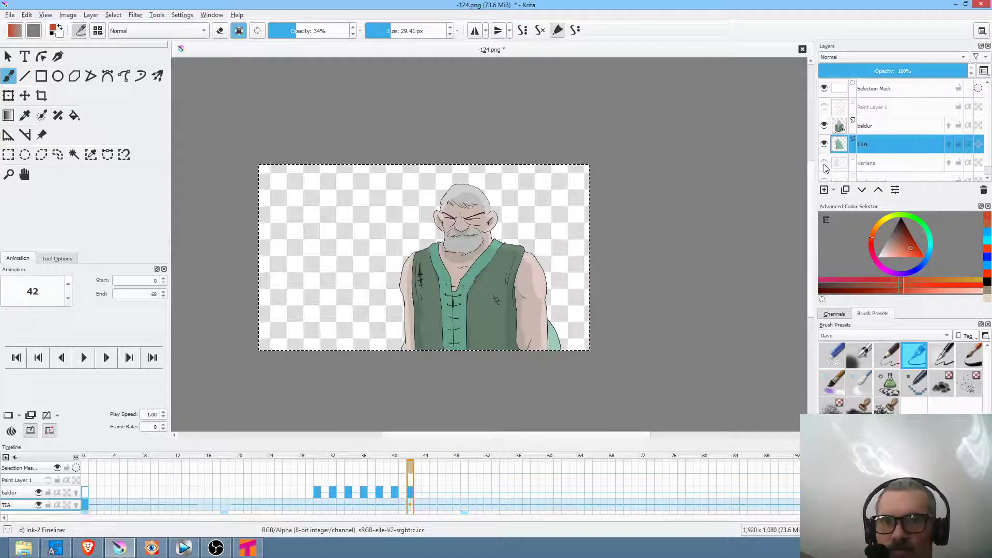
click(824, 162)
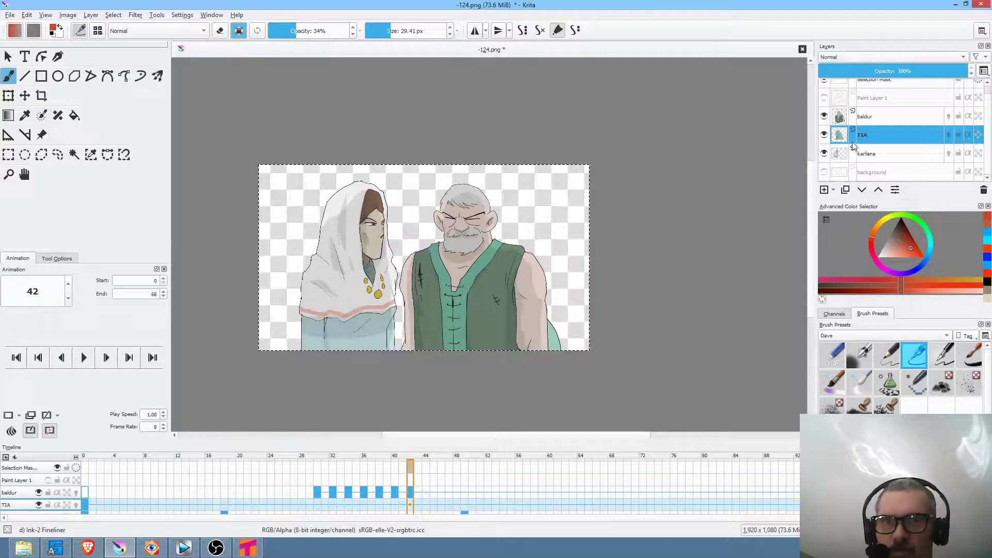
scroll(853, 147, up, 1)
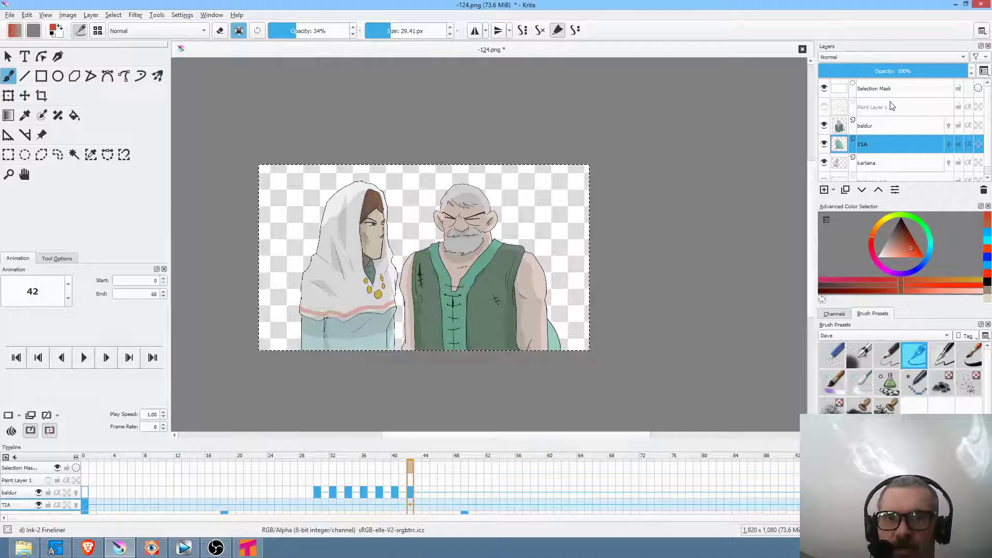
click(824, 108)
click(824, 107)
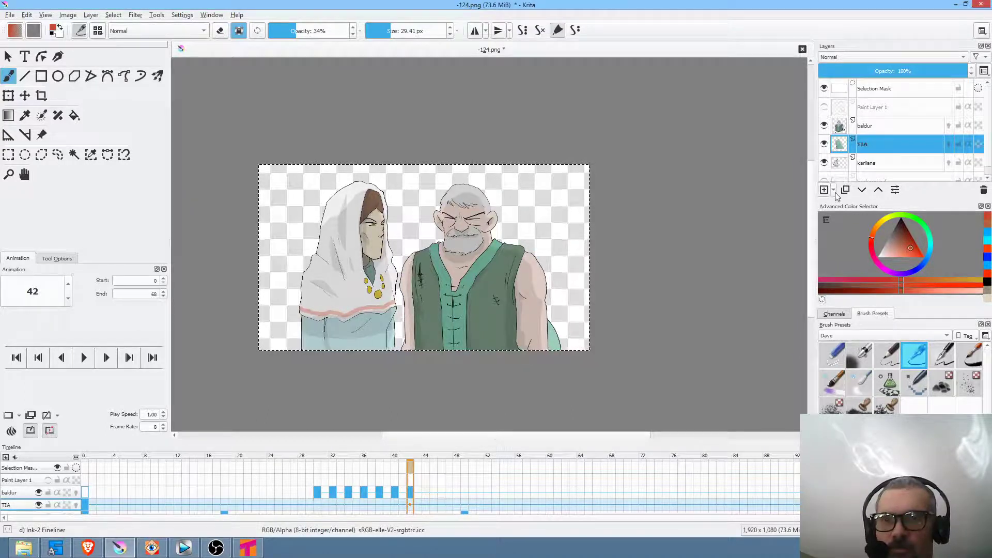
Hide the baldur layer, return the timeline to frame 0 and select the karliana layer
click(862, 131)
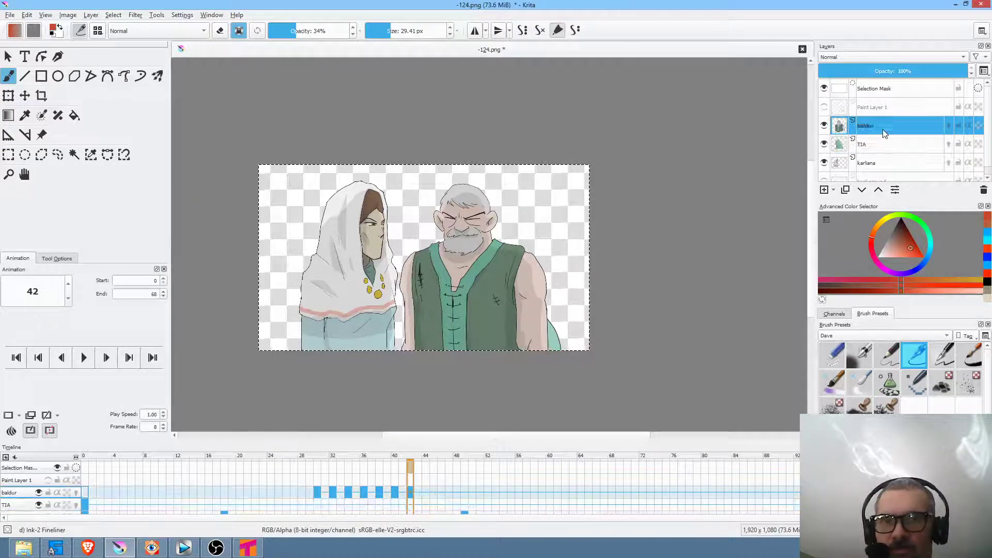
click(824, 126)
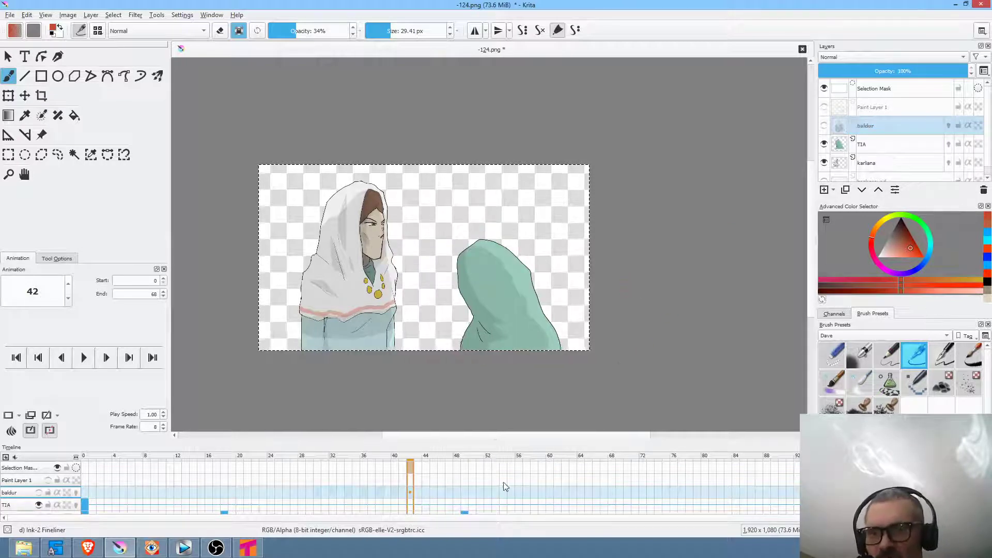
drag(406, 470, 31, 470)
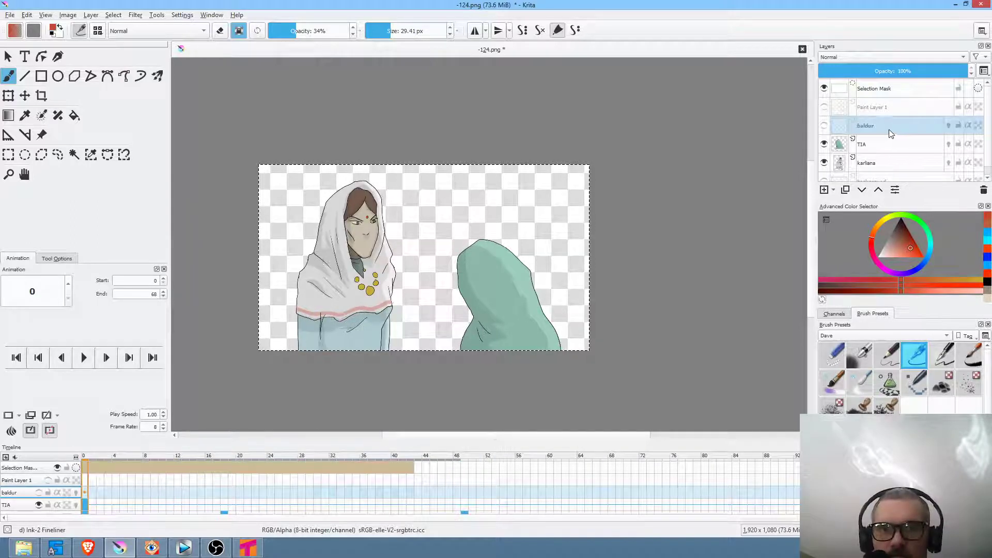
click(889, 164)
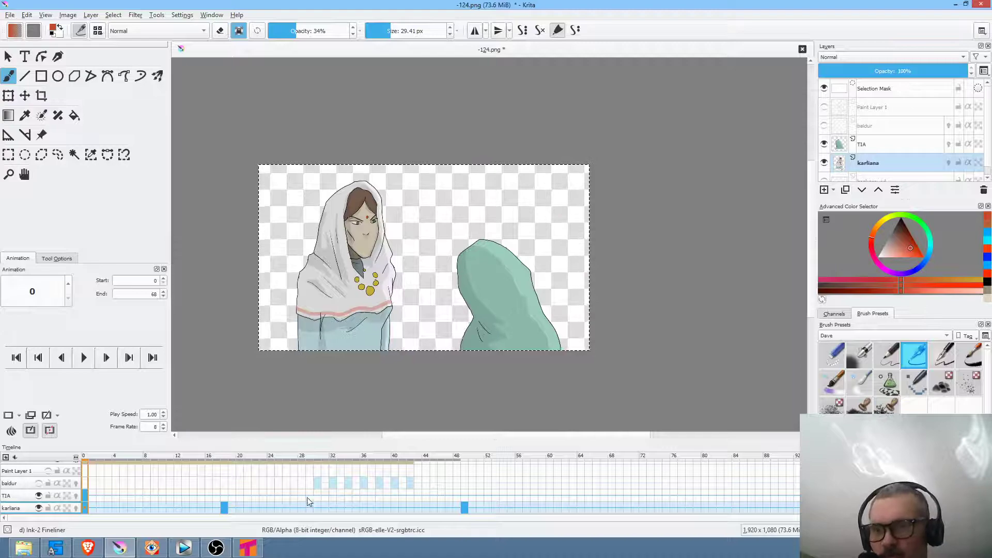
Copy the karliana drawing from frame 0, switch to Tahoma and paste it into frame 1 of Col2
click(248, 547)
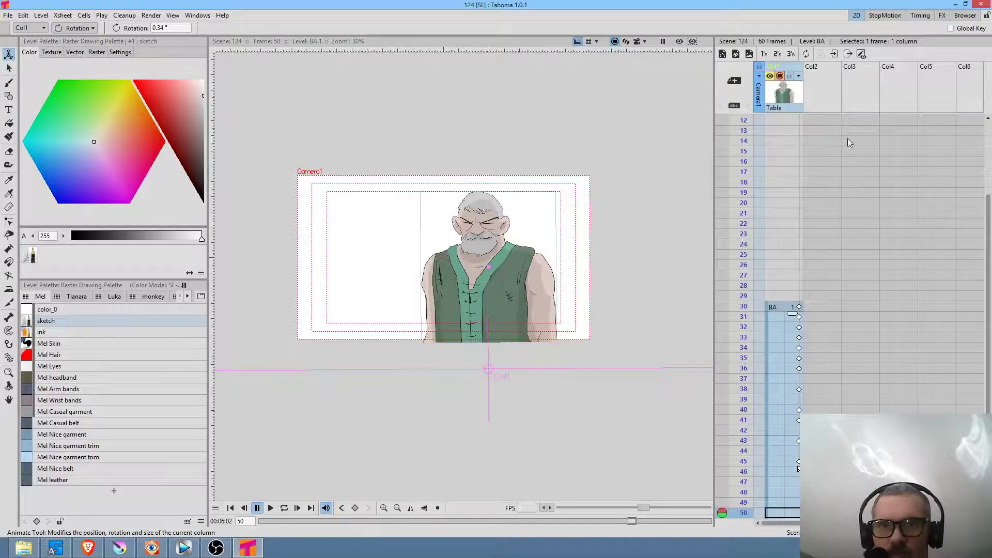
scroll(847, 138, up, 4)
click(826, 120)
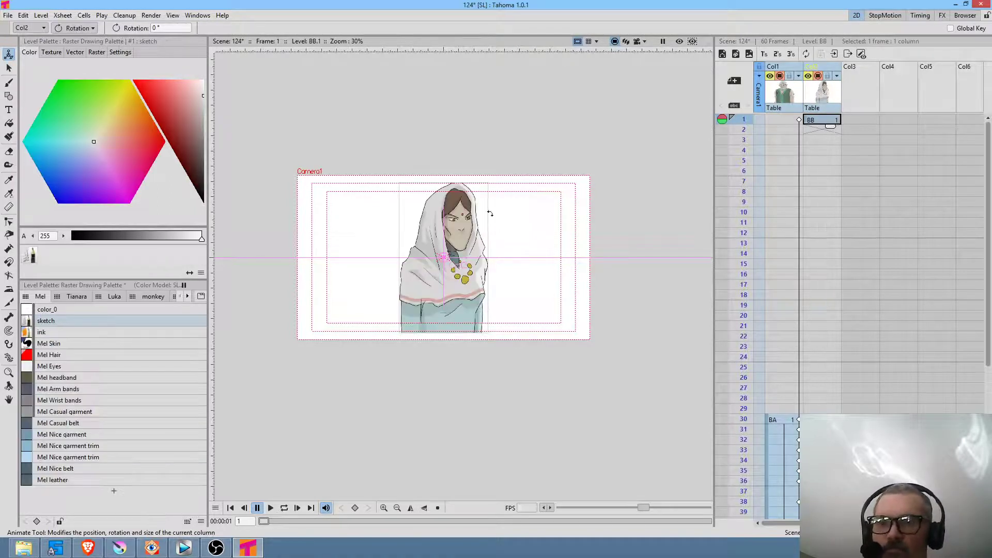
Scale the hooded woman's drawing to about 106% and place it at about X -434 px, Y -24 px
click(78, 28)
click(90, 67)
drag(518, 197, 521, 195)
click(73, 28)
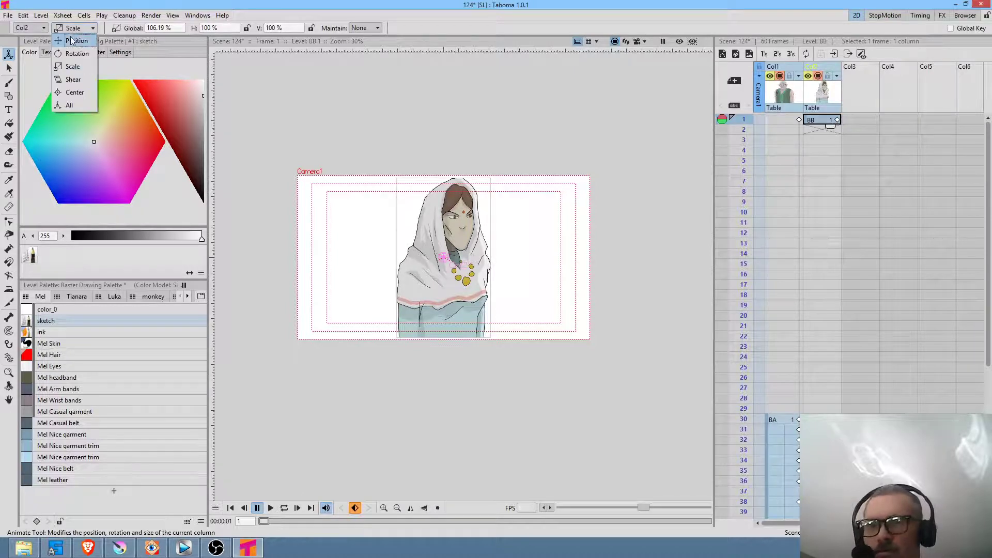
click(73, 41)
drag(459, 280, 394, 286)
Scale the woman to about 109% and move her center point below the camera frame, about X 69 px, Y -737 px
click(92, 28)
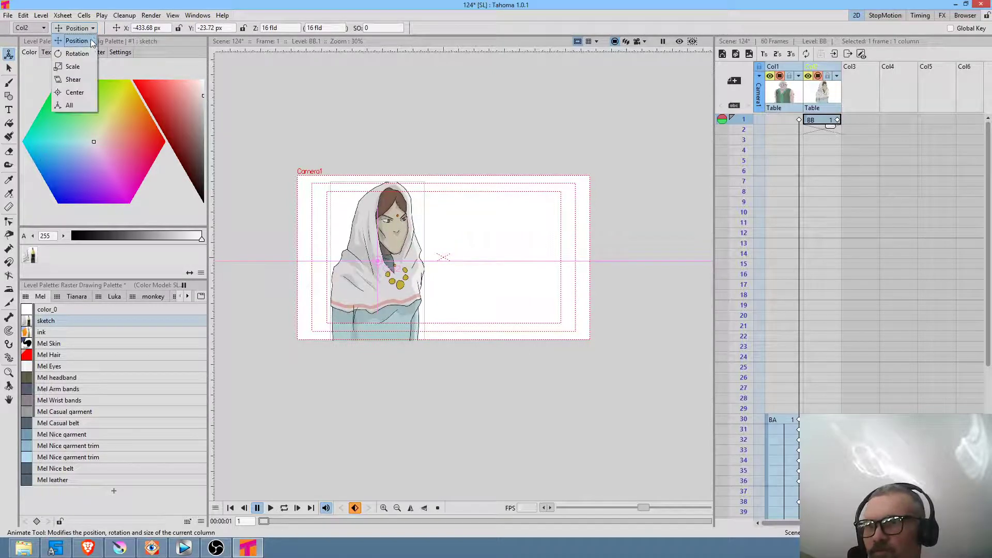
click(72, 65)
drag(457, 194, 445, 186)
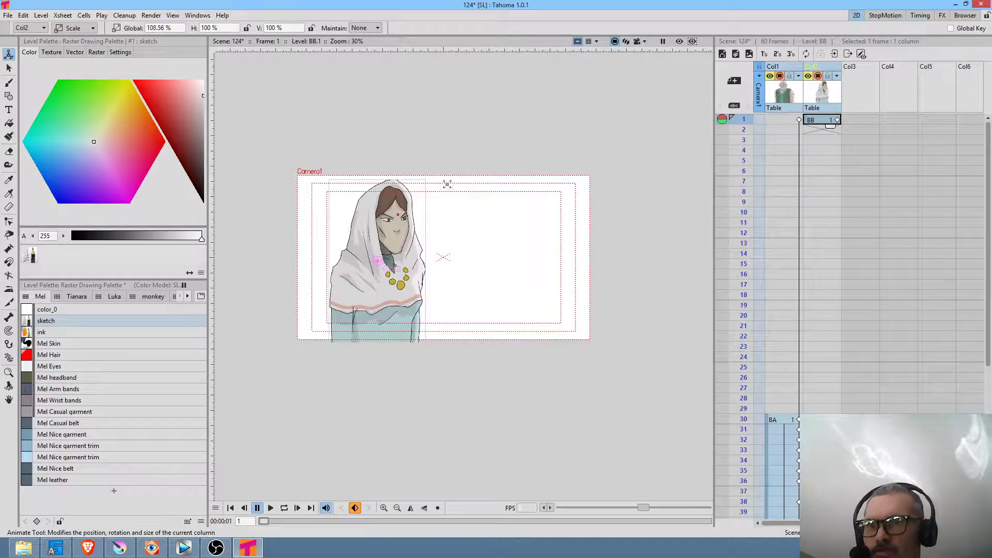
click(75, 29)
click(86, 98)
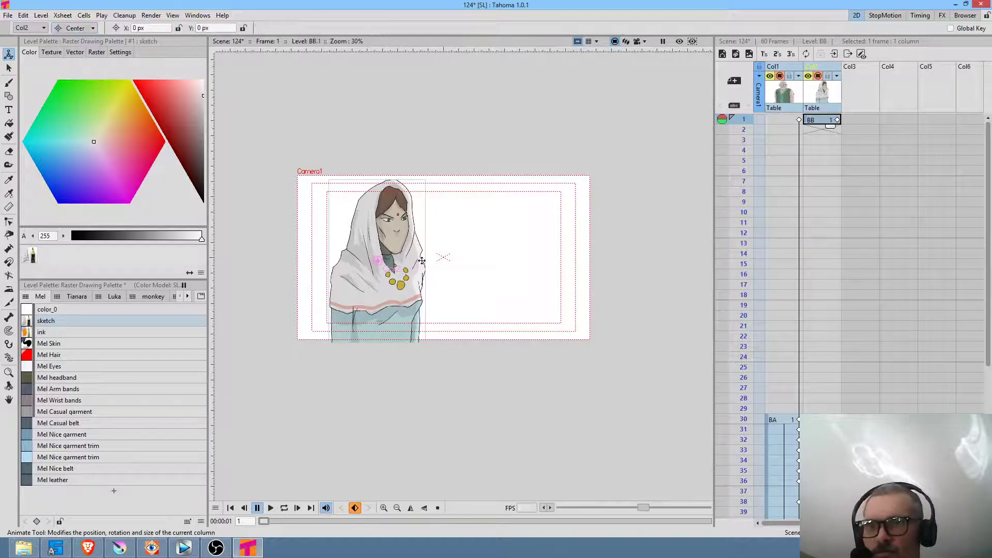
drag(379, 261, 388, 383)
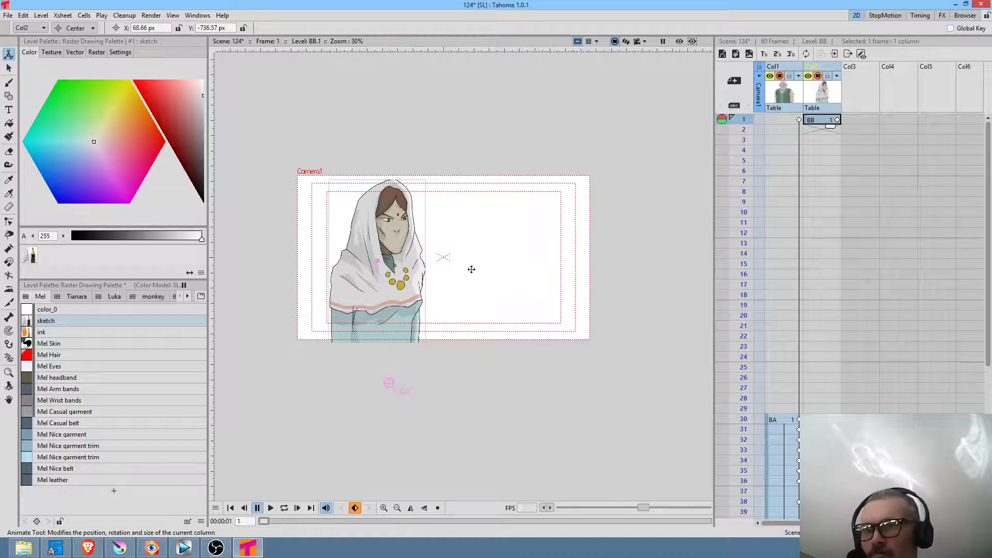
Scale the woman down to about 97% from the moved center and shift her to about X -400 px
click(85, 27)
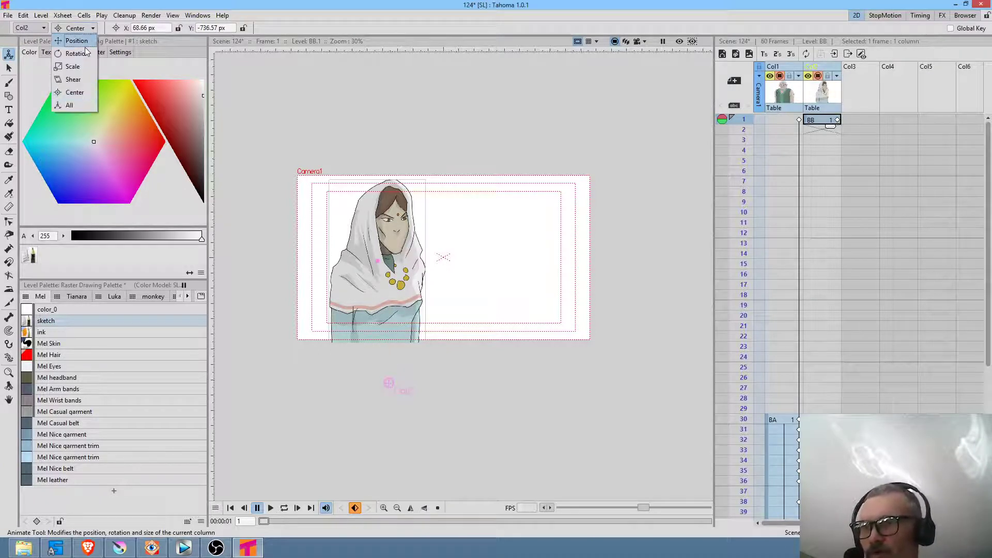
click(72, 66)
mouse_move(434, 258)
mouse_down()
mouse_move(432, 281)
mouse_move(438, 270)
mouse_up()
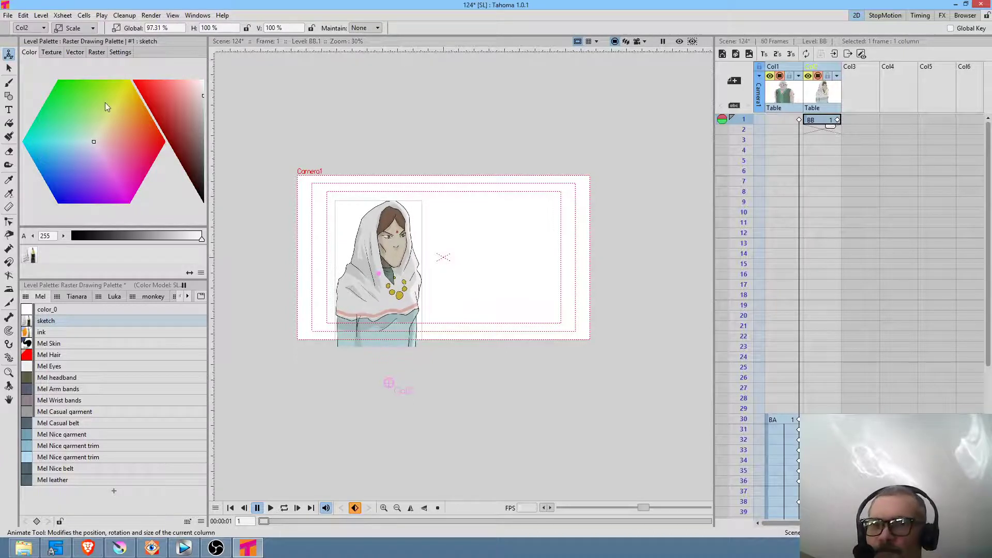
click(85, 28)
click(85, 39)
drag(392, 288, 401, 291)
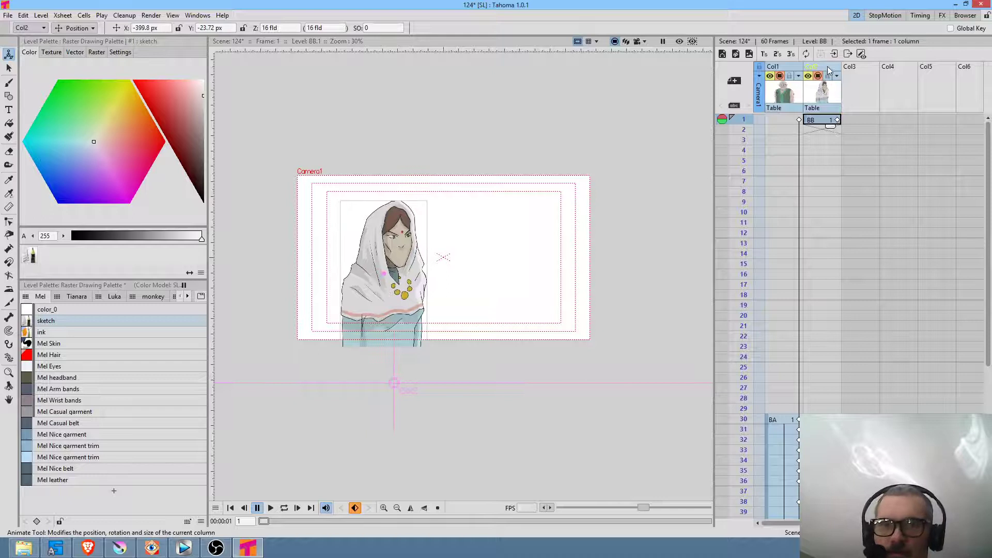
Place the woman's column before the man's, check her second keyframe in Krita, and extend her drawing through frame 17 in Tahoma
drag(821, 67, 780, 77)
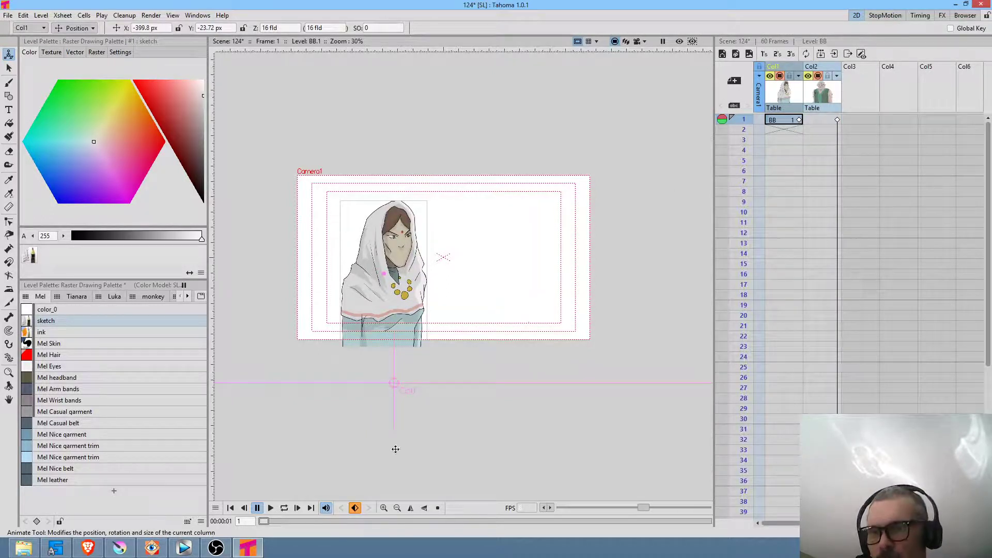
click(134, 551)
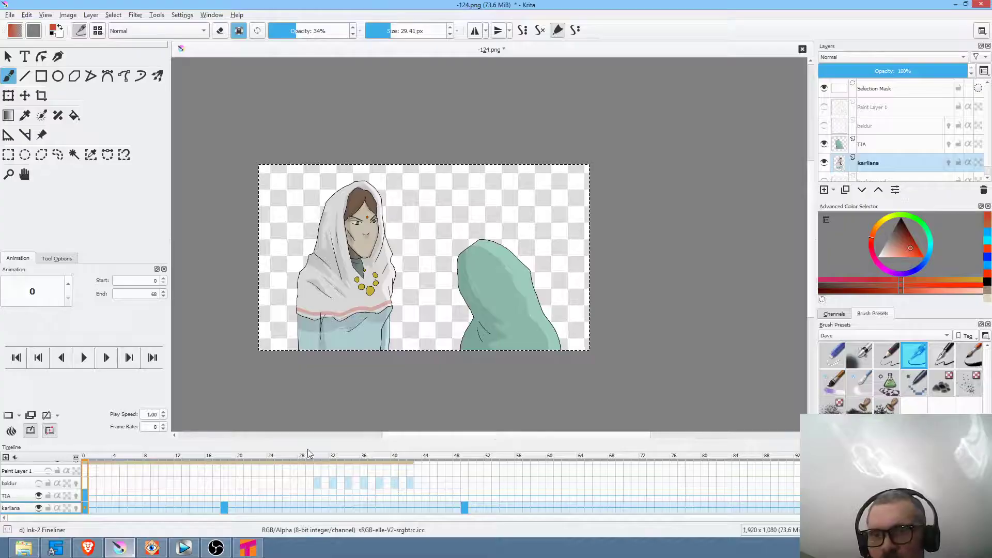
click(224, 509)
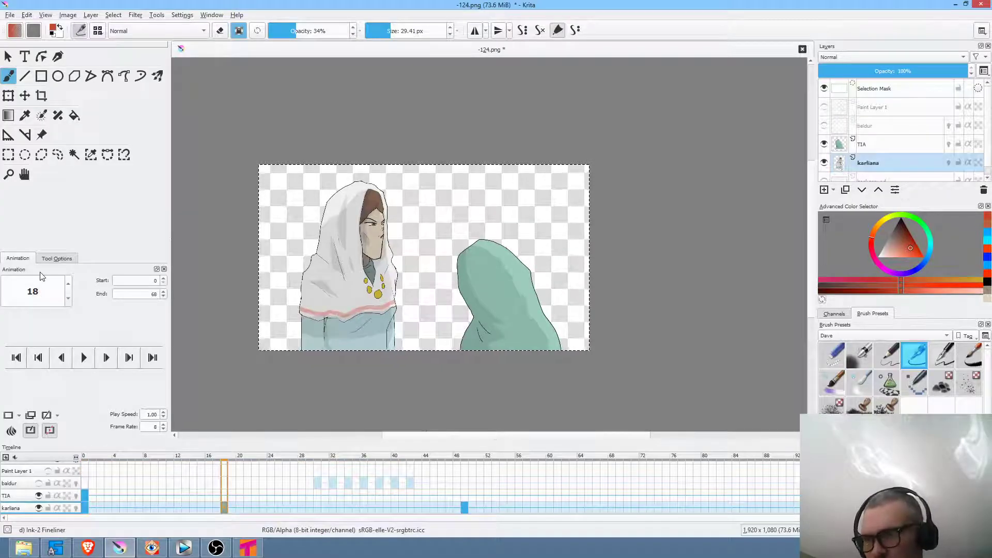
click(247, 548)
click(785, 124)
drag(786, 123, 770, 294)
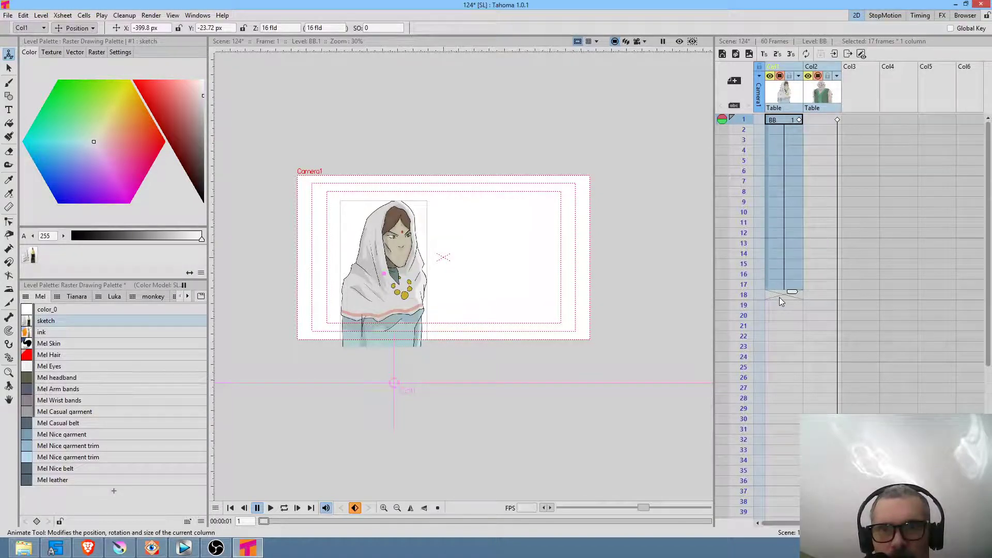
Copy the karliana side-view drawing at frame 18 in Krita and paste it into frame 18 of the woman's column in Tahoma
click(779, 296)
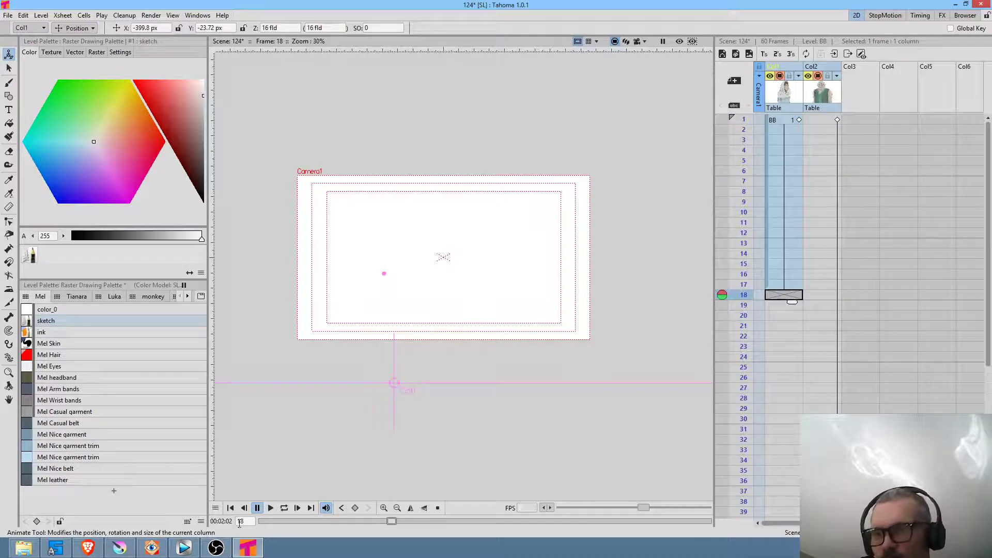
click(119, 548)
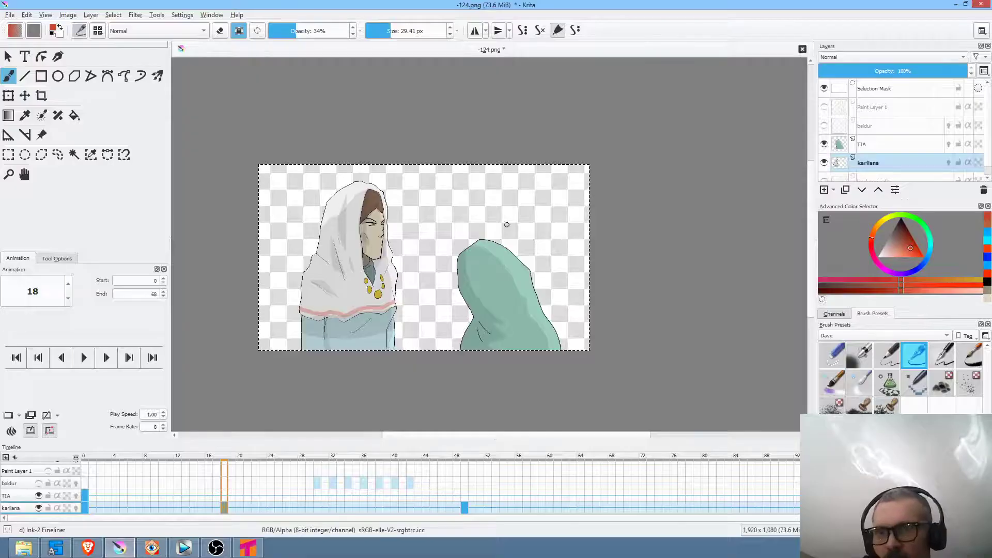
ctrl+click(479, 195)
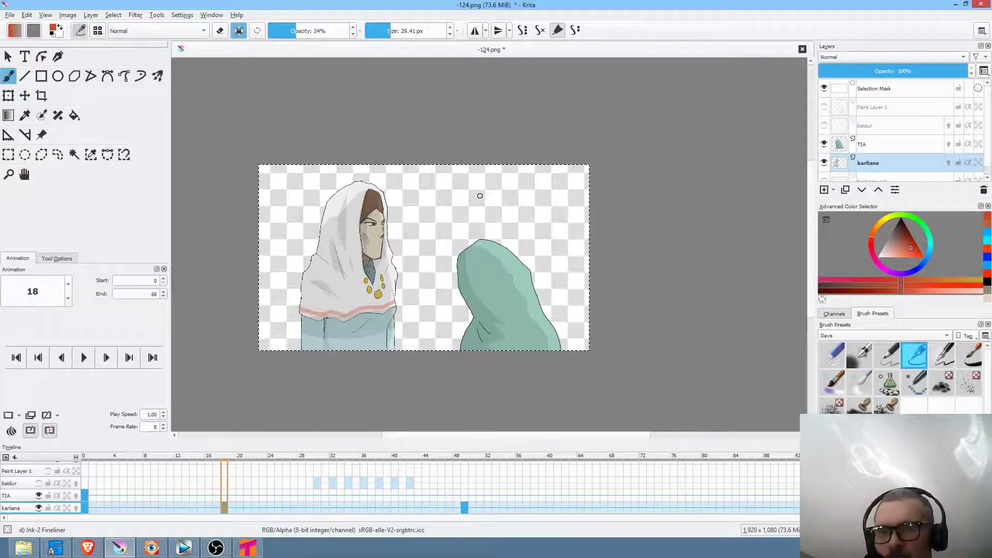
key(alt+Tab)
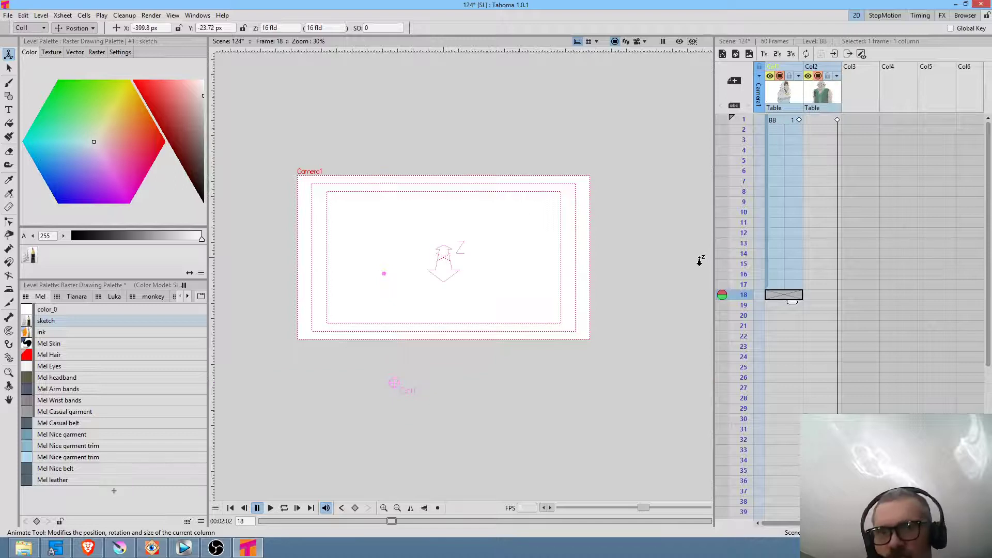
key(ctrl+v)
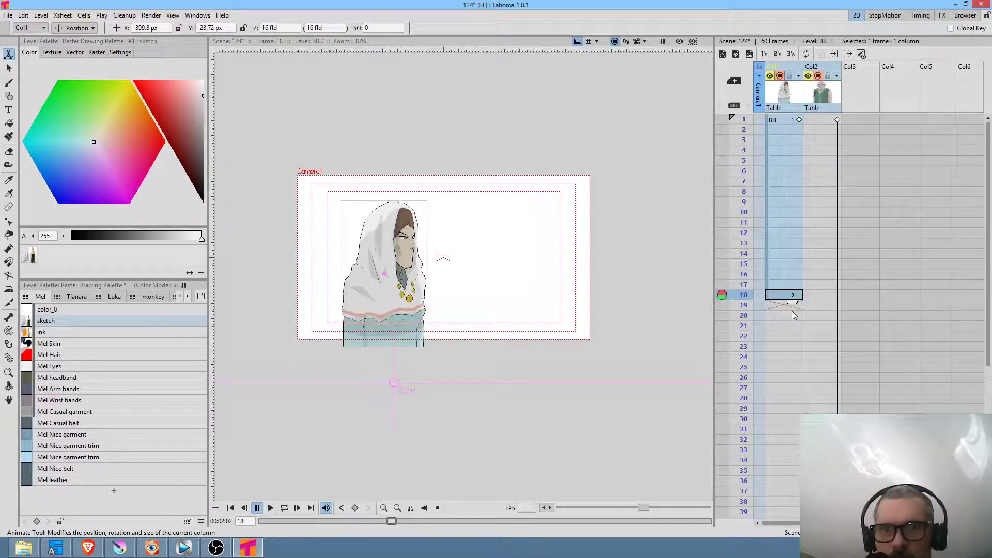
Extend the woman's second drawing through frame 47 and assign drawing 1 to frame 48
scroll(770, 417, down, 5)
drag(759, 551, 758, 375)
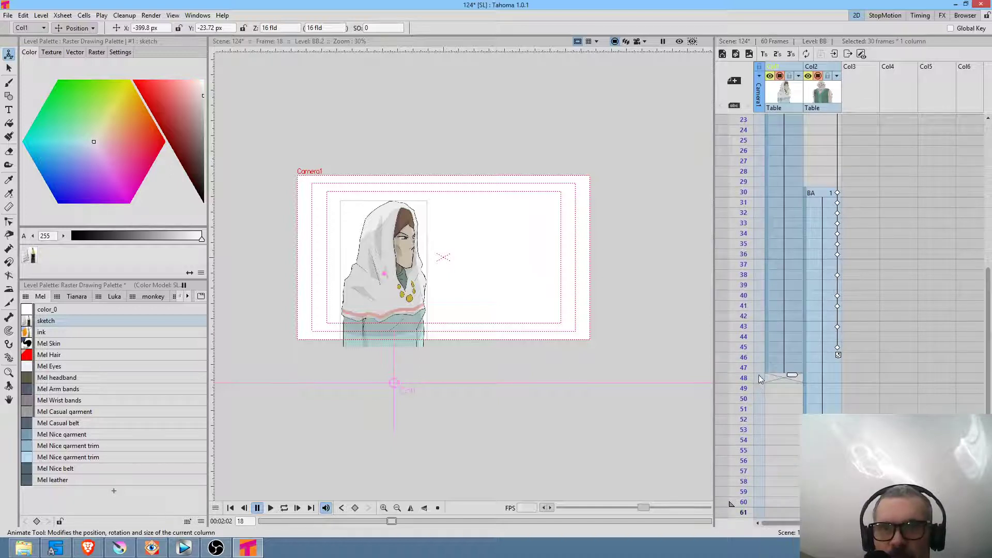
click(778, 380)
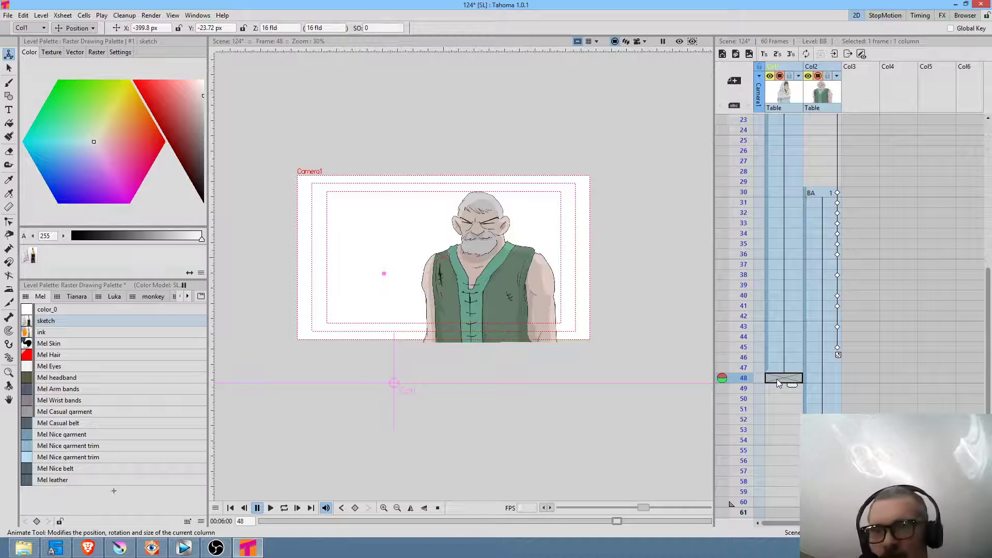
text(1)
key(Return)
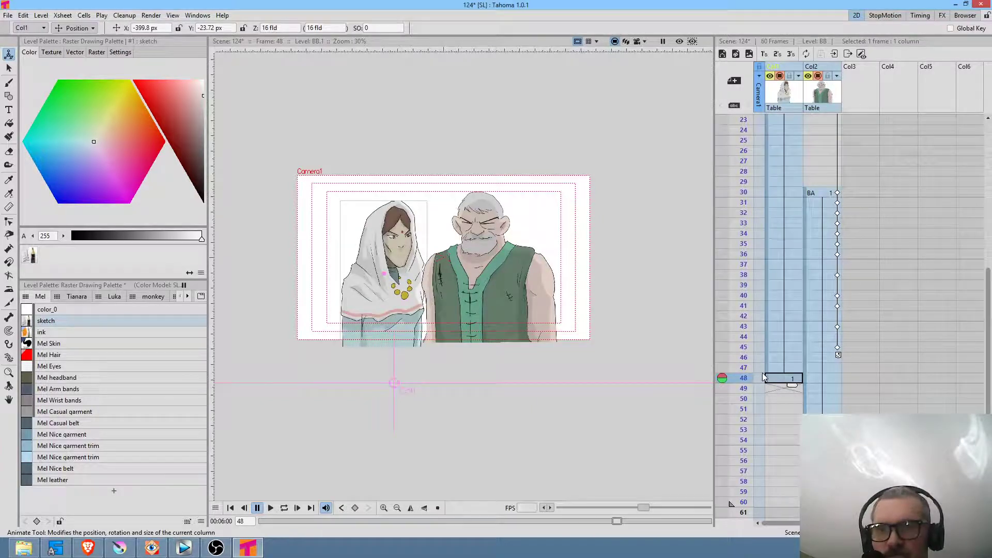
Move the woman's column back after the man's column and return to her drawing at frame 1
drag(781, 70, 821, 71)
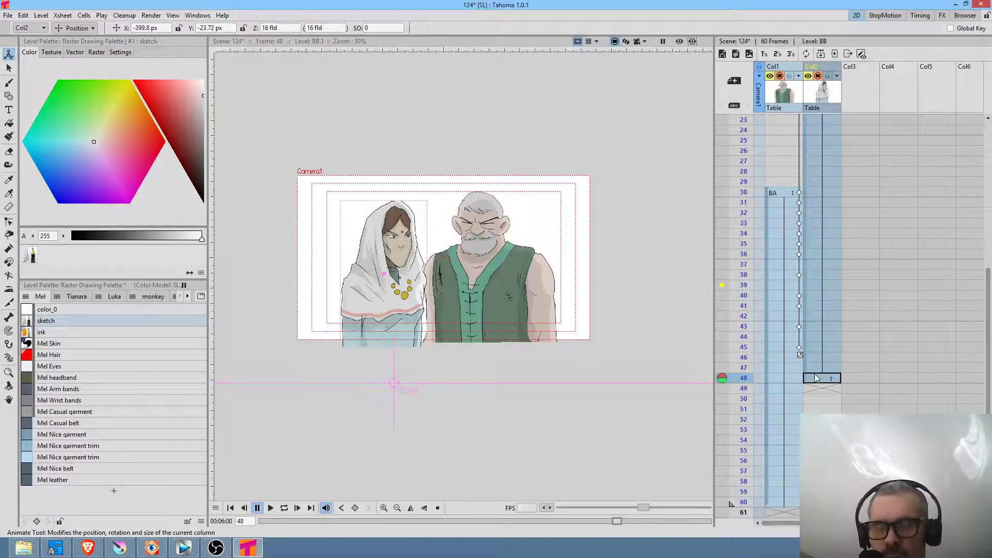
scroll(829, 310, up, 5)
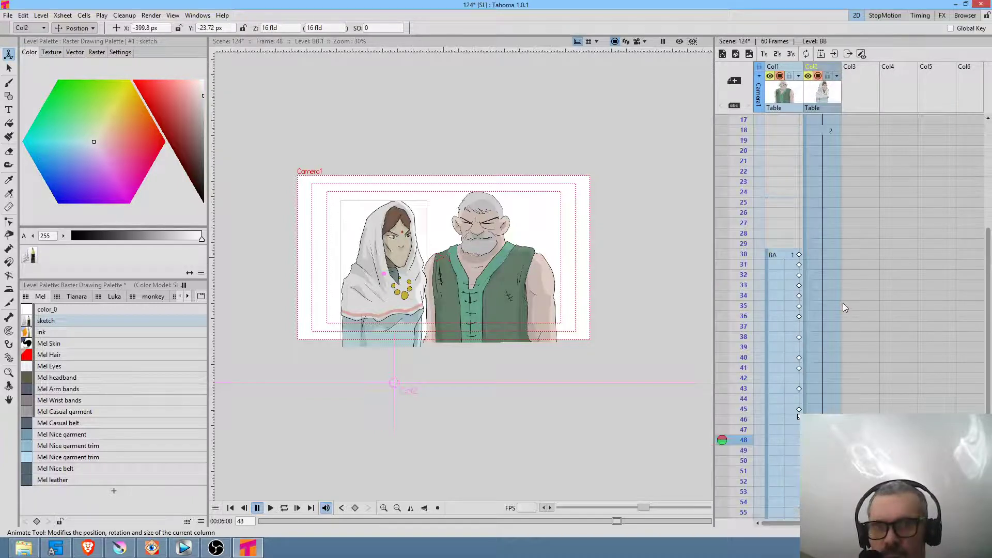
click(823, 120)
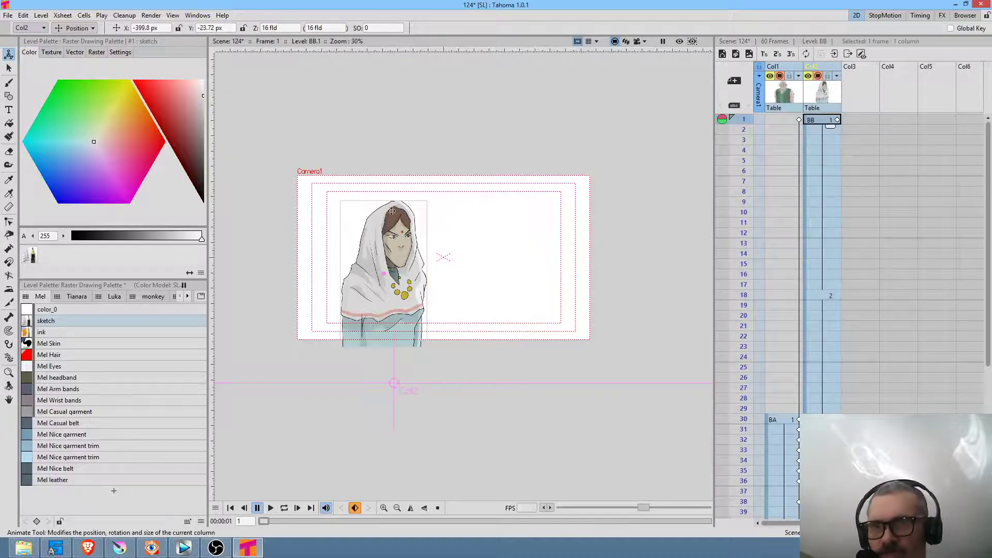
Scale the woman's drawing at frame 1 up to about 103.7% globally
click(77, 29)
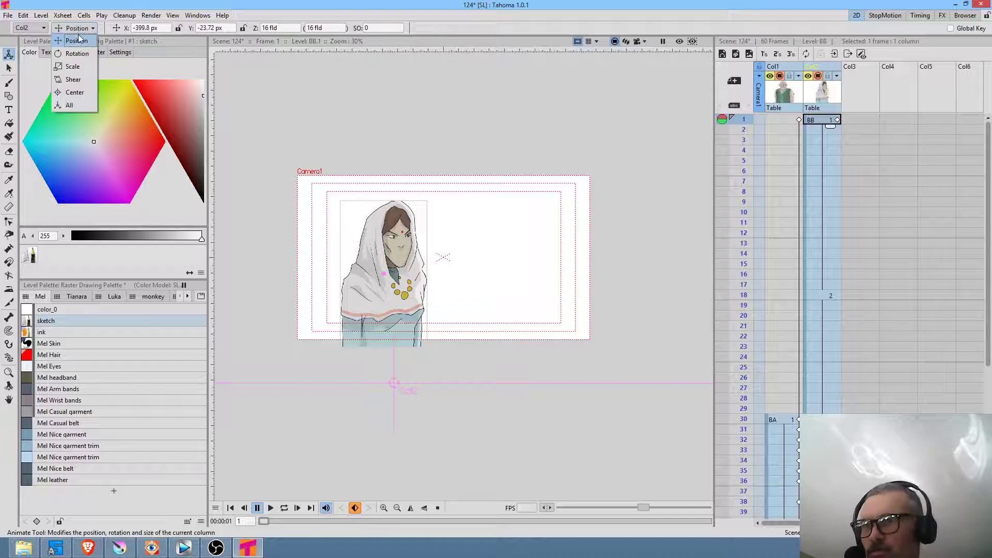
click(75, 67)
drag(436, 210, 454, 198)
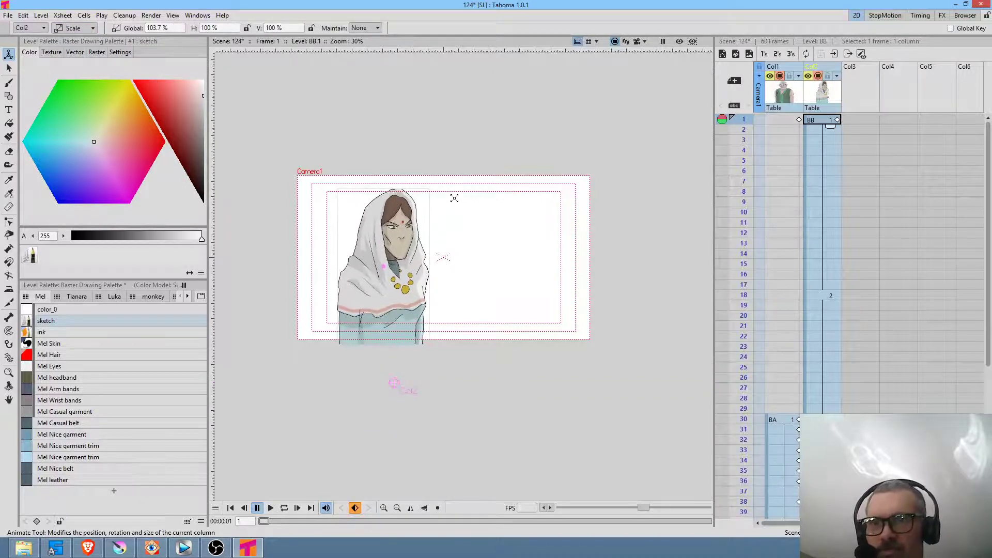
Show the grid guides over the camera view and shift the woman's drawing left to about X -470.95 px
click(584, 40)
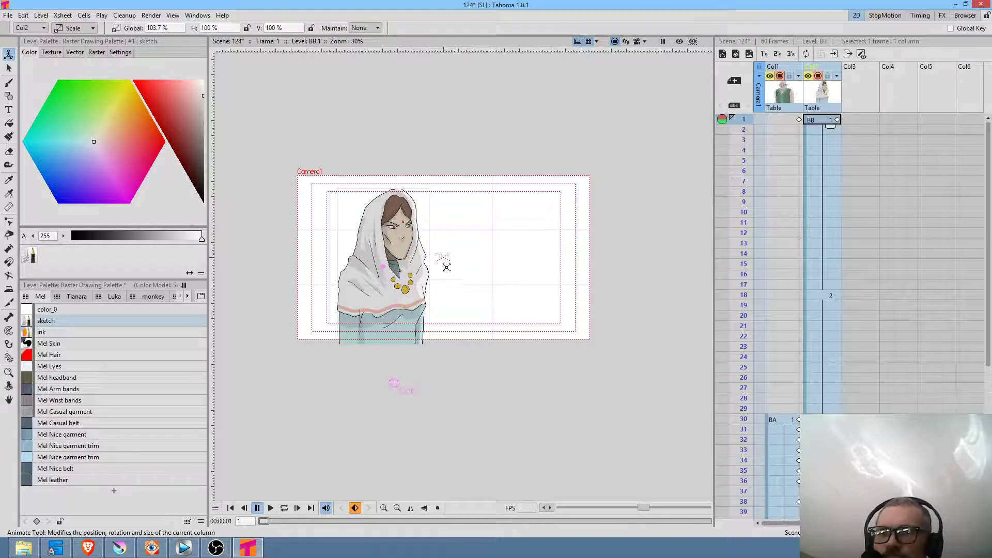
click(75, 29)
click(77, 40)
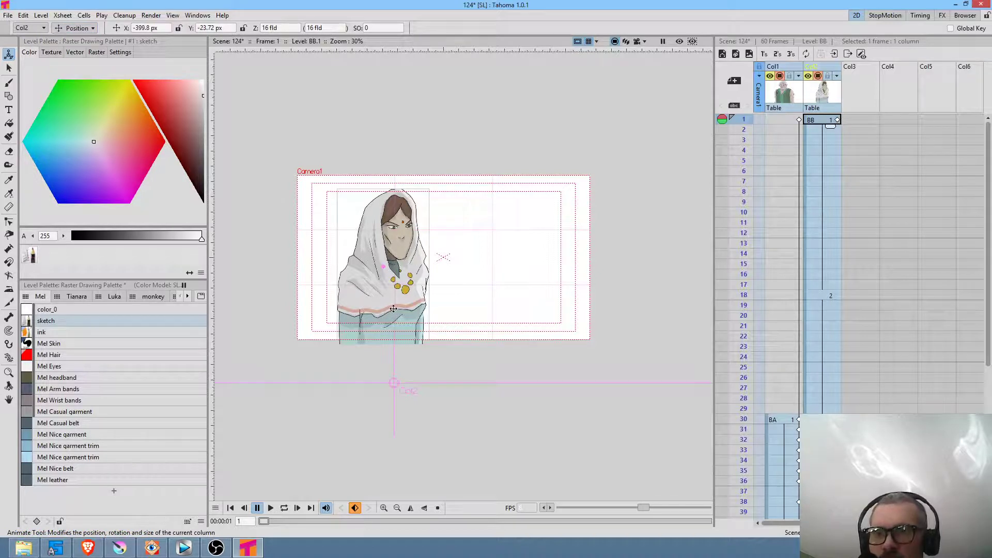
drag(393, 308, 382, 314)
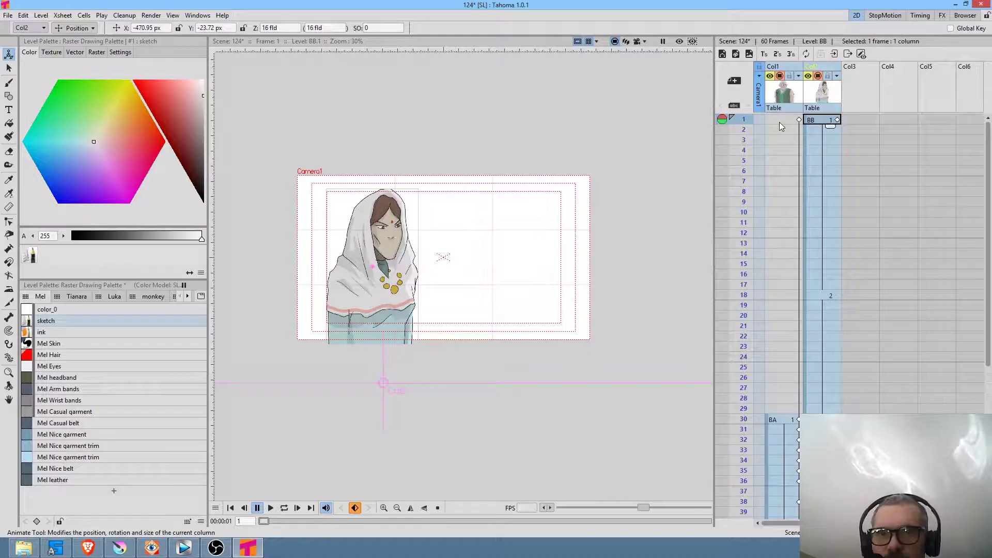
Go to the woman's drawing at frame 18 and compare her timing with the Krita animation up to frame 49
mouse_move(744, 136)
mouse_down()
mouse_move(775, 471)
mouse_move(771, 547)
mouse_move(754, 338)
mouse_move(761, 85)
mouse_move(780, 331)
mouse_move(778, 290)
mouse_up()
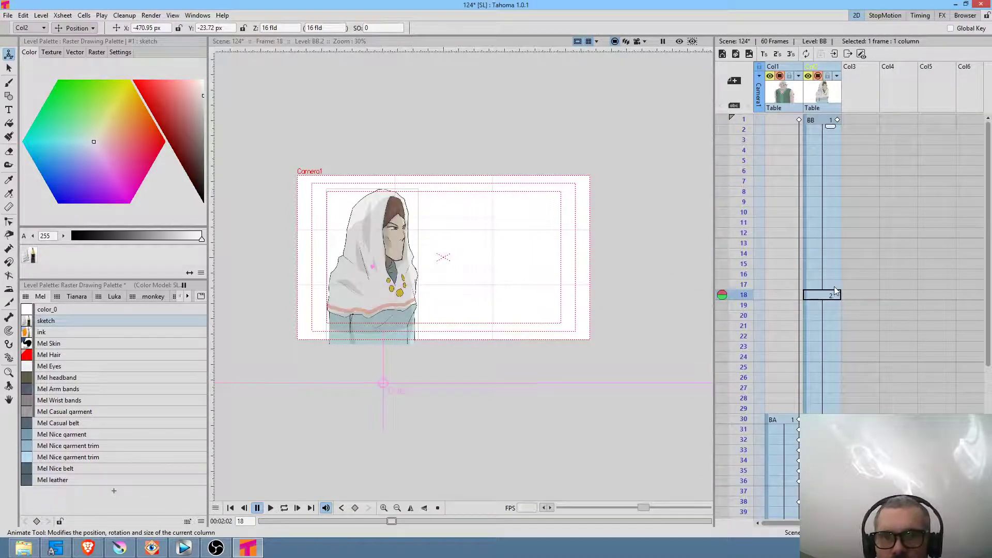
key(alt+Tab)
drag(193, 458, 463, 457)
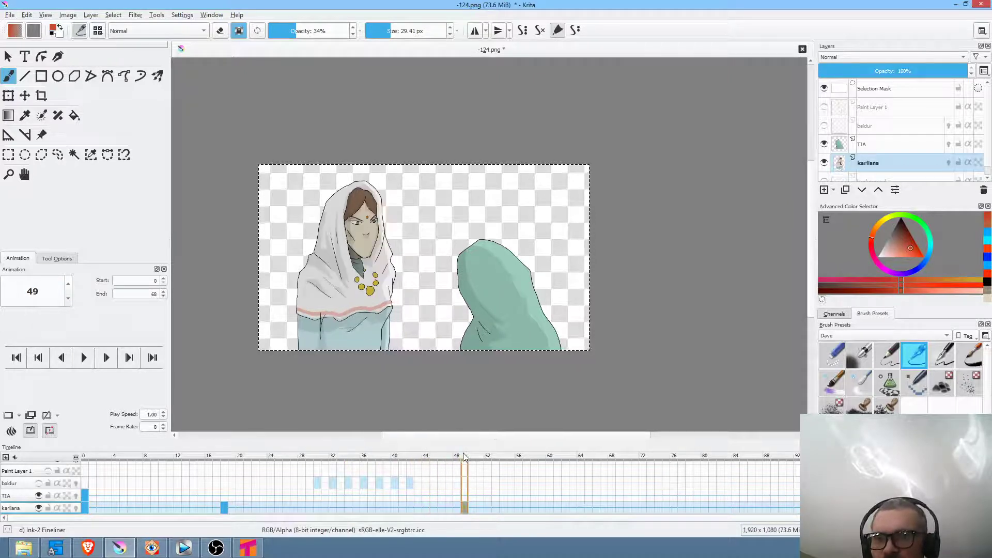
key(alt+Tab)
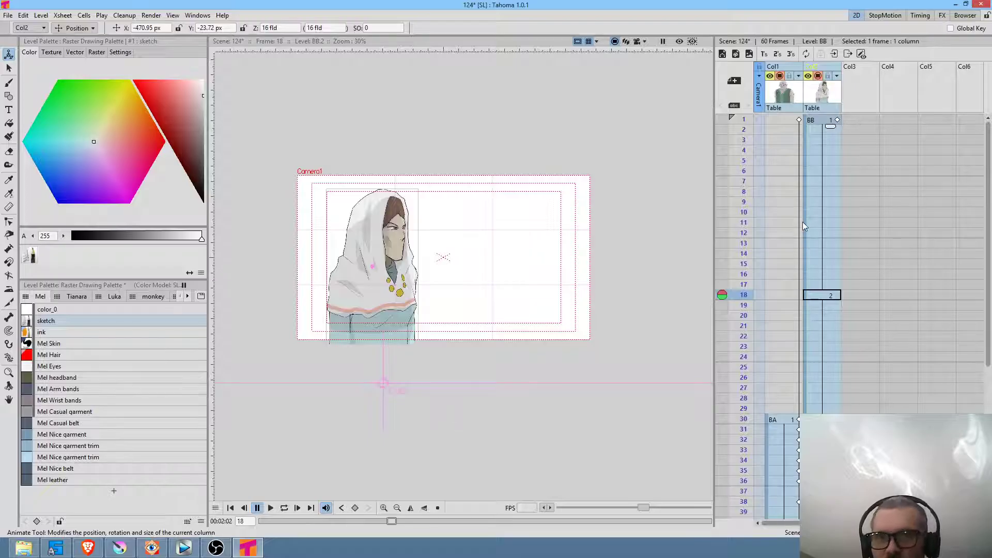
Play back the Tahoma scene from frame 1 to review the woman's drawing changes
click(817, 120)
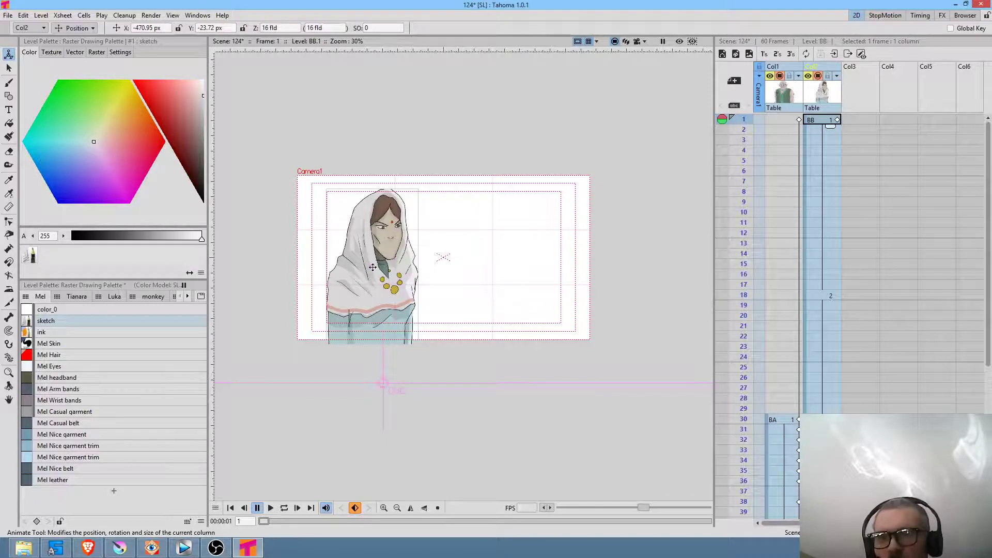
key(l)
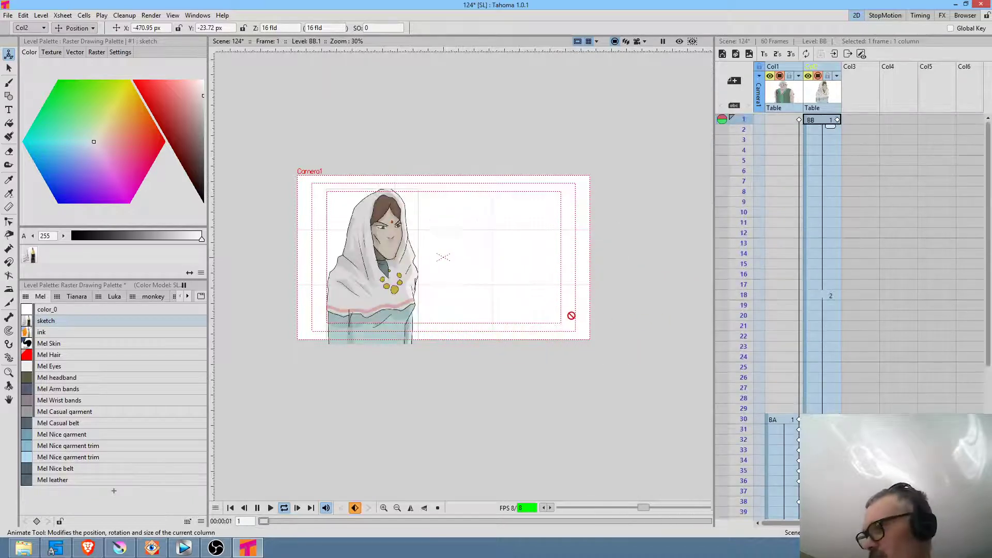
key(l)
Extend the woman's last drawing from frame 48 through frame 72, with the man's drawing also held through frame 72
scroll(858, 349, down, 5)
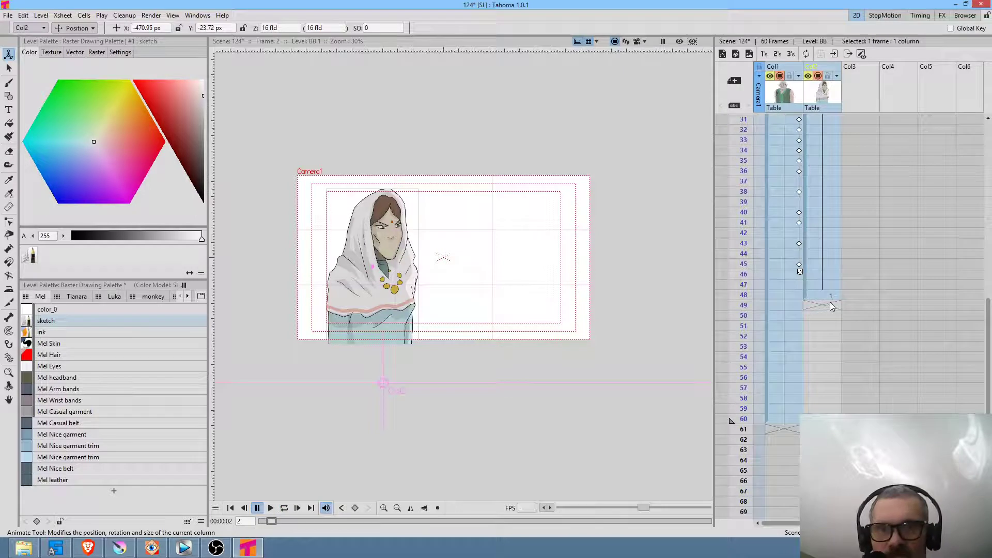
click(830, 295)
drag(830, 305, 830, 532)
scroll(809, 327, down, 5)
key(Insert)
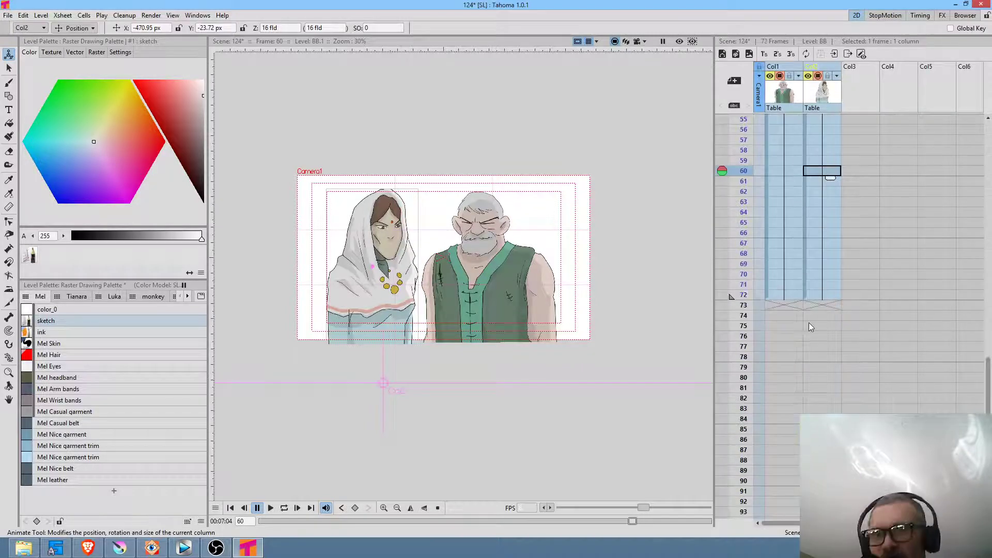
Copy the TIA layer's drawing in Krita and paste it into frame 1 of the empty third column in Tahoma
scroll(855, 116, up, 10)
click(848, 120)
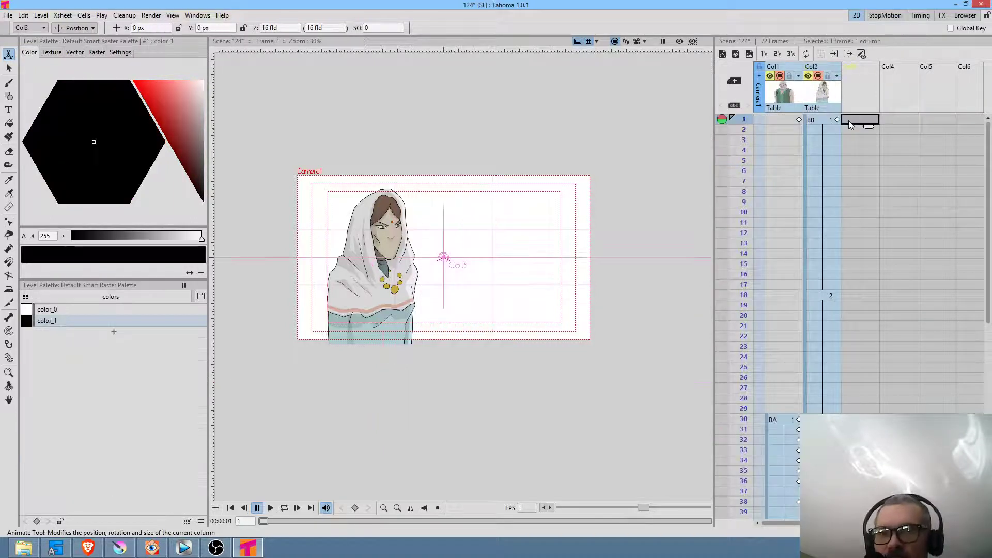
click(119, 547)
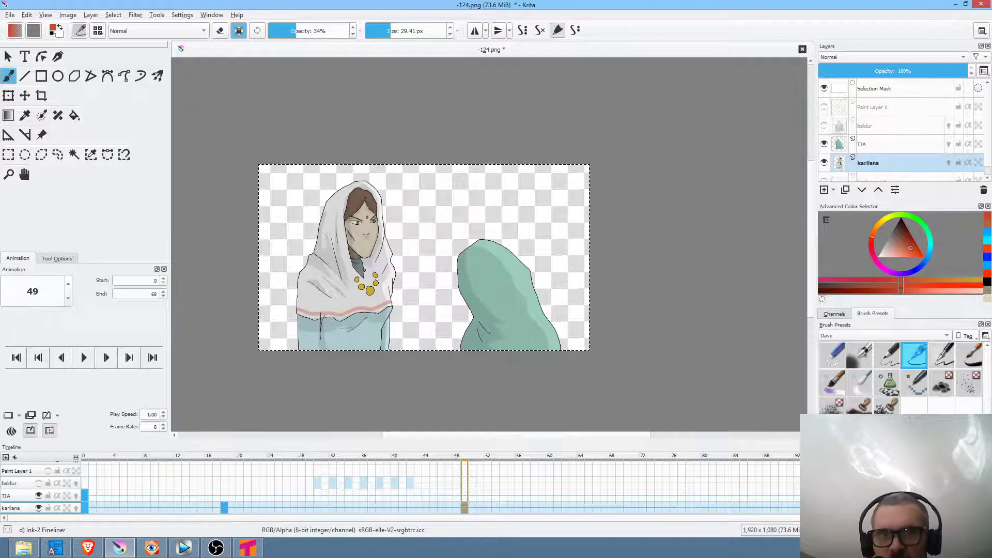
click(905, 144)
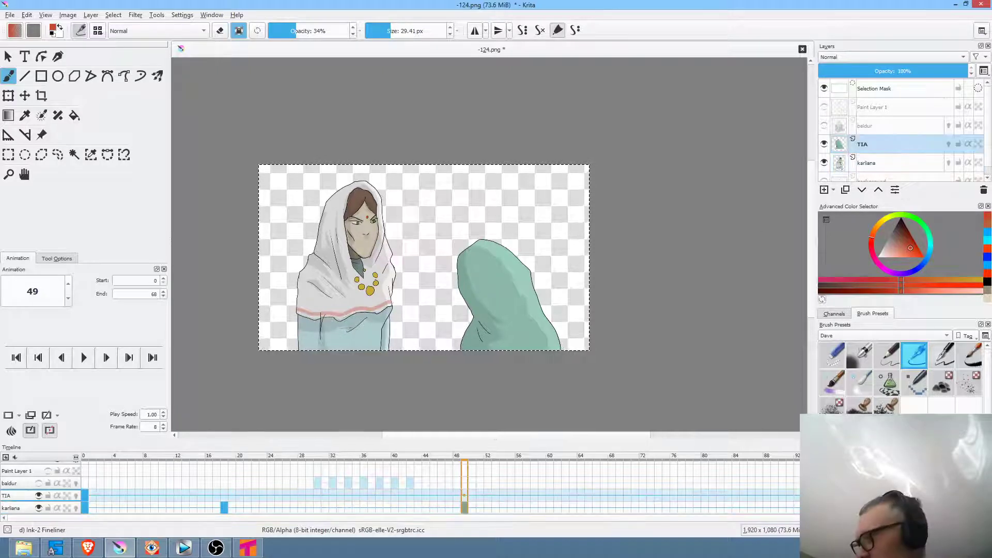
key(alt+Tab)
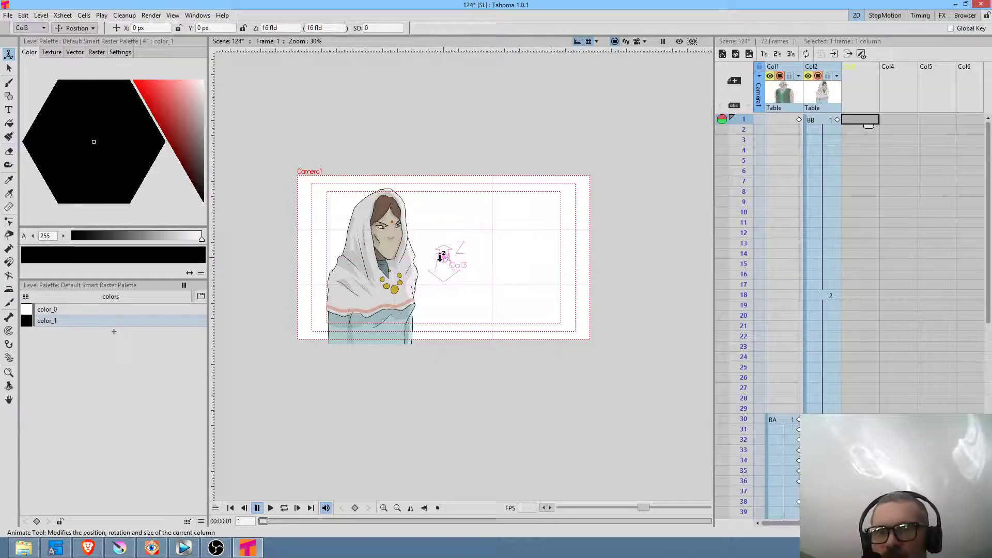
key(ctrl+v)
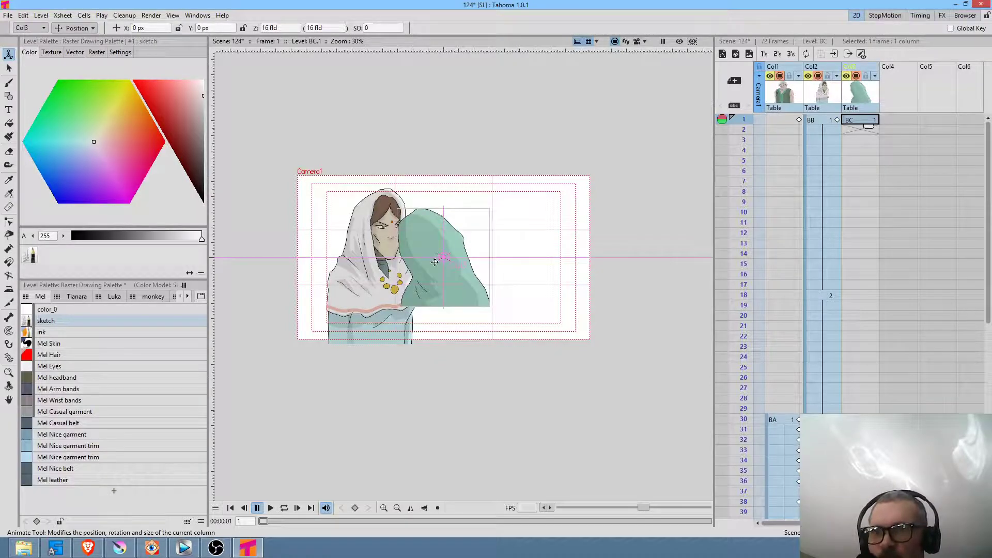
Move the green hooded figure's center point below the camera frame, to about X 47.43 px, Y -1026.61 px
click(84, 29)
click(87, 70)
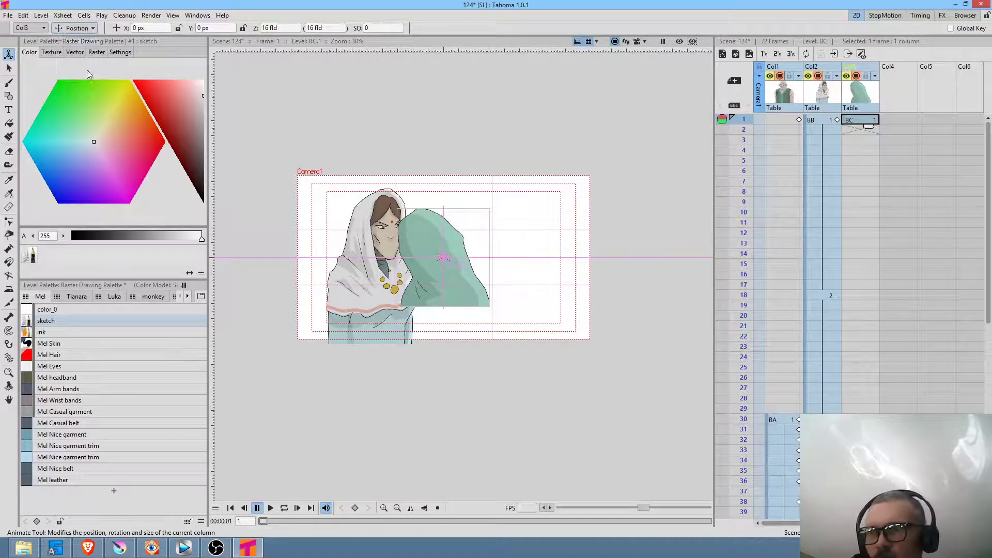
click(75, 30)
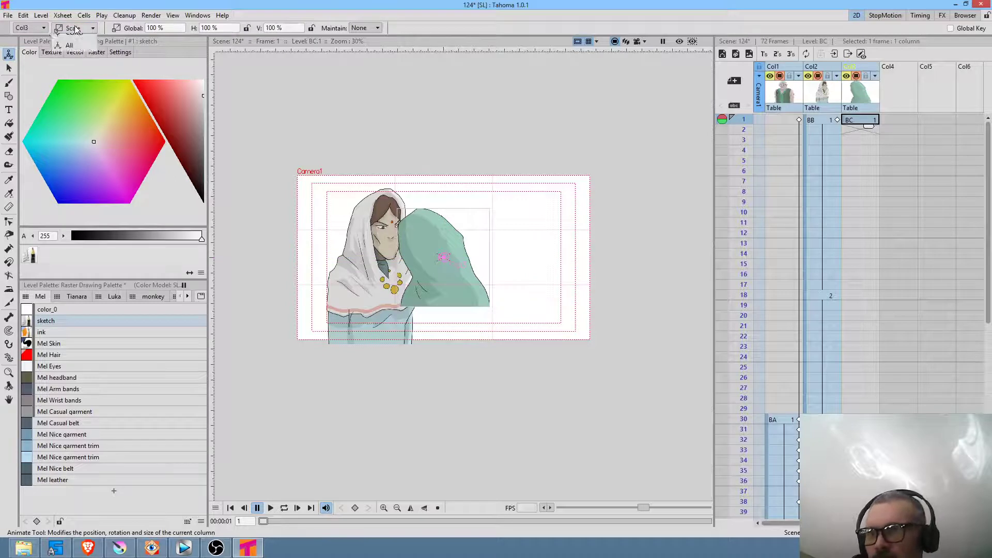
click(77, 41)
click(75, 28)
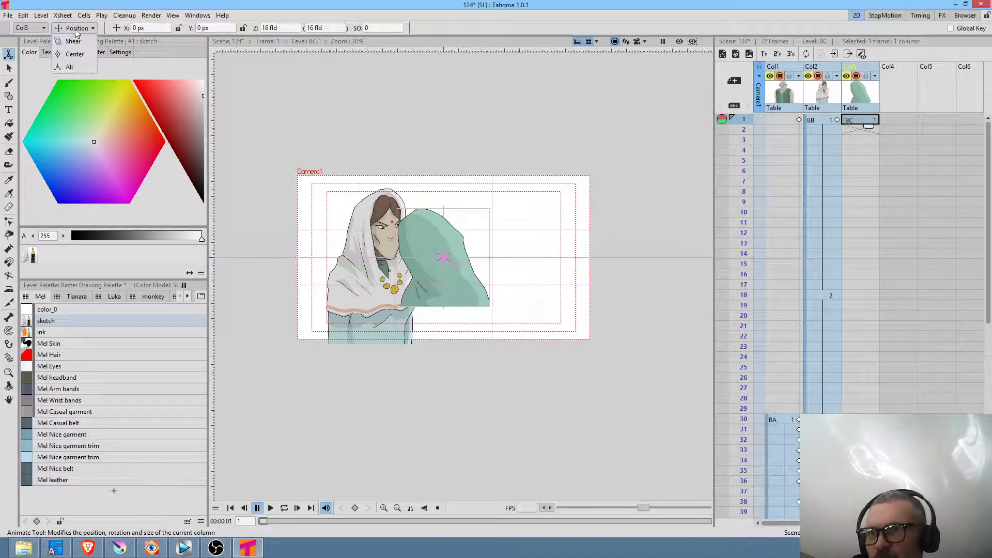
click(75, 93)
drag(440, 258, 448, 413)
Position the green hooded figure at the lower right of the camera frame, about X 426.91 px, Y -237.17 px
click(74, 27)
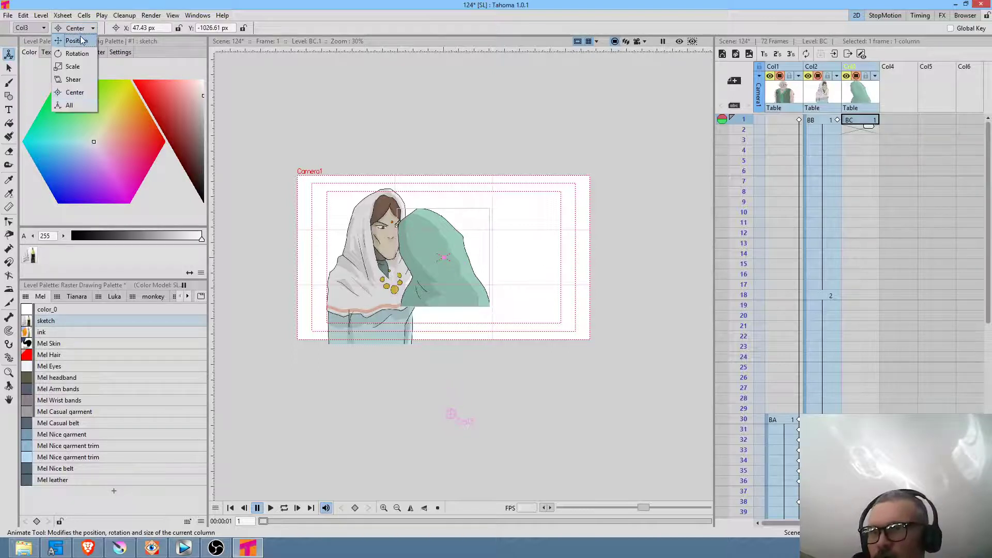
click(81, 40)
mouse_move(463, 356)
mouse_down()
mouse_move(529, 361)
mouse_move(529, 372)
mouse_move(505, 362)
mouse_move(507, 376)
mouse_up()
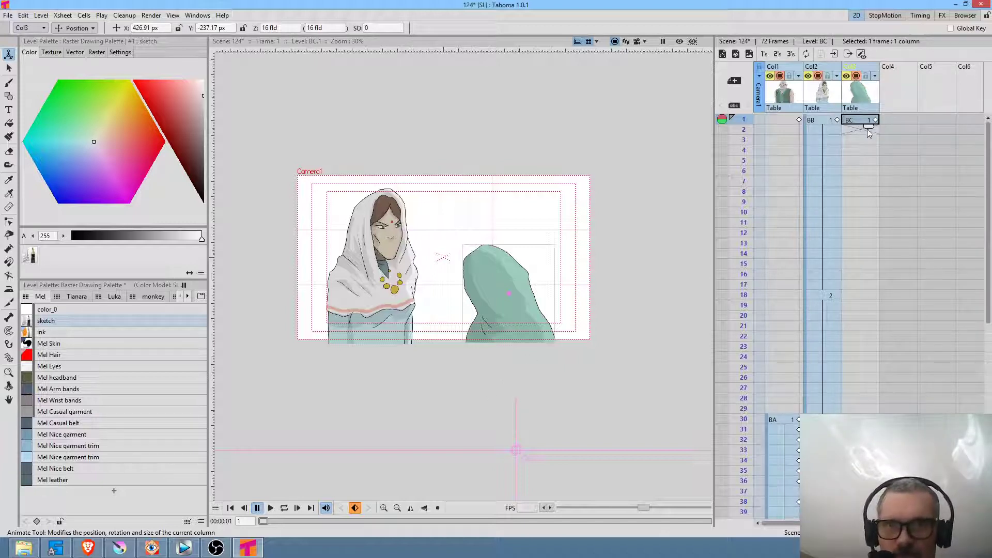
Extend the green hooded figure's drawing through frame 72 and play back the scene
drag(869, 125, 862, 406)
key(l)
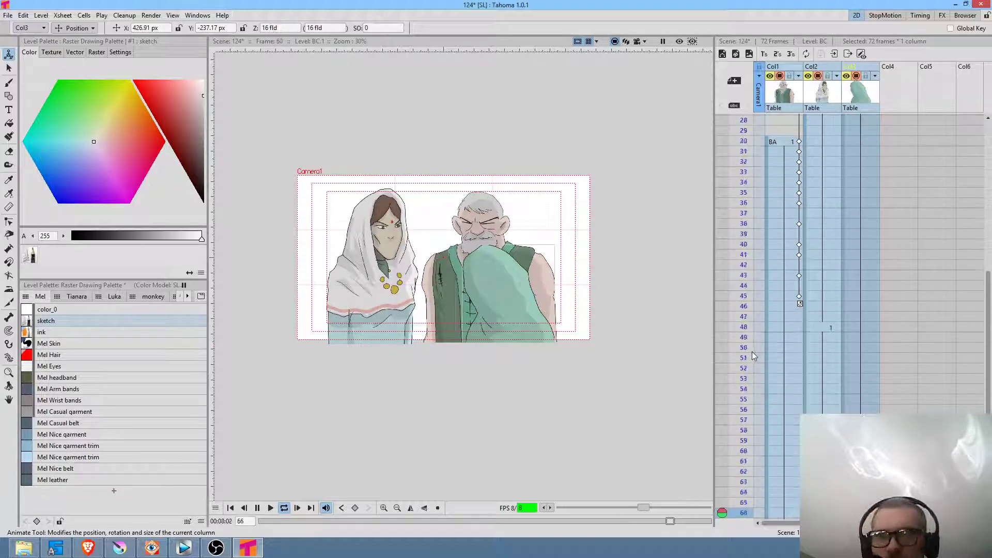
key(l)
Extend the woman's side-view drawing from frame 47 through frame 51 and play back the new timing
scroll(898, 385, down, 5)
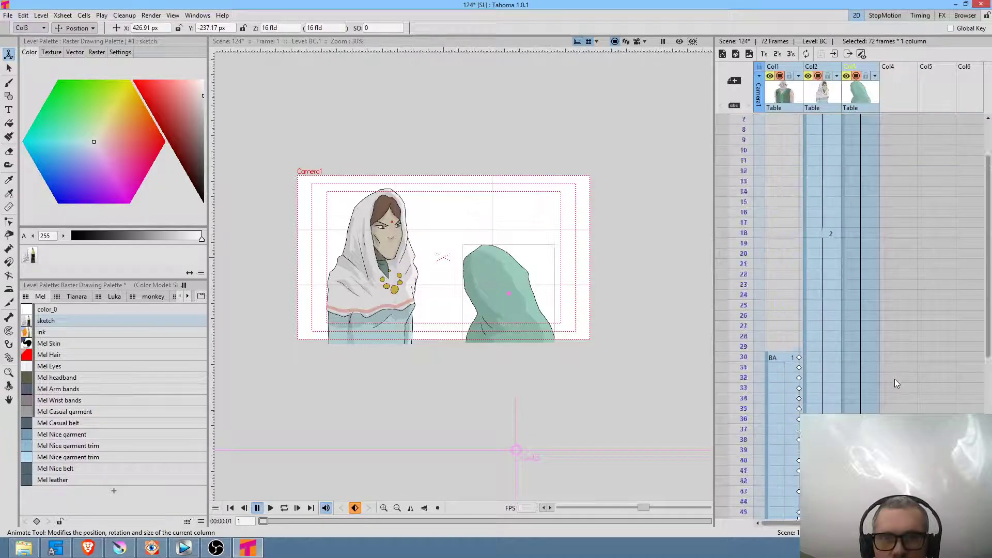
scroll(884, 379, up, 3)
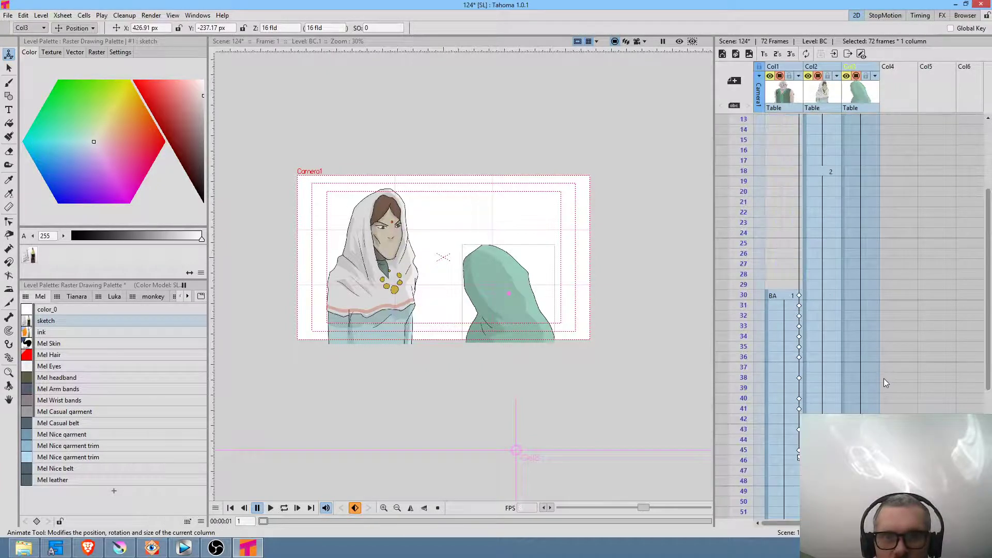
scroll(819, 330, down, 3)
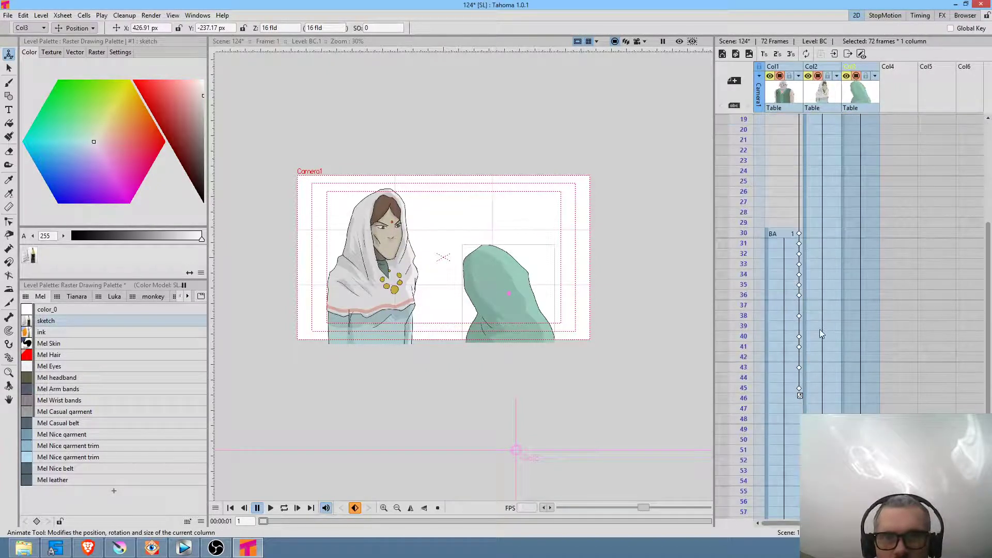
click(827, 285)
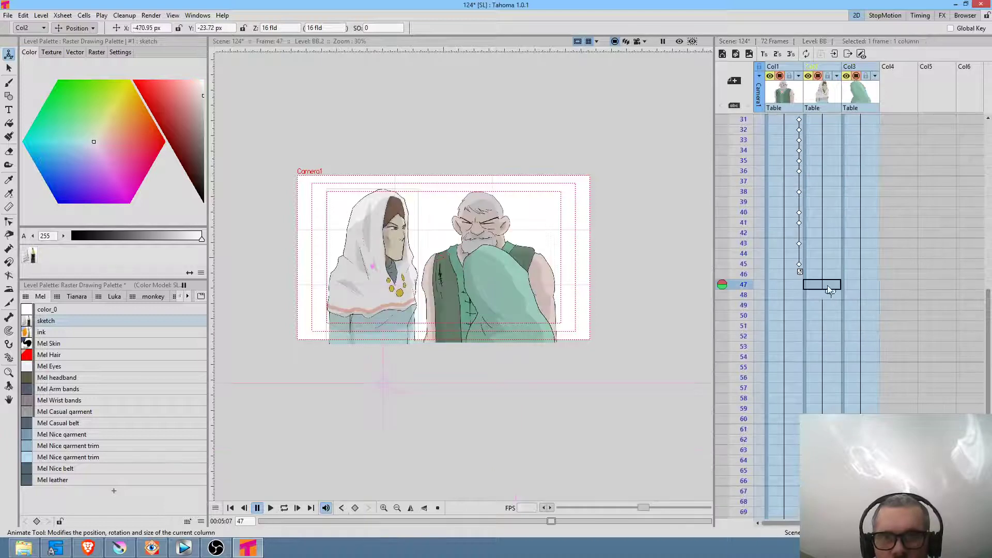
drag(835, 313, 832, 334)
key(l)
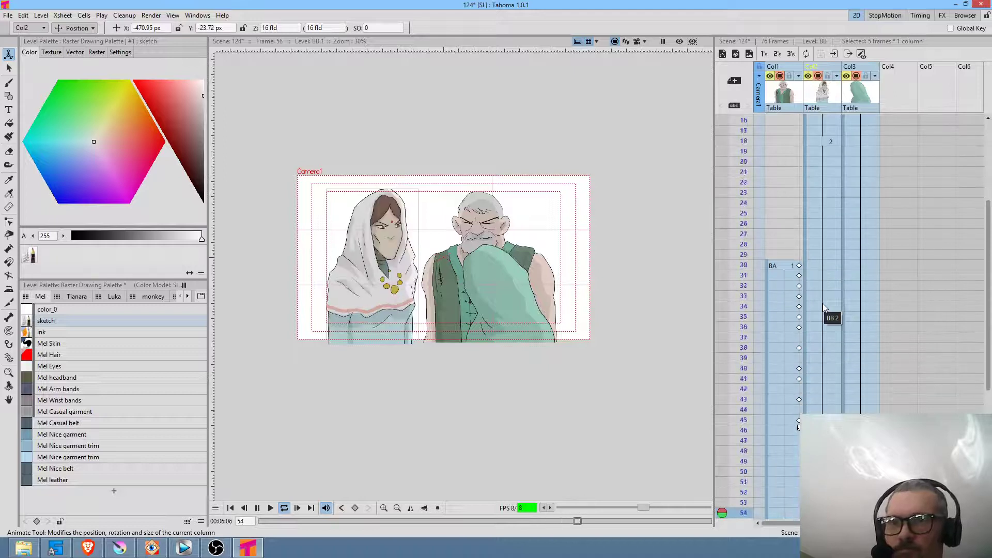
key(l)
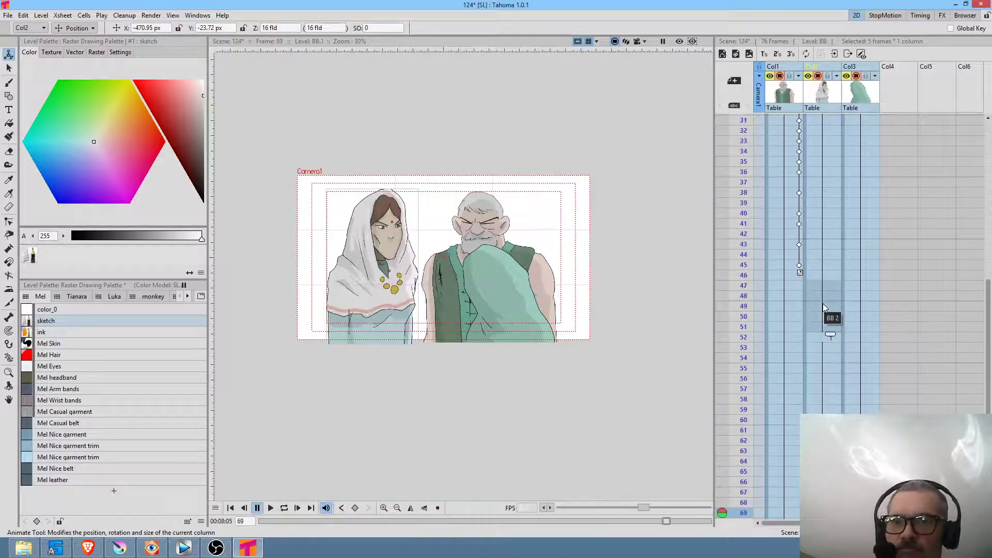
At frame 1, shift the green hooded figure right to about X 545.49 px and the woman left to about X -477.73 px
scroll(827, 289, up, 5)
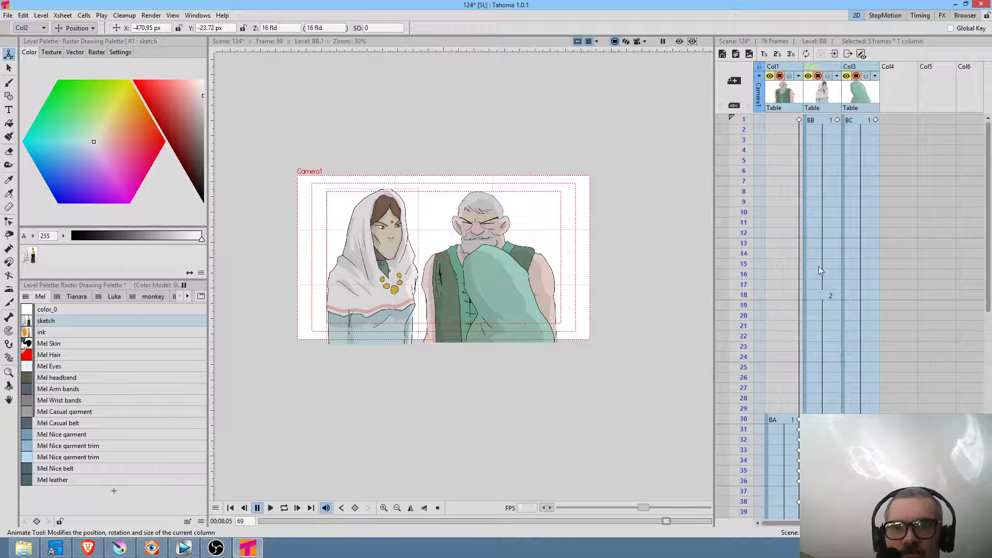
click(866, 119)
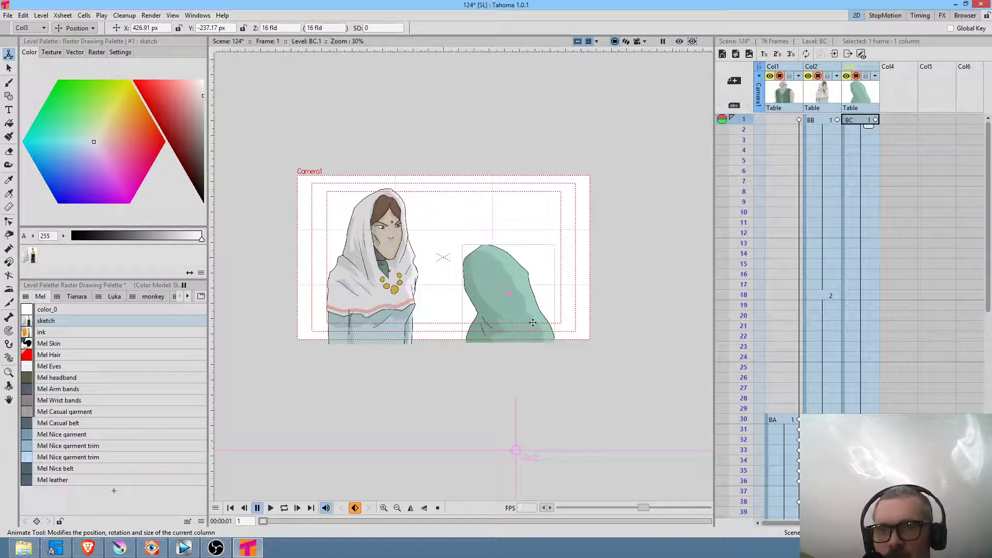
drag(532, 327, 550, 329)
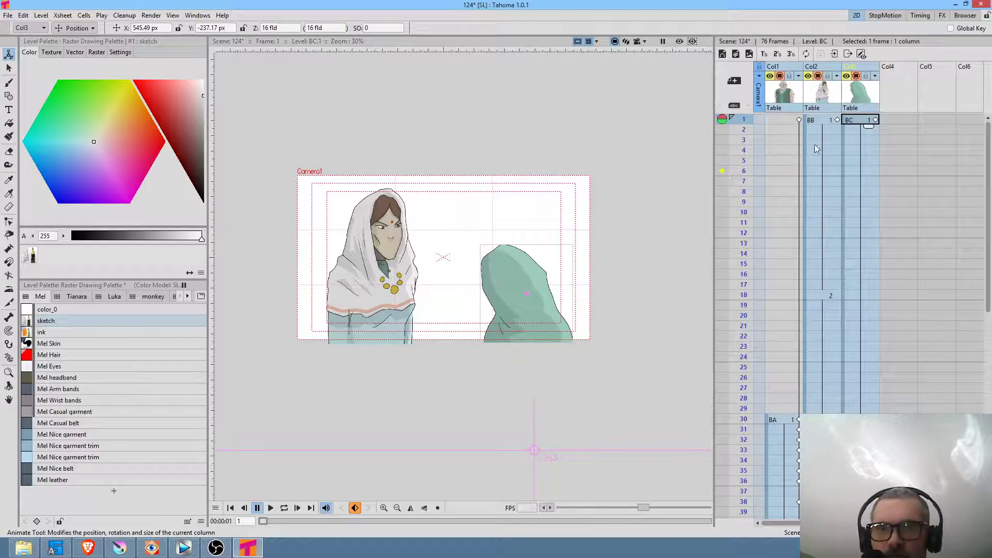
click(826, 121)
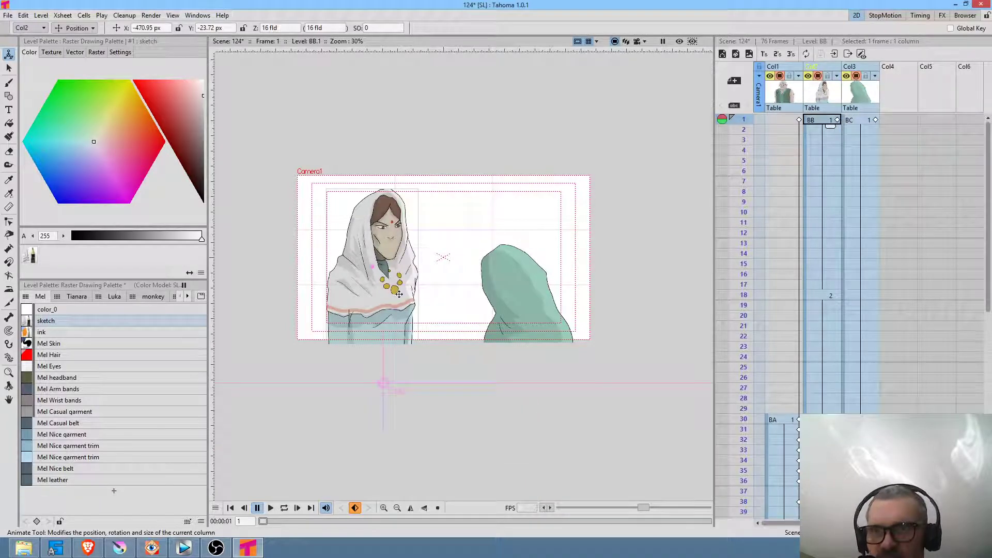
mouse_move(398, 296)
mouse_down()
mouse_move(386, 296)
mouse_move(413, 298)
mouse_move(387, 299)
mouse_move(396, 297)
mouse_up()
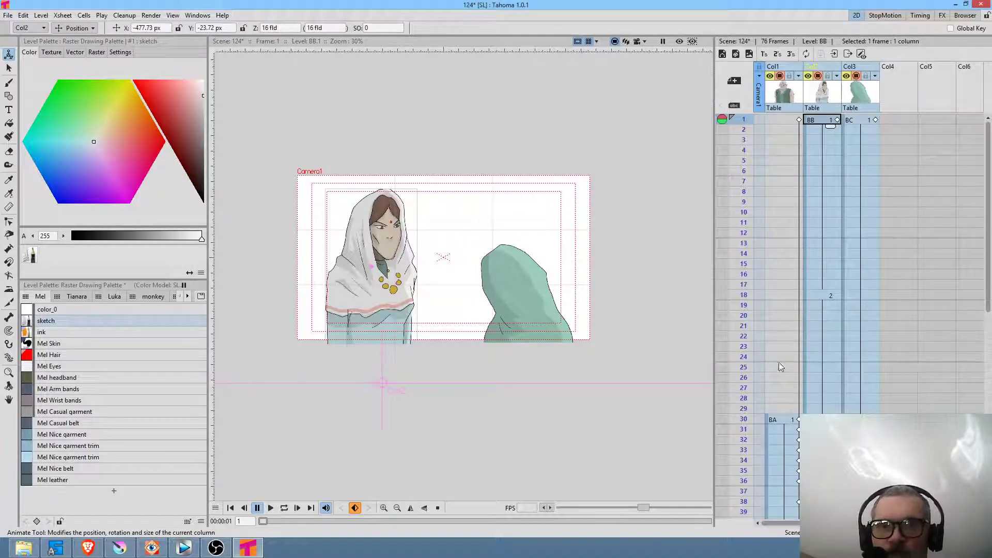
Review the bearded man's slide into the camera frame between frames 30 and 46
click(783, 419)
scroll(783, 419, down, 6)
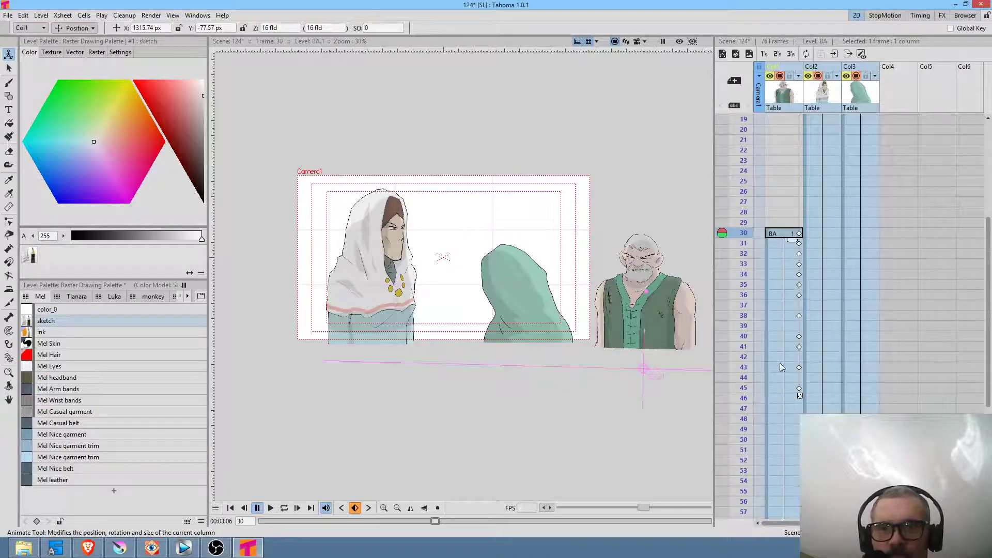
click(786, 377)
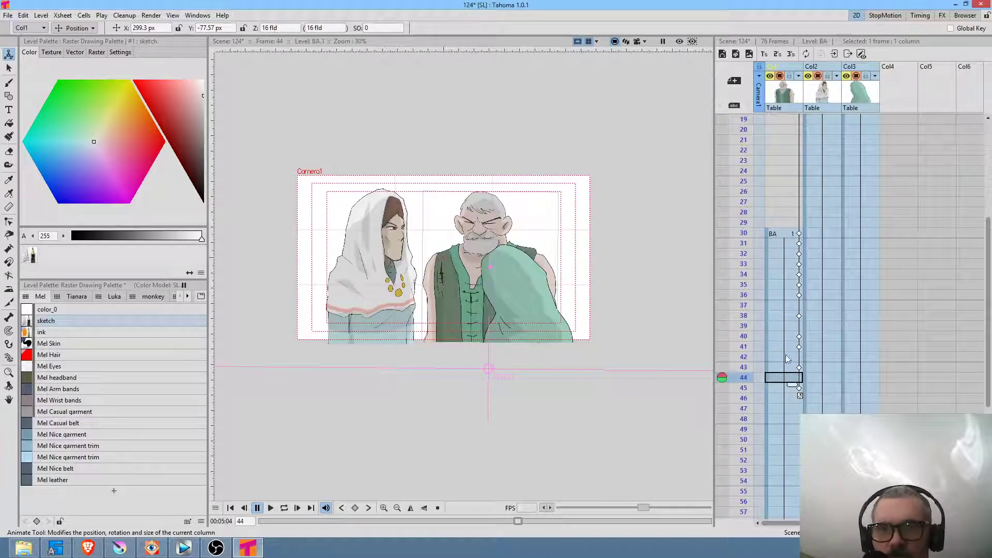
drag(741, 233, 741, 398)
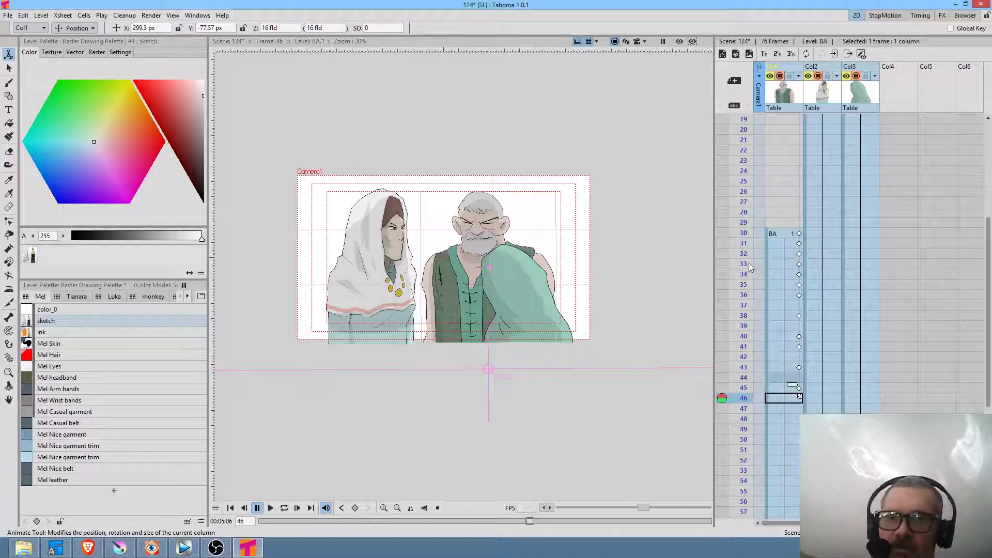
scroll(799, 262, down, 6)
scroll(800, 260, up, 12)
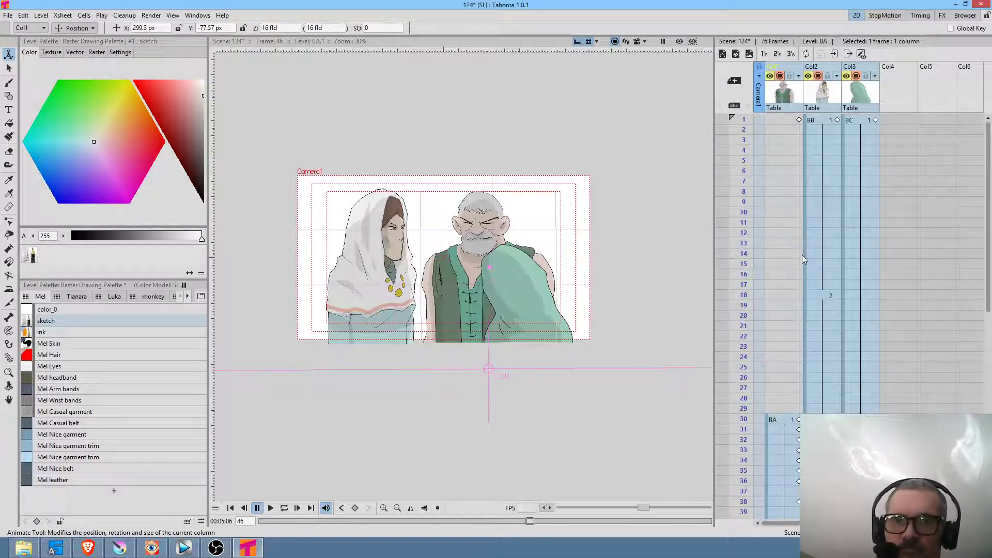
Select frame 1 of the empty Col4 and save the scene
click(898, 119)
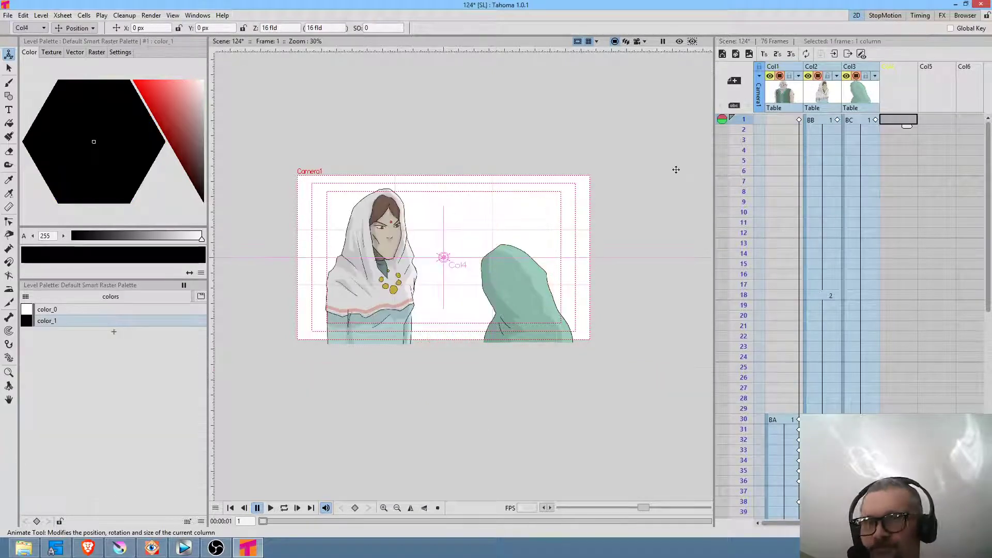
click(8, 15)
click(16, 50)
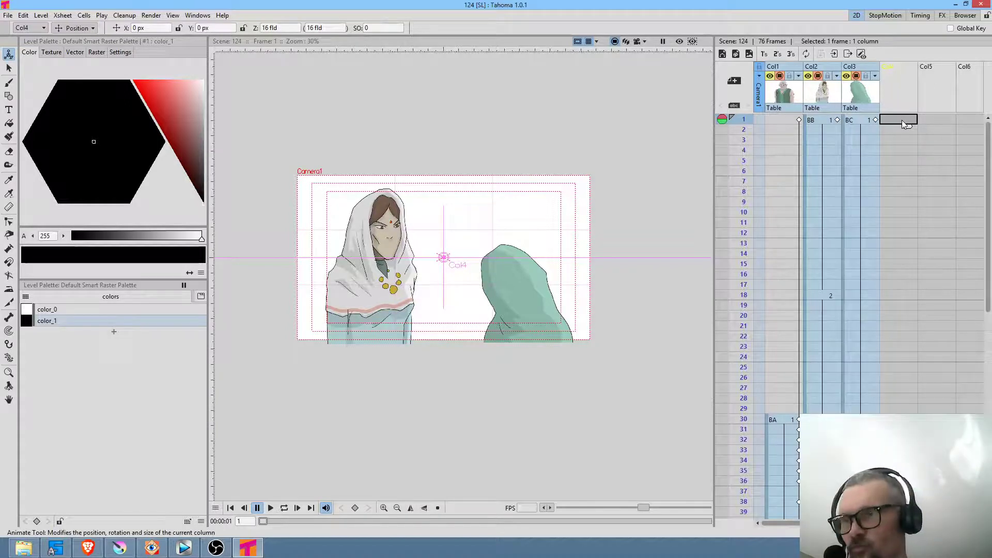
Brush a closed, frowning mouth on the woman's face at frame 1 of Col4 and extend it through frame 8
key(b)
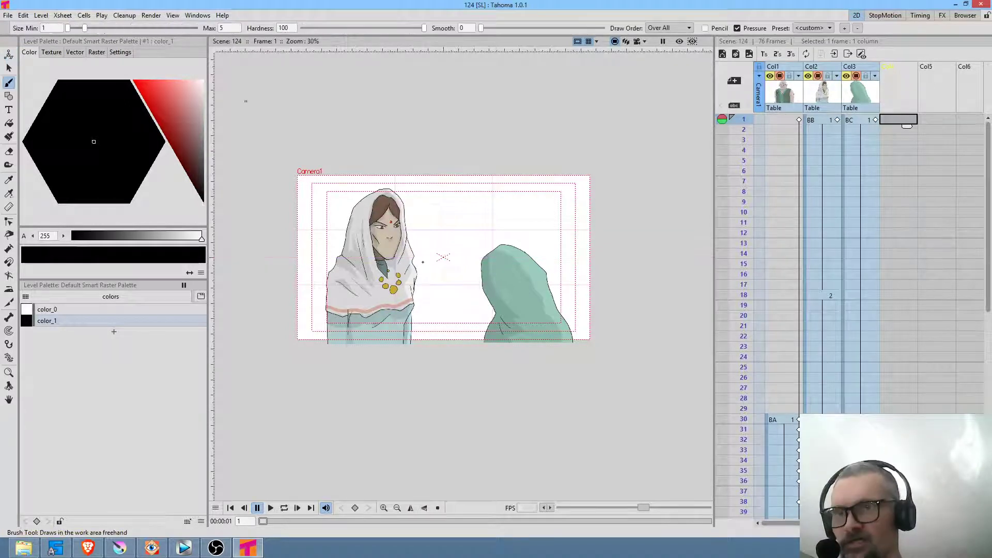
key(shift+space)
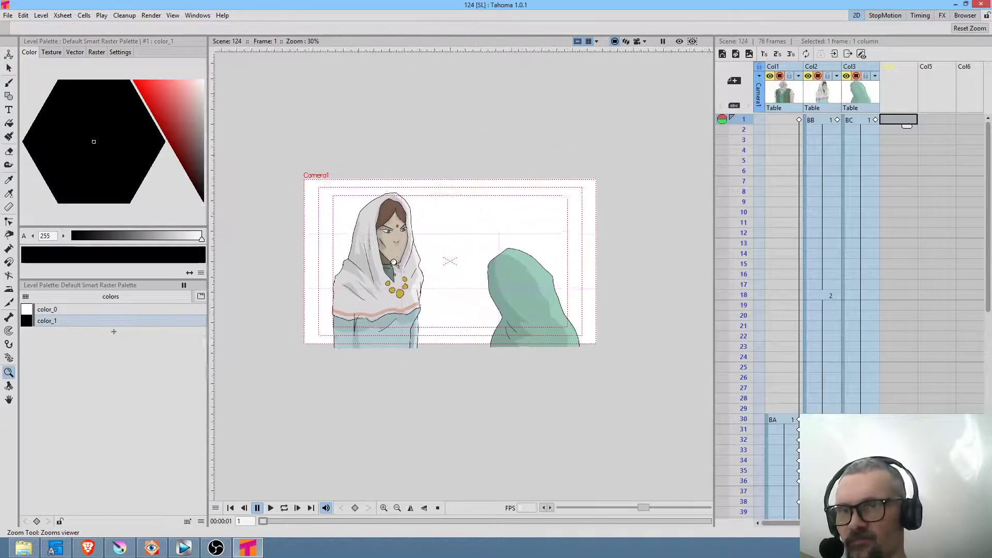
mouse_move(408, 254)
mouse_down()
mouse_move(465, 184)
mouse_move(459, 263)
mouse_move(451, 235)
mouse_move(476, 196)
mouse_up()
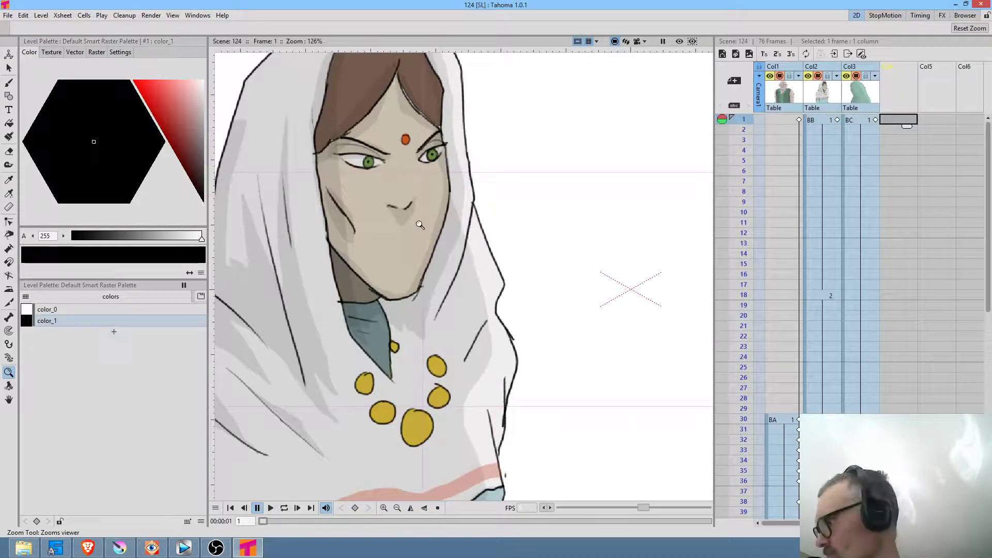
key(b)
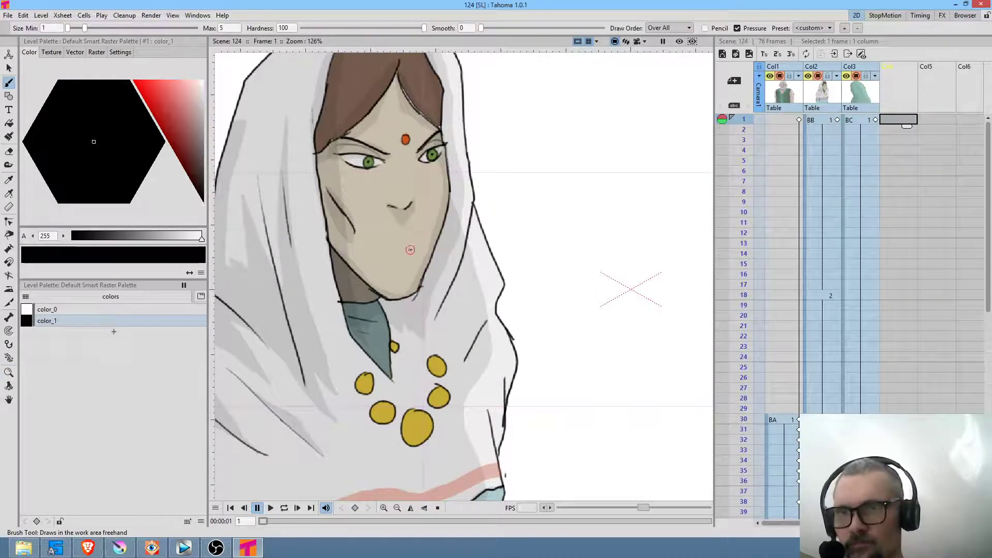
drag(412, 248, 410, 248)
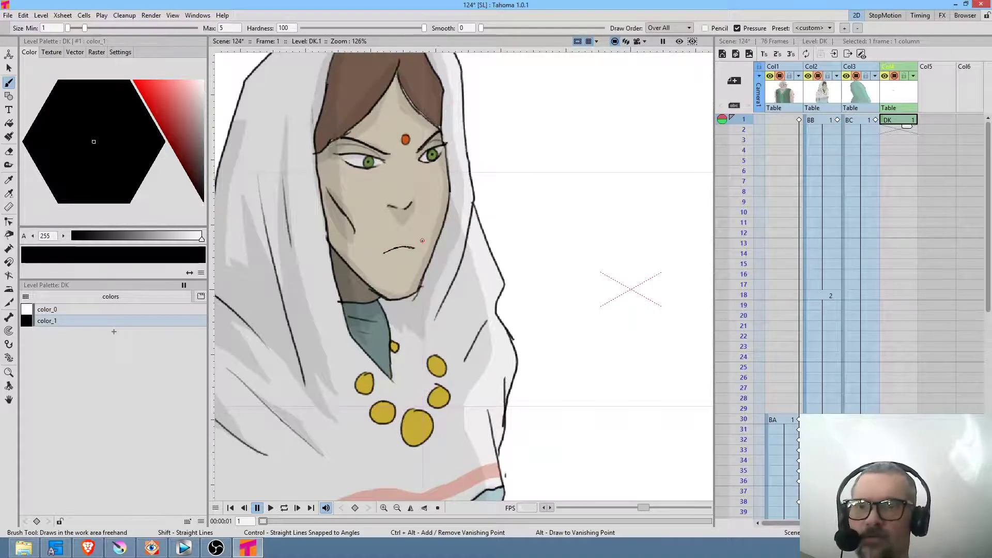
drag(907, 125, 908, 178)
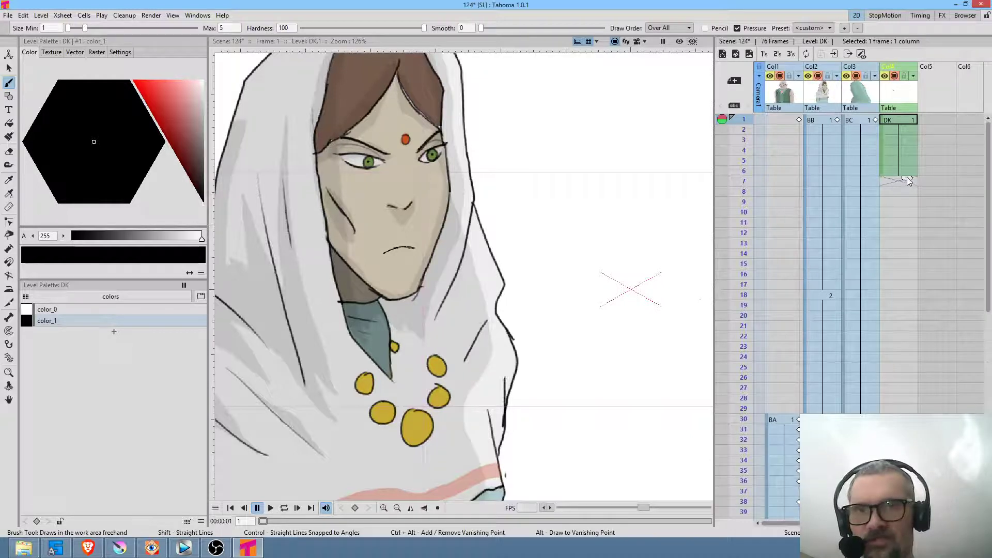
drag(905, 198, 906, 191)
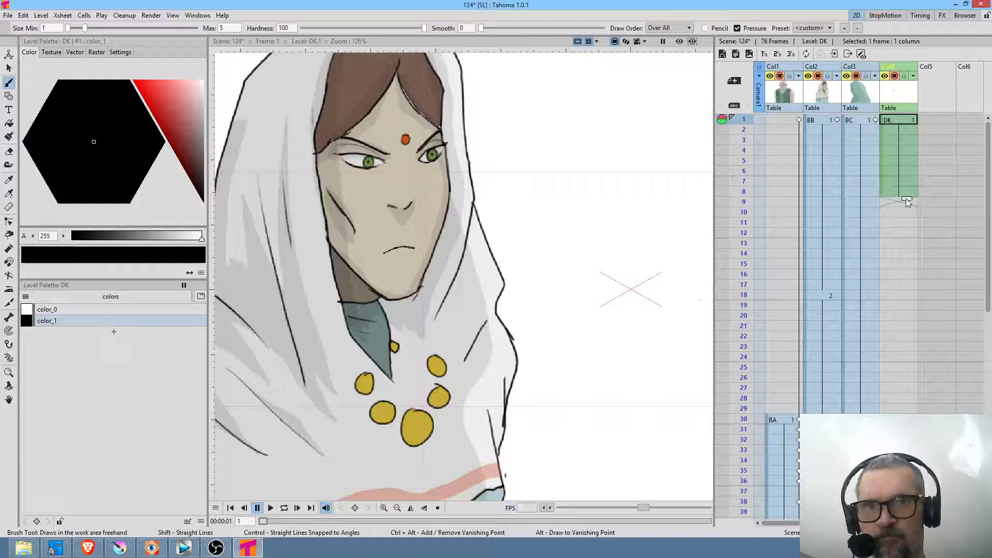
At frame 9 of Col4, draw an open mouth over the onion skin of frame 8 and fill it with black
click(906, 201)
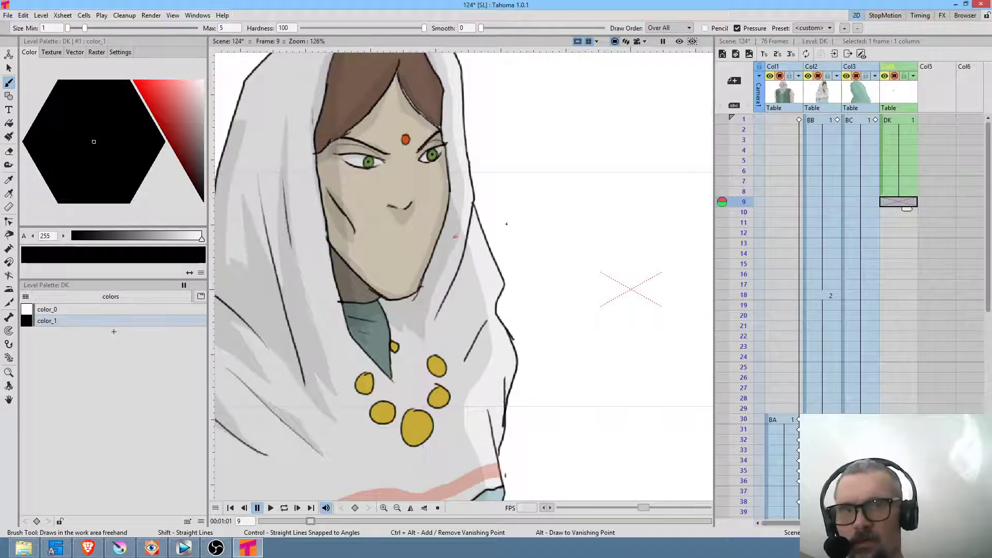
click(721, 192)
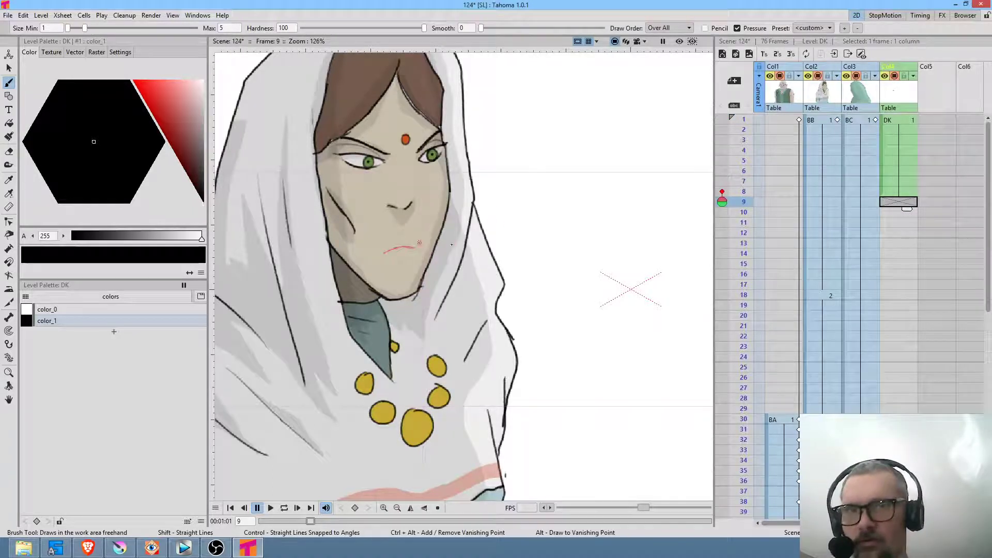
key(space)
key(shift+space)
drag(389, 255, 473, 191)
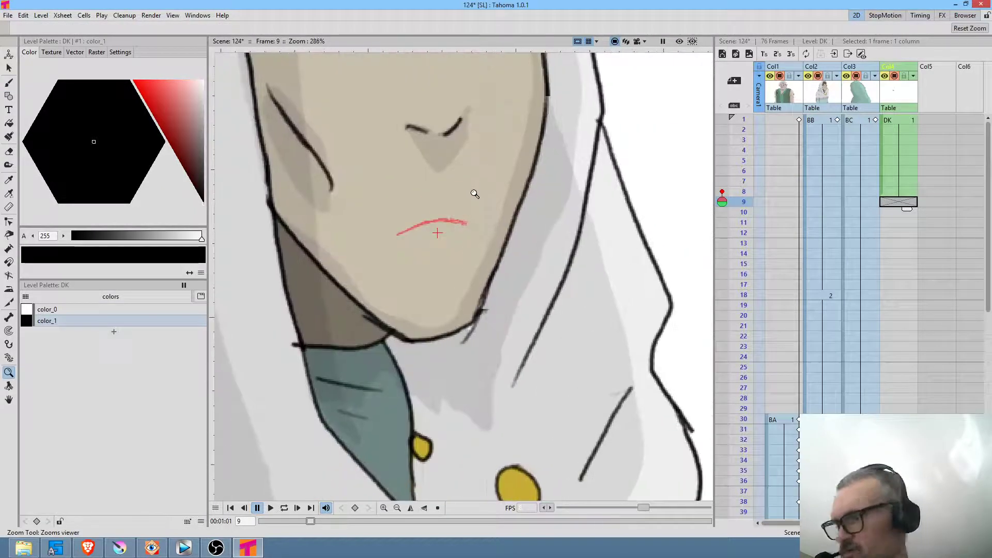
key(b)
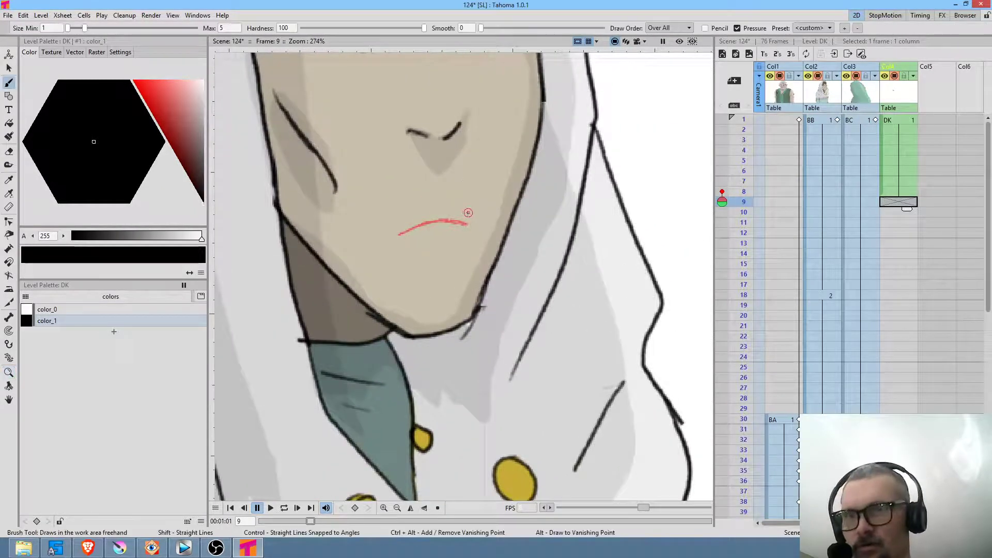
mouse_move(467, 213)
mouse_down()
mouse_move(423, 213)
mouse_move(393, 234)
mouse_move(463, 232)
mouse_move(469, 219)
mouse_up()
key(f)
click(439, 221)
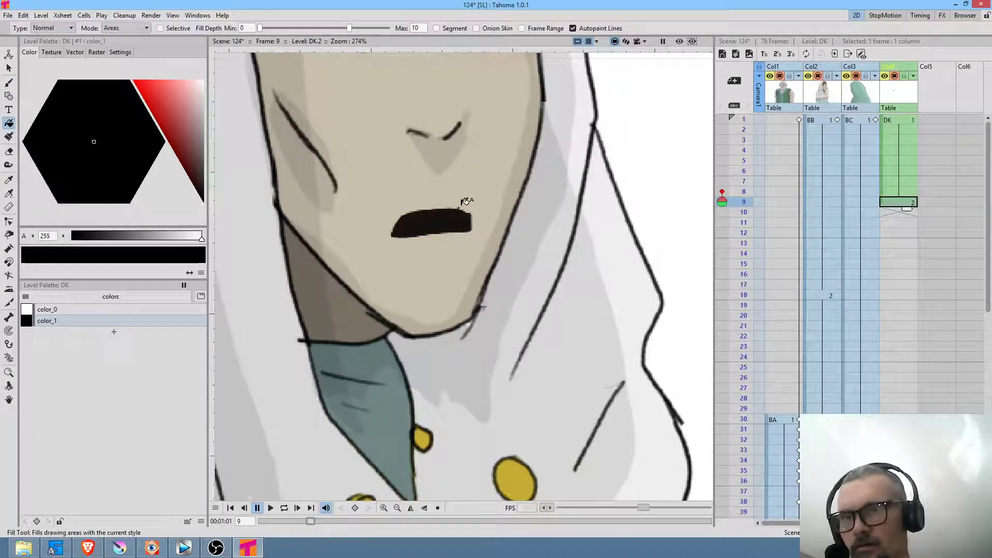
Draw a taller black-filled open mouth at frame 12 of Col4, holding each open mouth for three frames through frame 14
click(899, 212)
click(898, 222)
click(899, 232)
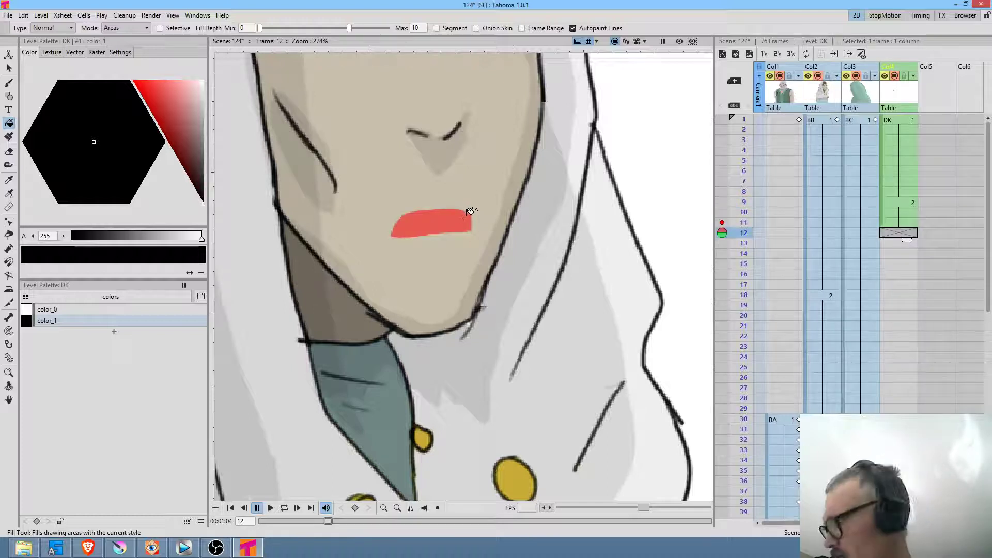
key(b)
mouse_move(468, 208)
mouse_down()
mouse_move(406, 207)
mouse_move(394, 232)
mouse_move(407, 241)
mouse_move(459, 237)
mouse_move(466, 207)
mouse_up()
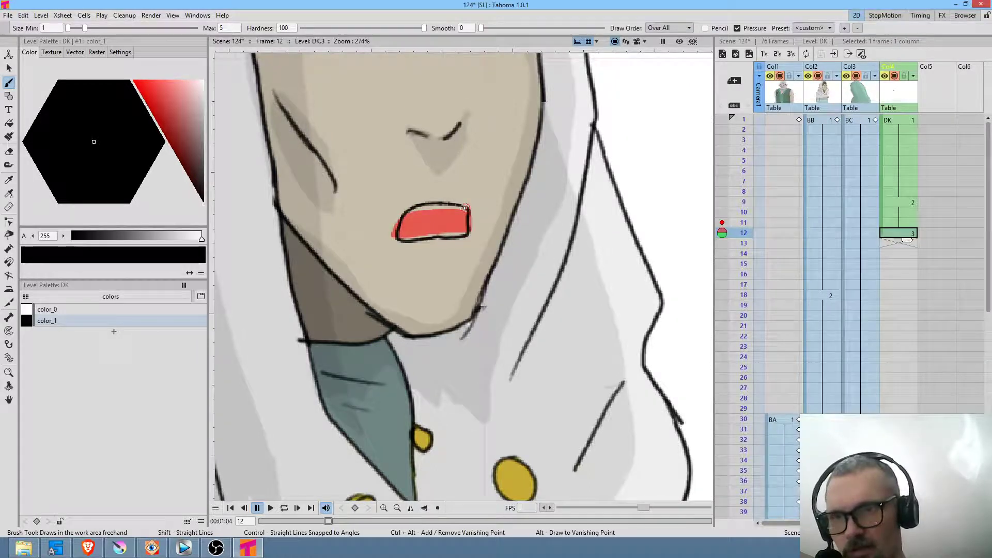
key(f)
click(435, 226)
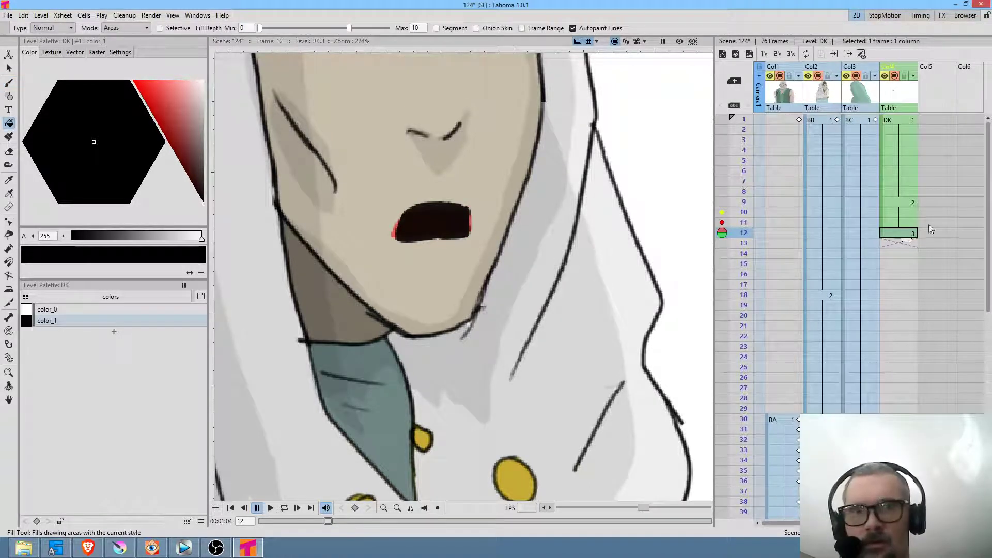
drag(905, 259, 904, 264)
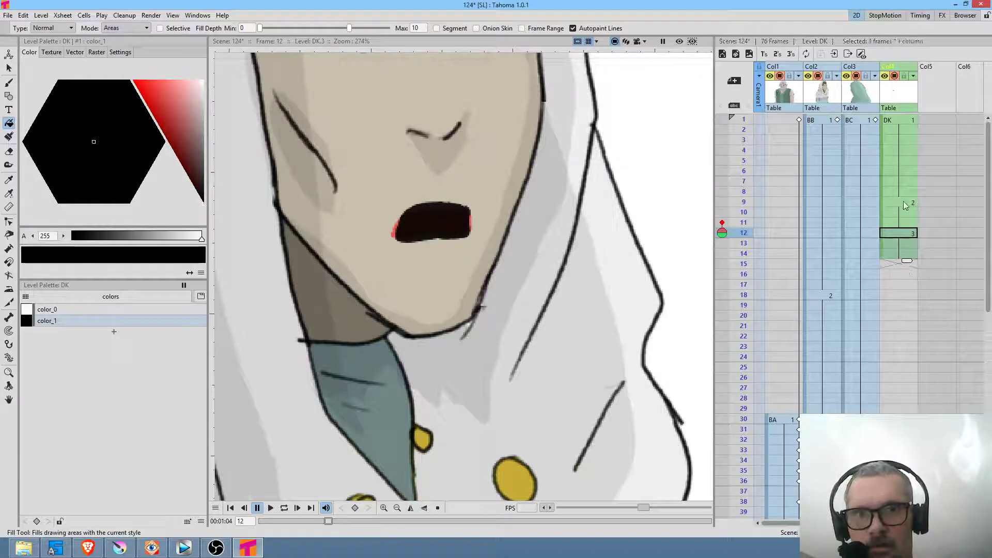
Duplicate the two open-mouth drawings of frames 9 to 14 into frames 15 to 20 of Col4
drag(903, 203, 898, 250)
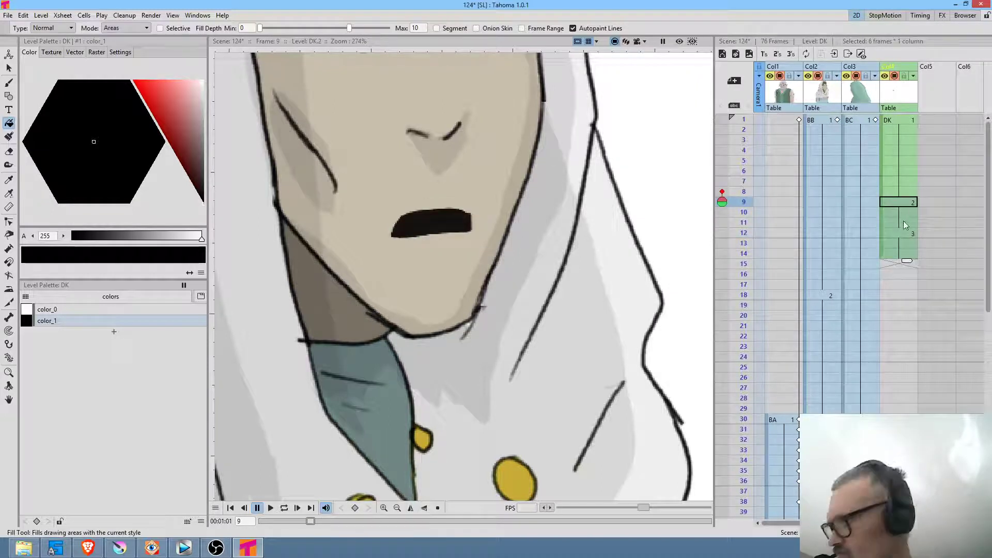
key(ctrl+v)
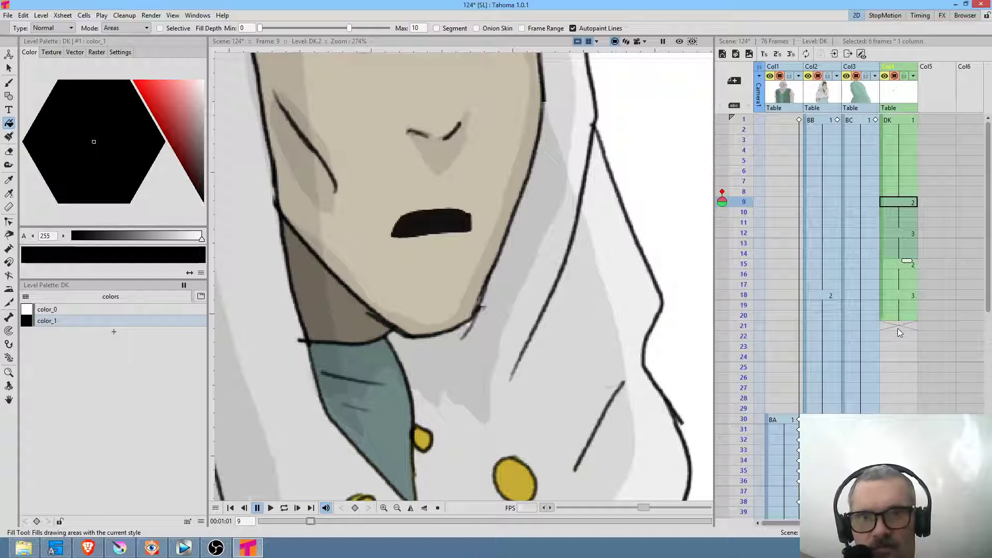
click(898, 329)
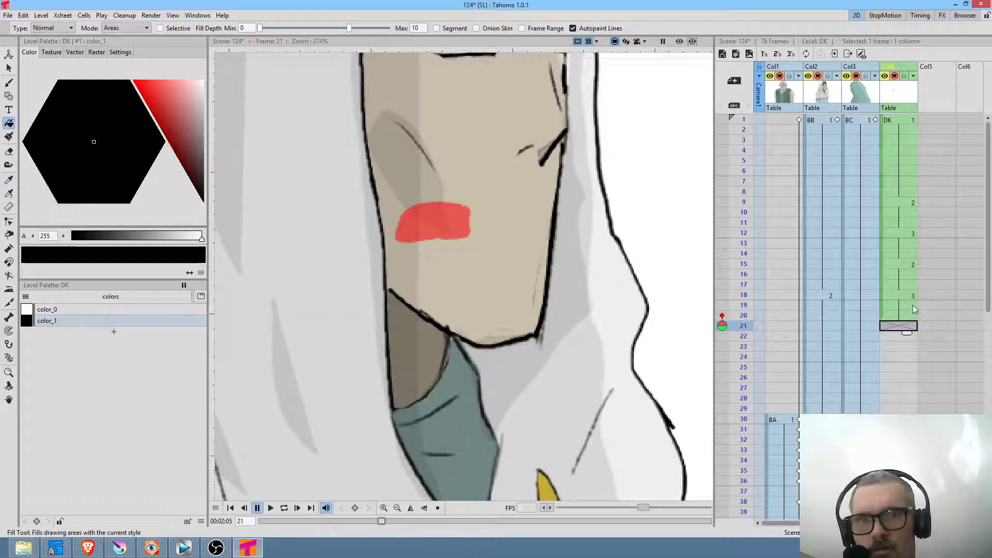
Delete frames 5 to 8 from the mouth column and lower the opacity of color_1 to 118
click(906, 160)
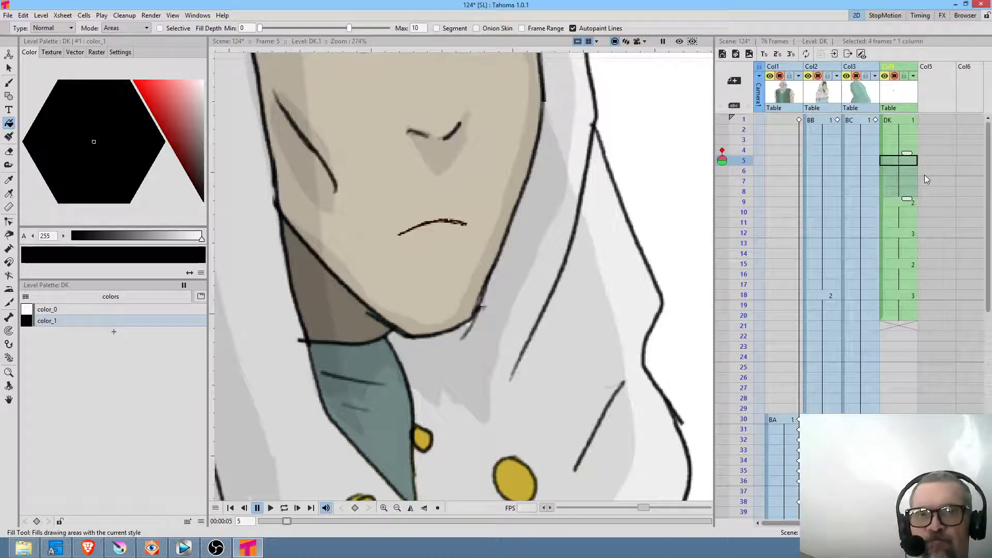
key(Delete)
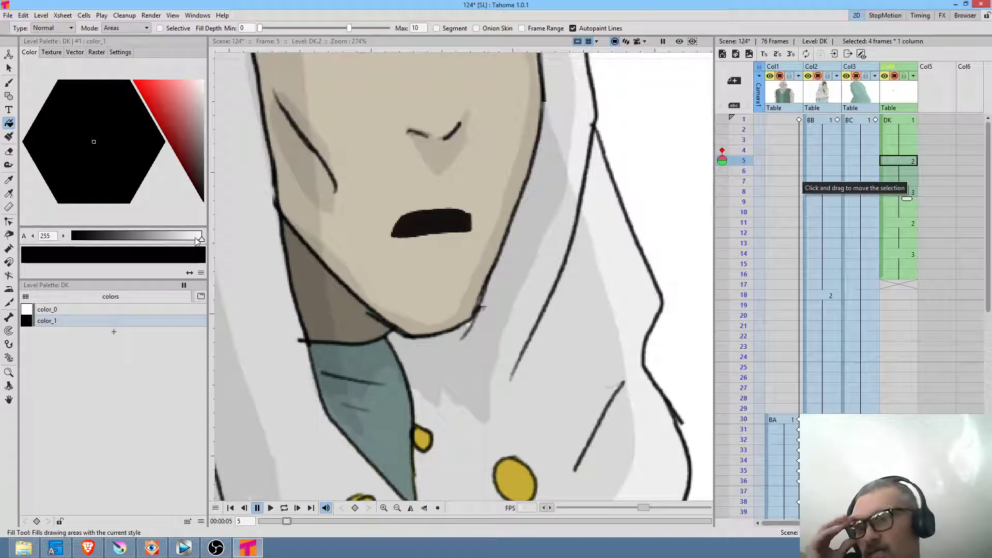
drag(201, 244, 133, 249)
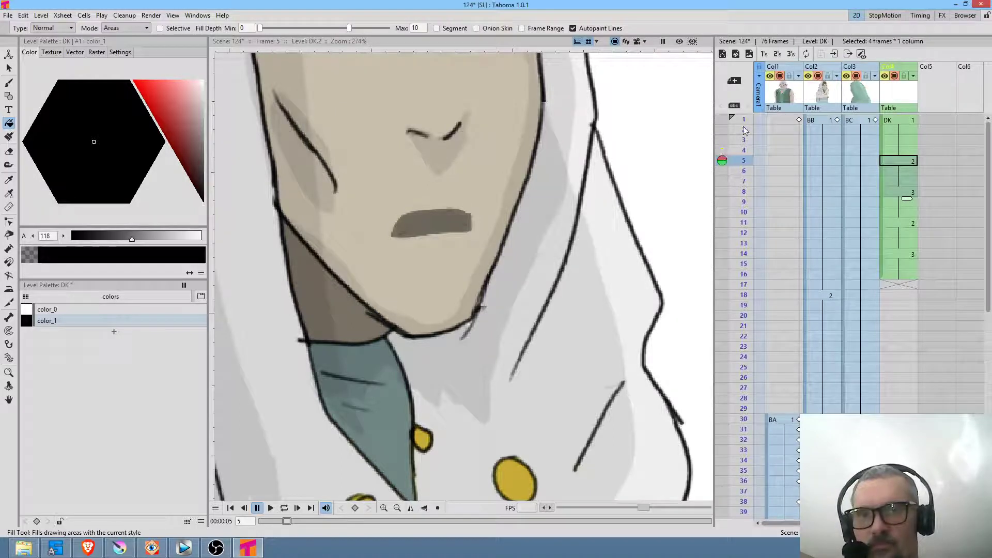
click(905, 120)
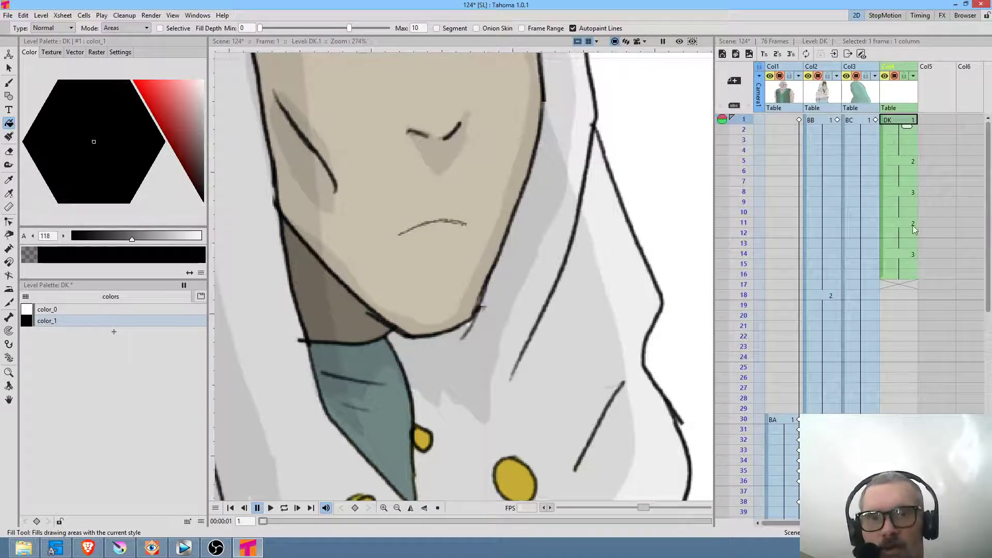
Reuse the closed-mouth drawing 1 at frame 17 of the mouth column
click(900, 285)
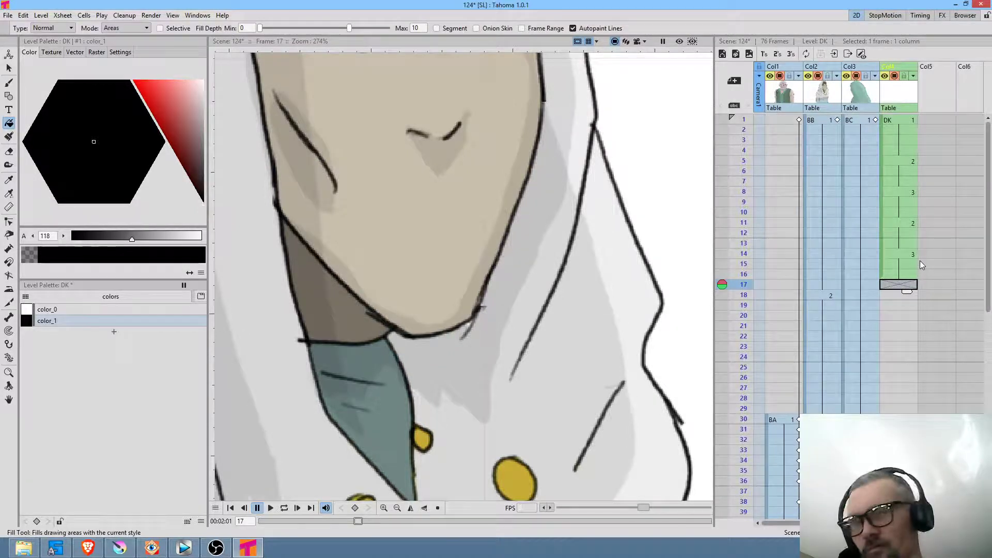
key(Insert)
key(q)
key(q)
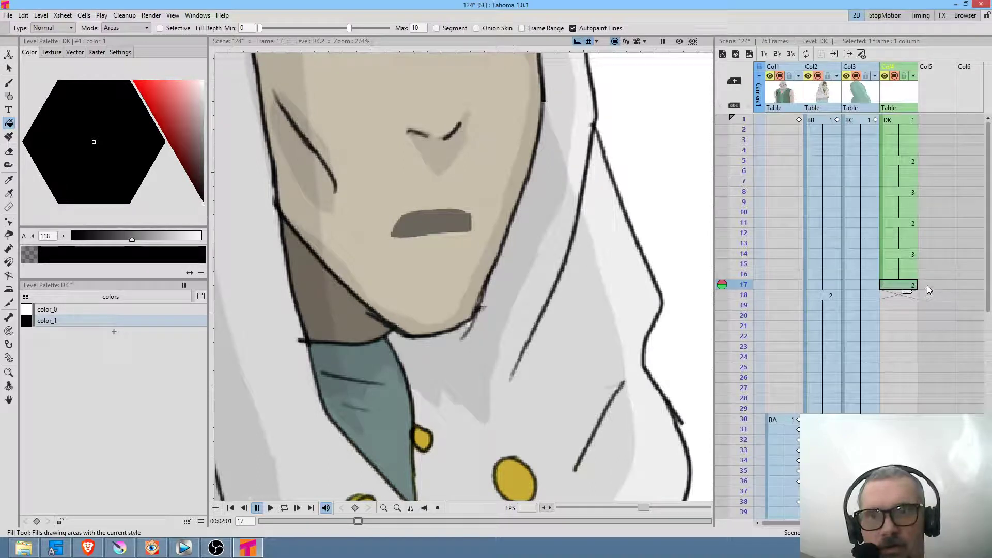
At frame 18 of Col4, brush a closed mouth line on the woman's side-view face
click(897, 294)
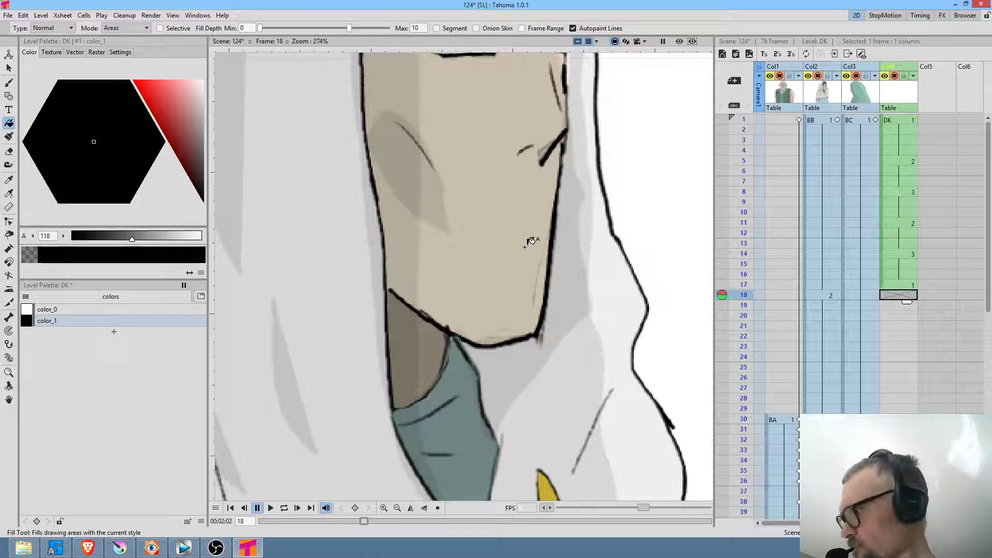
key(b)
drag(538, 235, 488, 243)
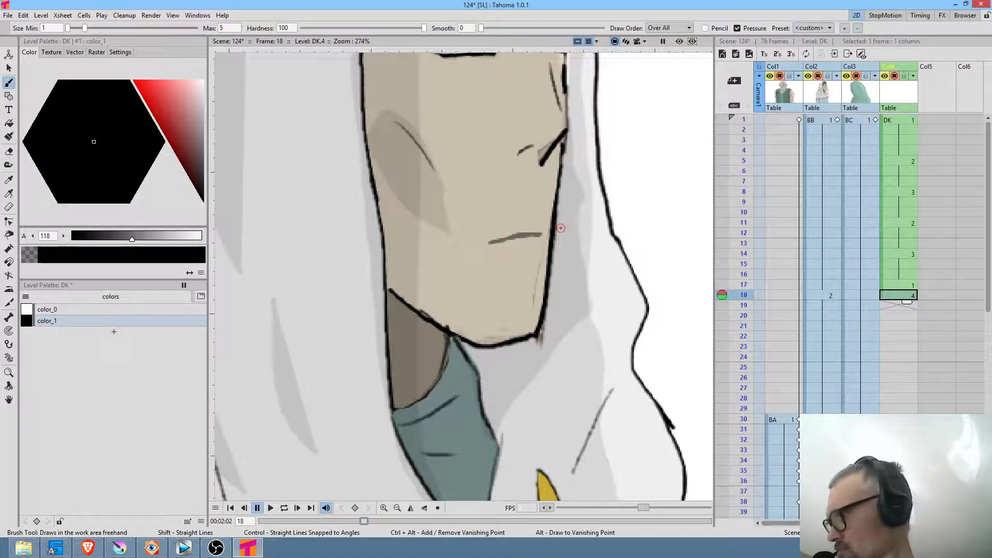
Compare the mouths at frames 17 and 18 and thicken the closed mouth line at frame 17 with the brush
click(903, 284)
click(903, 293)
click(903, 284)
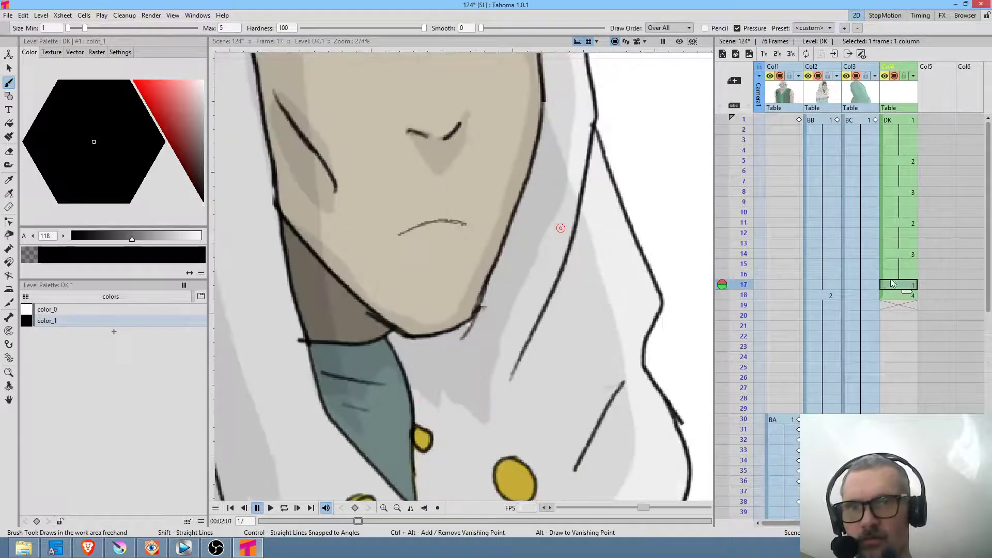
drag(399, 234, 473, 223)
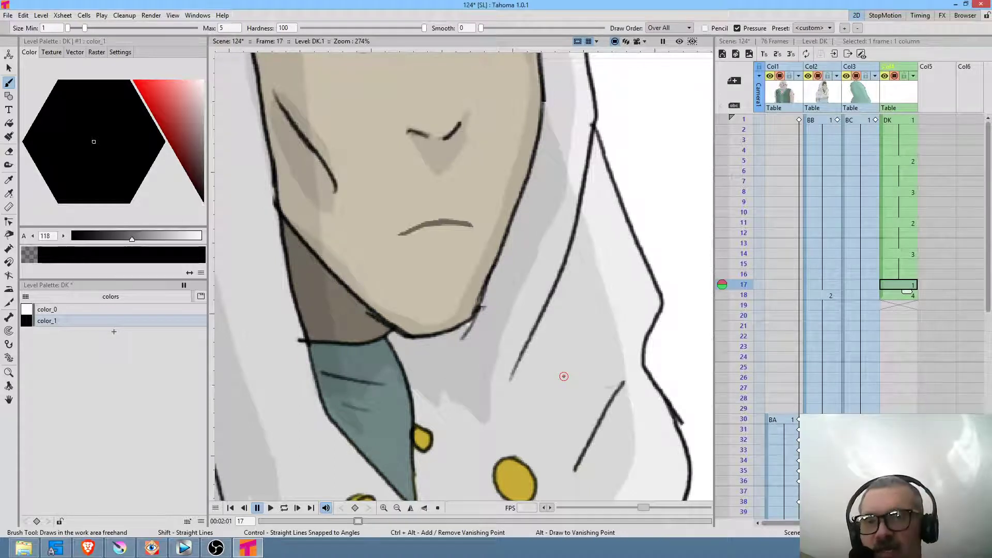
At frame 21 of Col4, brush a slightly open mouth on the side-view face over the onion-skinned closed mouth and fill it
click(896, 296)
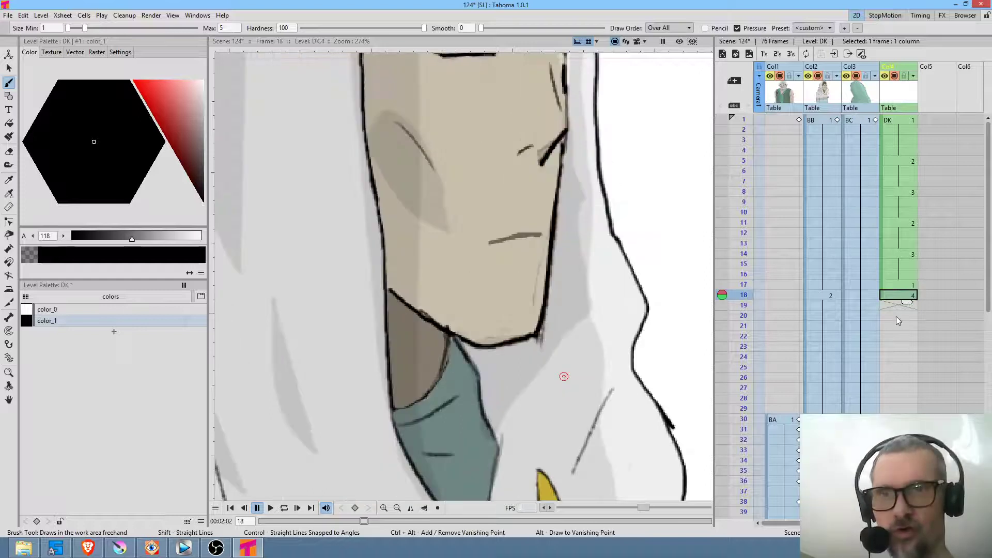
mouse_move(554, 197)
mouse_down()
mouse_move(524, 221)
mouse_move(506, 278)
mouse_up()
key(shift+space)
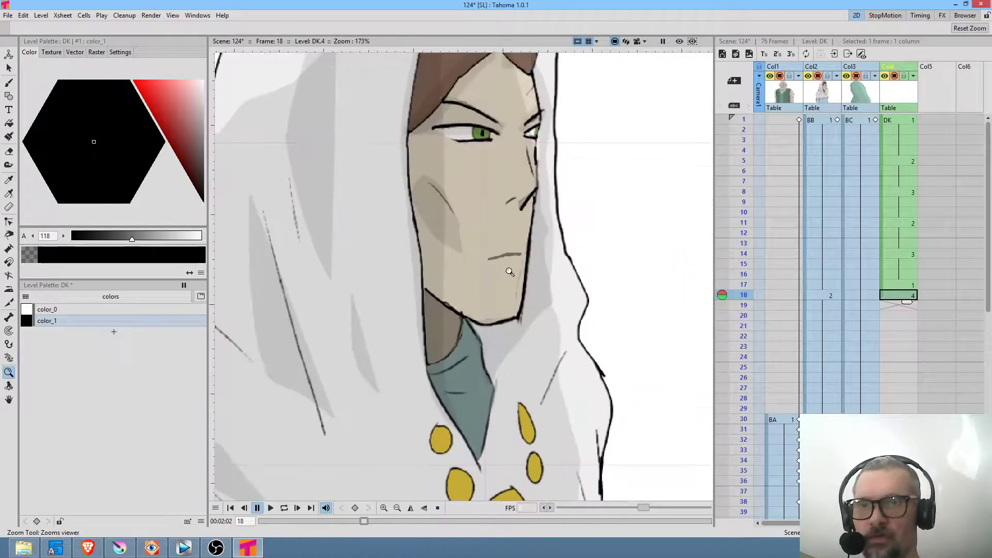
drag(572, 260, 561, 296)
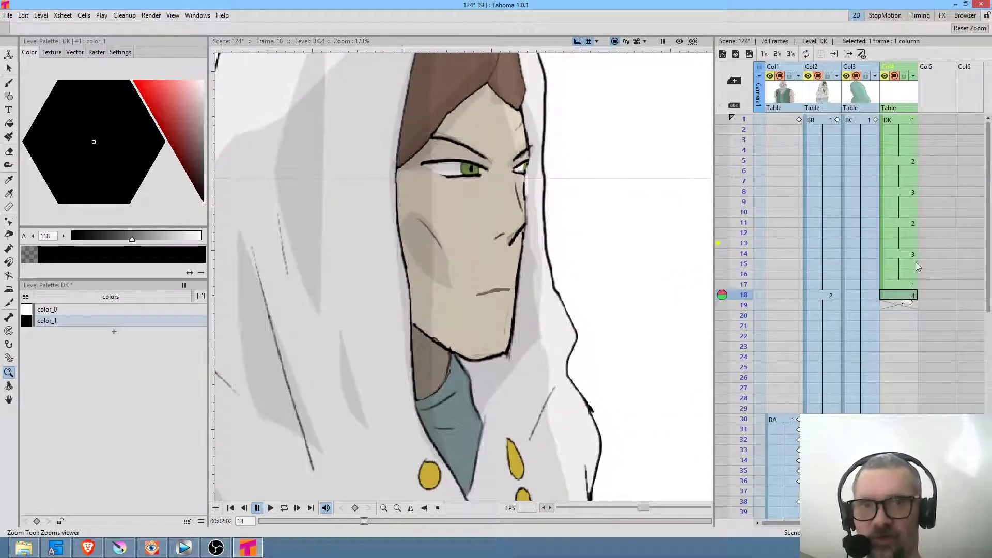
click(895, 327)
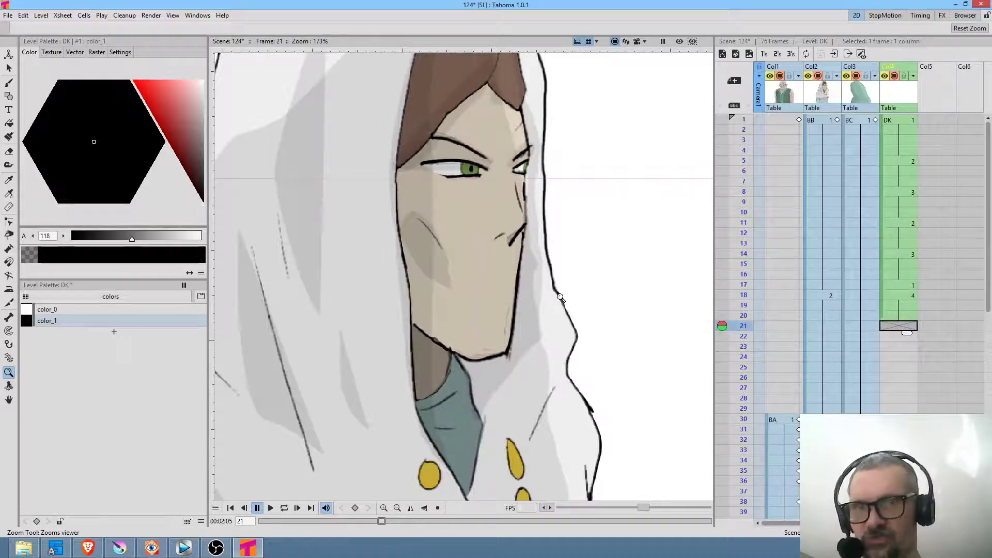
click(722, 316)
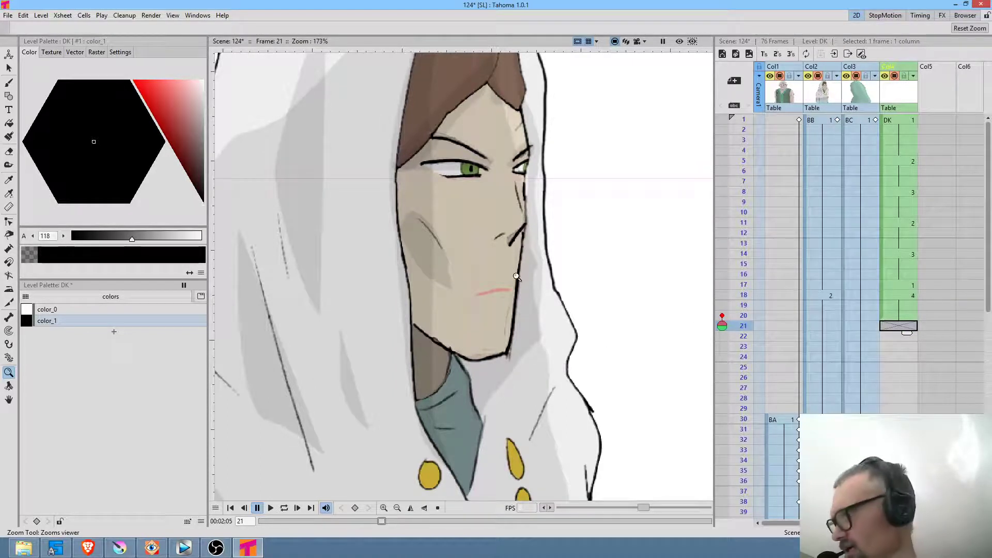
key(b)
mouse_move(512, 287)
mouse_down()
mouse_move(478, 294)
mouse_move(499, 294)
mouse_up()
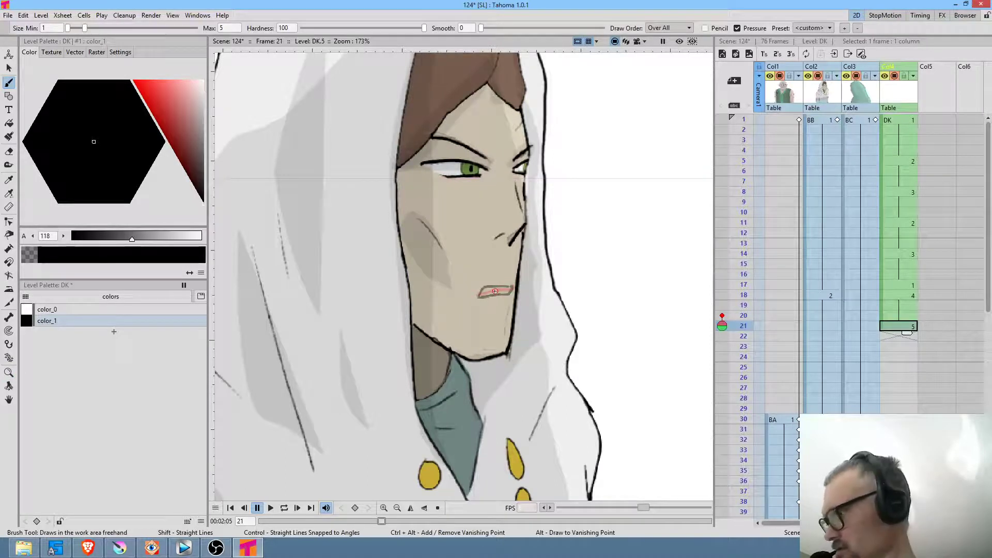
key(f)
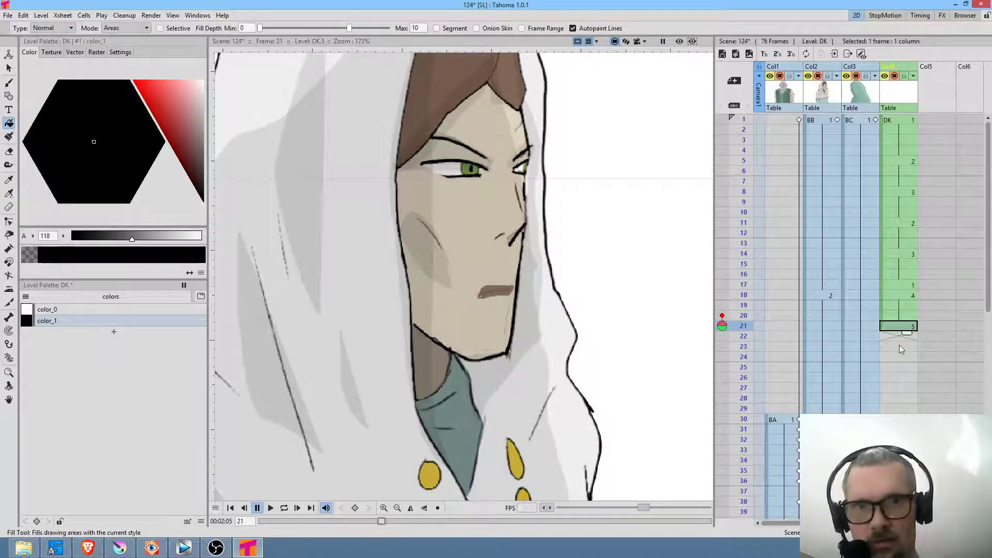
At frame 23 of Col4, brush a wider open mouth over the onion-skinned frame 21 drawing and fill it
click(899, 346)
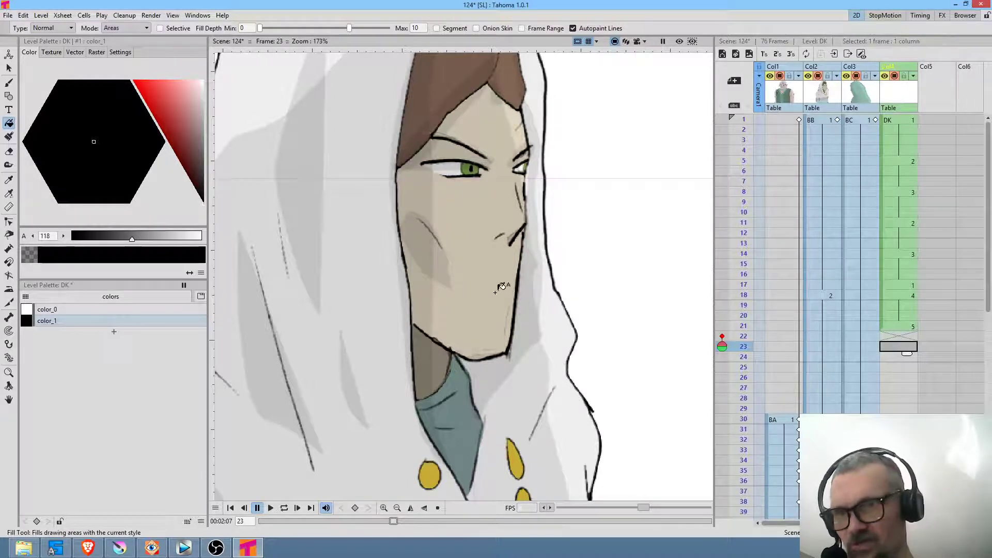
click(723, 326)
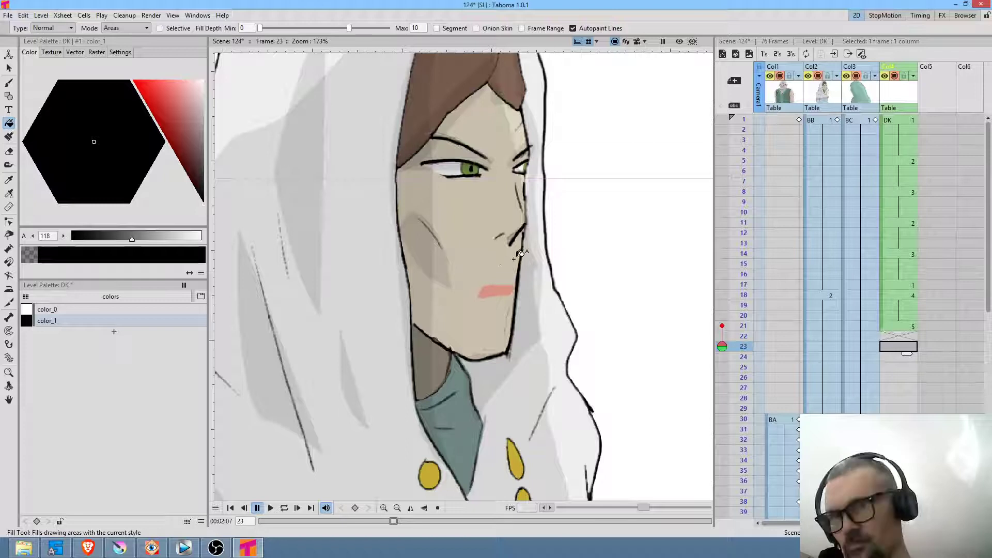
key(b)
mouse_move(509, 285)
mouse_down()
mouse_move(485, 283)
mouse_move(474, 303)
mouse_move(499, 305)
mouse_move(511, 288)
mouse_up()
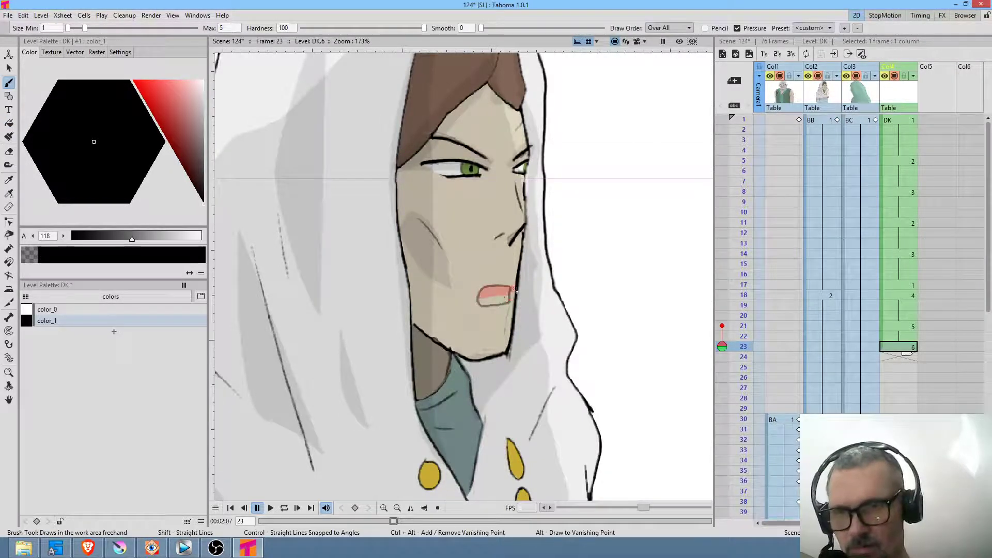
key(f)
click(505, 292)
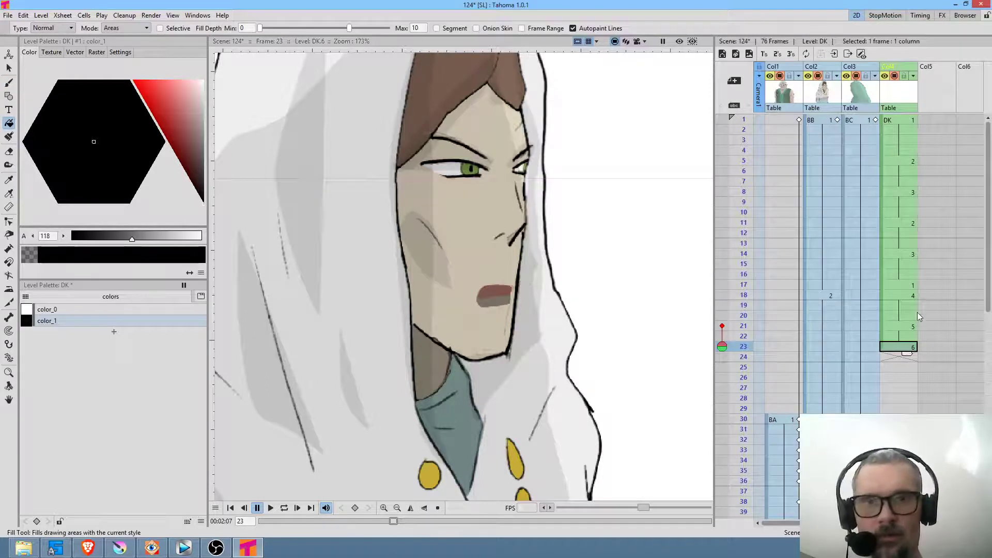
Hold mouth drawing 6 through frame 24, repeat the frames 21 to 24 mouth cycle twice in Col4, and play it back
drag(905, 354, 903, 366)
drag(907, 327, 900, 357)
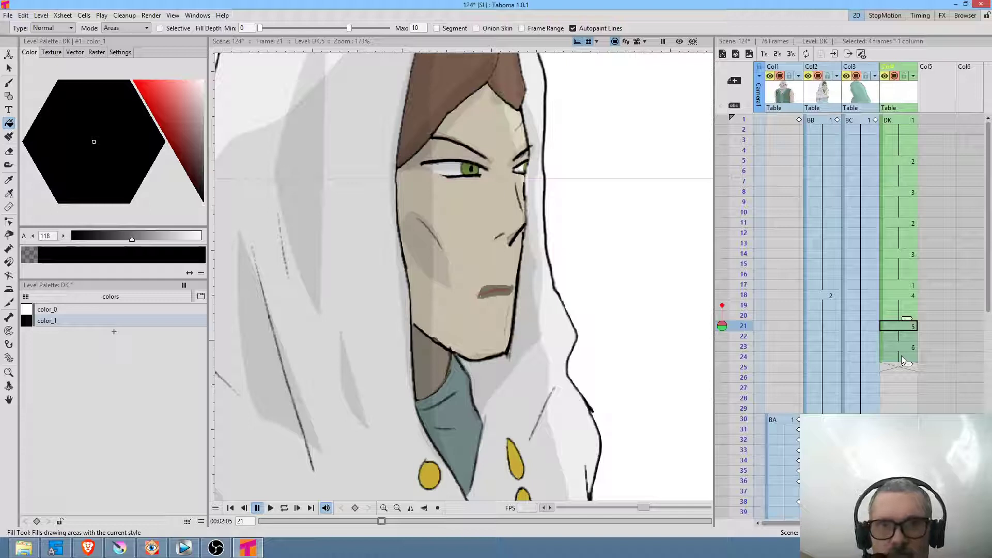
key(ctrl+v)
key(ctrl+v)
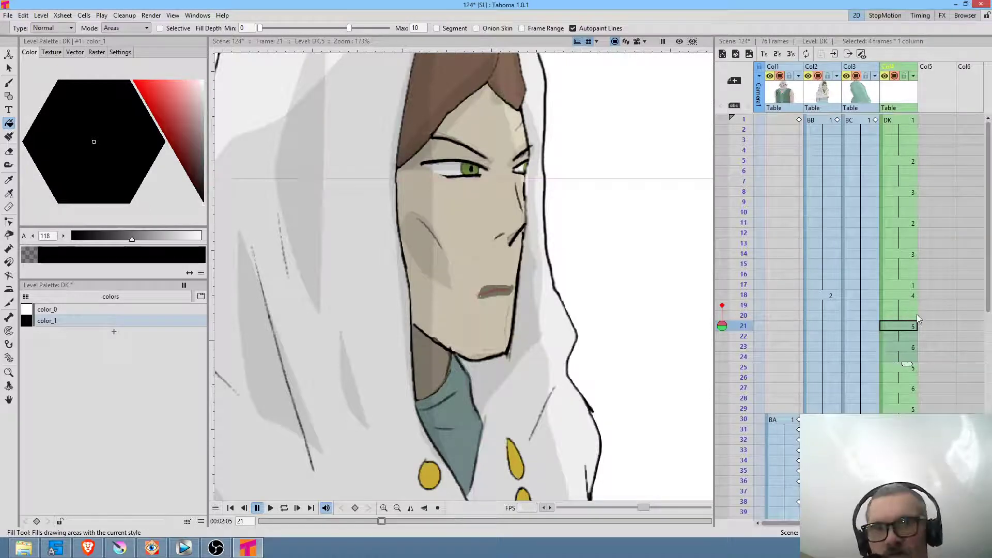
key(l)
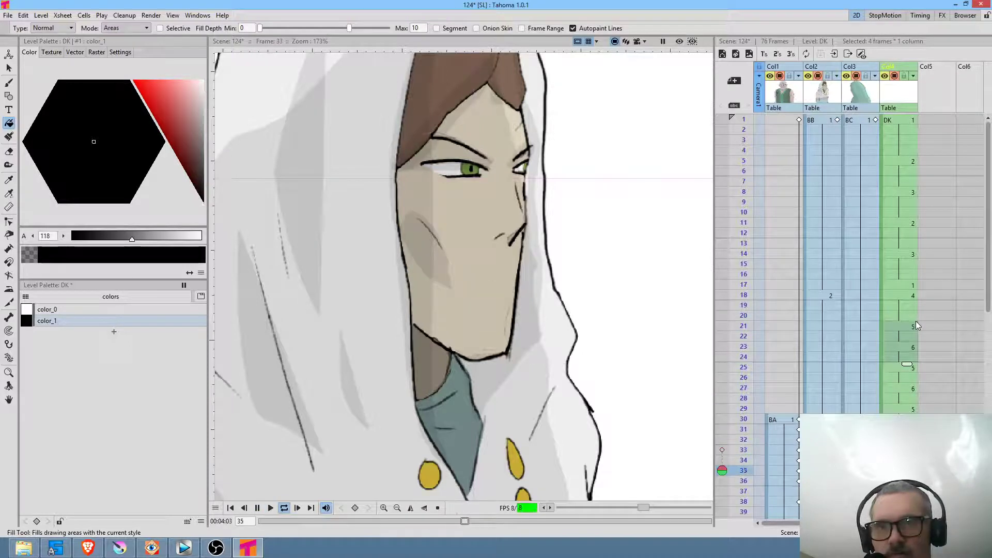
key(l)
Reuse closed-mouth drawing 4 at frame 33 of Col4 and hold it through frame 40
scroll(933, 404, down, 3)
click(911, 368)
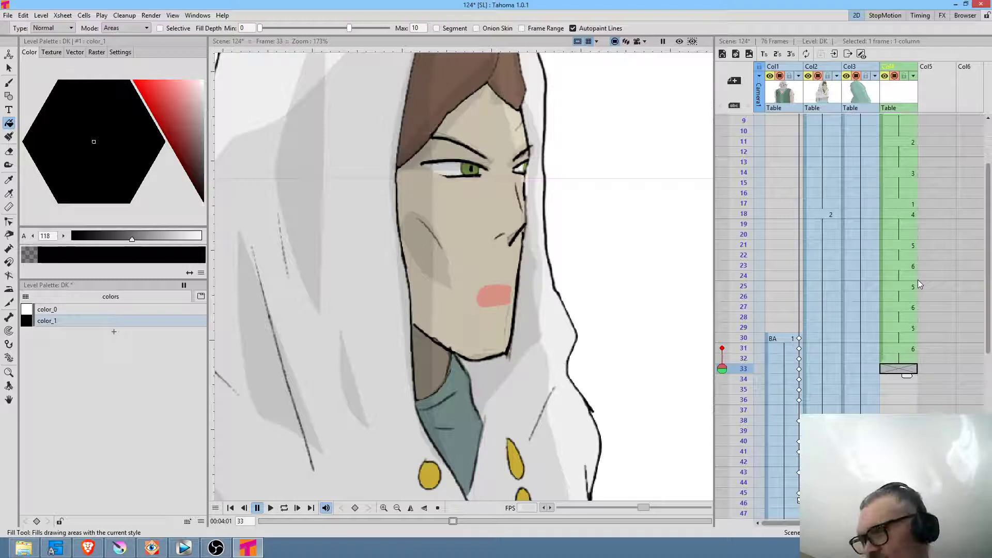
text(4)
key(Return)
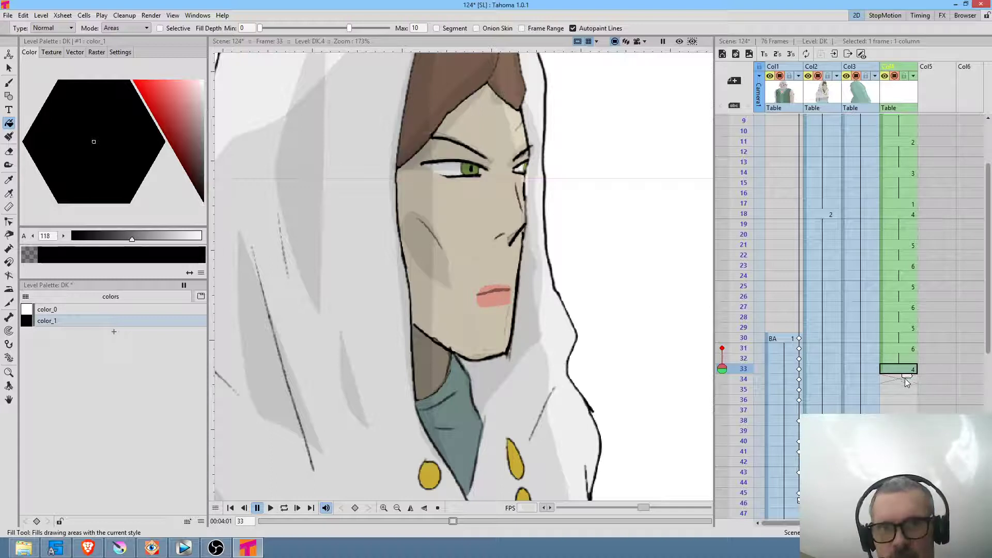
drag(905, 390, 905, 410)
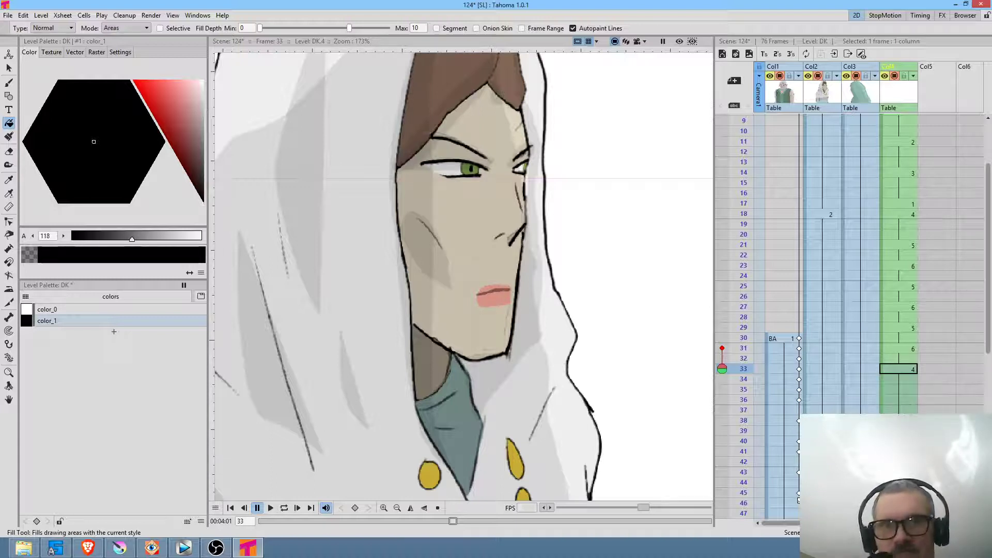
Extend the hold of closed-mouth drawing 4 from frame 18 through frame 48 so the talking cycle starts at frame 49
click(908, 235)
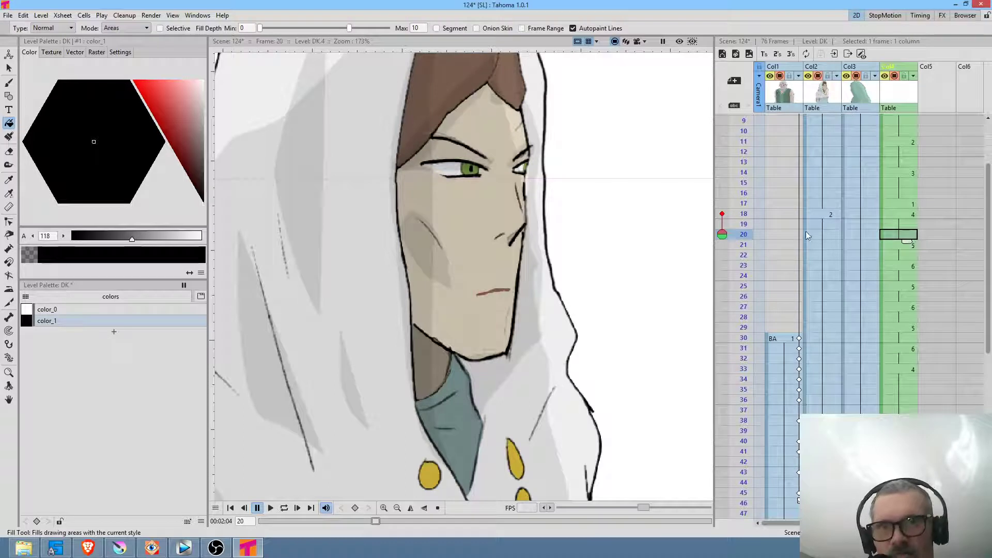
mouse_move(743, 237)
mouse_down()
mouse_move(750, 488)
mouse_move(751, 435)
mouse_move(742, 451)
mouse_up()
scroll(923, 326, down, 2)
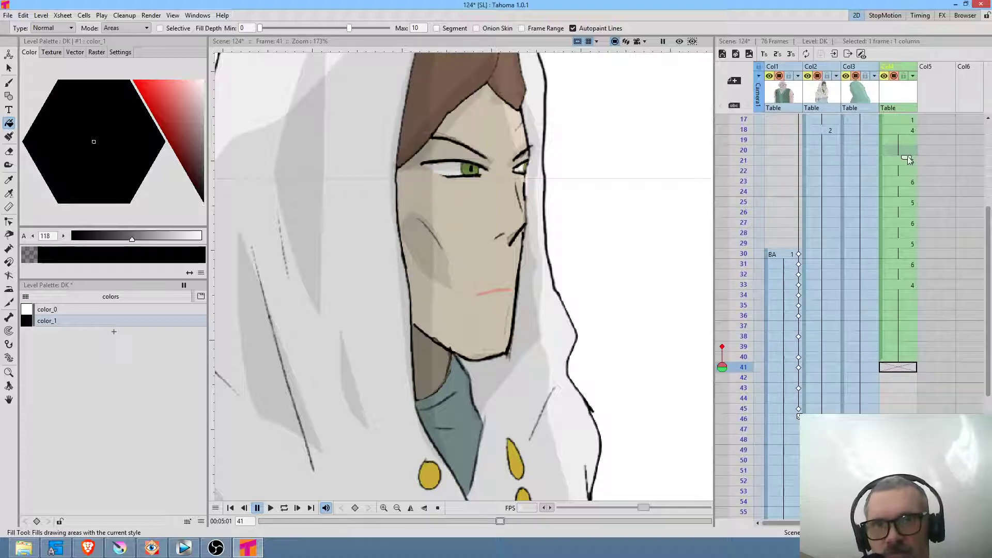
drag(909, 162, 906, 305)
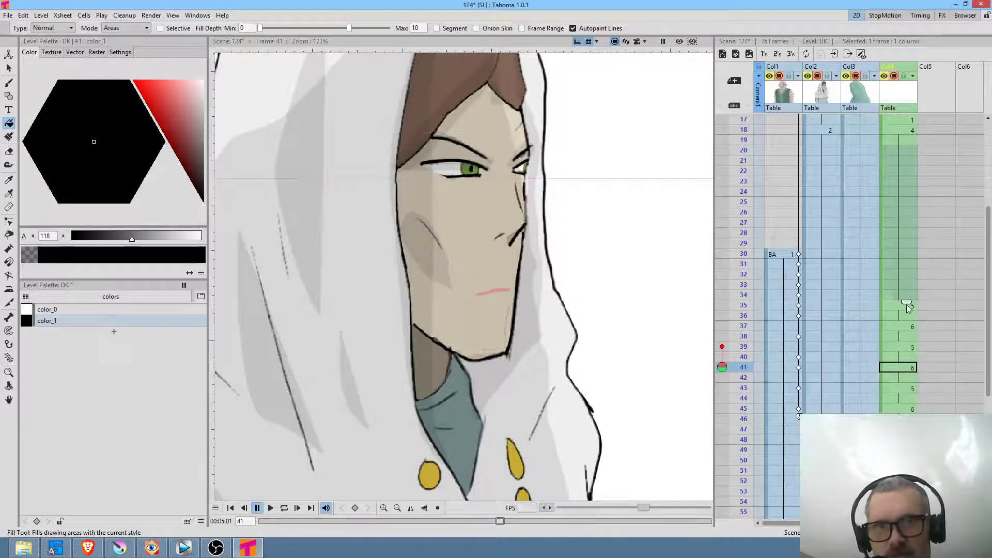
mouse_move(908, 347)
mouse_down()
mouse_move(909, 434)
mouse_move(923, 395)
mouse_move(916, 252)
mouse_move(876, 303)
mouse_up()
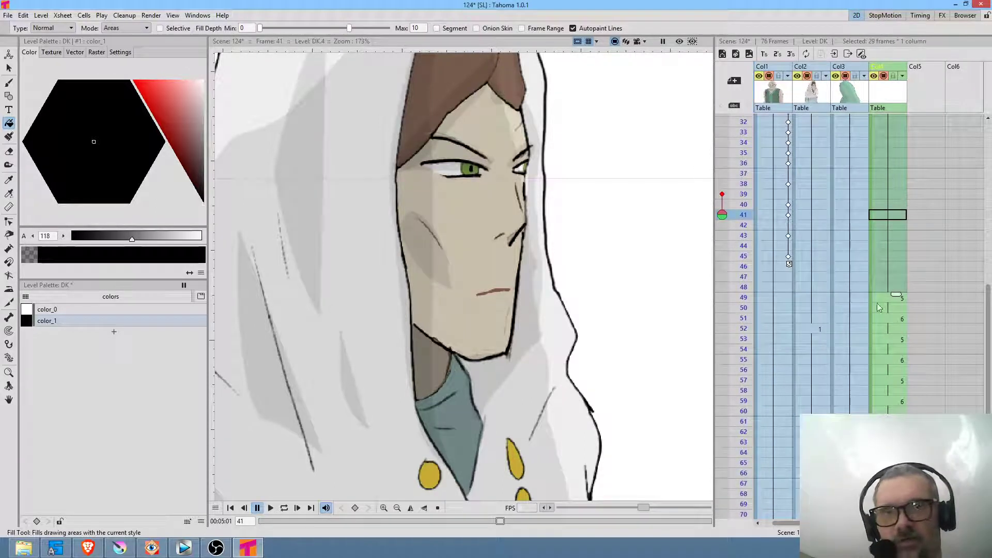
Extend the woman's side-view drawing 2 in Col2 through frame 62 and play the scene from the start
click(817, 318)
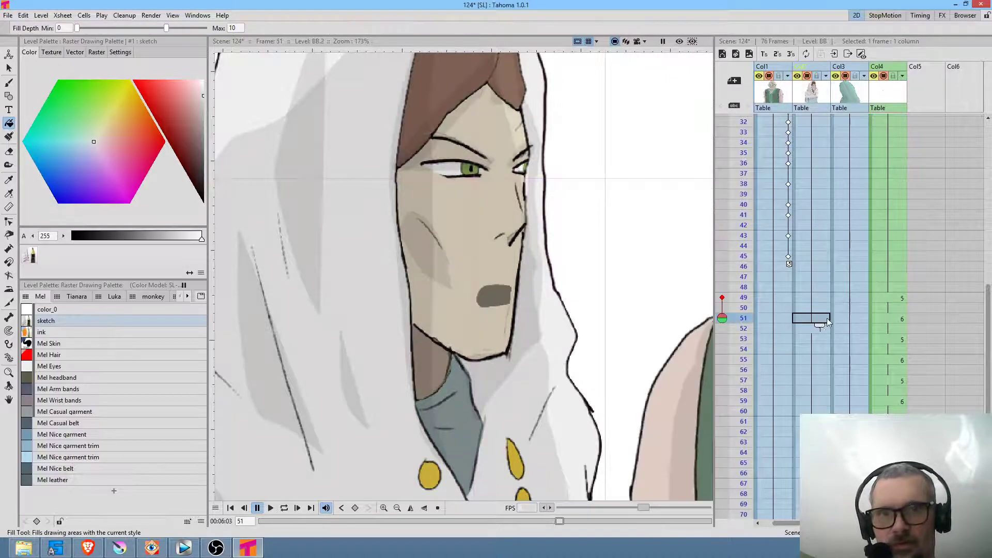
drag(827, 509, 827, 434)
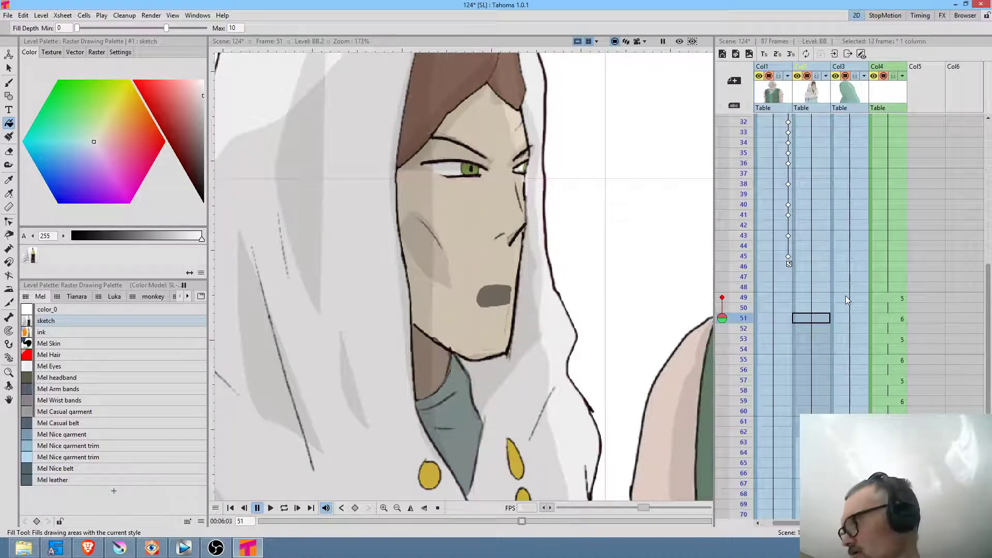
key(Home)
scroll(833, 292, down, 1)
scroll(528, 289, down, 1)
scroll(532, 283, down, 2)
key(l)
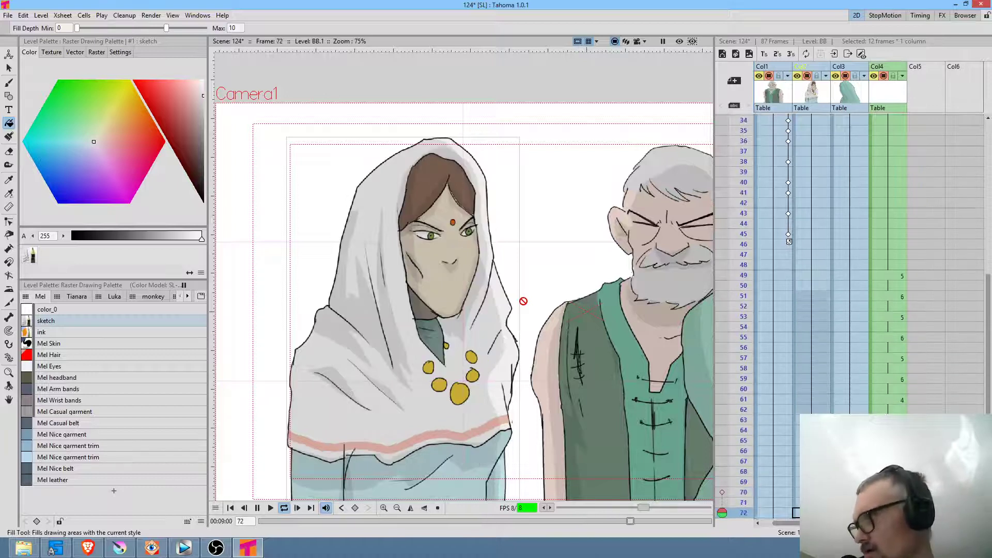
key(p)
scroll(873, 373, up, 6)
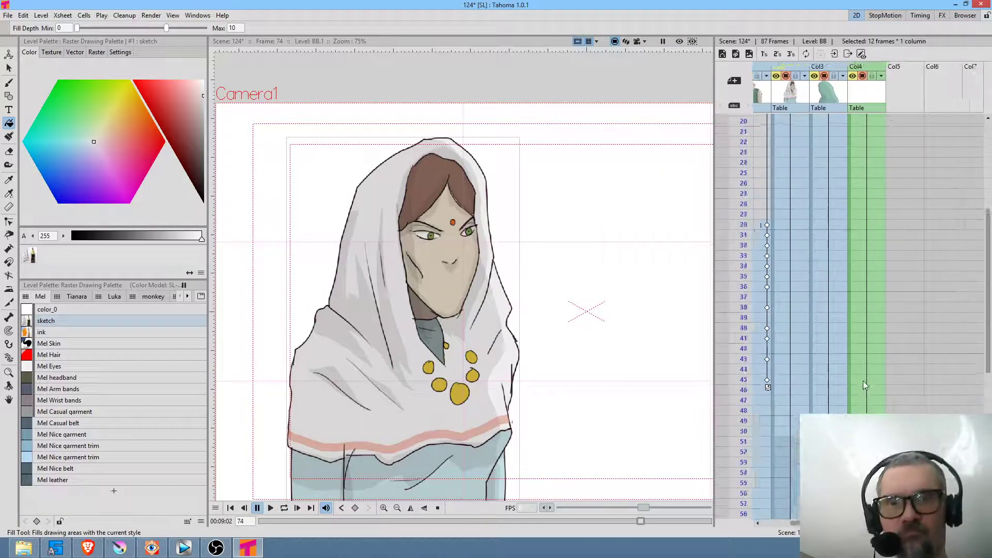
Insert wide open mouth drawing 6 at frame 20 of Col4
mouse_move(748, 154)
mouse_down()
mouse_move(749, 457)
mouse_move(748, 265)
mouse_move(765, 132)
mouse_move(765, 219)
mouse_up()
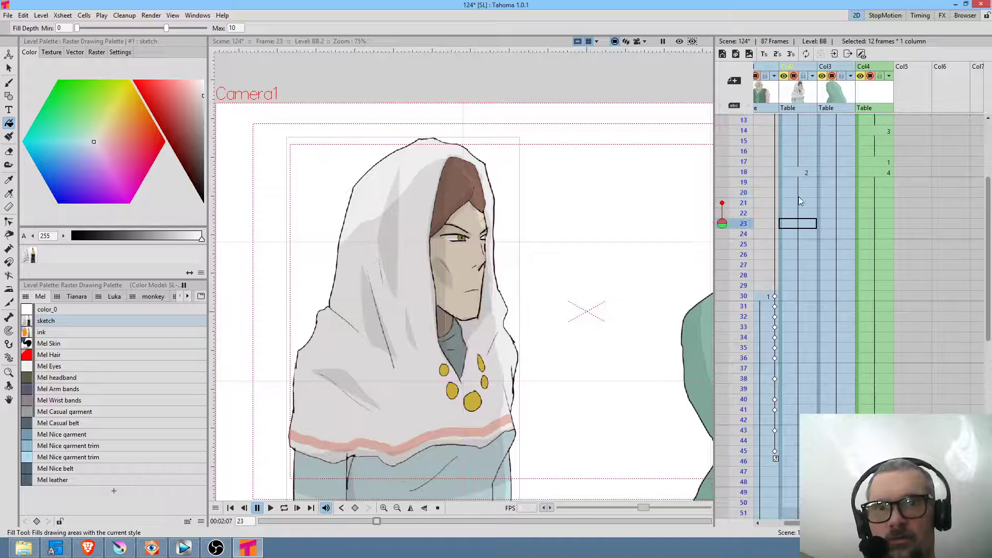
click(884, 212)
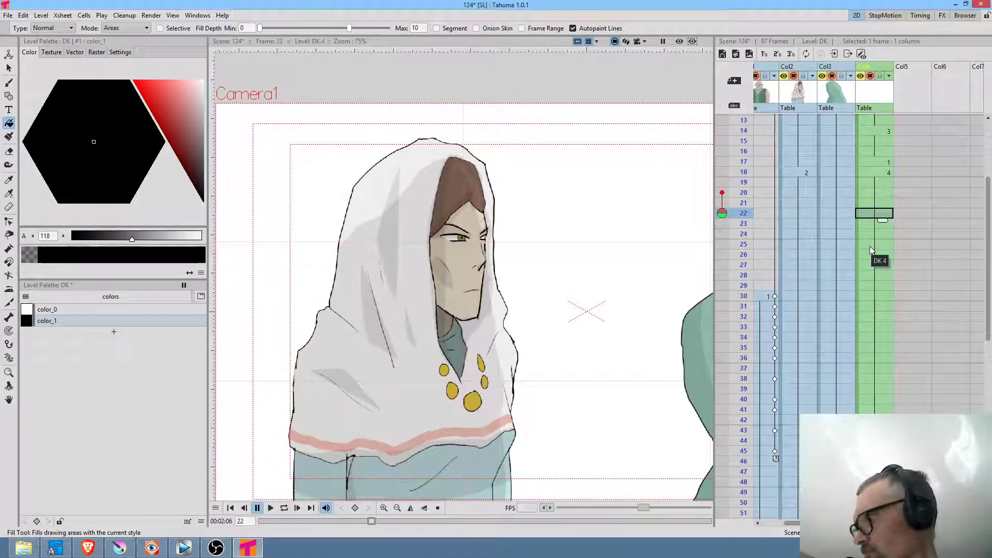
click(889, 195)
key(Up)
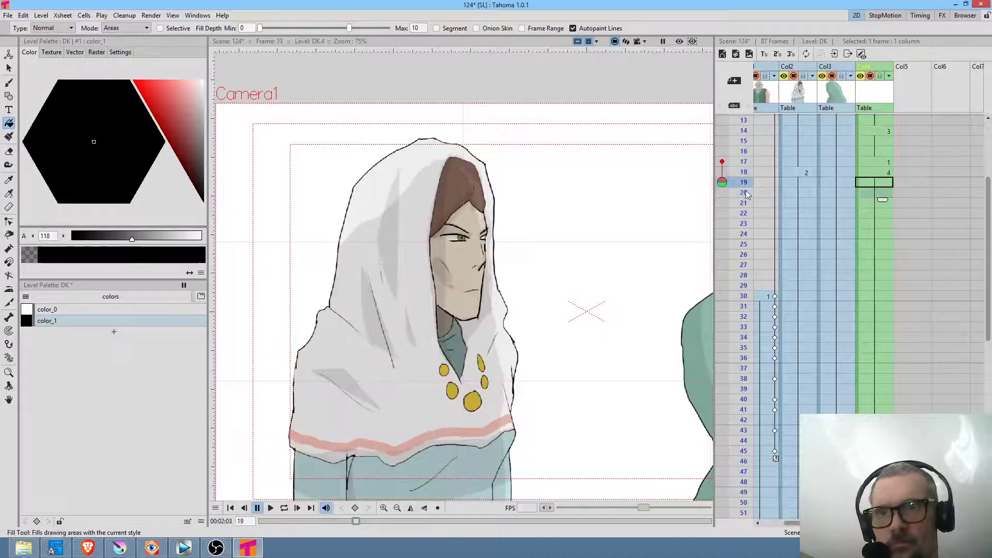
key(Down)
key(Down)
key(Down)
click(884, 196)
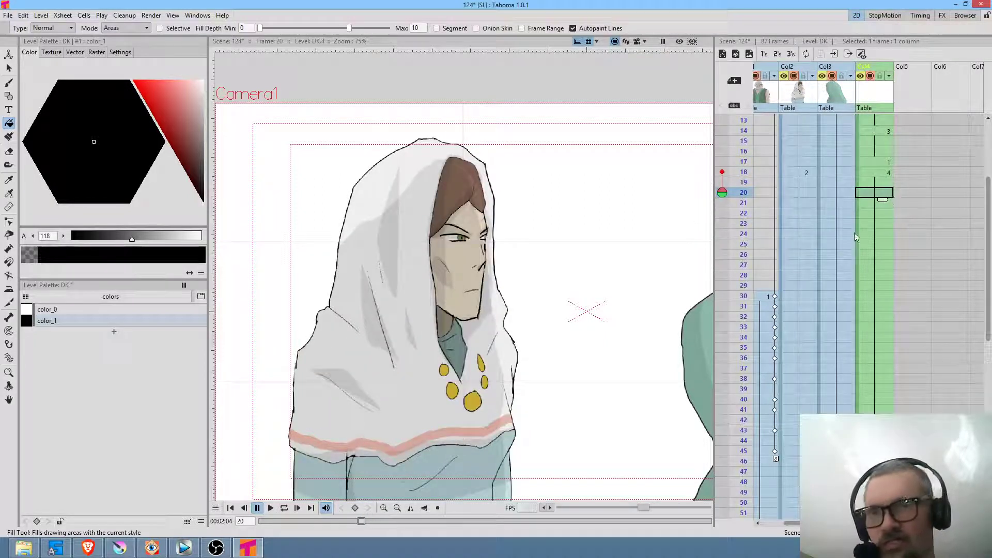
text(5)
key(Return)
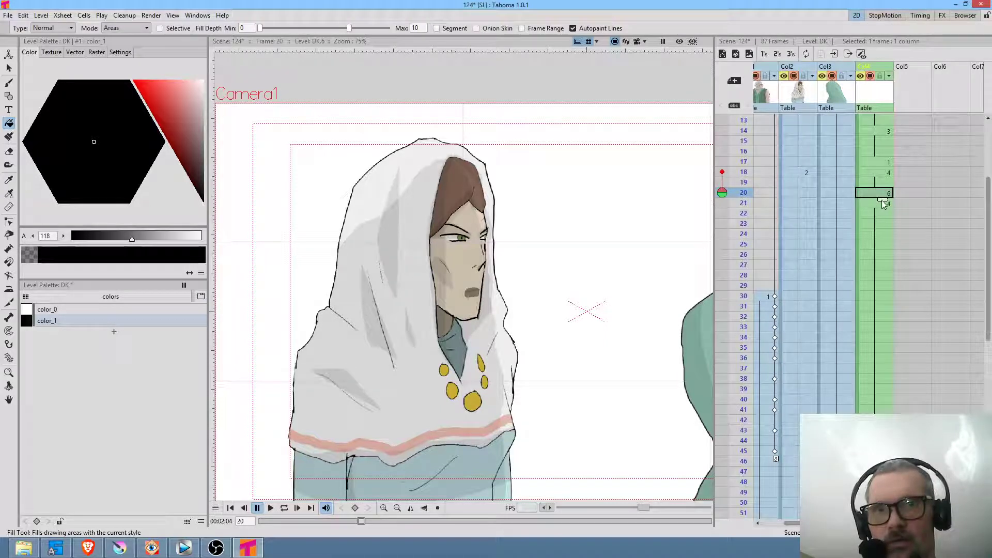
Hold drawing 6 through frame 21, then place mouth drawing 2 at frame 22 of Col4 and hold it through frame 25
click(884, 212)
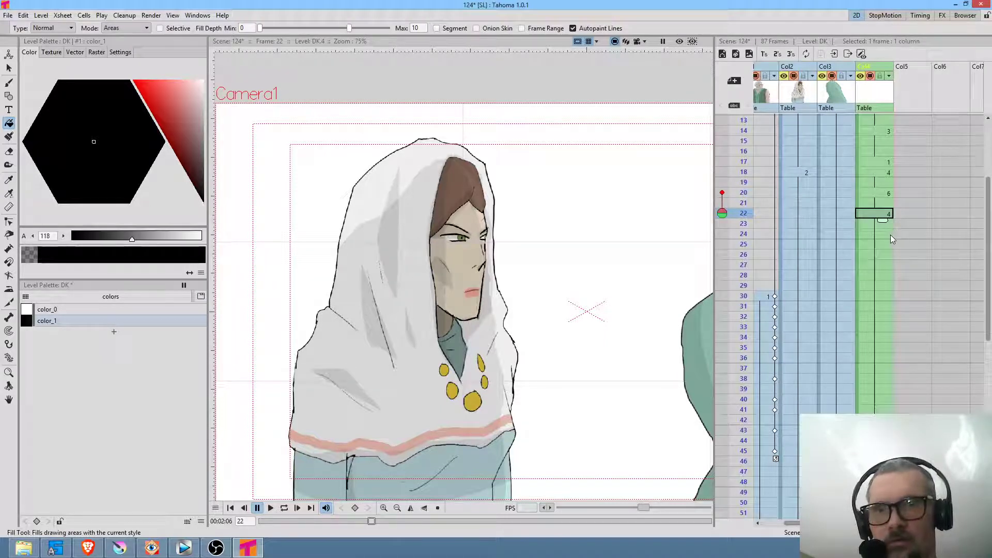
text(2)
key(Return)
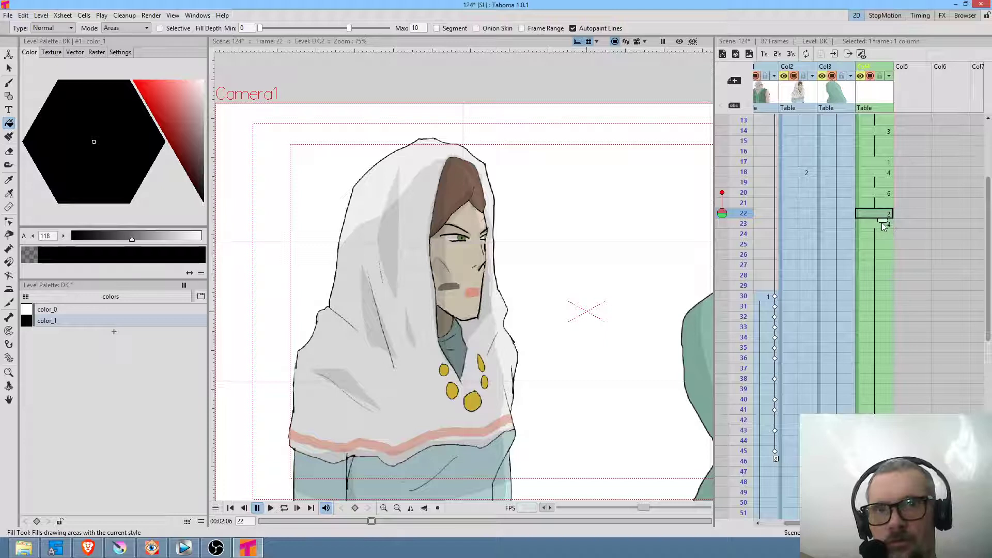
drag(884, 253, 884, 250)
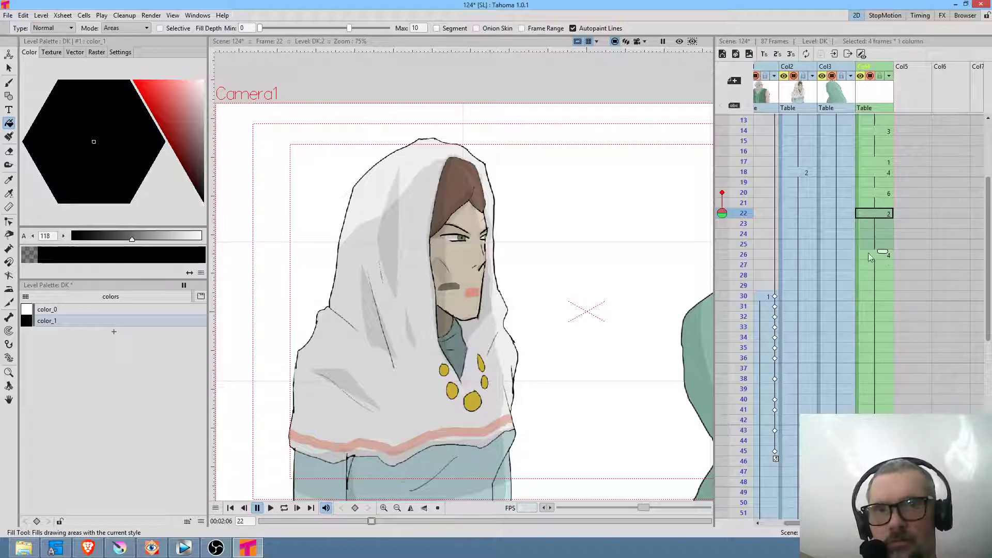
Replace the mouth at frame 22 of Col4 with the slightly open drawing 5
mouse_move(752, 201)
mouse_down()
mouse_move(744, 316)
mouse_move(751, 178)
mouse_move(754, 213)
mouse_up()
click(865, 216)
text(5)
key(Return)
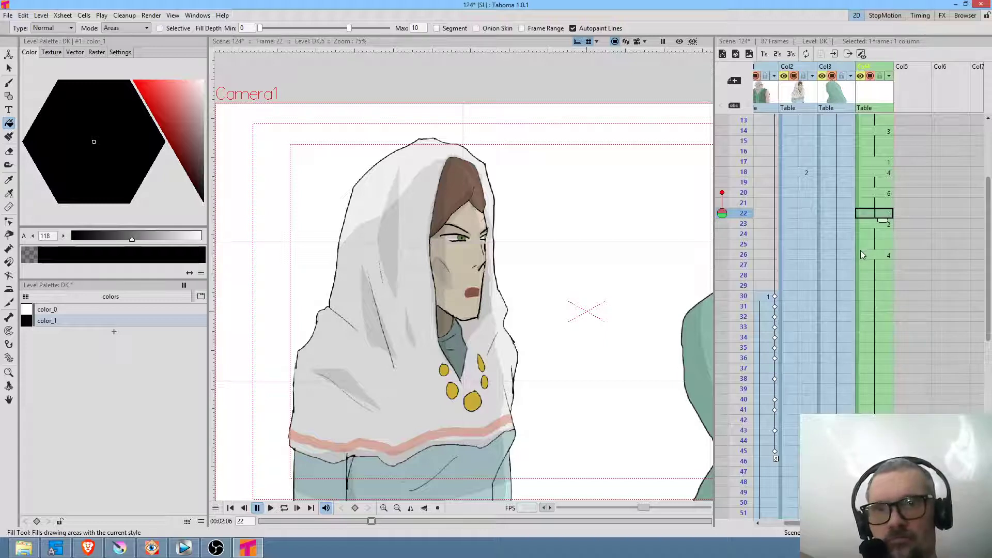
key(w)
key(ctrl+z)
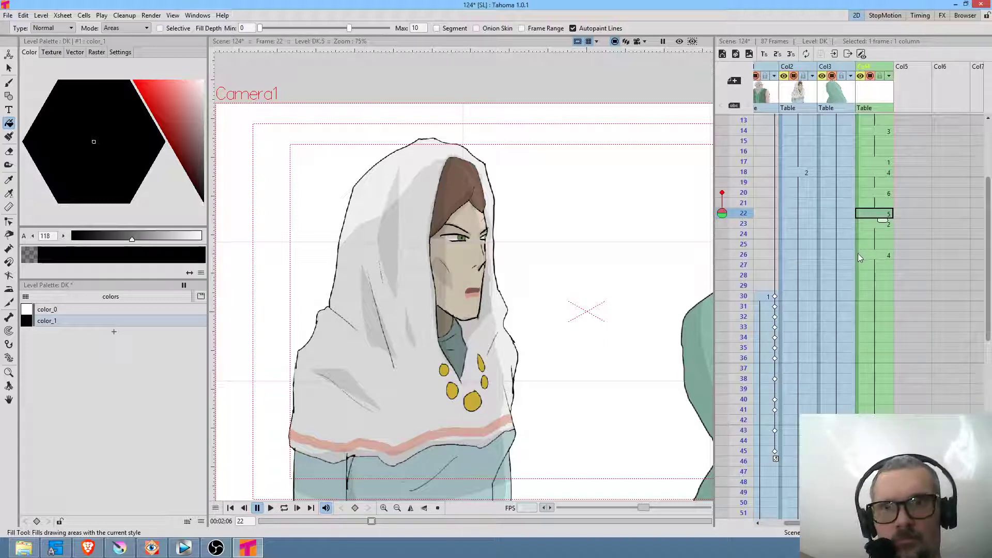
Hold mouth drawing 5 through frame 23 of Col4, start drawing 4 at frame 24, and play the scene
click(880, 226)
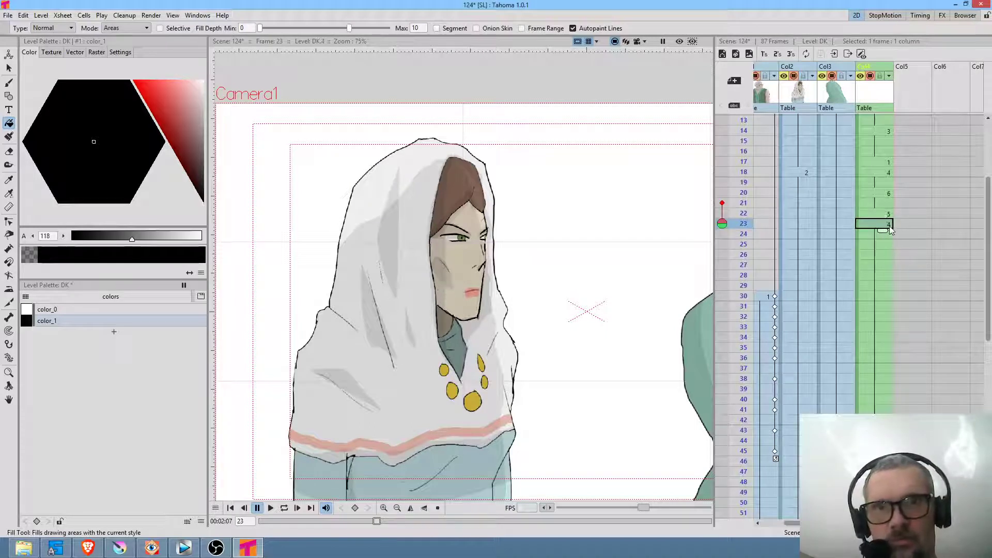
click(881, 213)
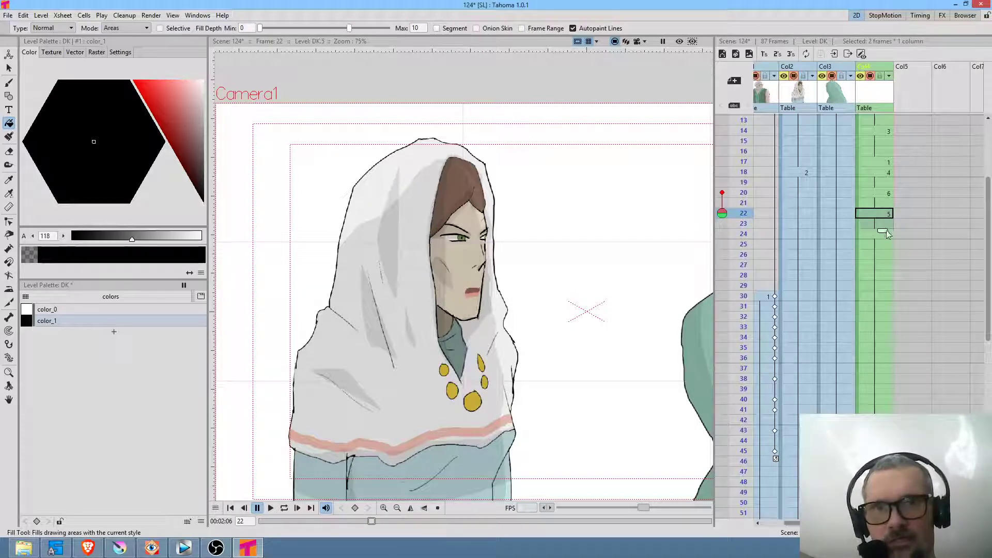
click(749, 140)
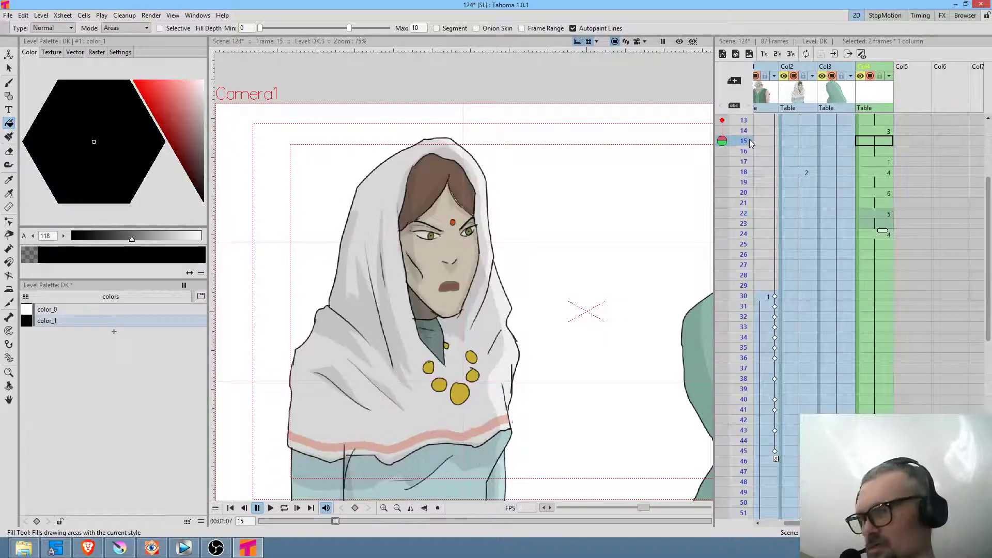
key(l)
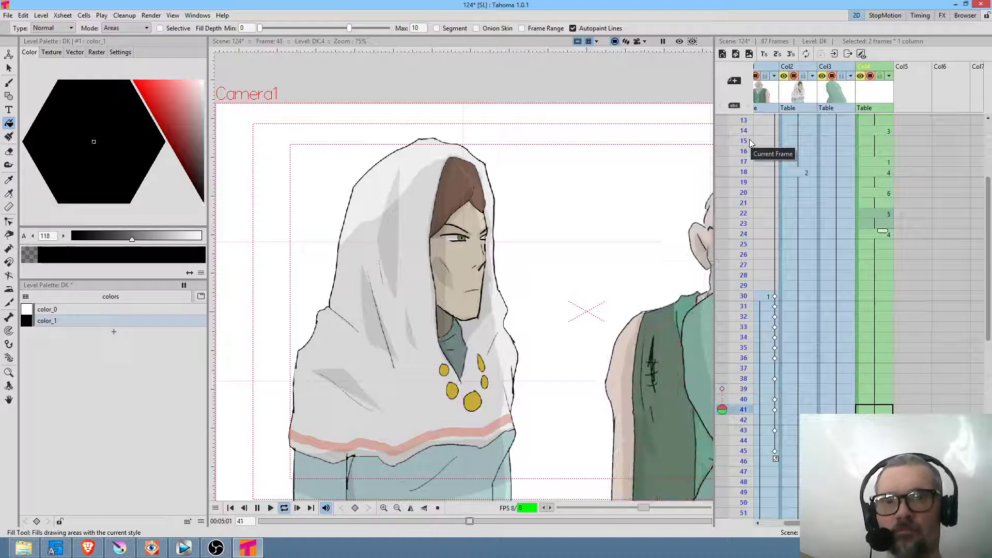
Extend the green foreground figure in Col3 and the bearded man in Col1 through frame 87
drag(541, 271, 530, 288)
key(shift+space)
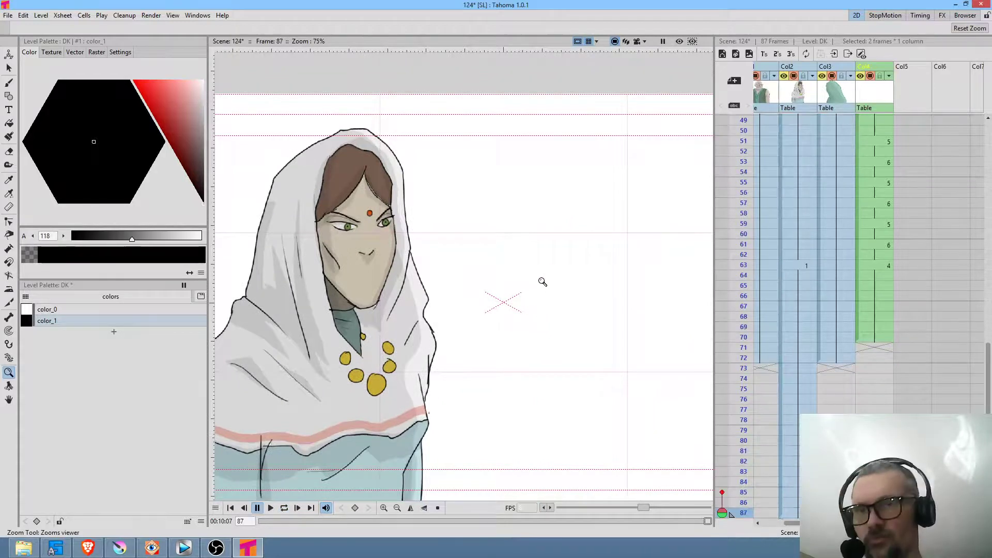
mouse_move(548, 273)
mouse_down()
mouse_move(531, 312)
mouse_move(547, 292)
mouse_up()
drag(607, 287, 534, 292)
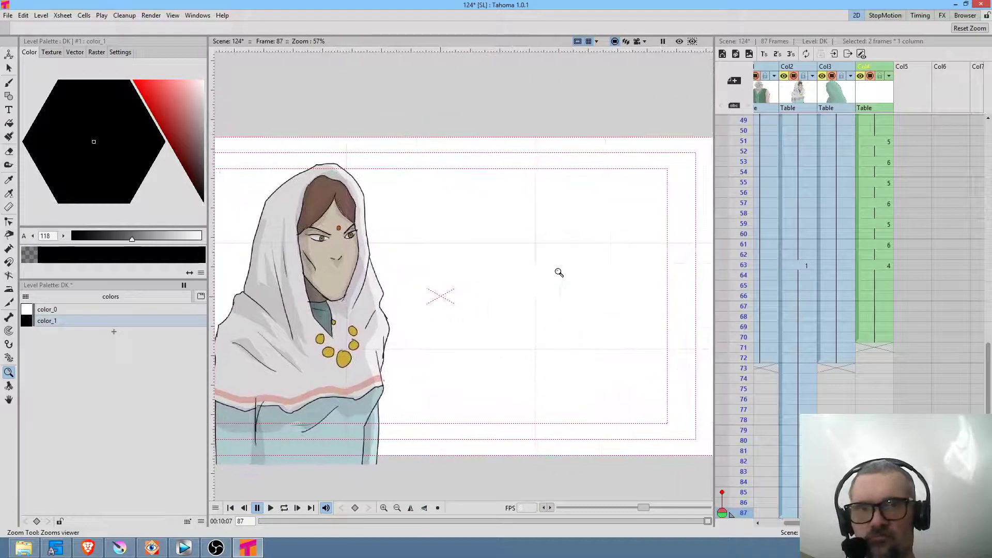
click(845, 357)
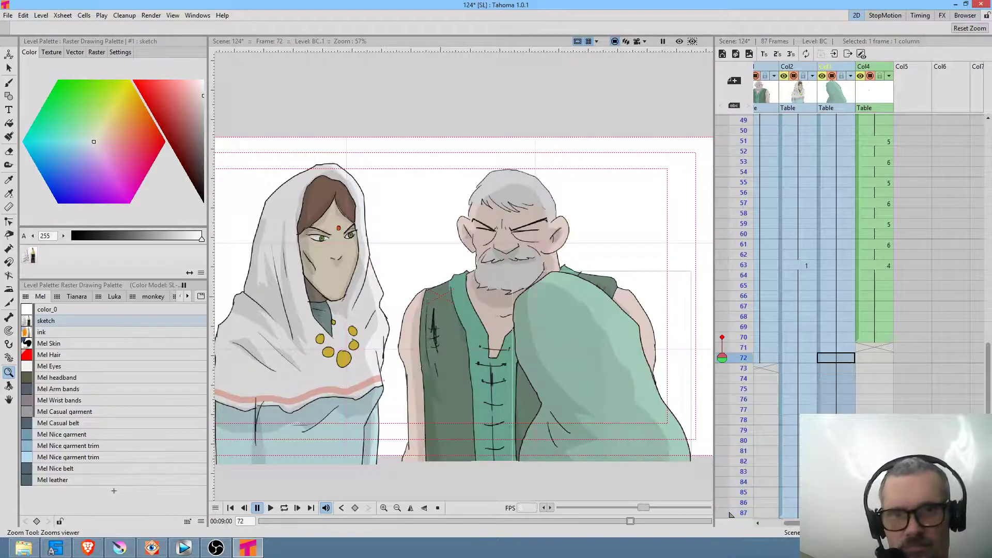
scroll(730, 515, down, 3)
click(765, 265)
drag(783, 276, 787, 430)
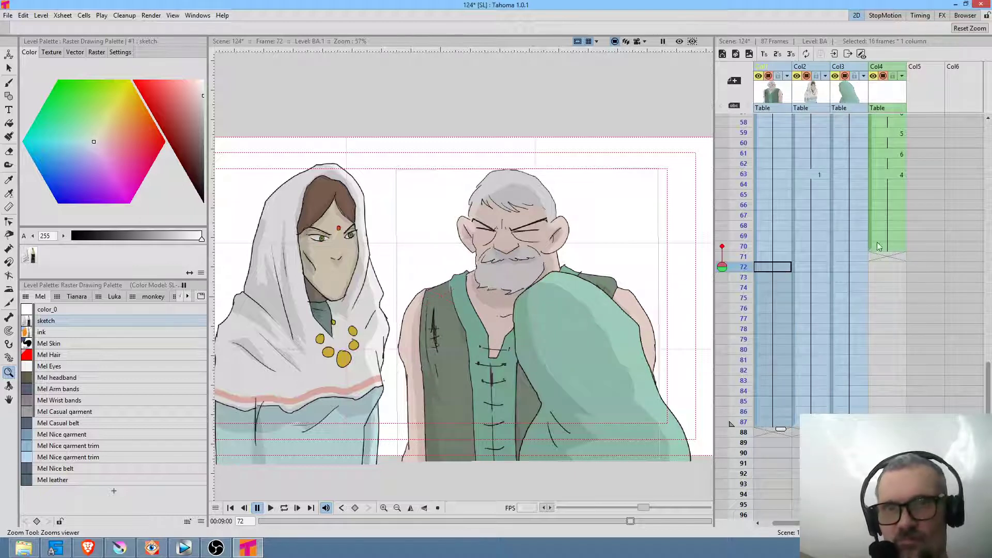
Play the scene, and remove two frames of mouth drawing 4 before frame 51 of Col4 so drawing 5 starts at frame 49
key(l)
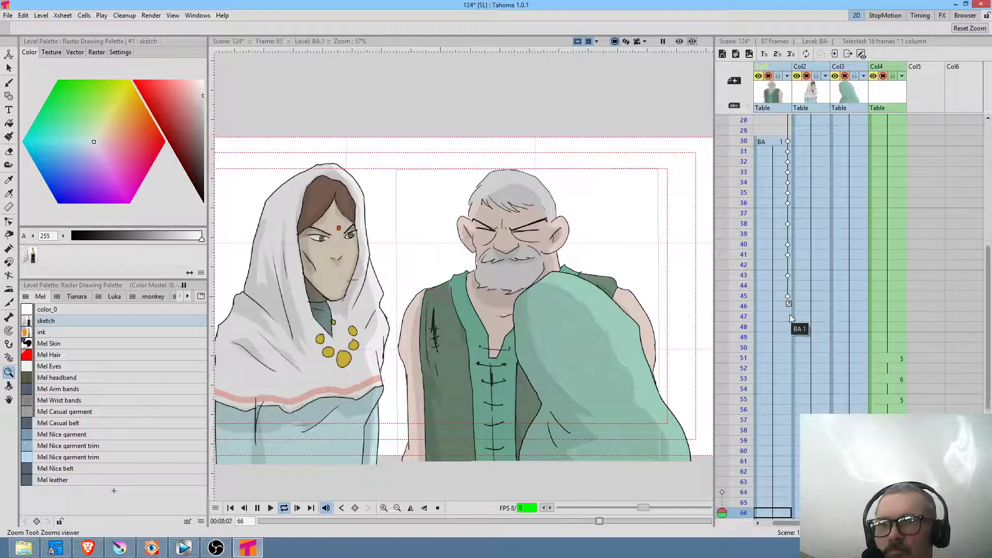
key(l)
drag(916, 443, 911, 216)
drag(742, 143, 740, 214)
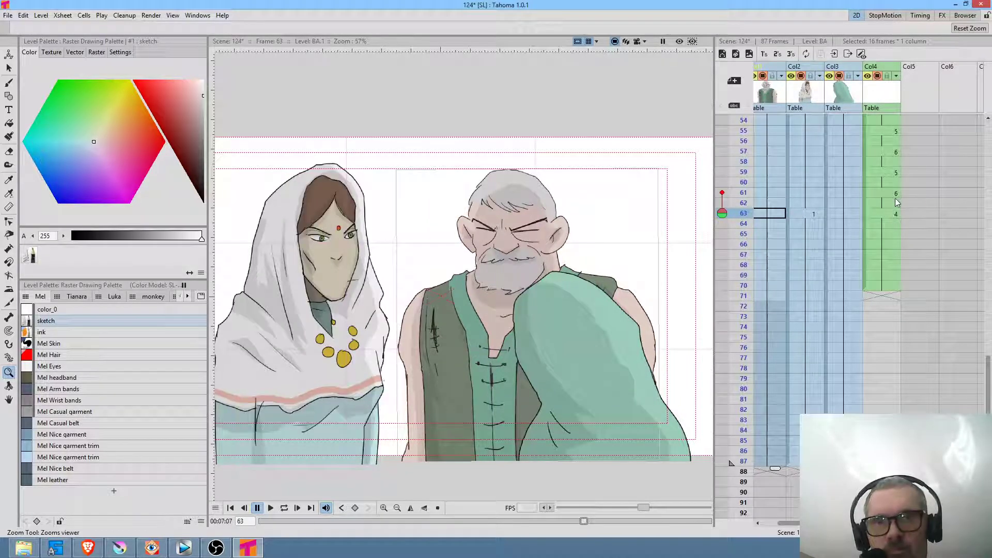
scroll(922, 253, up, 5)
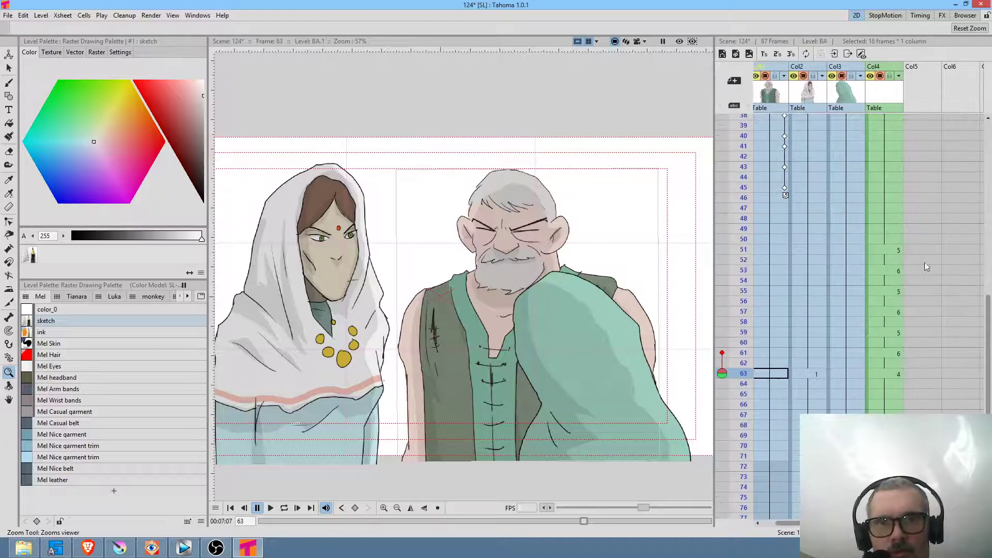
click(893, 201)
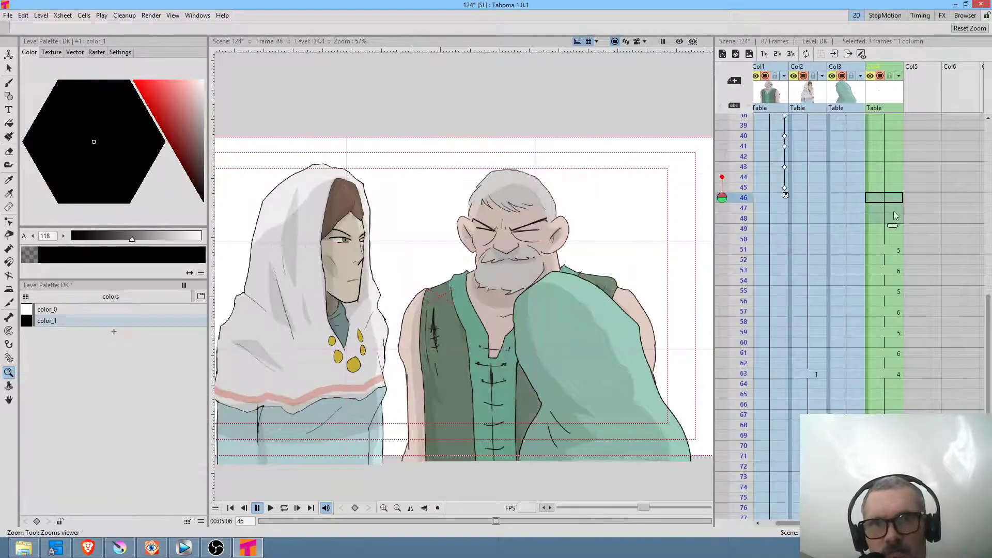
click(893, 221)
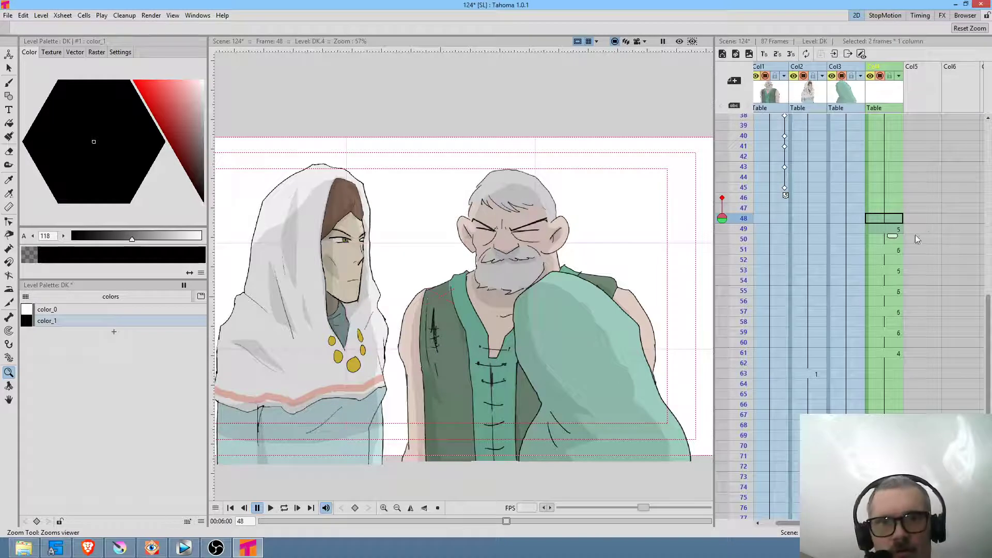
Replace the mouth at frame 63 of Col4 with front-view drawing 1 and hold it through frame 87
click(894, 373)
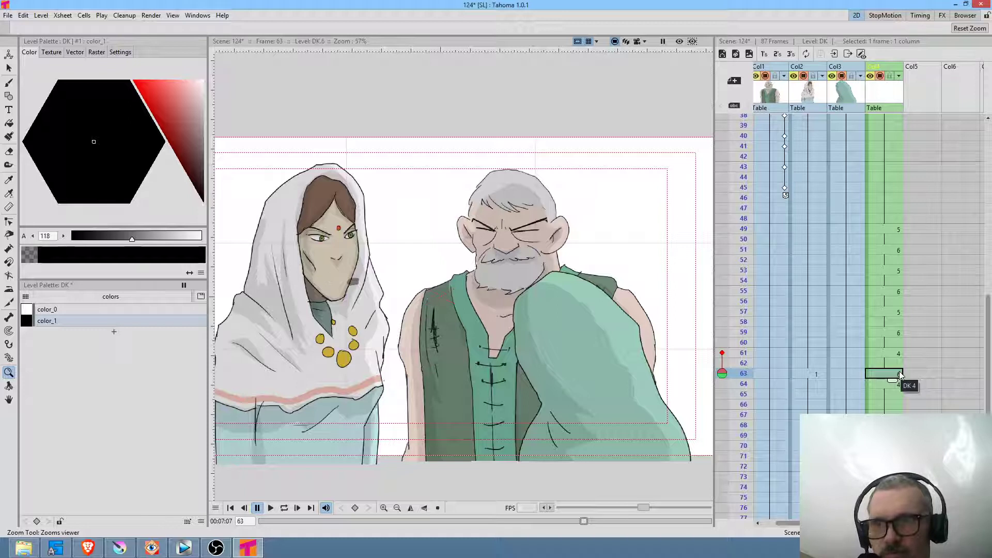
scroll(903, 323, down, 3)
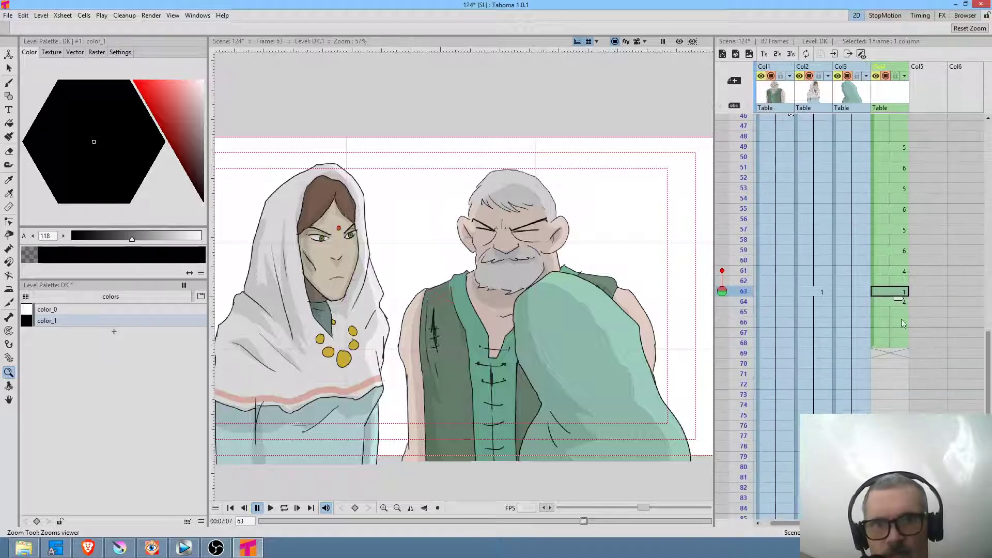
drag(891, 302, 898, 442)
Insert an empty column between the bearded man's column and the woman's column
scroll(818, 351, up, 9)
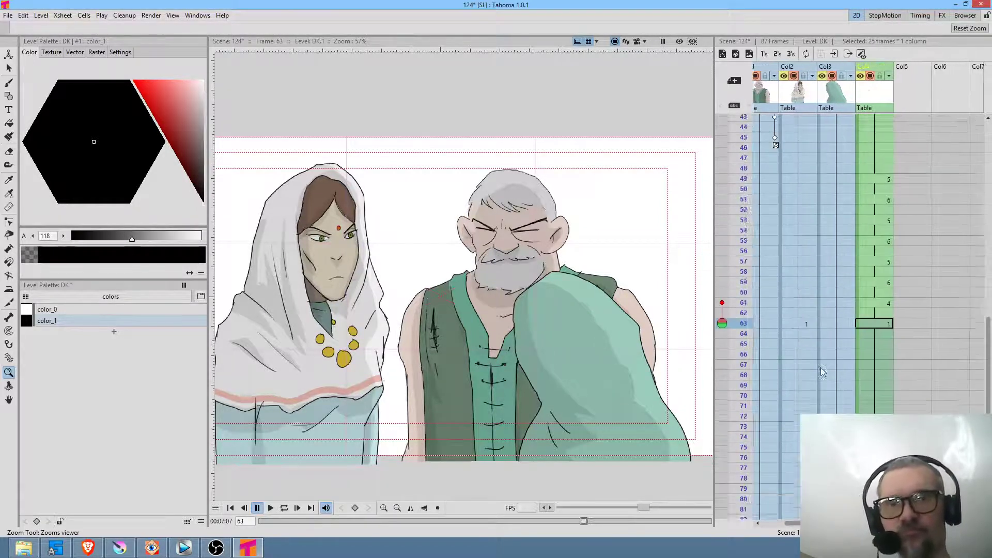
scroll(879, 287, up, 6)
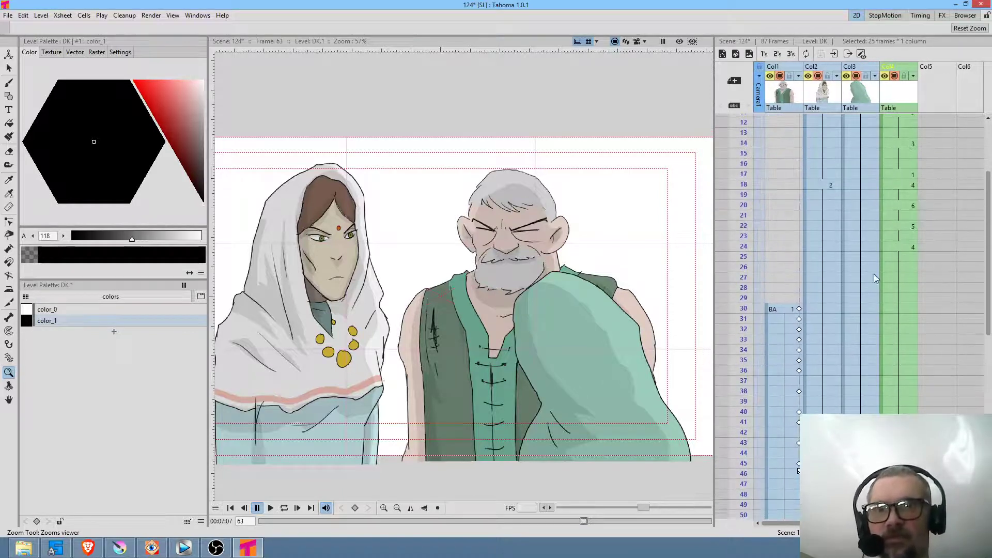
click(822, 95)
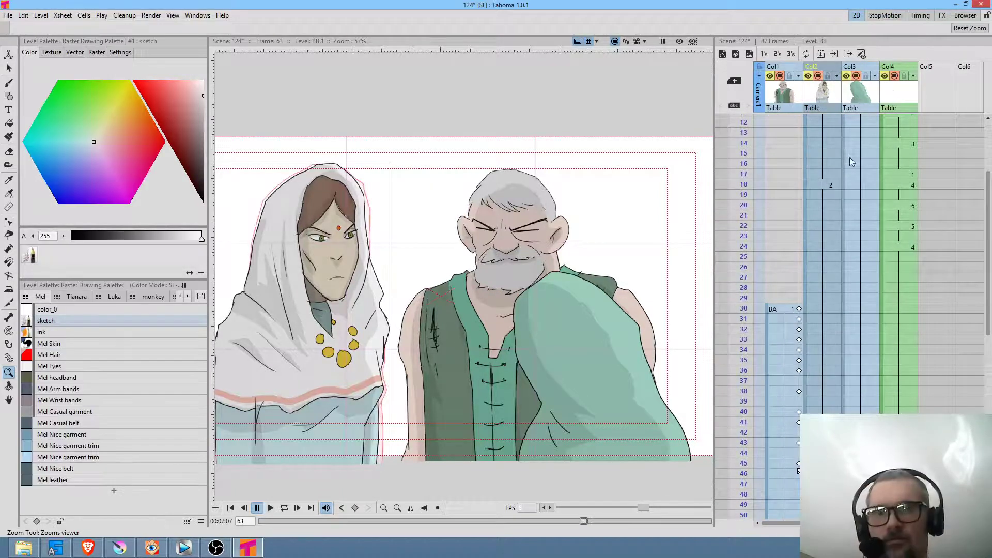
key(Insert)
scroll(829, 326, down, 3)
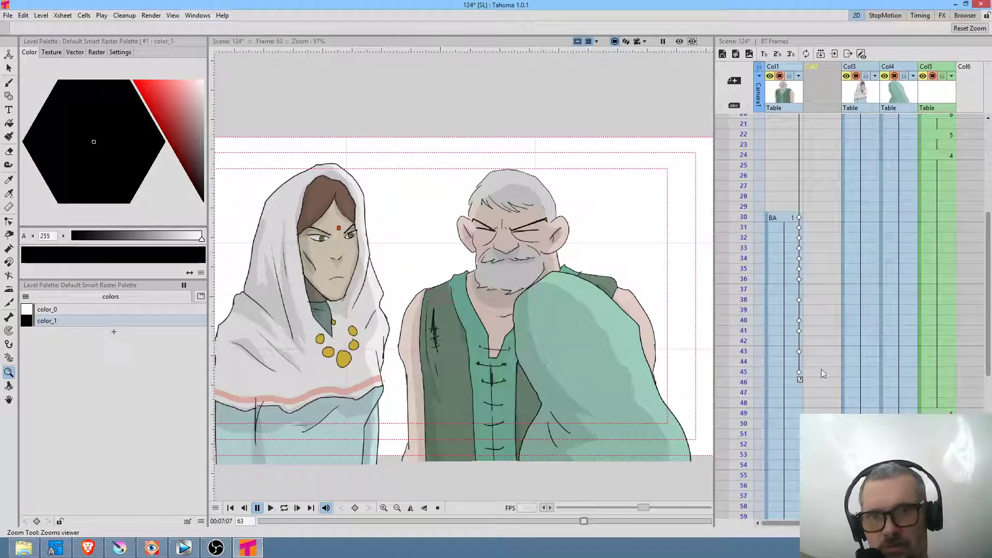
Draw a narrow, slightly open mouth under the man's moustache at frame 46 of Col2 and hold it through frame 47
click(817, 382)
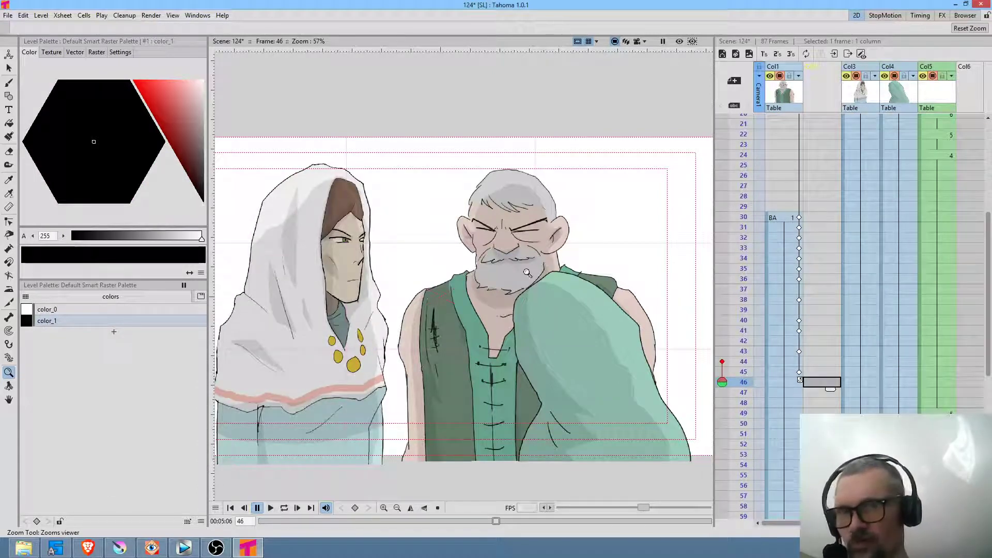
drag(504, 268, 548, 205)
key(b)
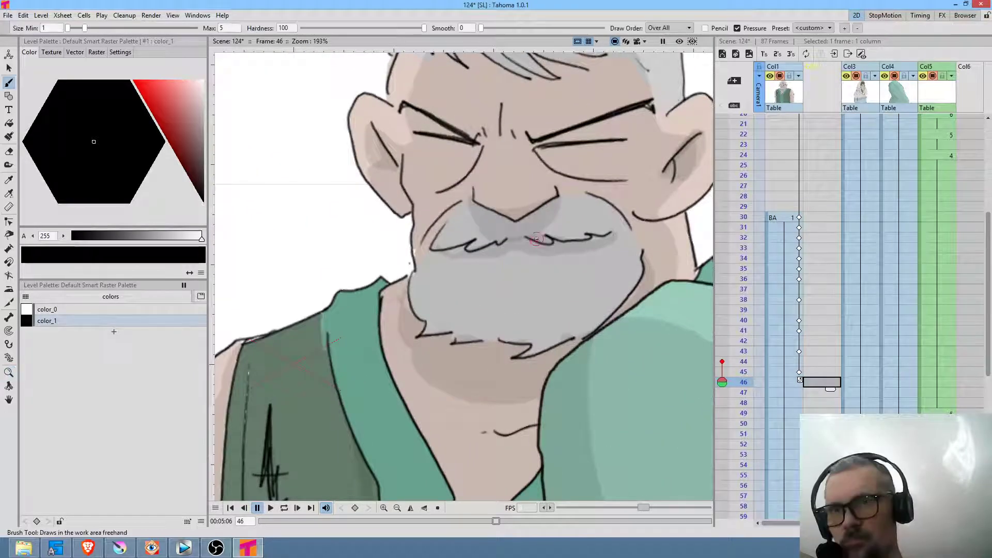
mouse_move(552, 245)
mouse_down()
mouse_move(473, 250)
mouse_move(572, 247)
mouse_move(535, 238)
mouse_up()
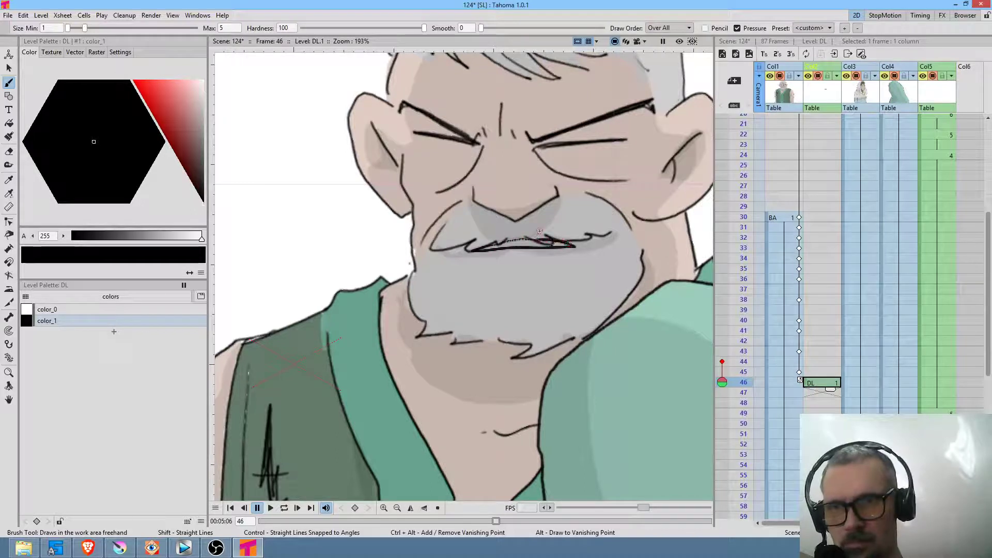
drag(829, 390, 829, 400)
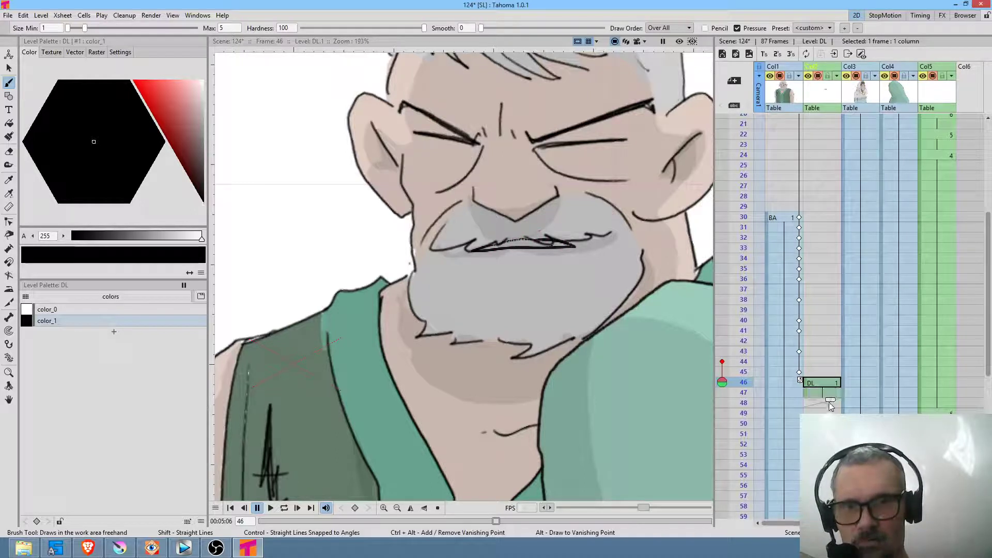
Draw a wider oval open mouth for the man at frame 48 of Col2 and hold it through frame 49
click(824, 402)
mouse_move(572, 243)
mouse_down()
mouse_move(511, 241)
mouse_move(469, 251)
mouse_move(512, 261)
mouse_move(575, 245)
mouse_up()
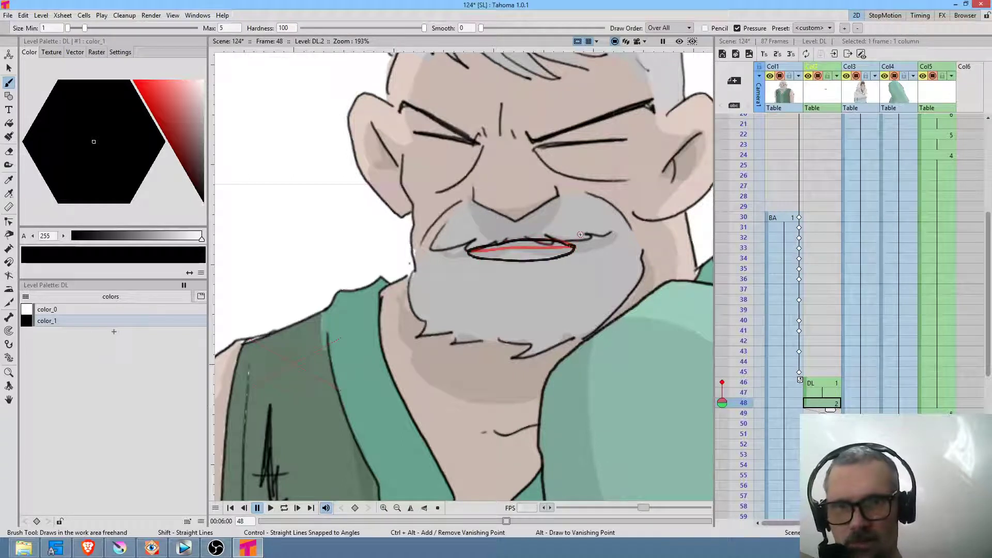
key(period)
key(period)
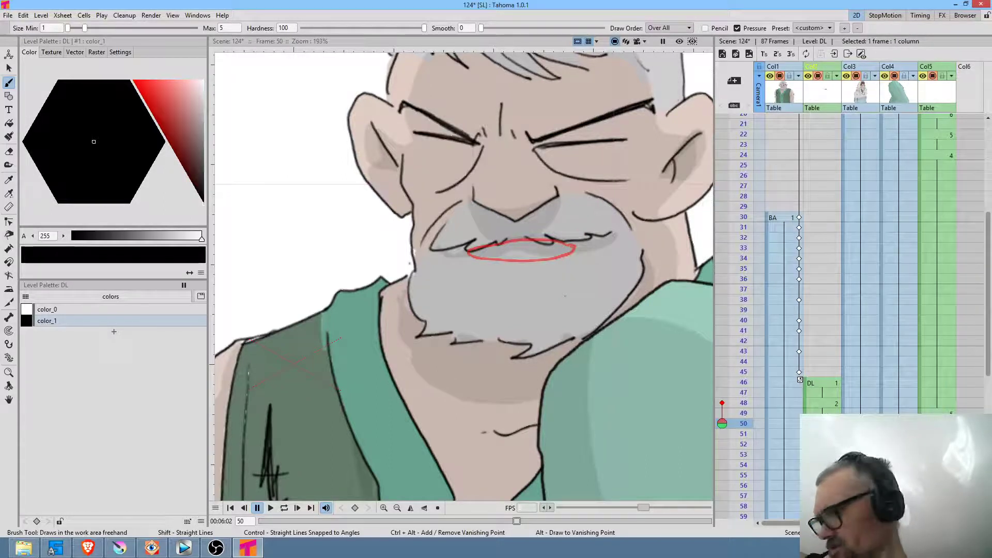
Reuse the man's narrow mouth drawing 1 at frame 50 of Col2 and advance to frame 52
key(q)
key(q)
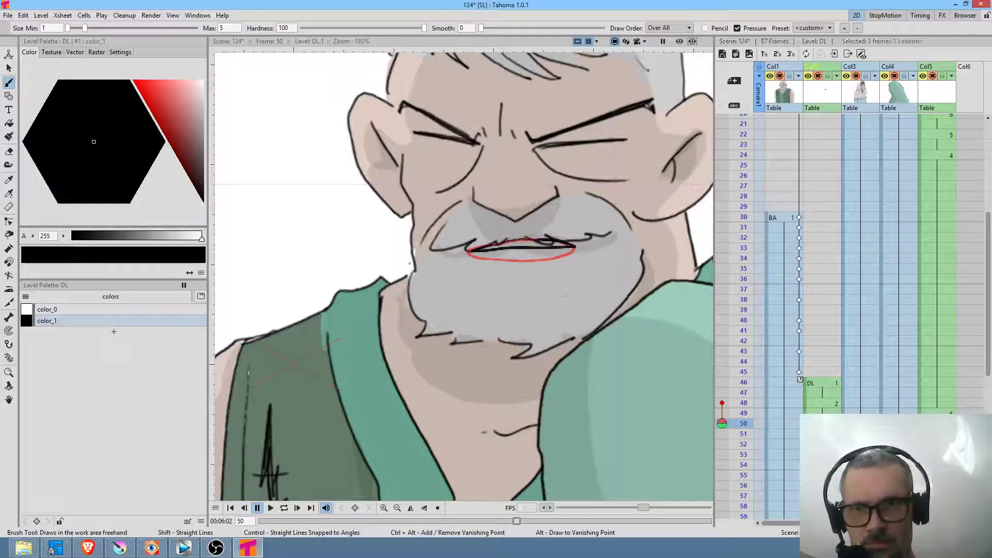
key(Down)
key(Down)
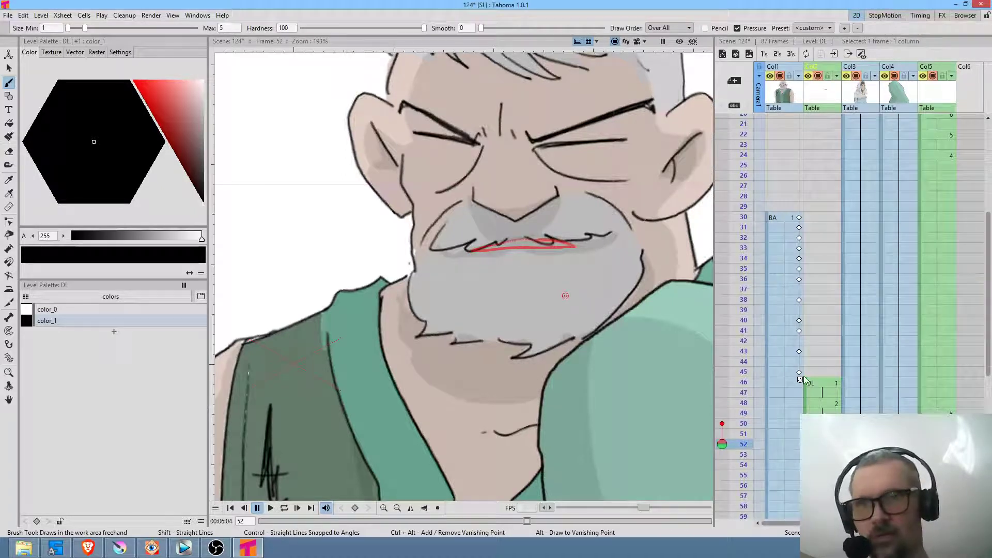
Remove the onion skin of the earlier frame and fill the man's open mouth at frame 48 with black
click(722, 423)
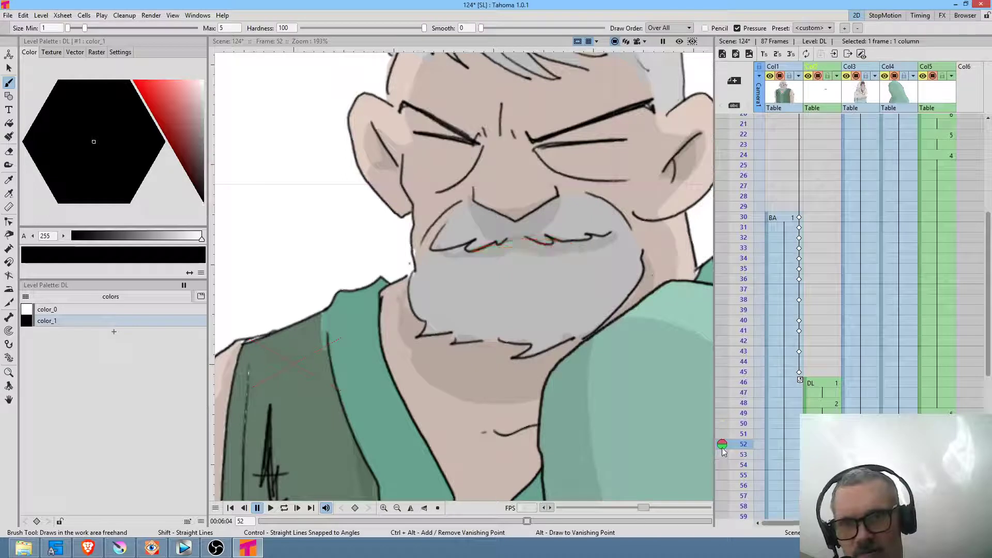
click(832, 403)
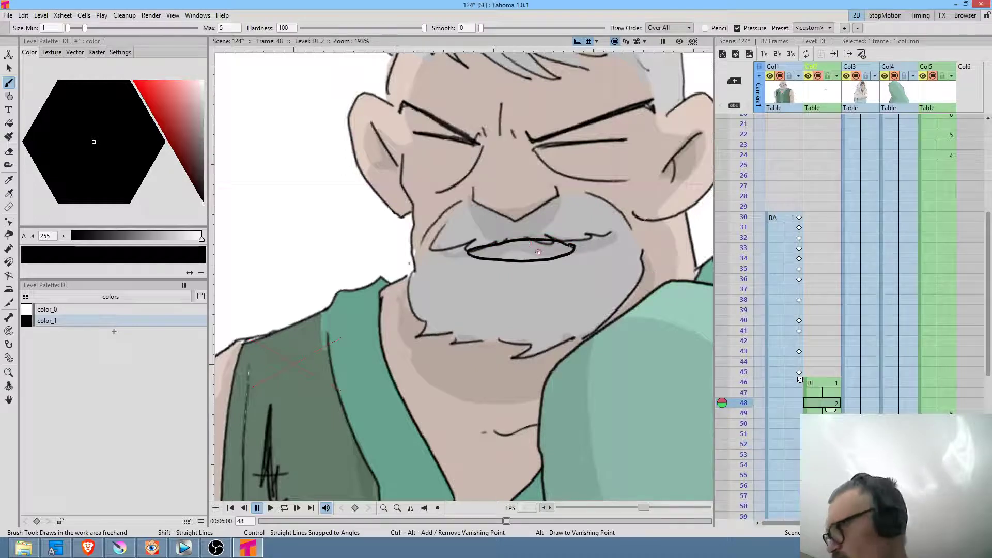
key(f)
click(548, 238)
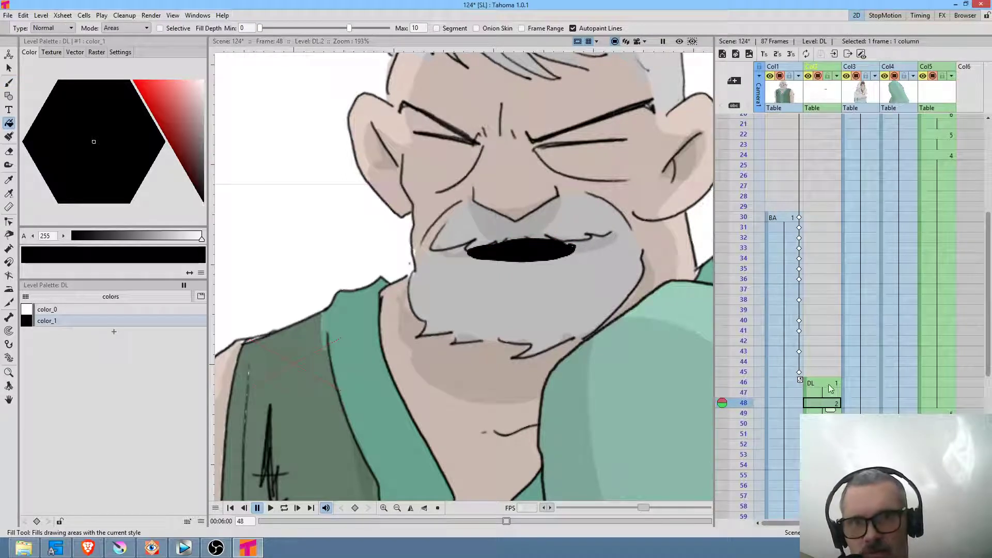
Fill the man's narrow mouth at frame 46 with black and set the opacity of color_1 to 154
click(829, 385)
click(540, 237)
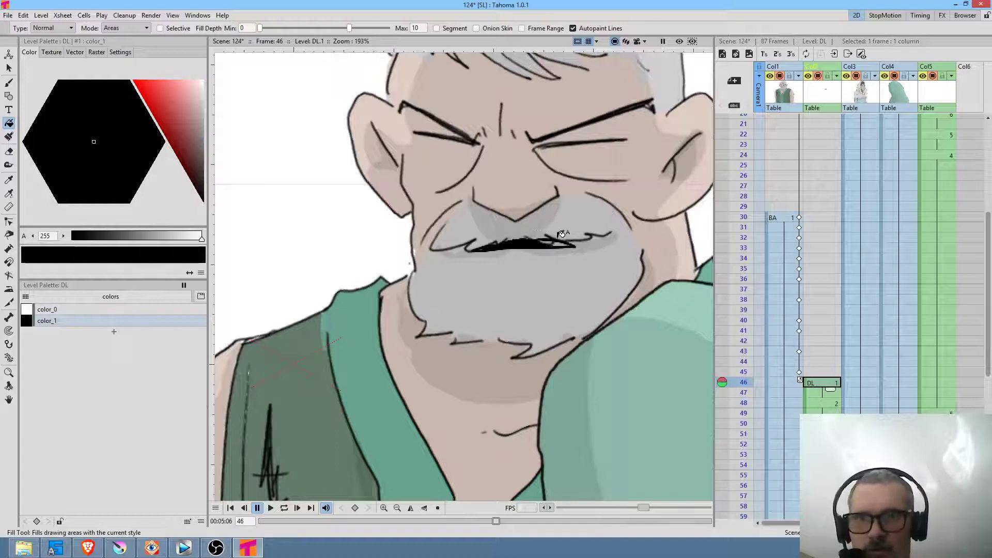
click(566, 237)
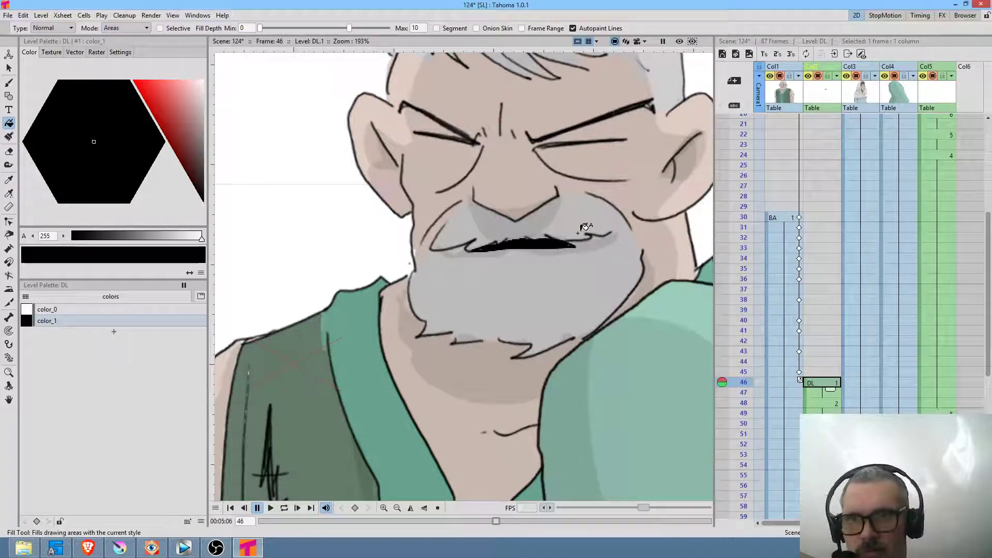
drag(201, 238, 149, 243)
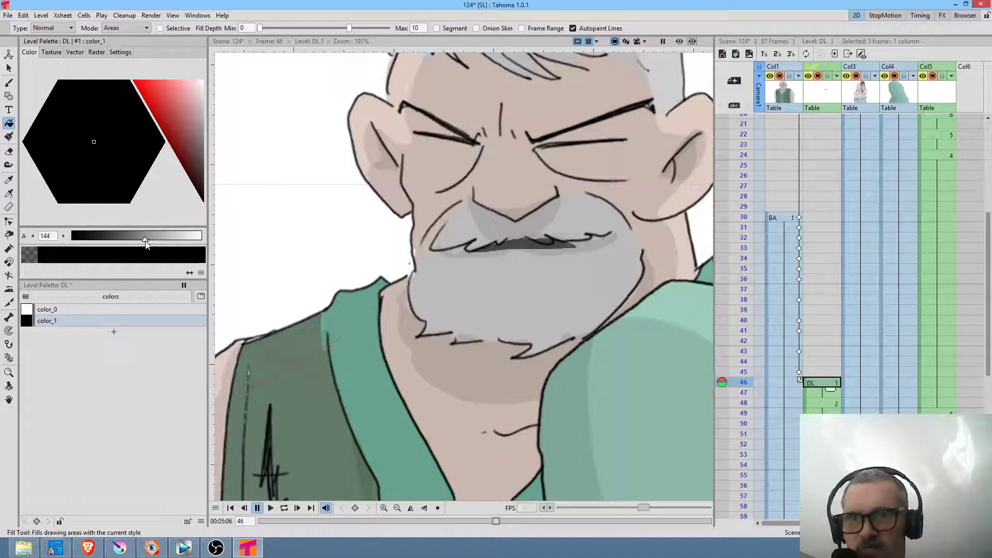
drag(146, 238, 151, 237)
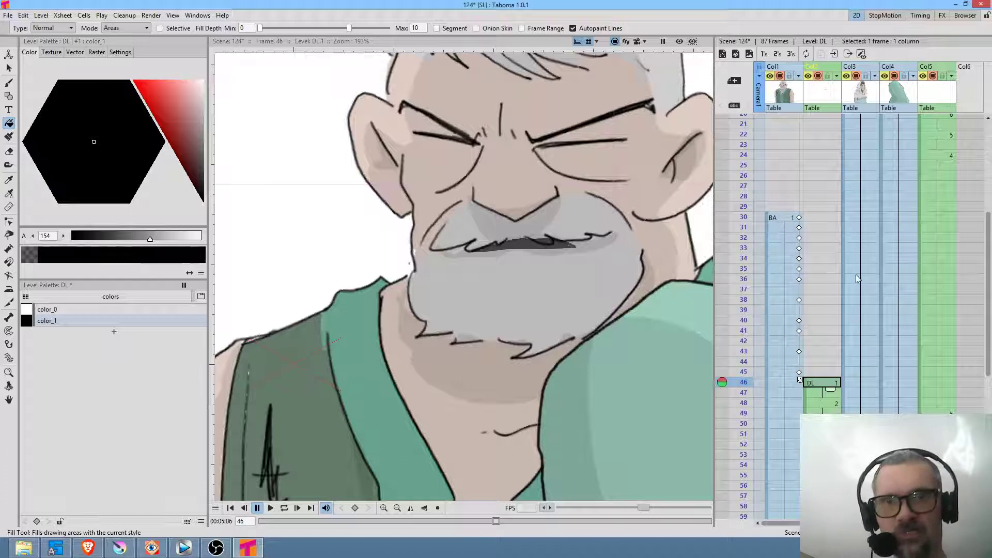
Play back the animation from frame 1 with the whole camera frame in view
key(shift+space)
click(832, 227)
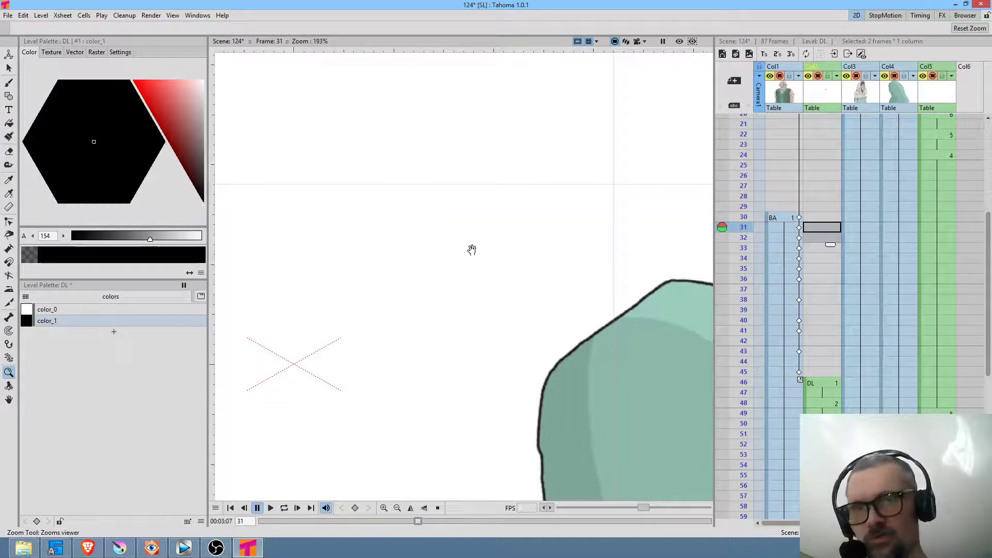
drag(476, 256, 436, 290)
drag(739, 215, 745, 62)
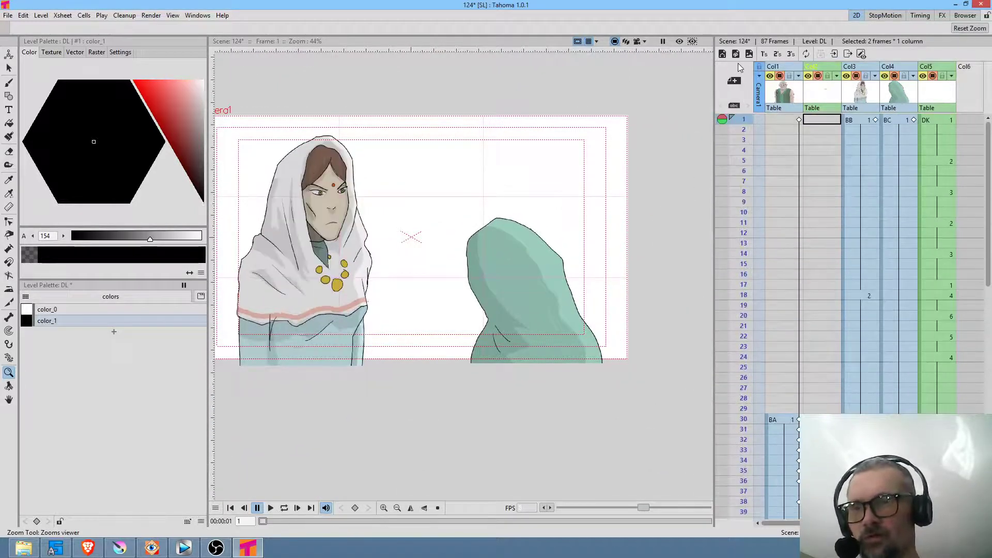
scroll(473, 180, down, 1)
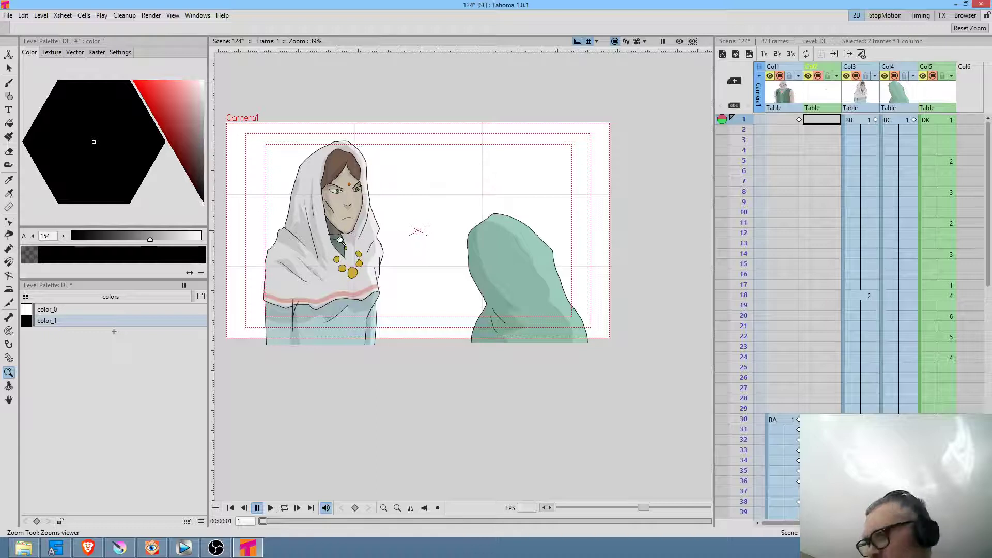
key(l)
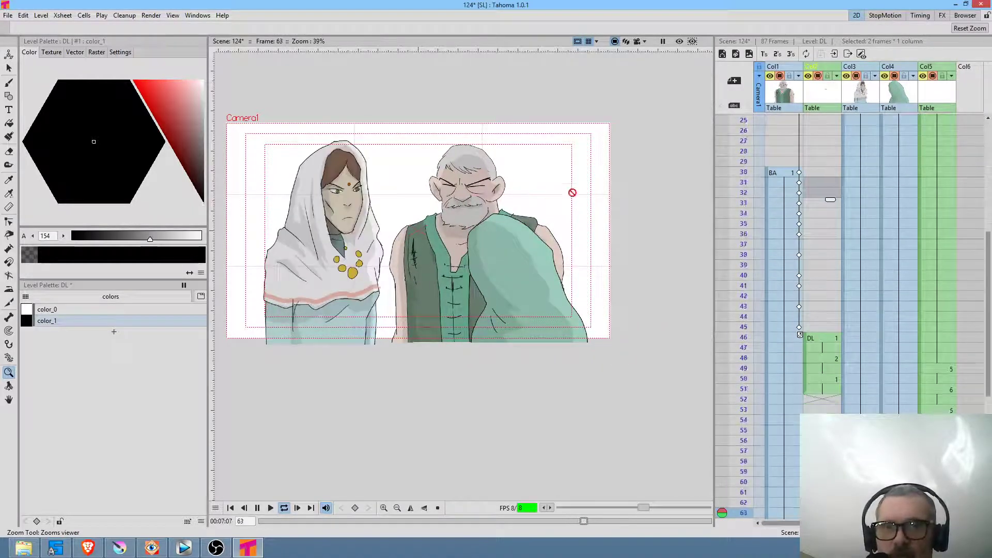
key(l)
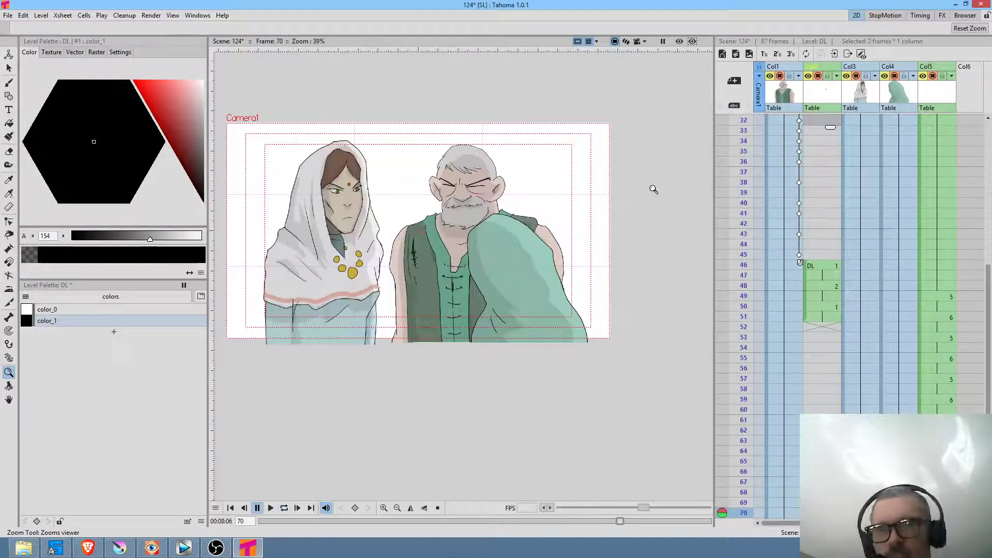
Extend the hold of mouth drawing 4 in Col5 through frame 52 so that drawing 5 starts at frame 53
click(939, 285)
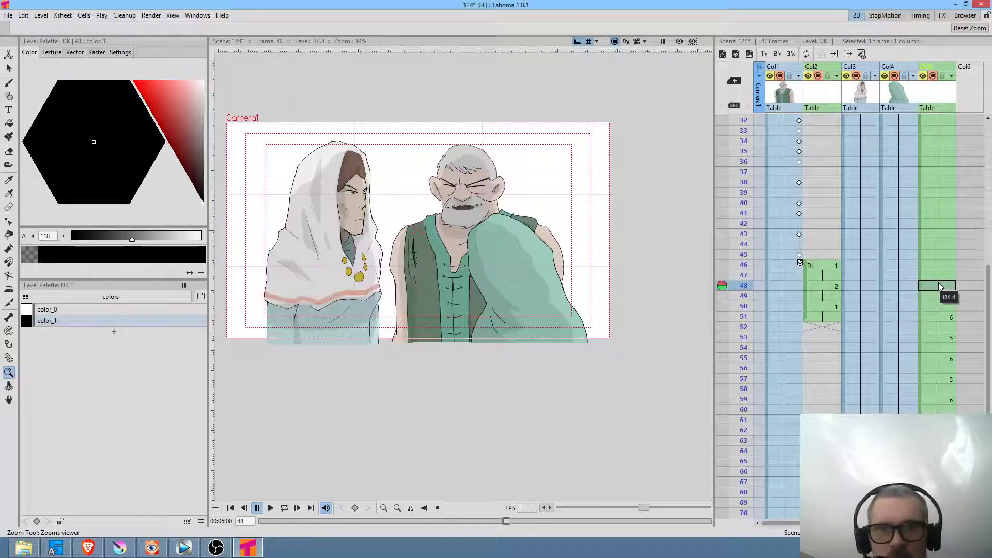
drag(945, 291, 948, 336)
scroll(950, 355, down, 6)
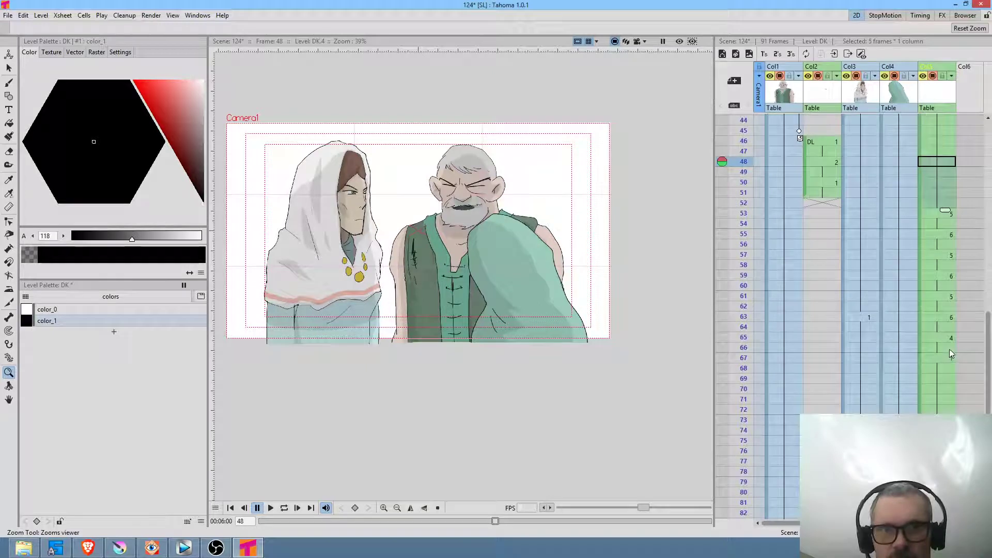
Extend the woman's drawing 2 in Col3 through frame 66 so that drawing 1 starts at frame 67
click(869, 247)
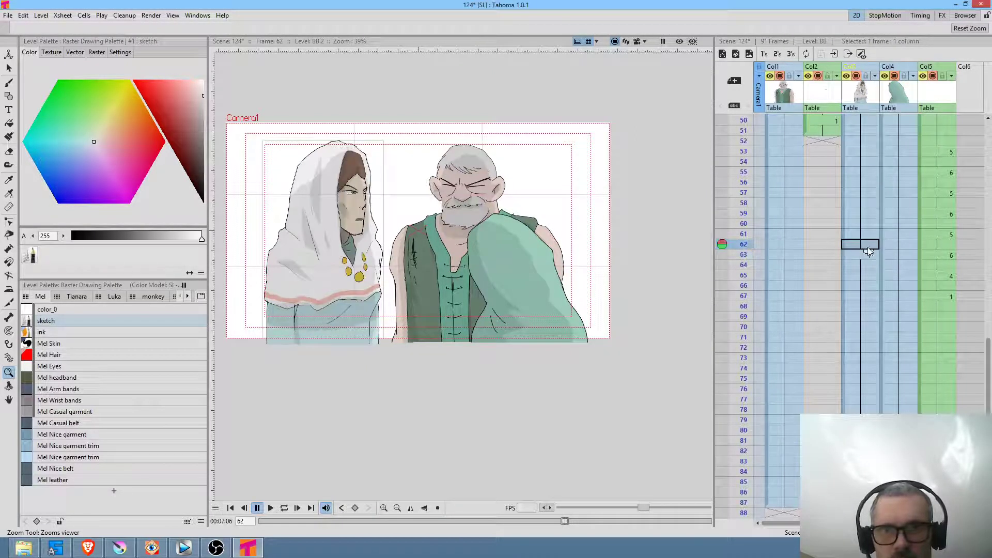
drag(868, 252, 871, 299)
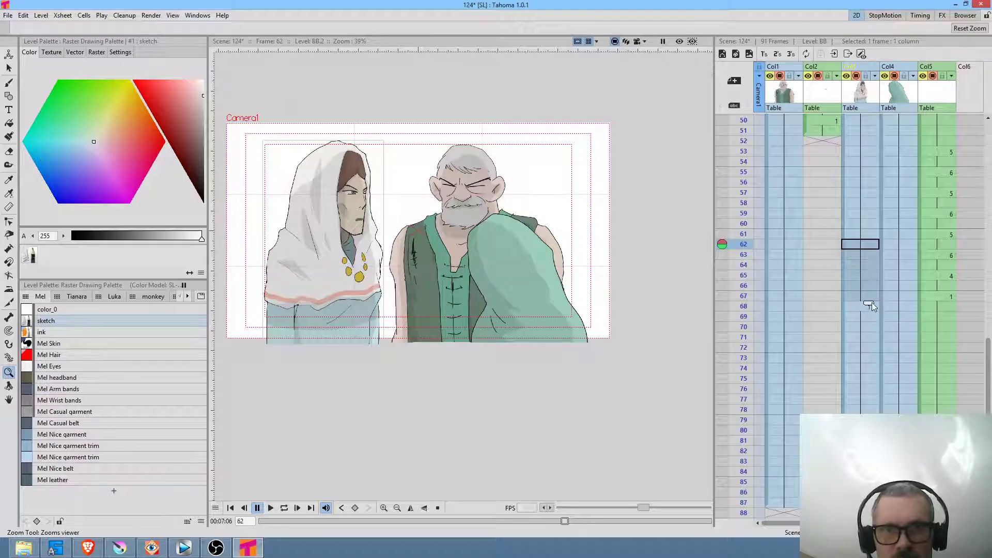
click(874, 297)
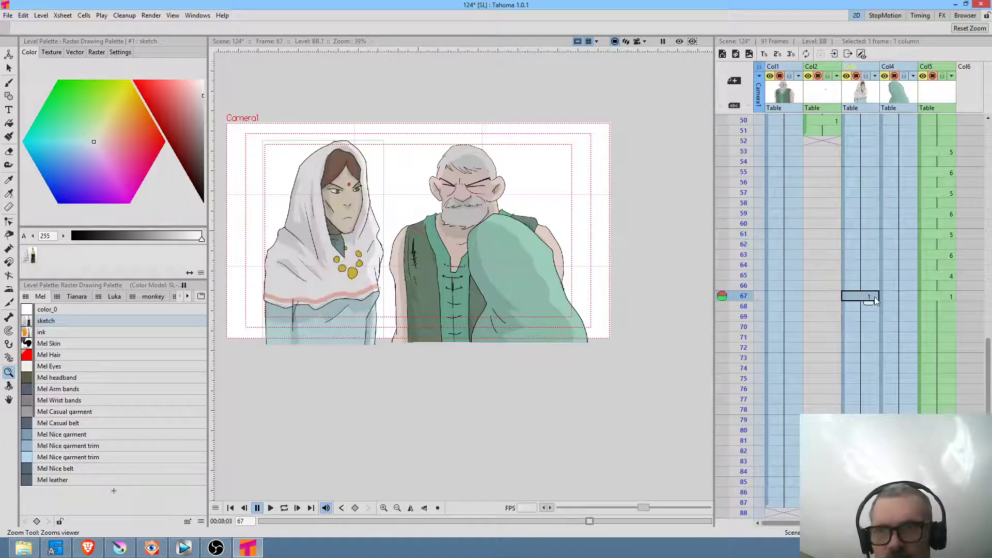
Trim the scene to 90 frames and hold the drawings in Col1 and Col4 through frame 90
scroll(855, 283, down, 8)
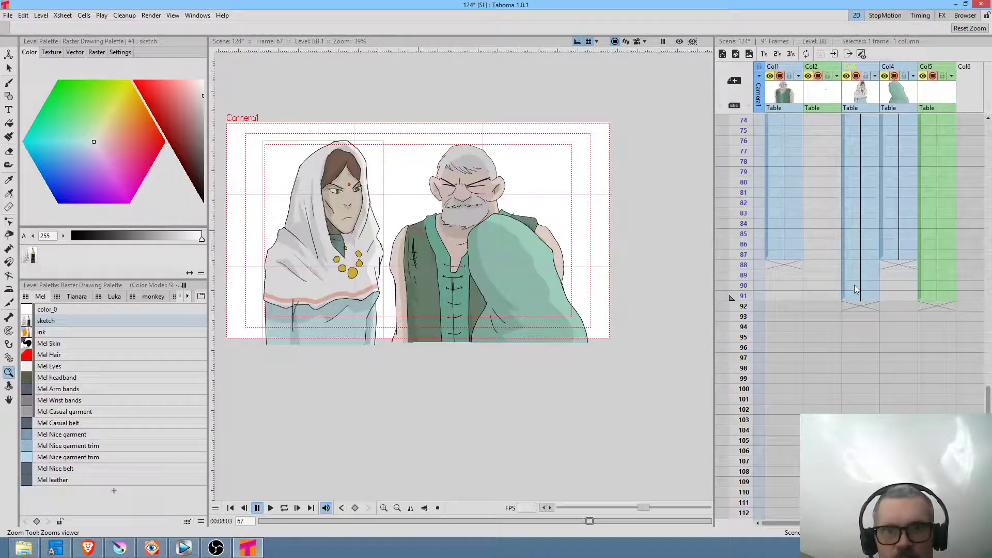
click(795, 257)
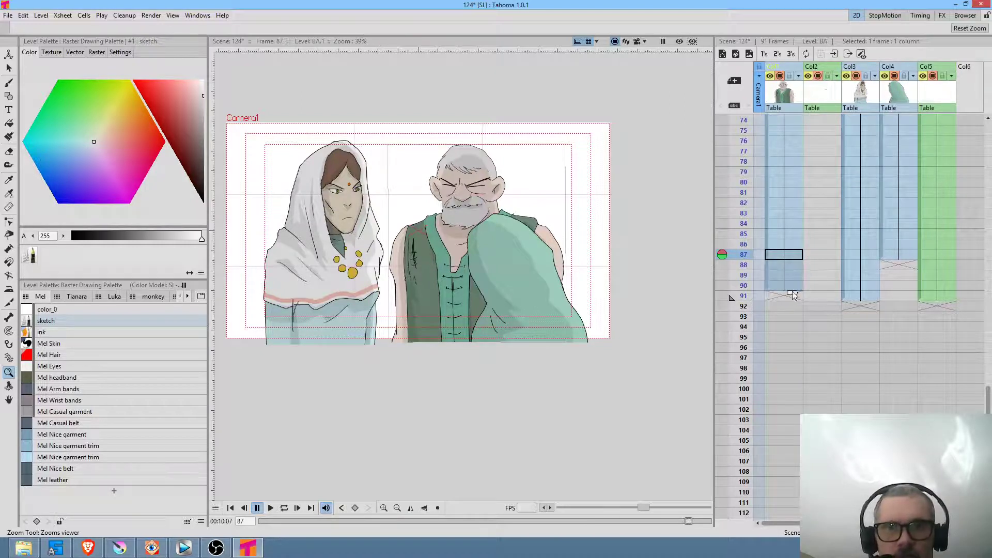
click(866, 285)
key(Delete)
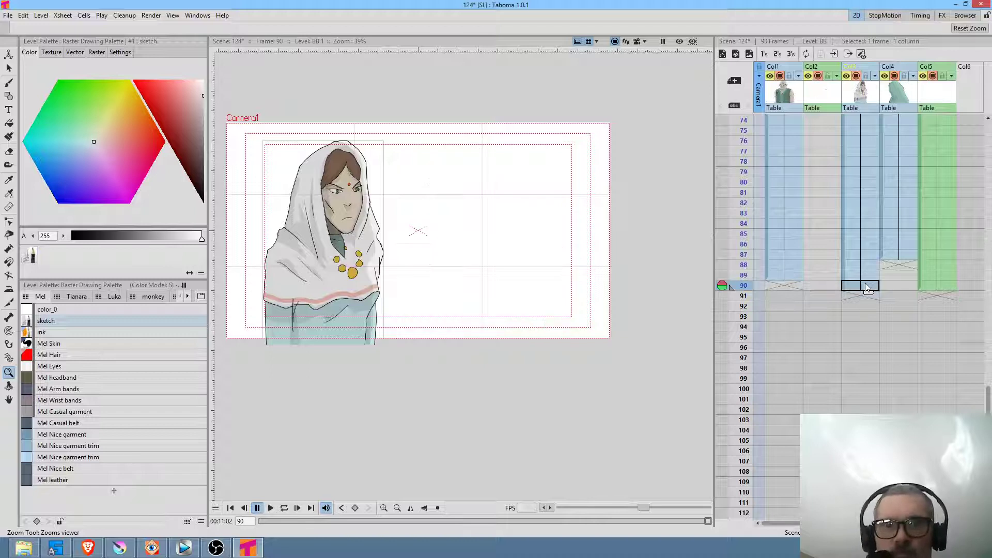
click(778, 279)
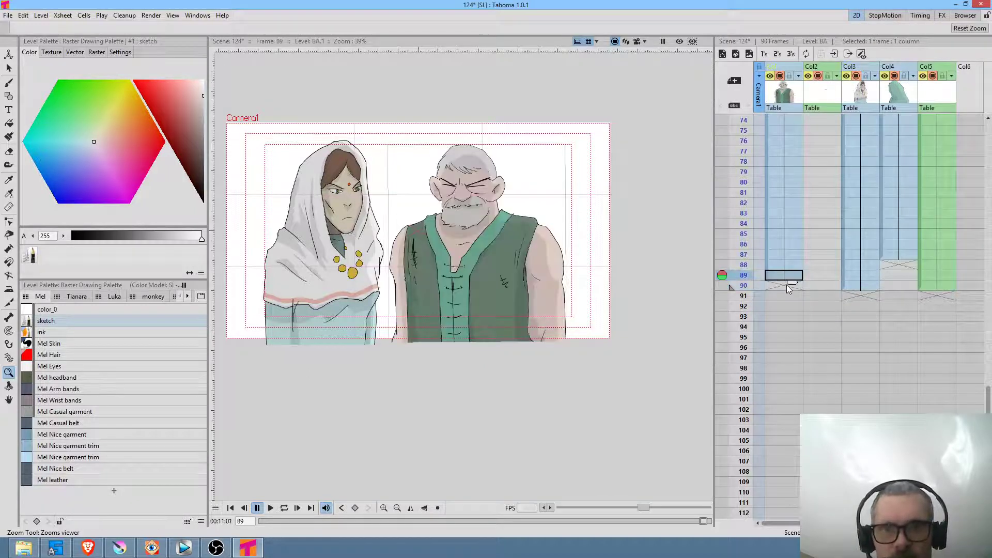
click(908, 259)
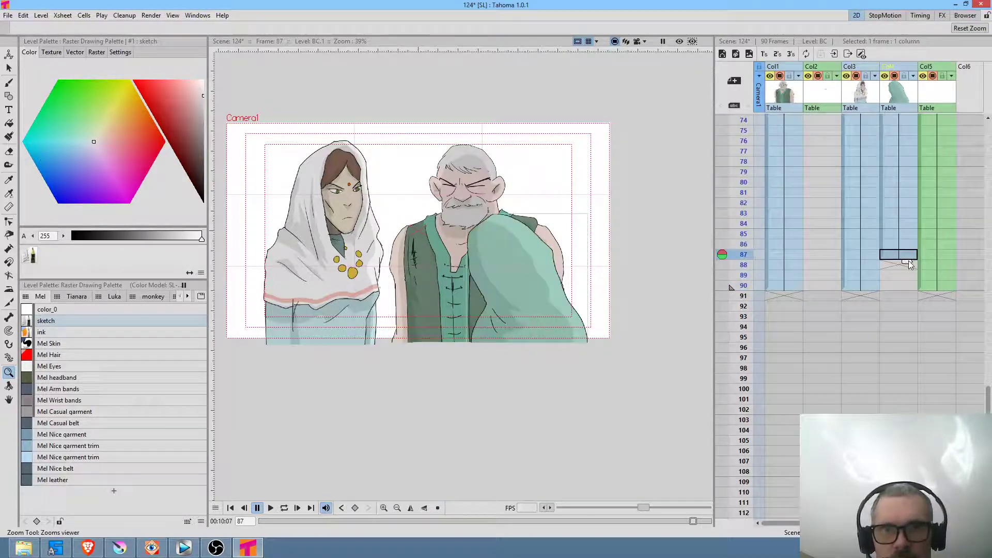
Save the scene and play back the animation to check the new timing
mouse_move(595, 281)
mouse_down()
mouse_move(557, 284)
mouse_move(603, 282)
mouse_up()
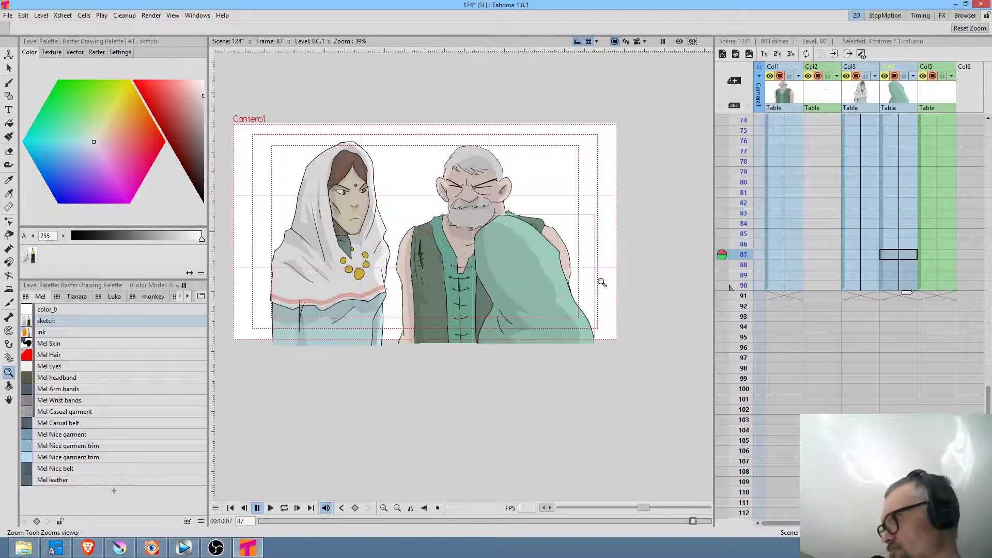
key(ctrl+s)
key(p)
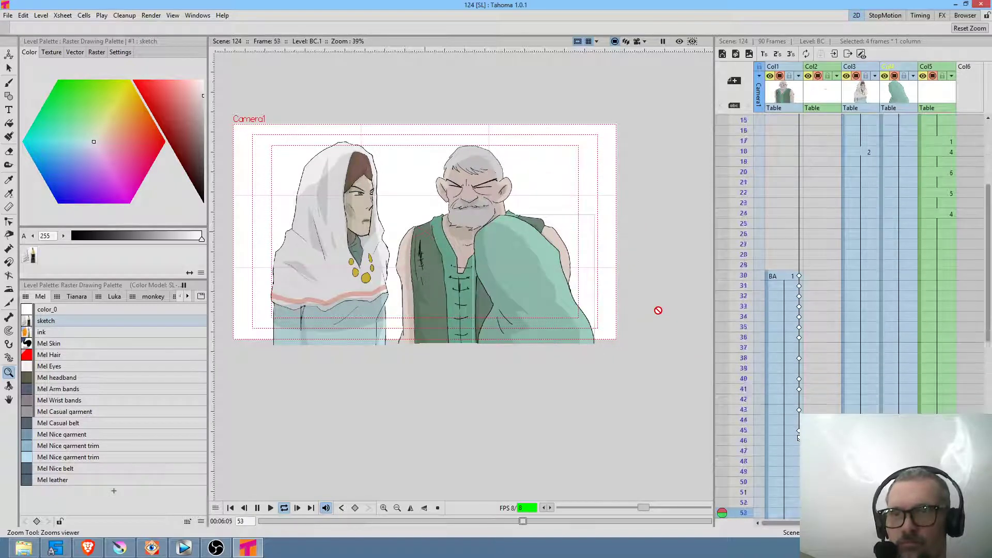
key(p)
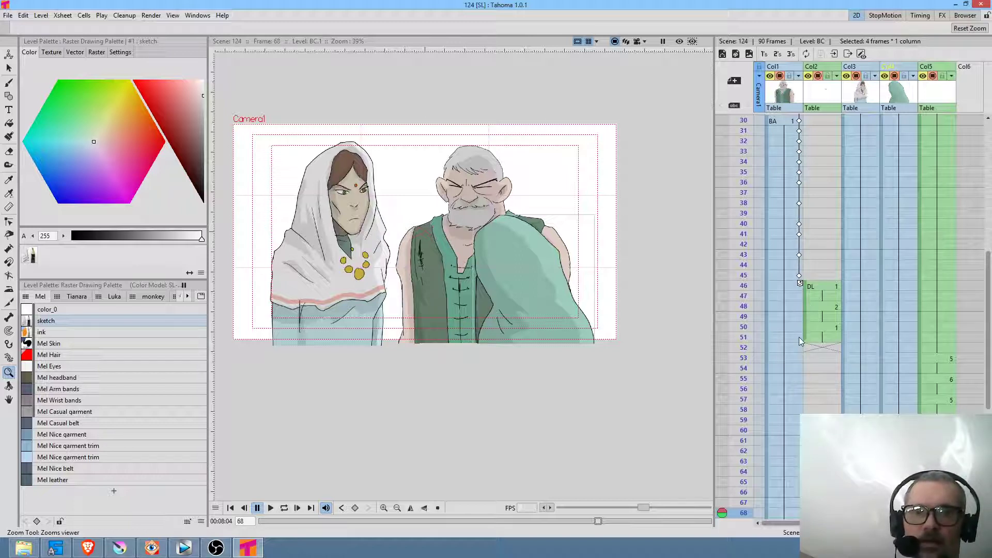
Create a Plastic mesh for the man's drawing in Col1 at frame 68 with an edge length of about 52 px
scroll(794, 343, down, 5)
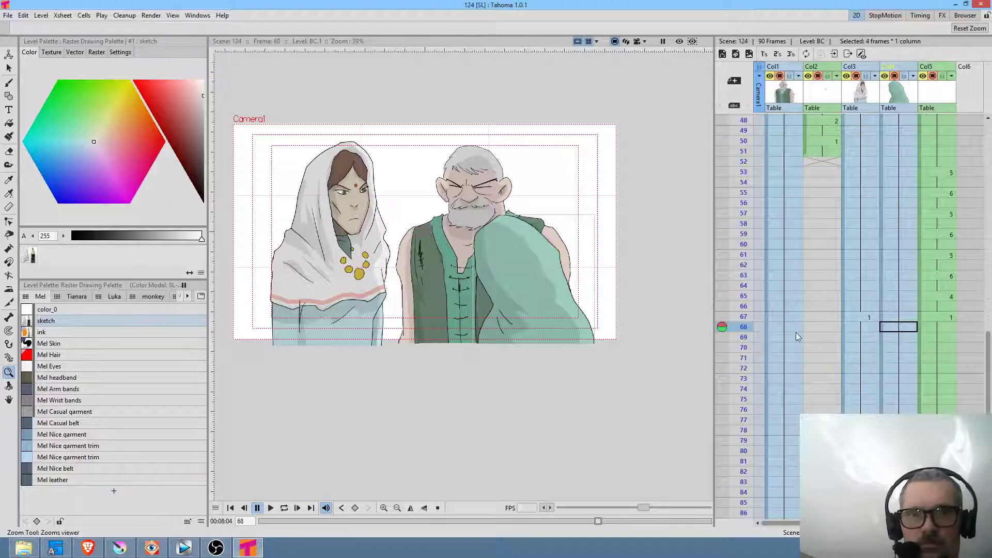
click(779, 329)
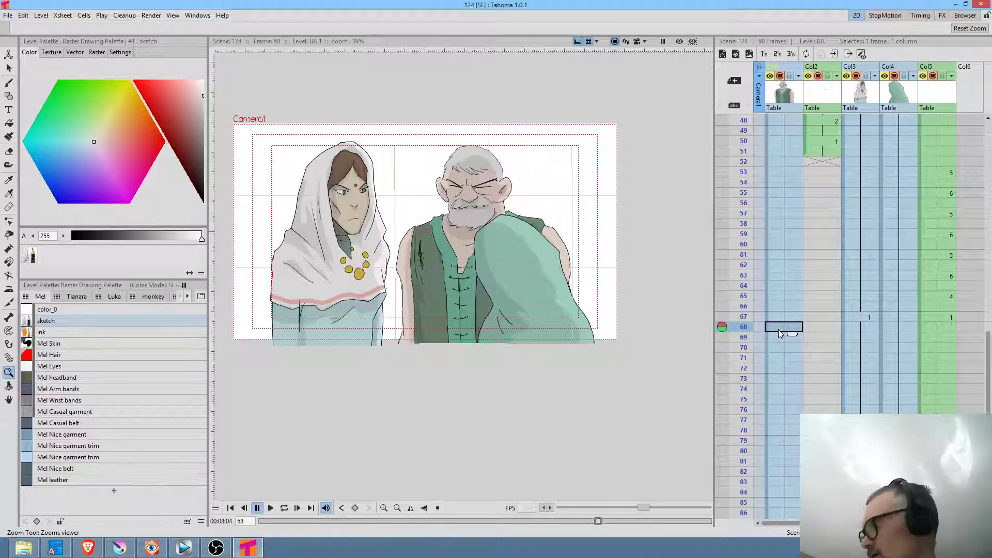
key(x)
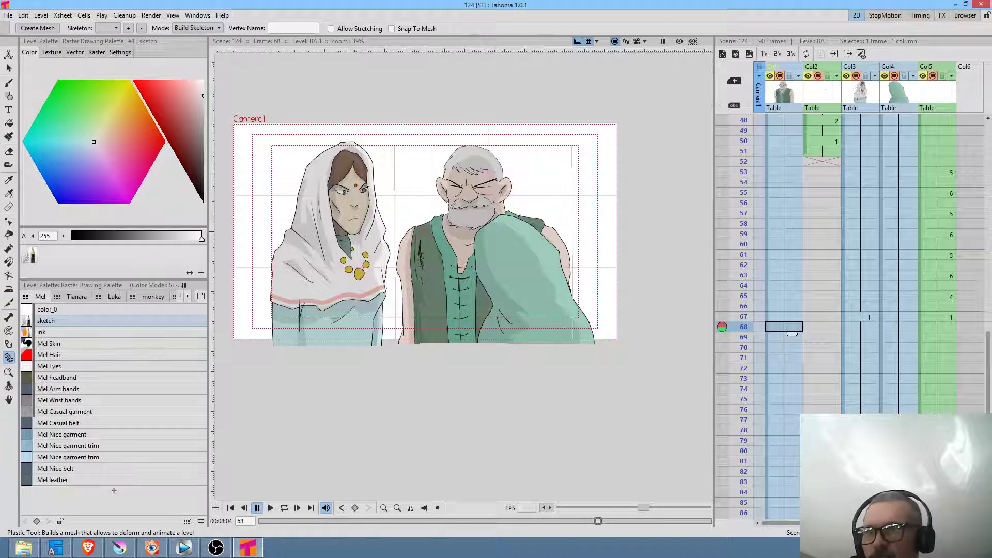
click(34, 29)
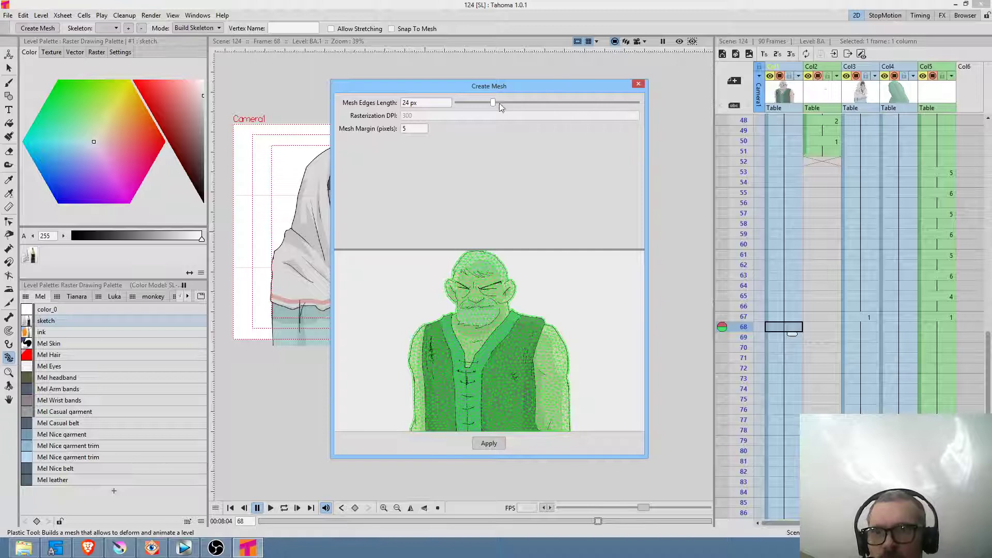
drag(494, 101, 536, 102)
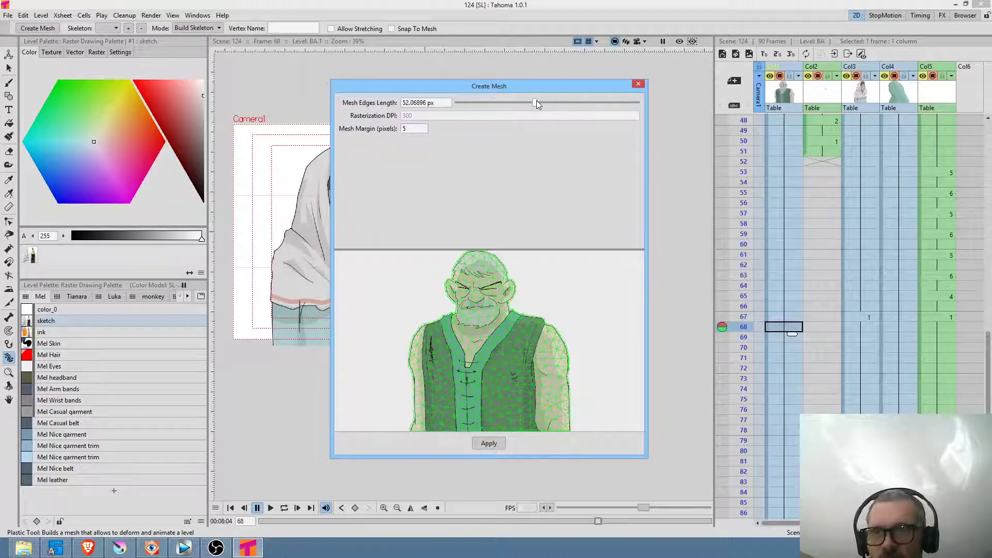
click(488, 443)
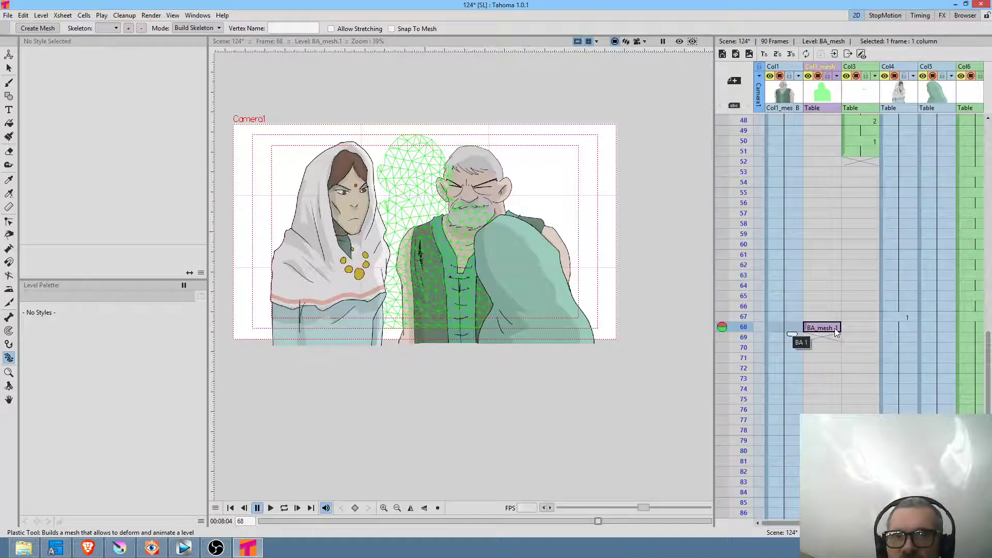
Insert an empty column before the man's column and paint a small brush dot outside the camera frame at frame 1
scroll(810, 245, up, 10)
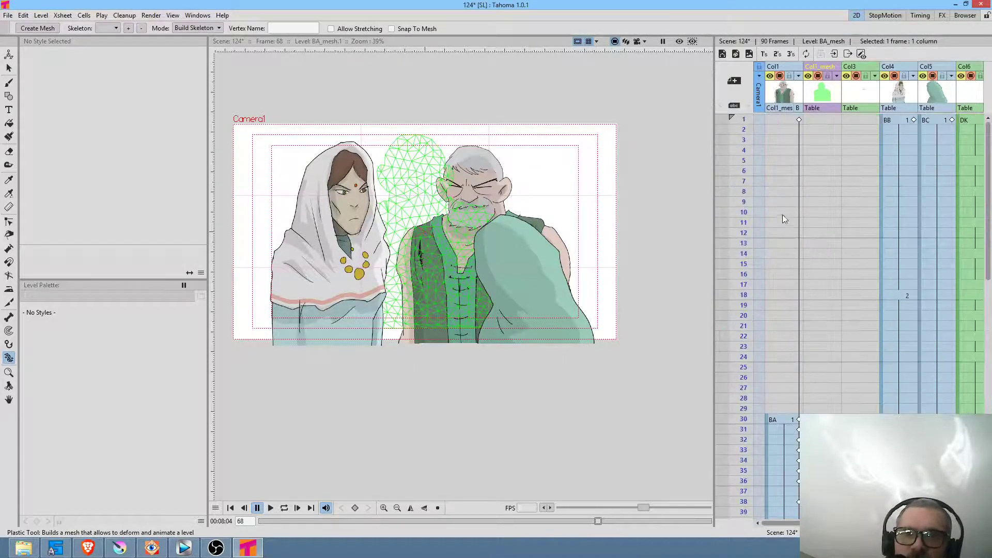
scroll(815, 140, down, 4)
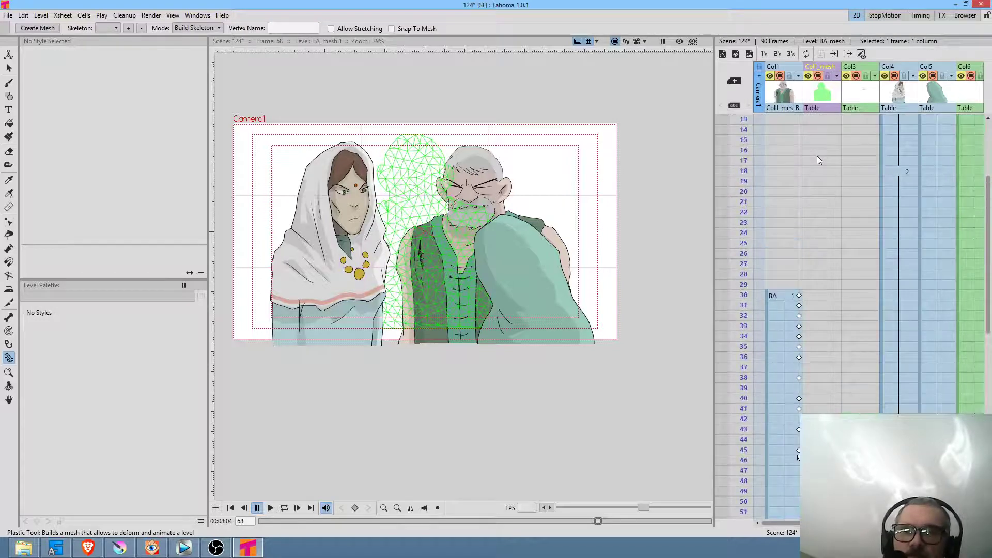
scroll(818, 160, down, 4)
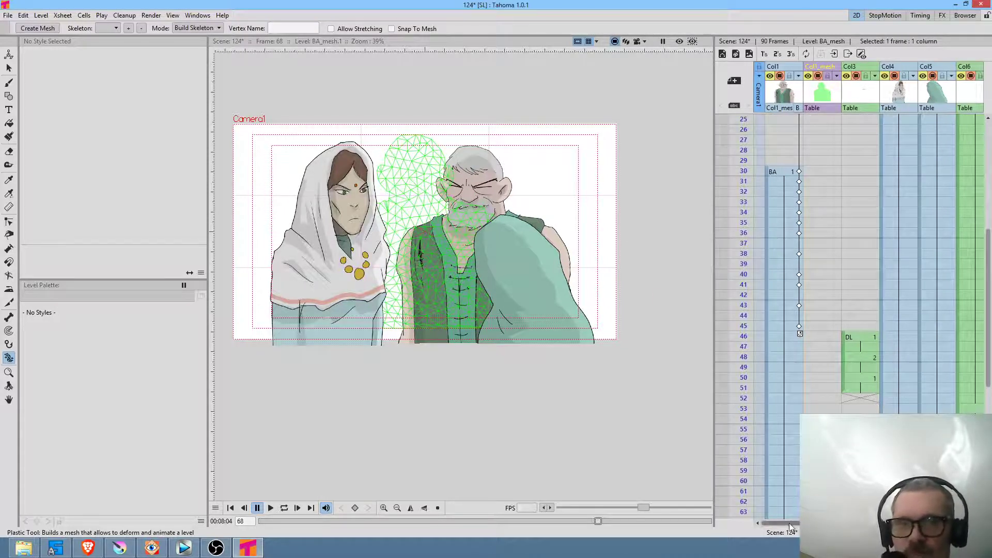
scroll(827, 276, up, 5)
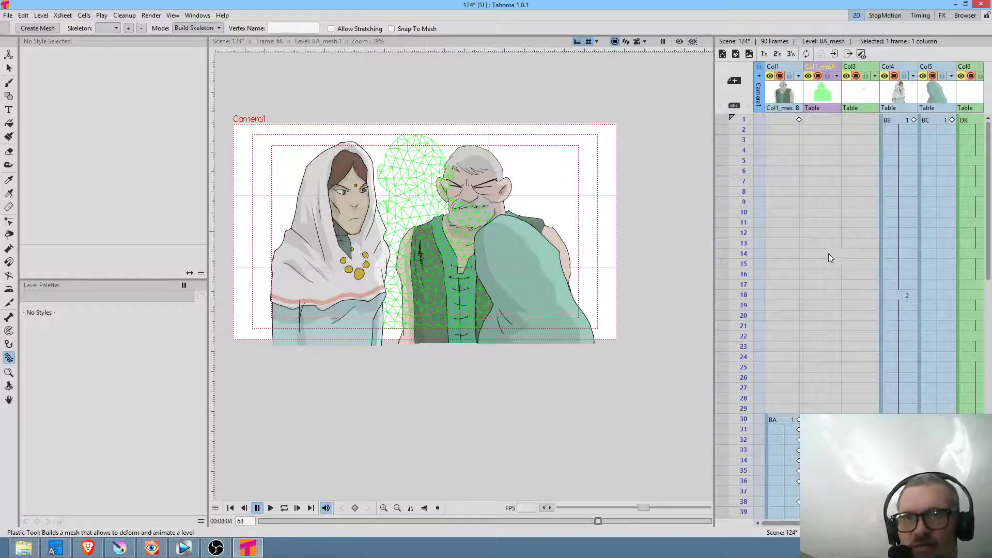
click(796, 97)
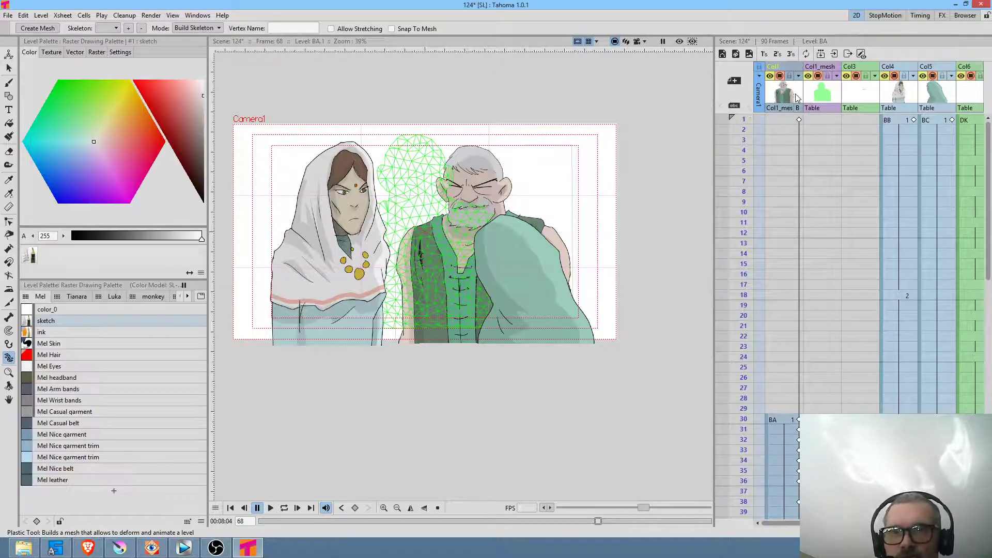
key(Insert)
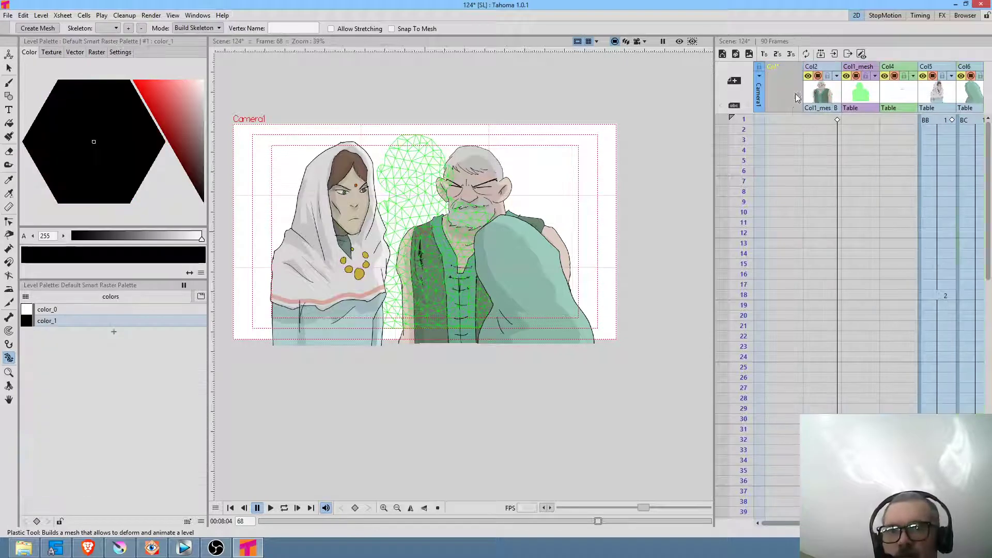
click(784, 120)
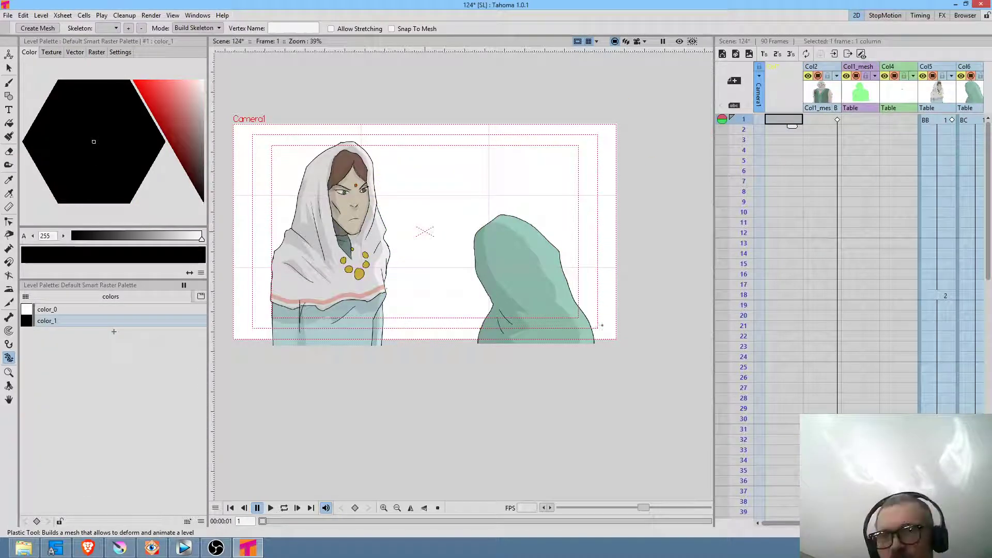
key(b)
click(684, 318)
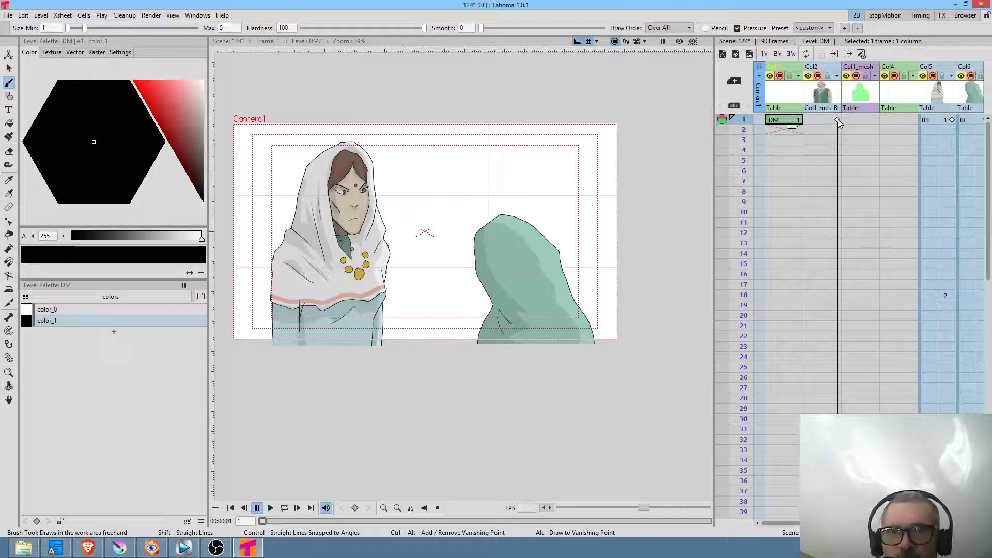
Copy the man's keyframes from frames 1 to 45 of Col2 and paste them into the new Col1 at frame 1
scroll(838, 145, down, 6)
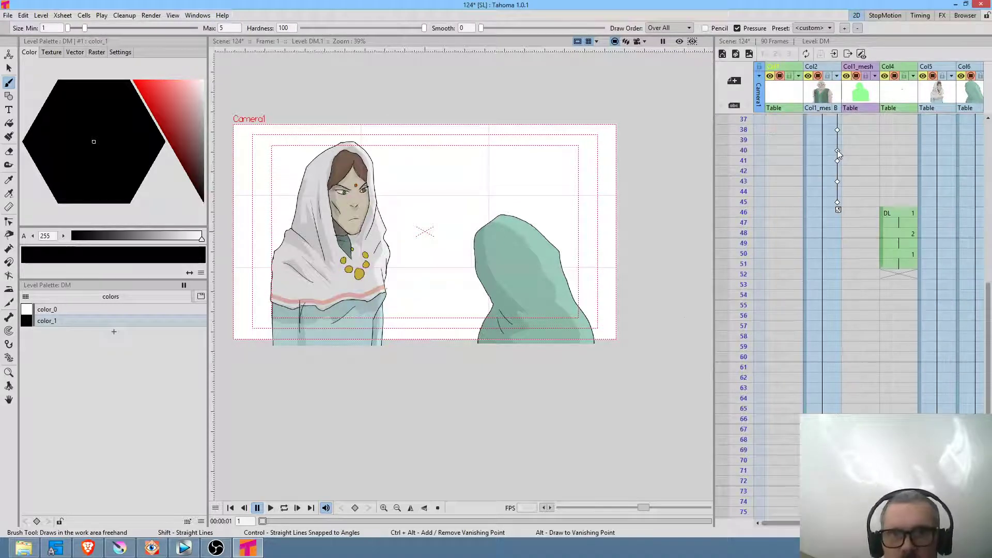
click(838, 204)
scroll(855, 179, up, 6)
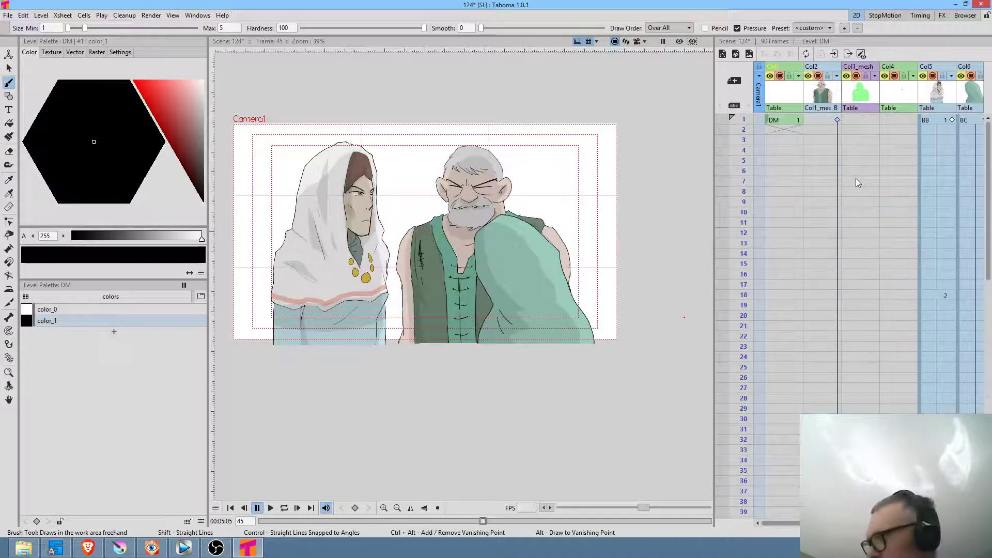
click(796, 120)
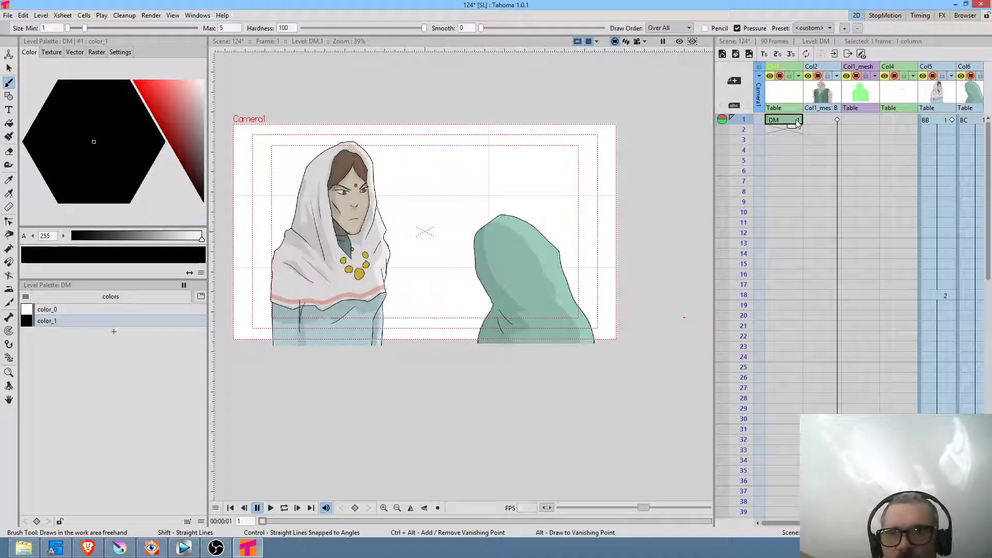
click(796, 120)
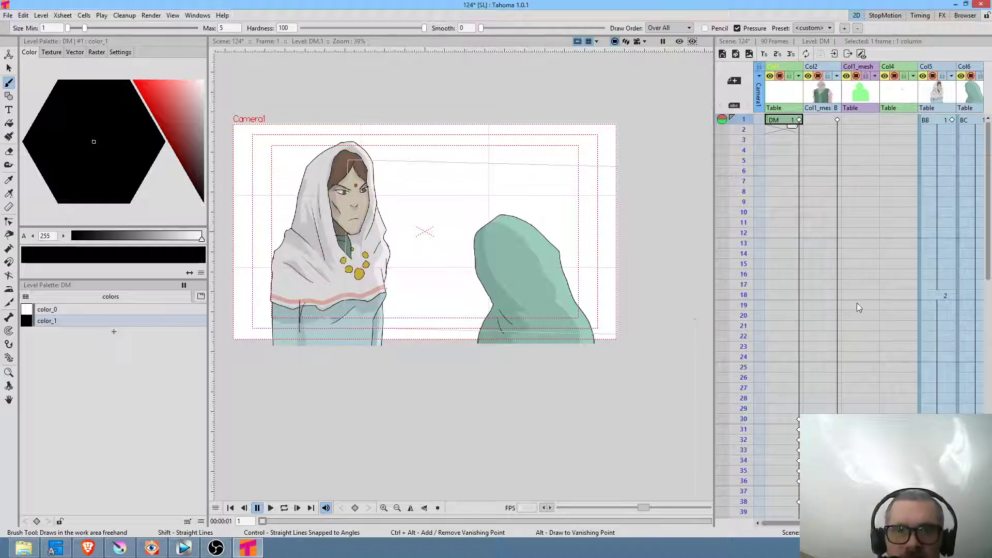
Select the man's original keyframes in Col2 from frame 1 through frame 45
click(838, 123)
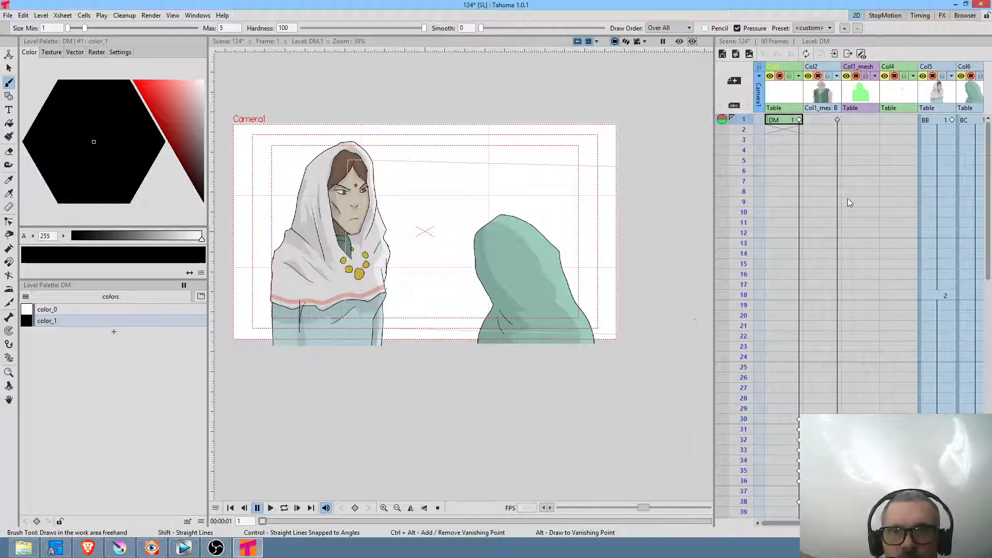
scroll(848, 195, down, 3)
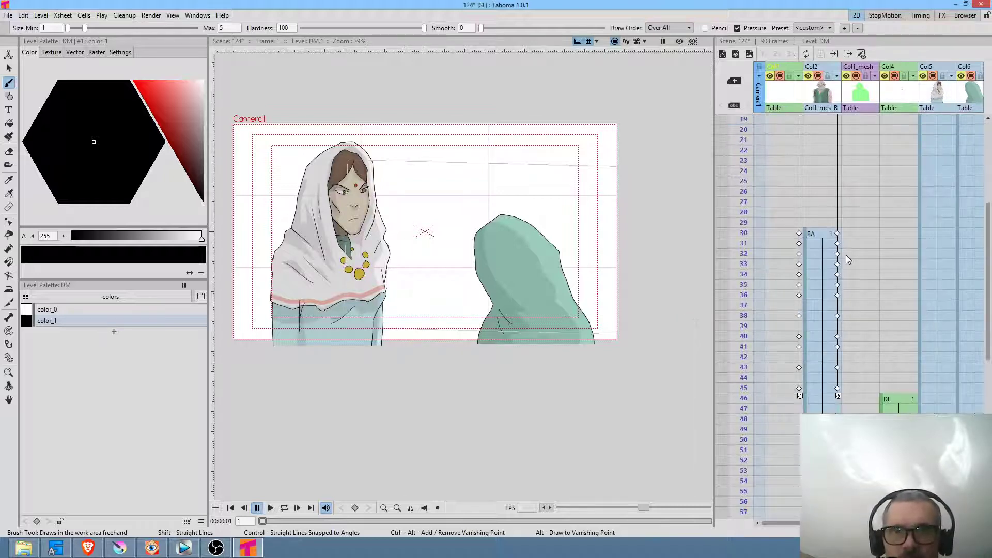
click(837, 389)
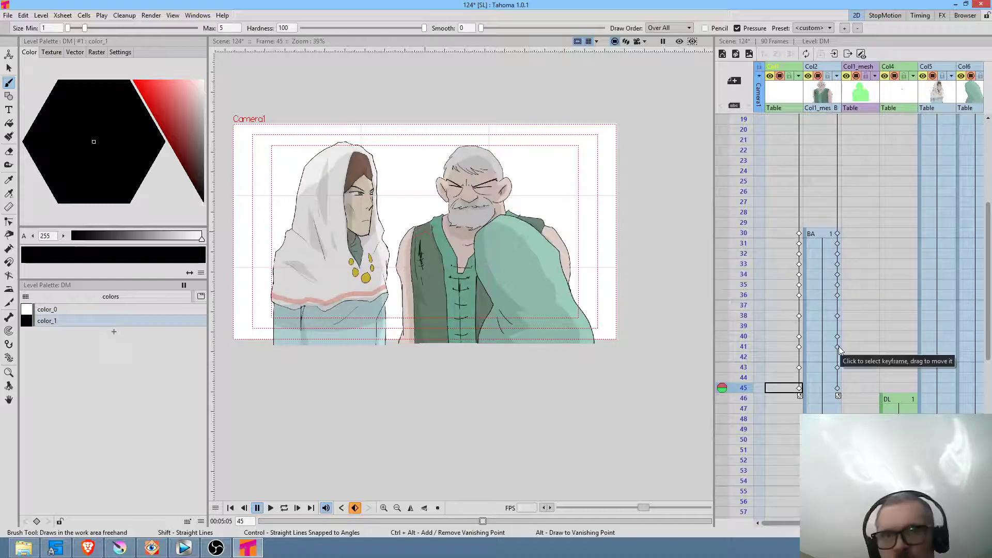
click(831, 328)
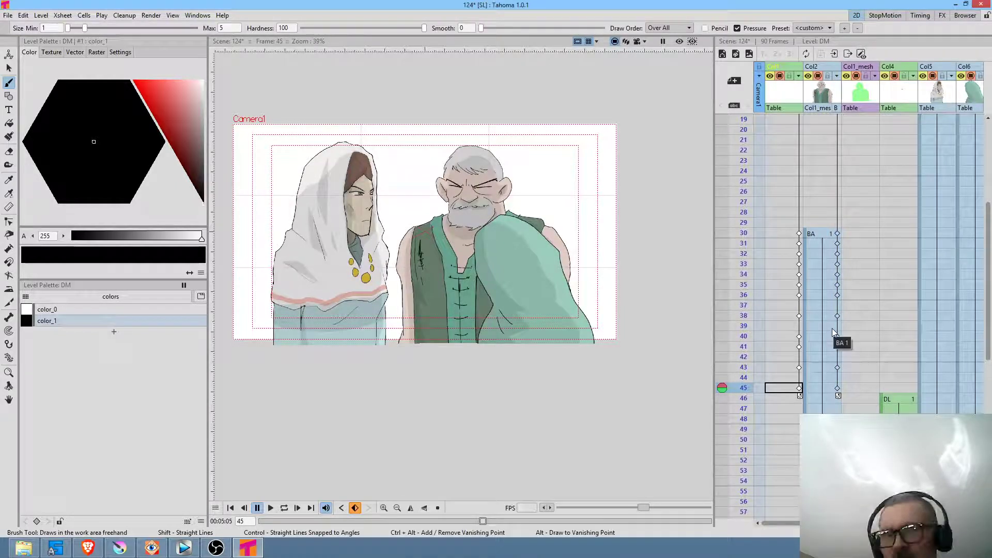
Delete the animation keyframes on Col2 (BA) and make the BA_mesh cell at frame 68 the current frame
key(Delete)
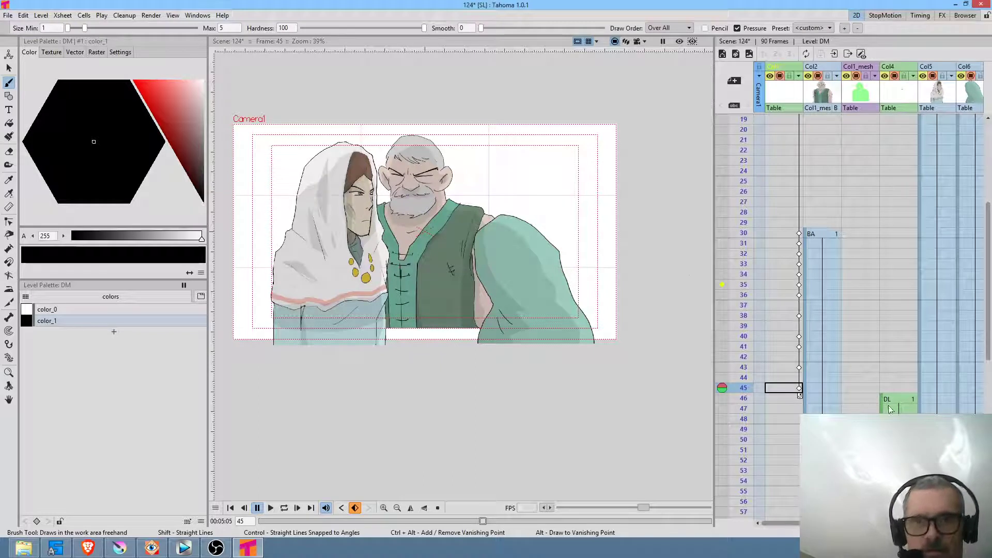
scroll(845, 392, down, 6)
click(851, 382)
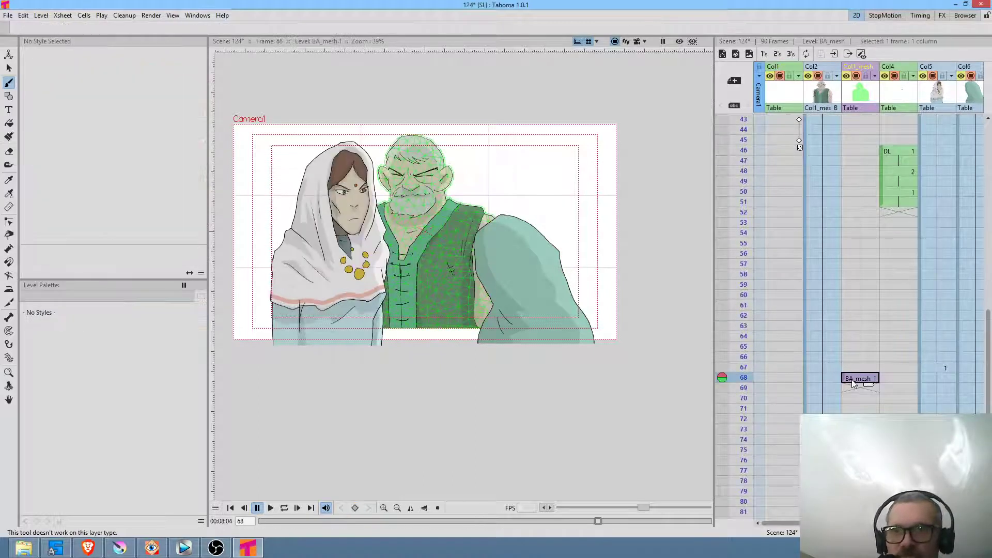
scroll(828, 346, up, 5)
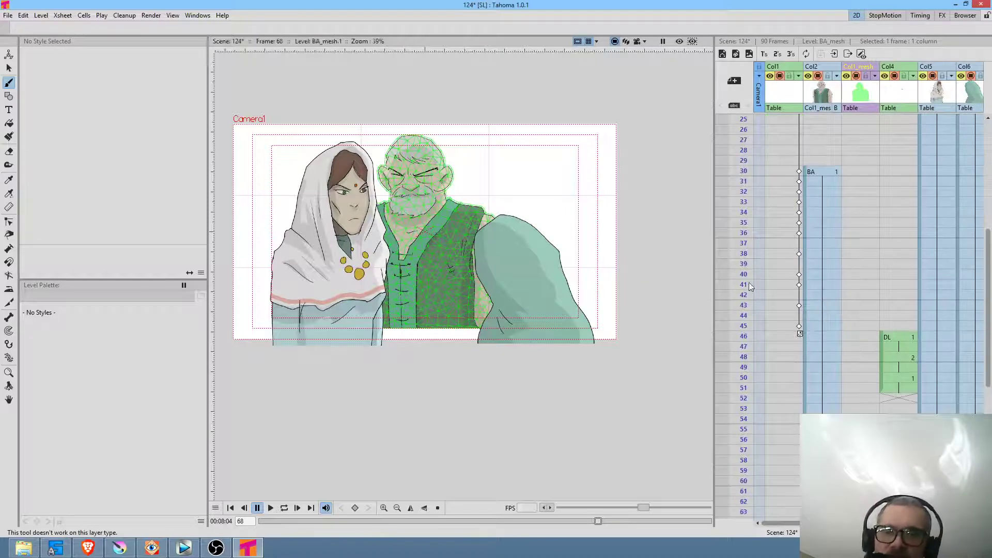
scroll(816, 330, down, 3)
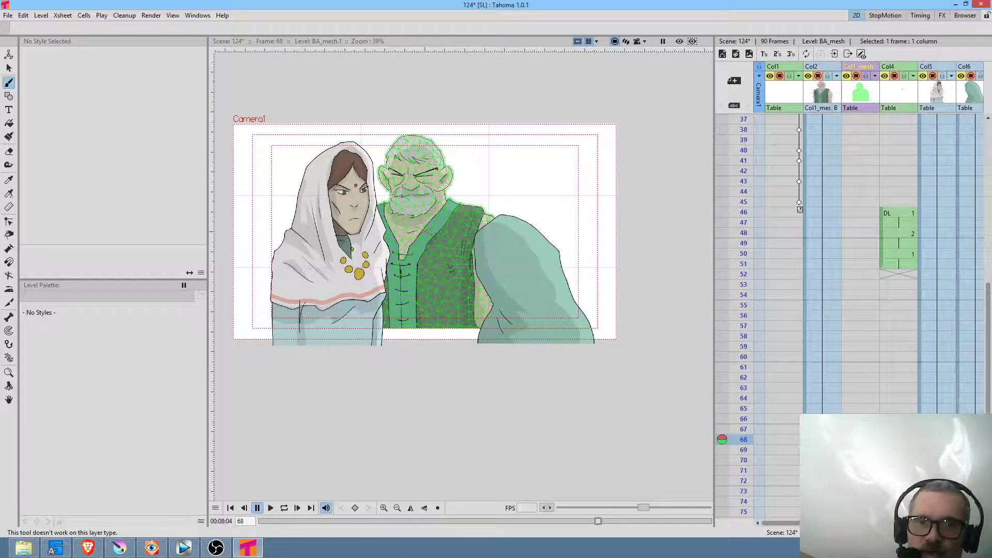
Select Col2, open the Stage Schematic and move the BA_mesh and BA nodes side by side, away from the stacked nodes
click(826, 87)
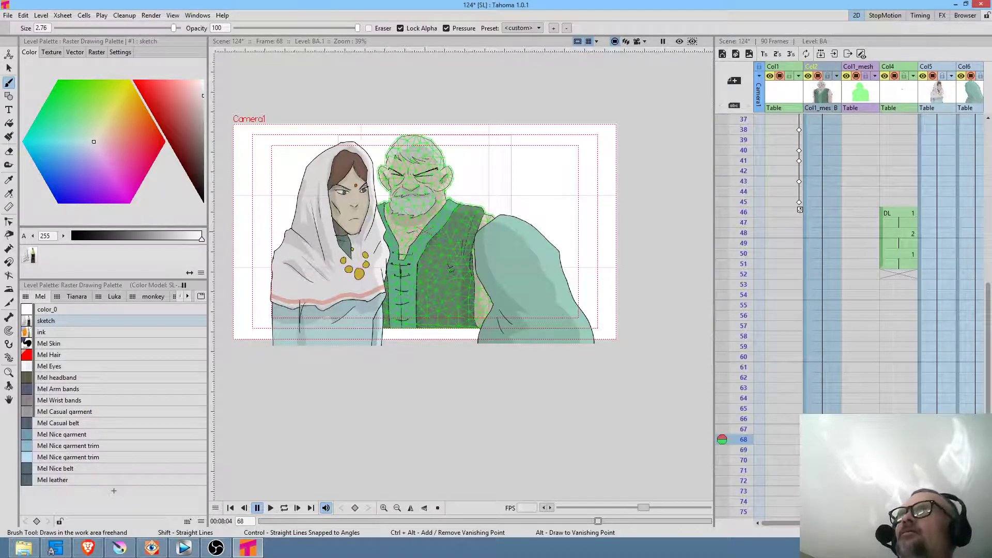
drag(580, 0, 531, 199)
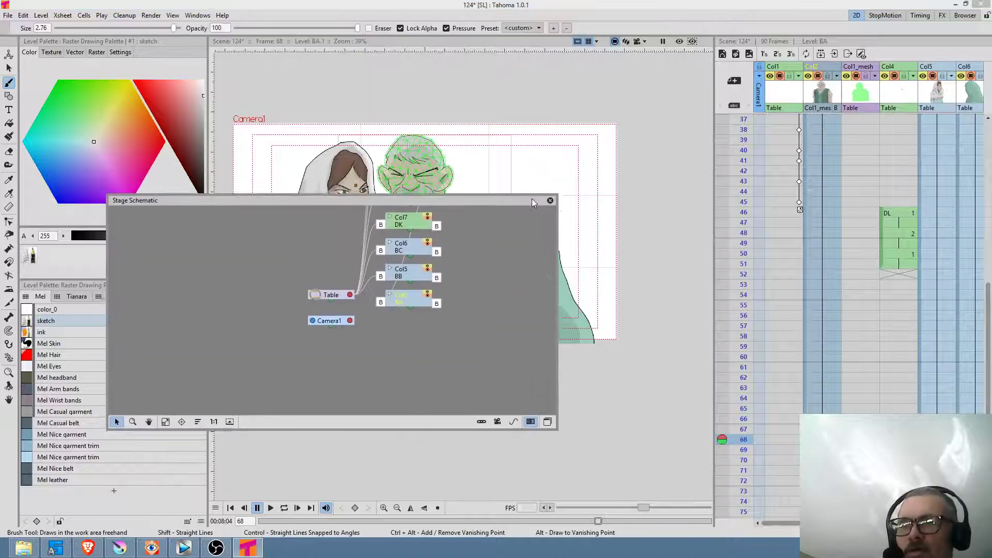
drag(496, 324, 436, 360)
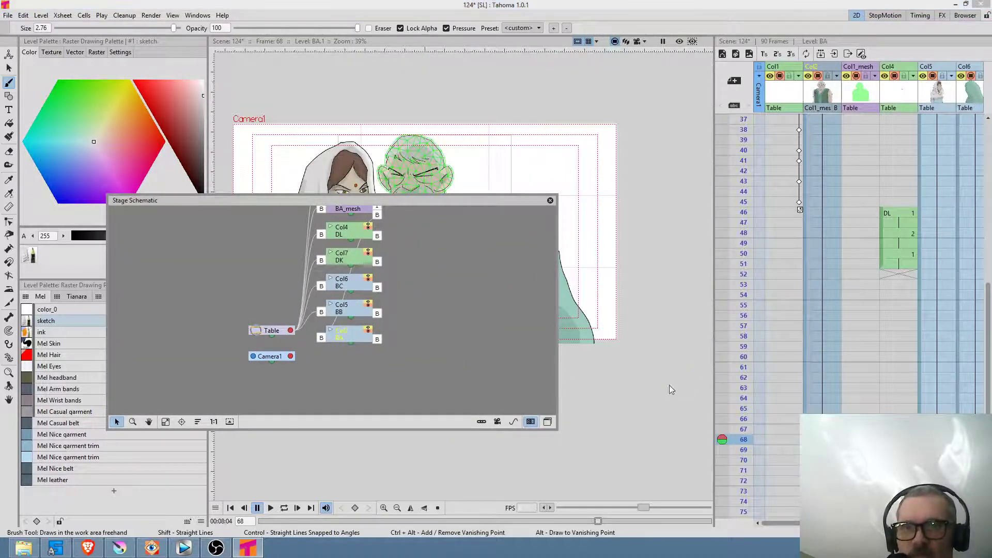
drag(468, 259, 453, 287)
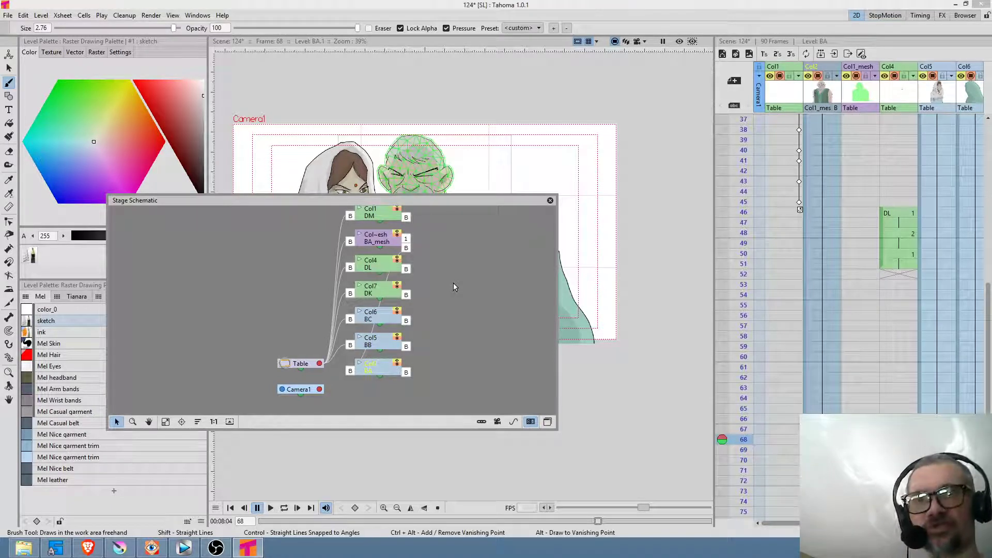
drag(369, 244, 479, 245)
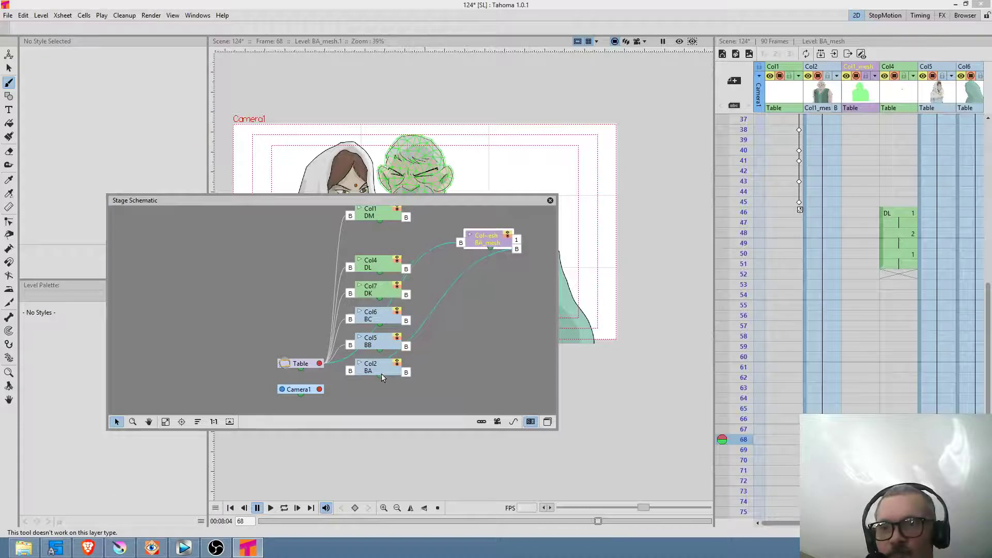
mouse_move(383, 378)
mouse_down()
mouse_move(493, 362)
mouse_move(520, 276)
mouse_move(538, 261)
mouse_up()
drag(447, 266, 462, 272)
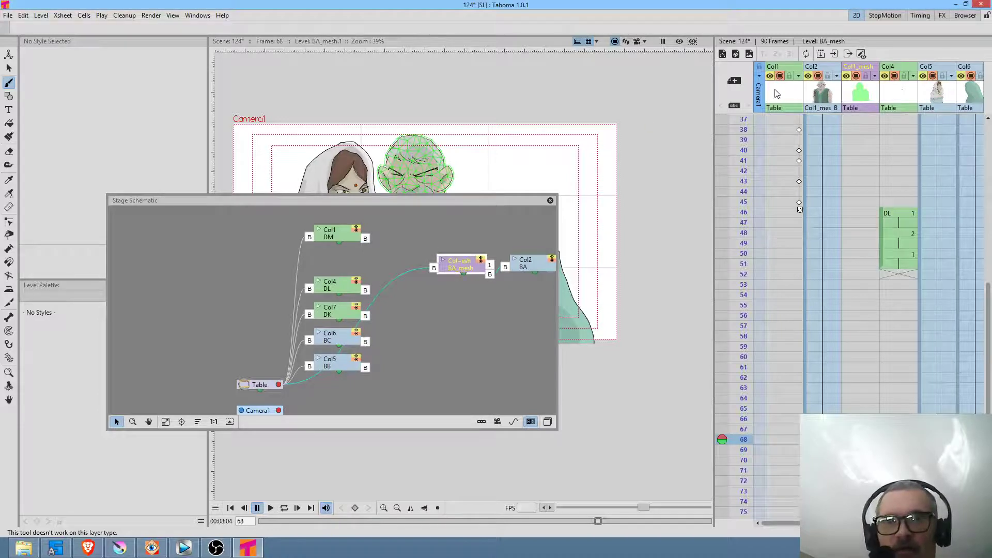
Parent the BA_mesh node to the Col1 (DM) node, tidy its placement and close the Stage Schematic
drag(333, 233, 336, 242)
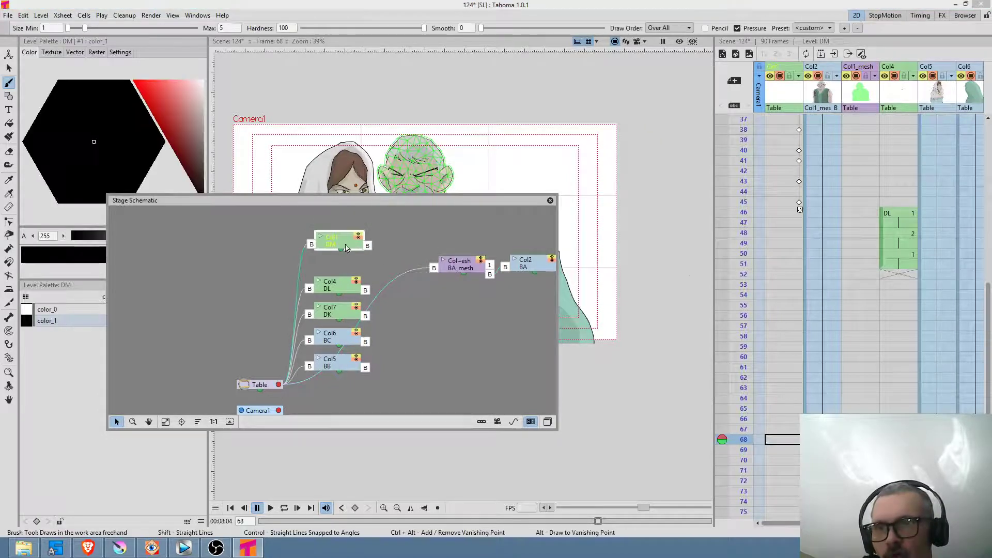
drag(433, 268, 367, 246)
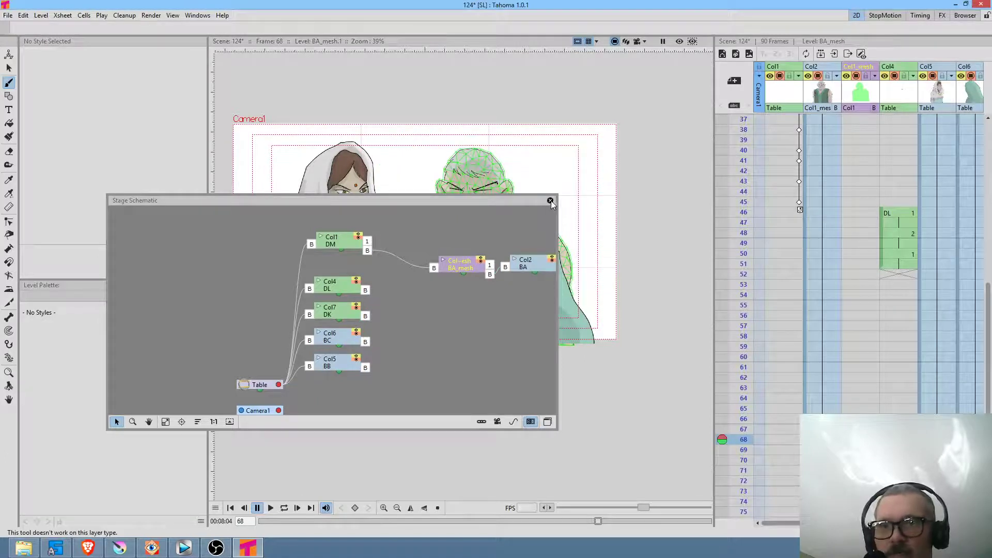
drag(462, 266, 438, 259)
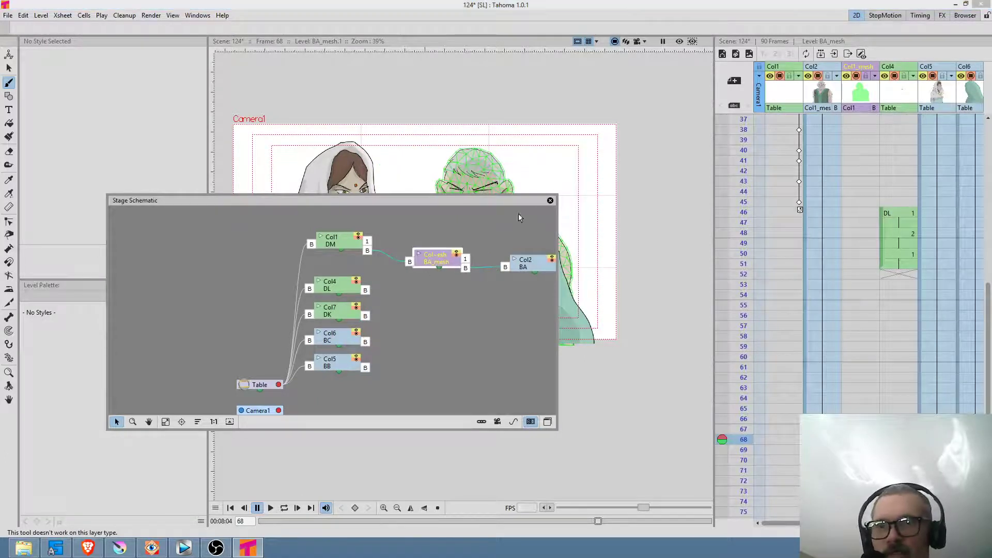
click(549, 202)
Extend the exposure of the BA_mesh cell from frame 68 through frame 90, then reselect its frame 68 cell
click(743, 140)
mouse_move(746, 150)
mouse_down()
mouse_move(751, 461)
mouse_move(751, 414)
mouse_move(748, 436)
mouse_up()
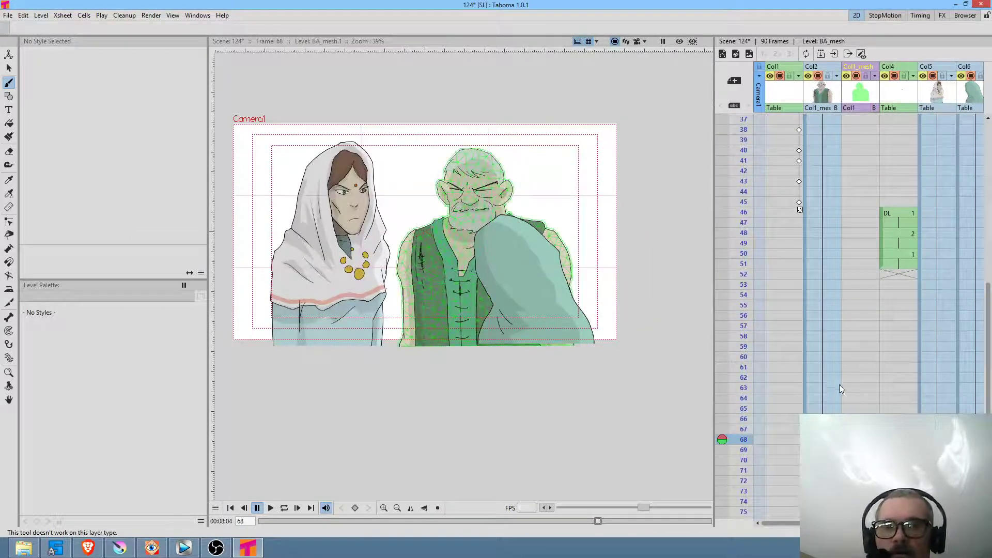
scroll(847, 259, down, 7)
click(862, 283)
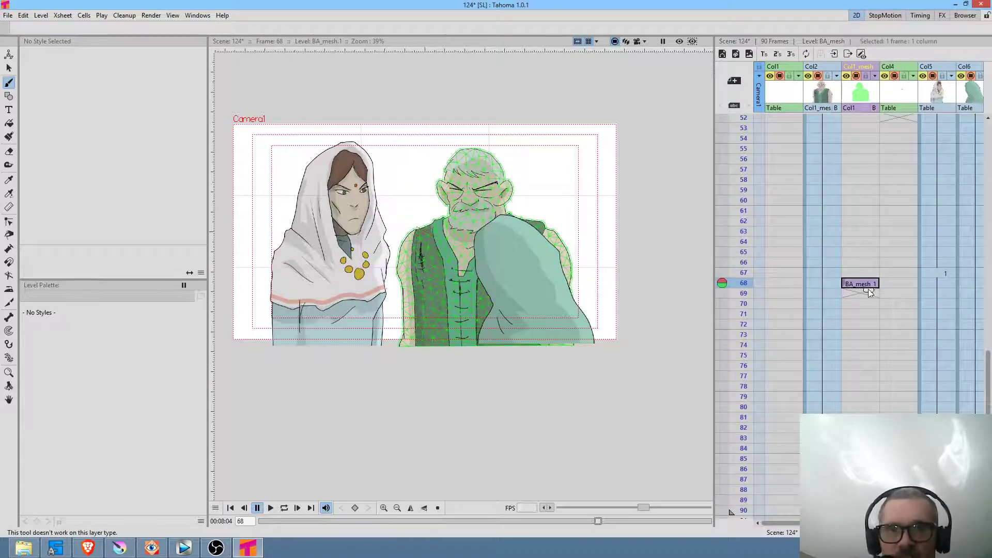
drag(869, 292, 848, 394)
drag(854, 512, 854, 421)
click(861, 196)
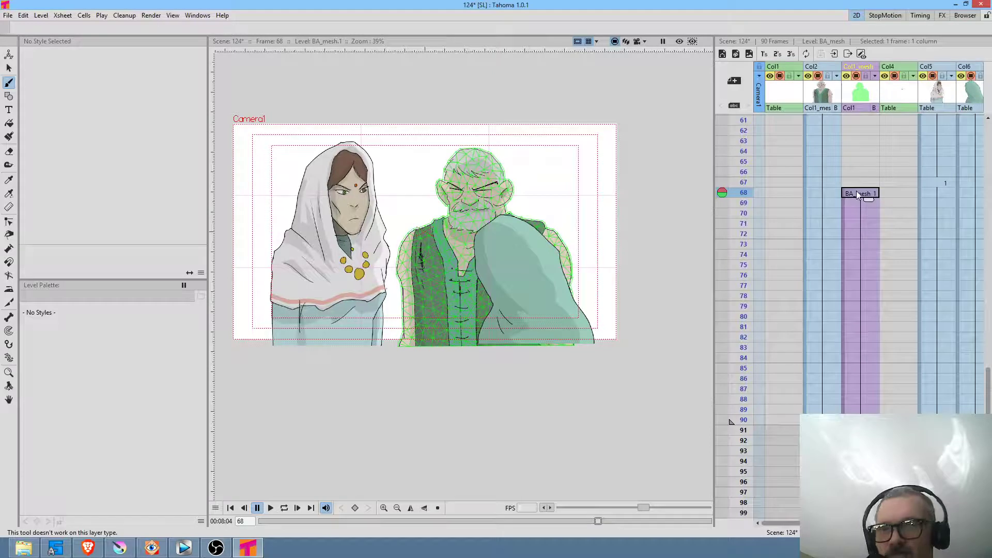
With the Plastic tool in Build Skeleton mode, build a spine from a root below the old man through torso and neck to his forehead
key(x)
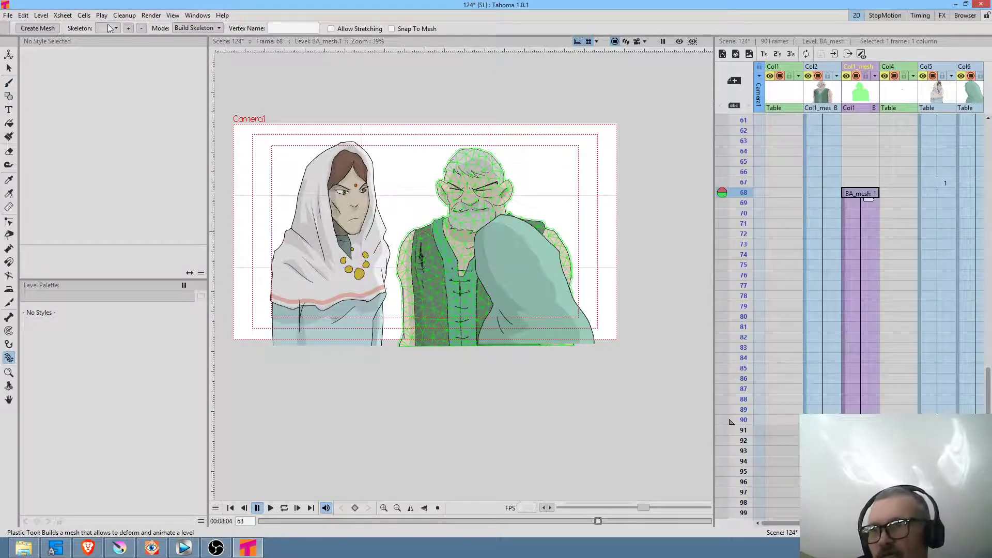
click(217, 29)
click(217, 28)
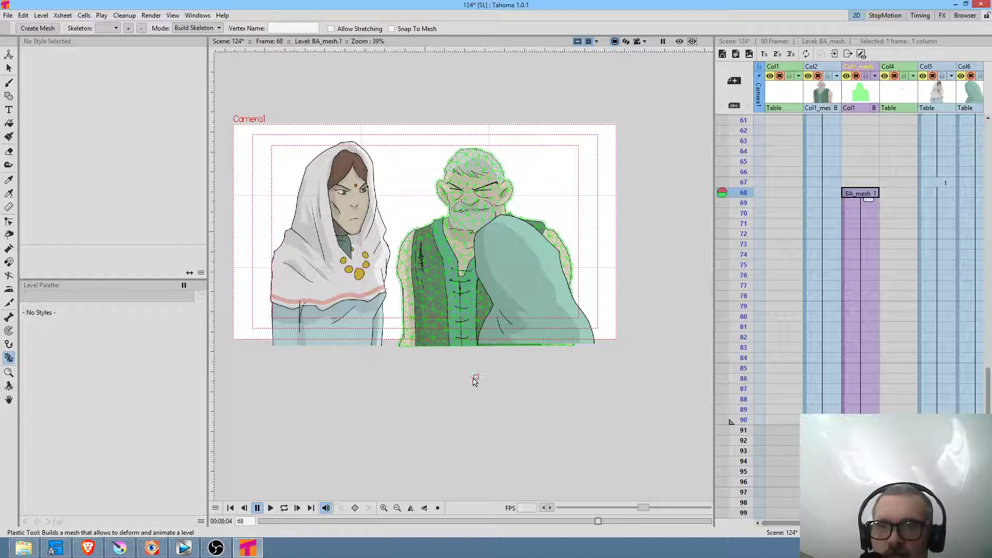
click(478, 379)
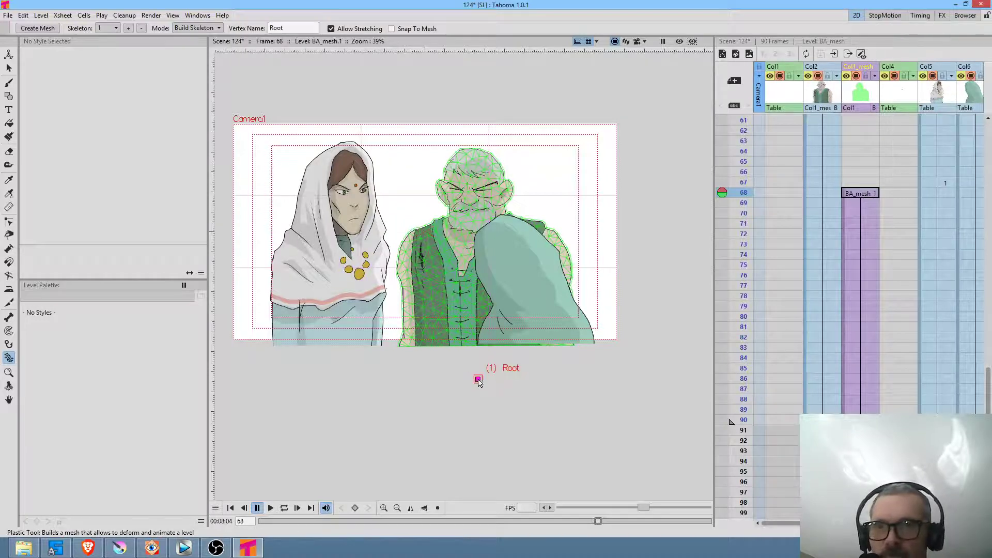
click(465, 302)
click(470, 240)
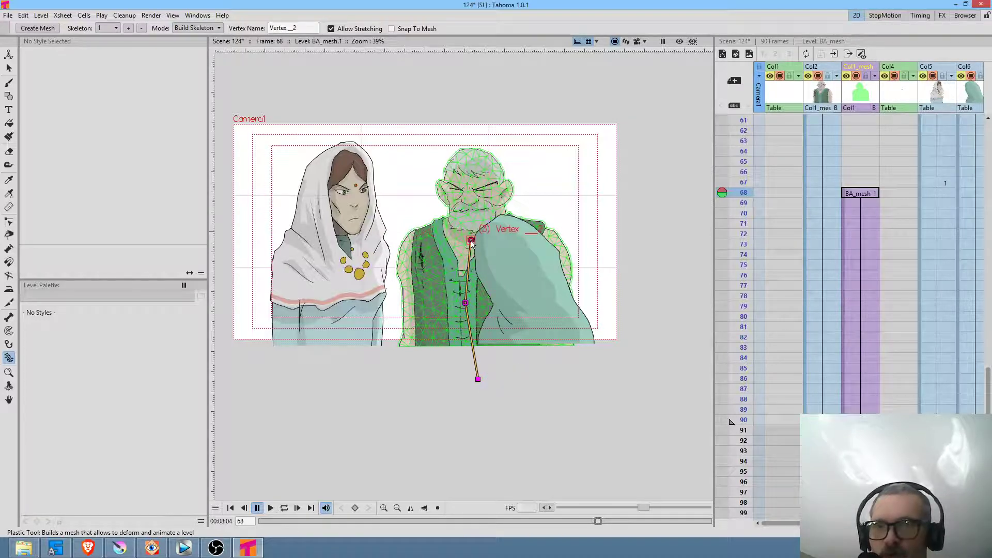
click(480, 197)
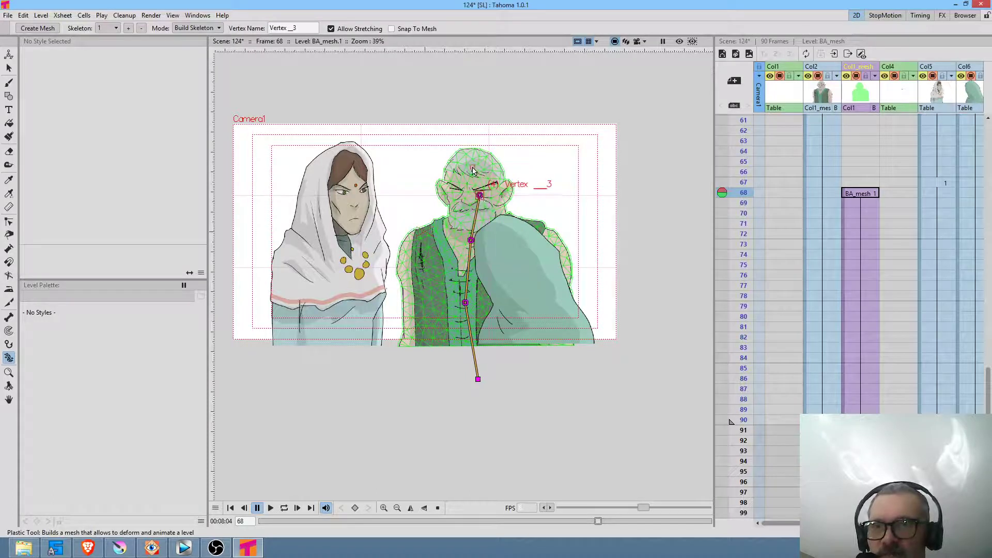
click(472, 167)
drag(479, 196, 469, 166)
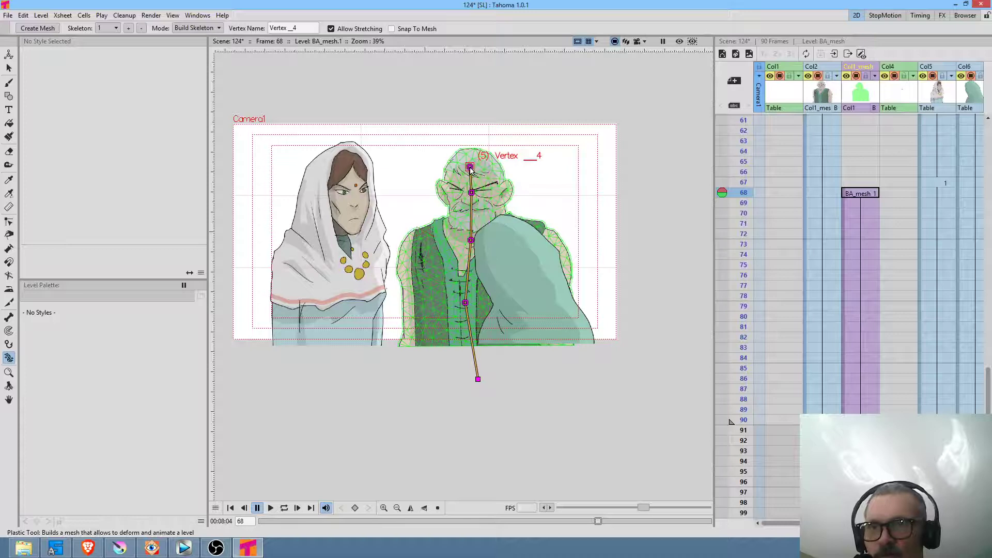
Raise the neck vertex, lower the torso vertex to the waist and insert a chest vertex at the bottom of the collar opening
drag(476, 242, 472, 237)
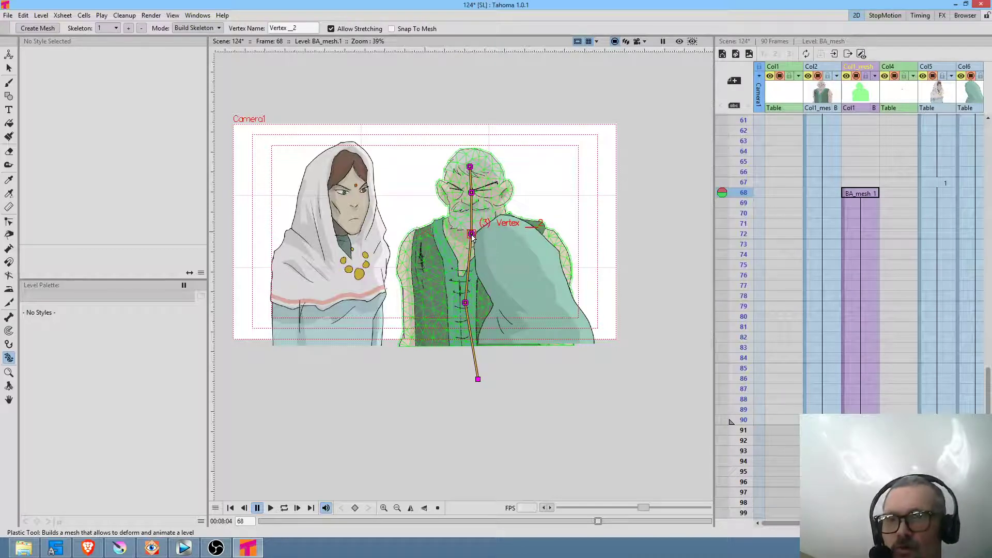
drag(464, 302, 468, 337)
click(470, 269)
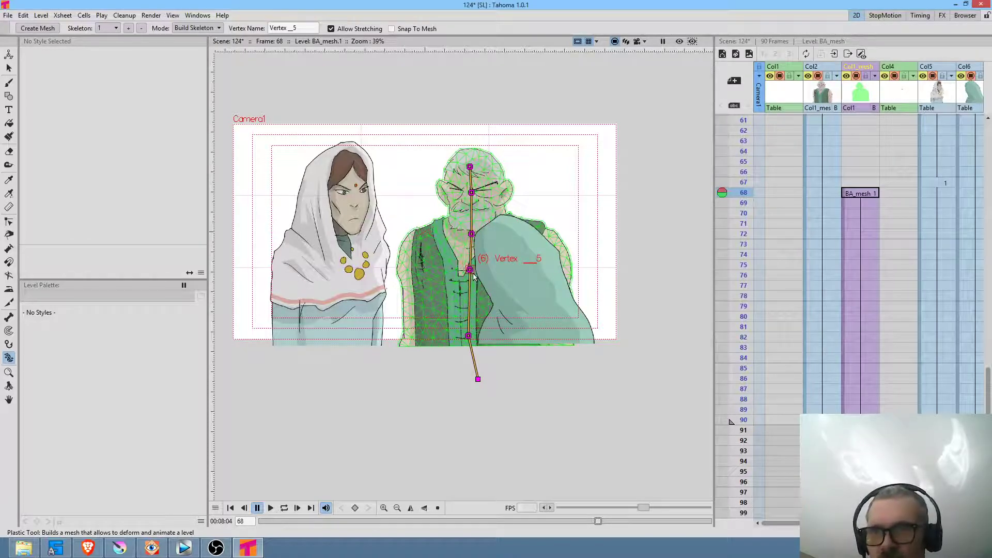
drag(470, 269, 464, 266)
Branch the skeleton from the chest vertex over the uncovered shoulder and down that arm with five vertices
click(442, 246)
click(440, 229)
click(414, 241)
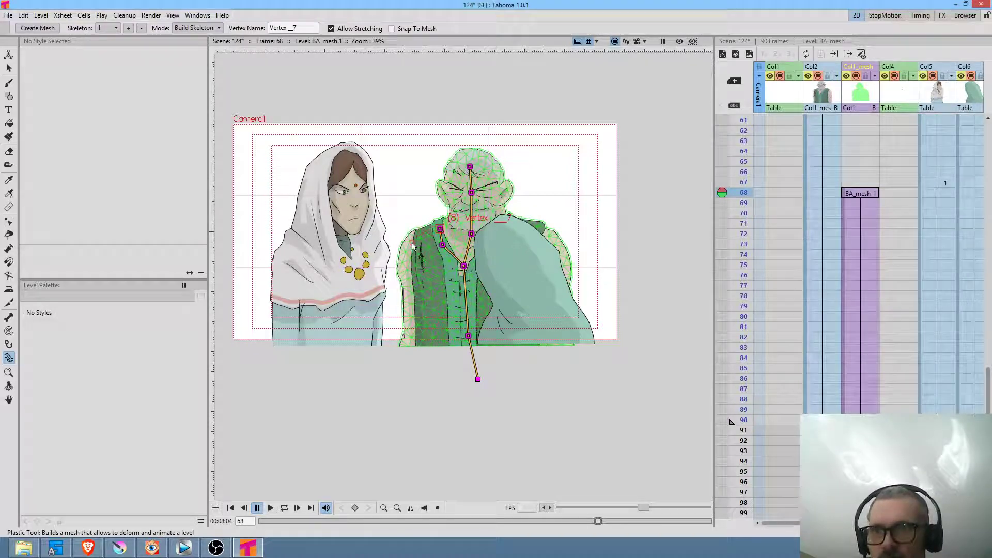
click(408, 271)
click(415, 318)
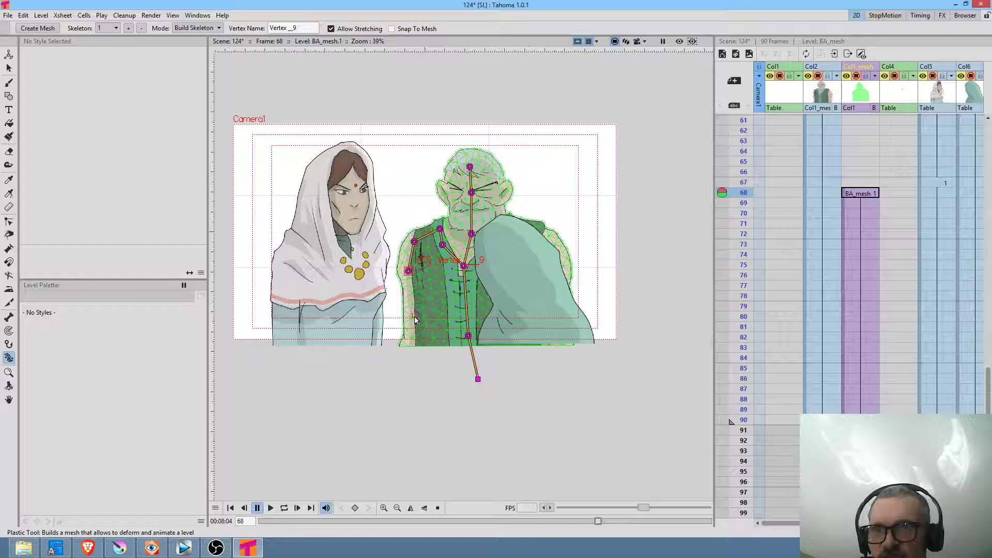
Branch seven vertices from the chest over the cloaked woman's side shoulder and down that arm, and extend the other arm with an end vertex
click(463, 265)
click(491, 255)
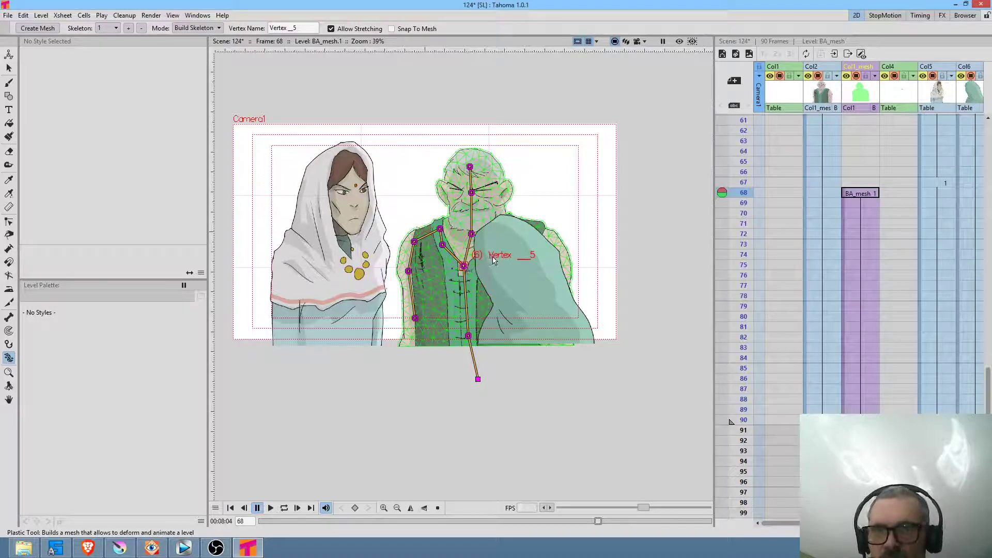
click(508, 229)
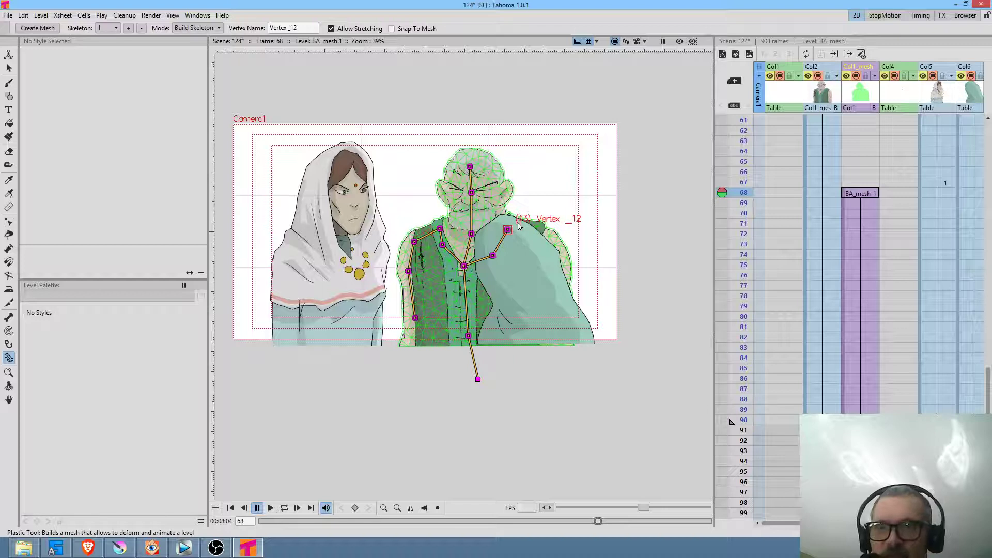
click(527, 227)
click(554, 245)
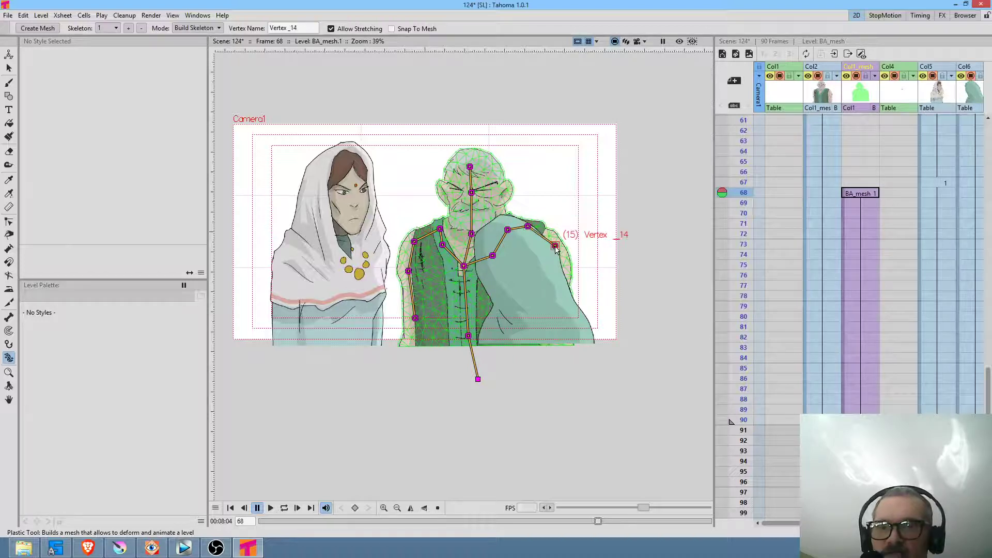
click(561, 281)
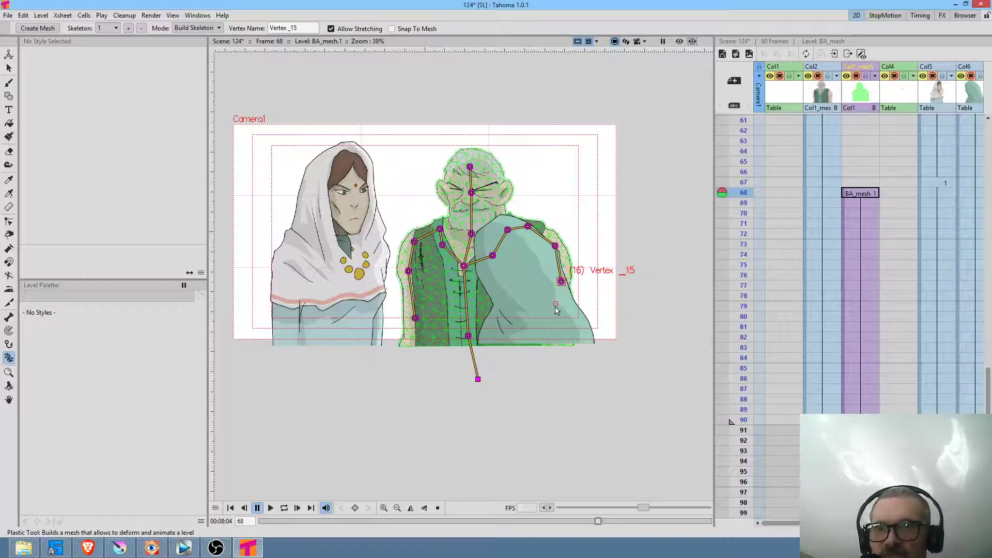
click(560, 323)
click(563, 338)
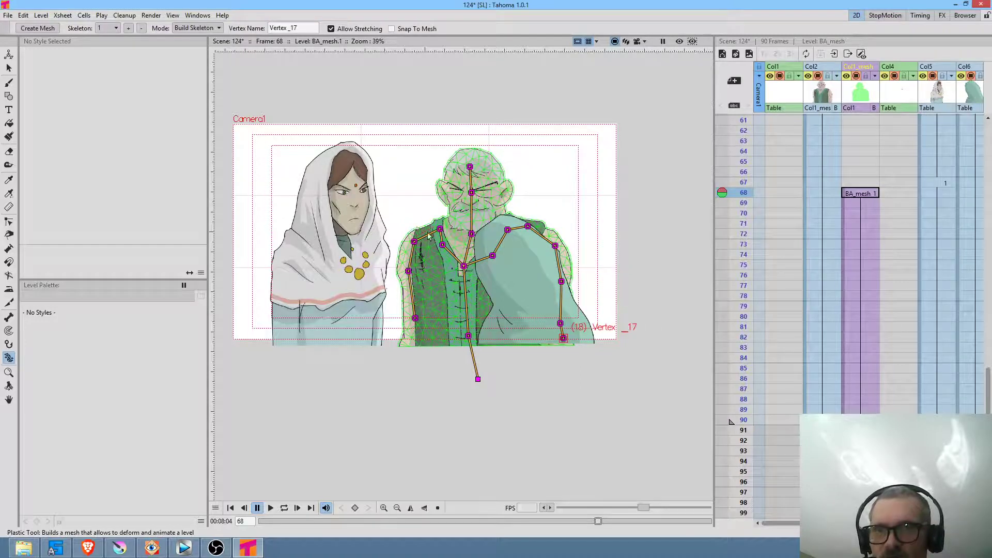
click(414, 317)
click(411, 331)
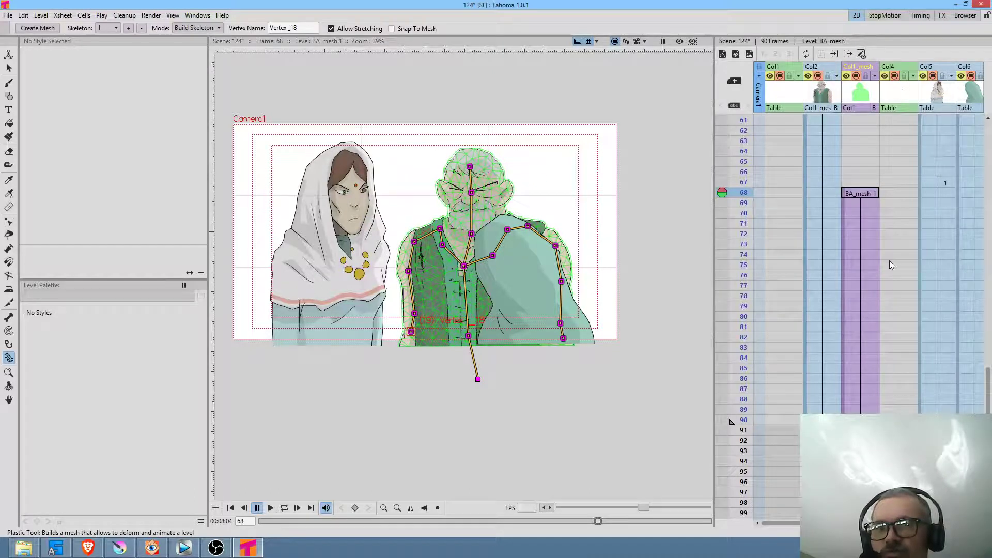
Switch the Plastic tool to Animate mode and rotate the old man's head vertex to -2.07° at frame 68
click(859, 192)
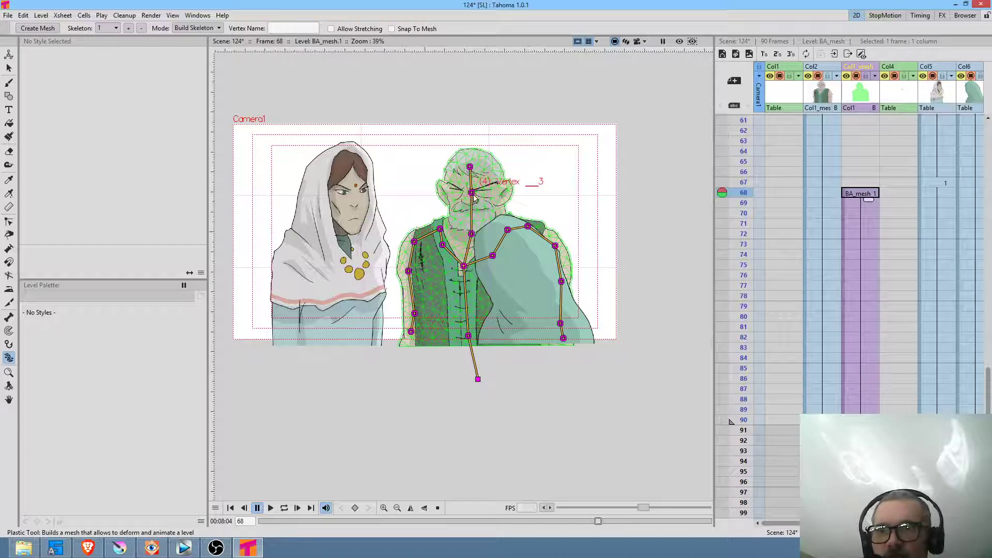
click(196, 28)
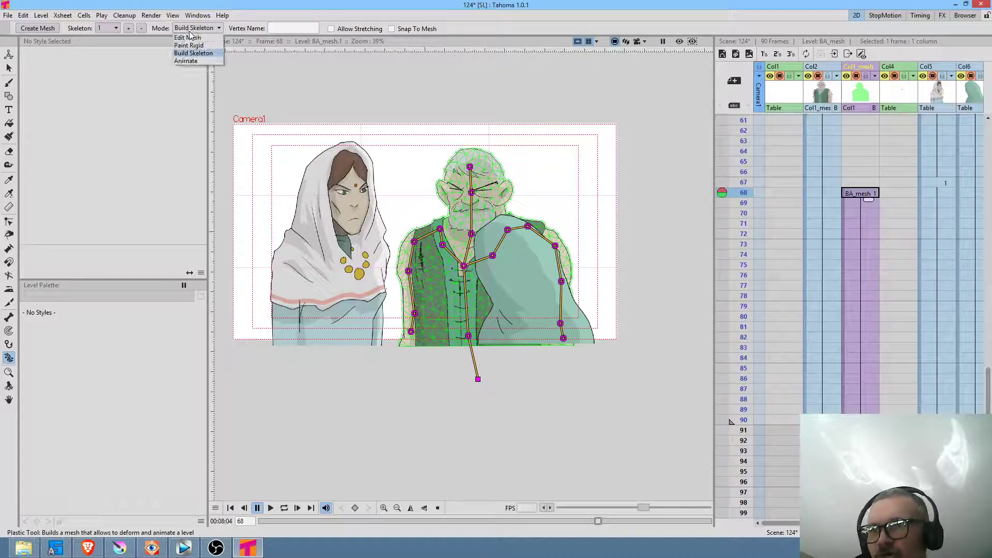
click(186, 62)
drag(471, 192, 474, 193)
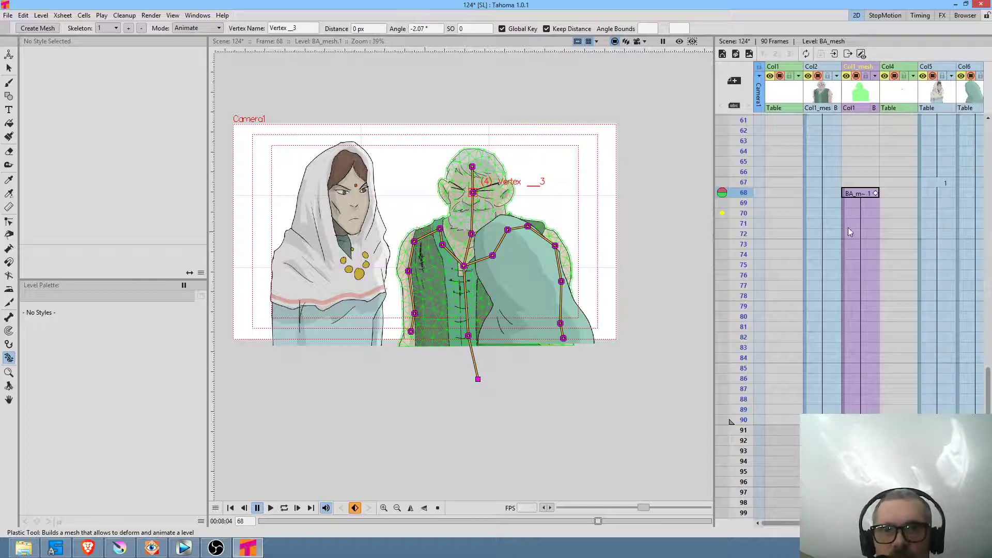
Rotate the old man's head vertex and set his neck vertex to 2.93° at frame 73 of the mesh column
click(867, 246)
drag(473, 193, 469, 192)
drag(470, 233, 471, 234)
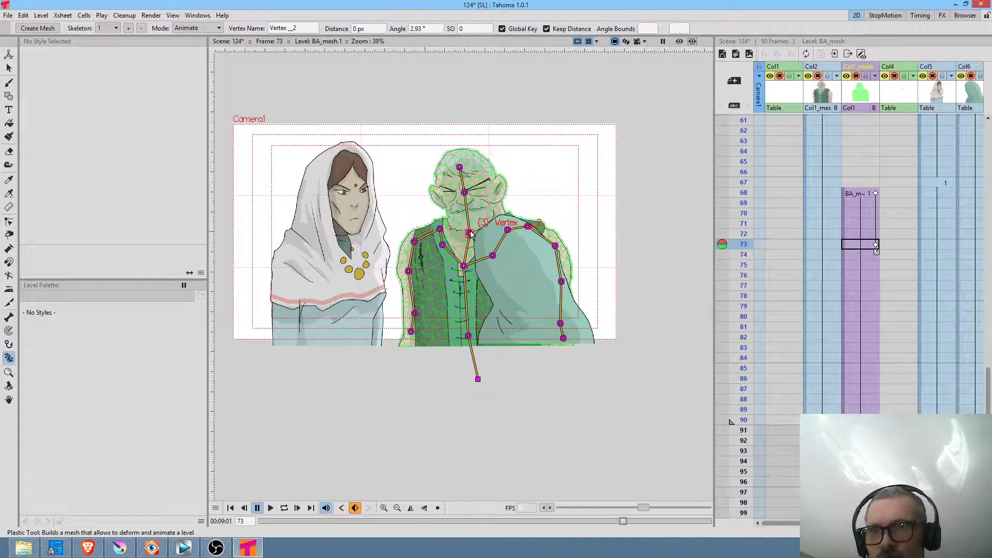
Rotate the neck vertex back slightly and set the head vertex to 1.78° at frame 75
click(867, 265)
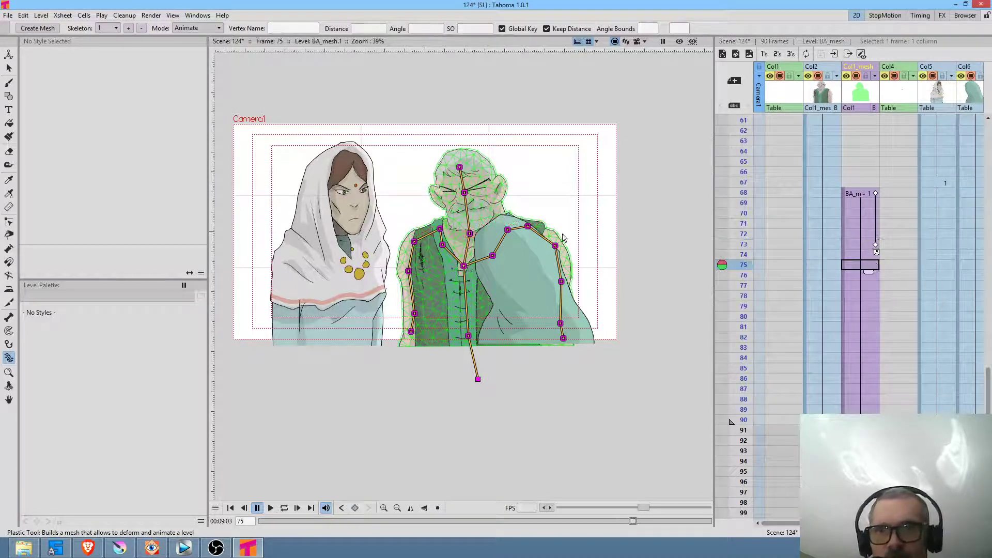
drag(470, 234, 472, 234)
drag(468, 193, 469, 193)
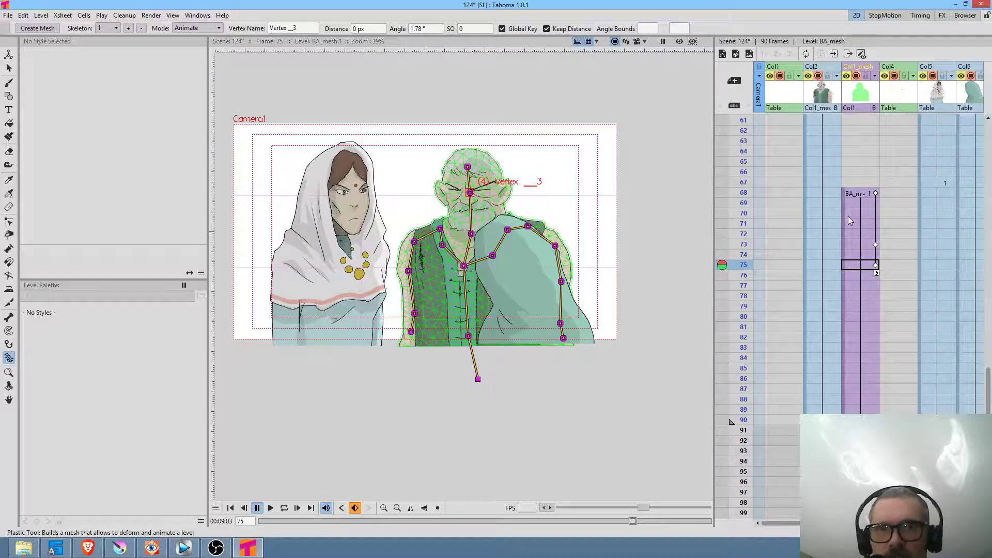
Loop the playback from around frame 68 to check the old man's head movement
mouse_move(749, 181)
mouse_down()
mouse_move(750, 286)
mouse_move(754, 187)
mouse_up()
key(l)
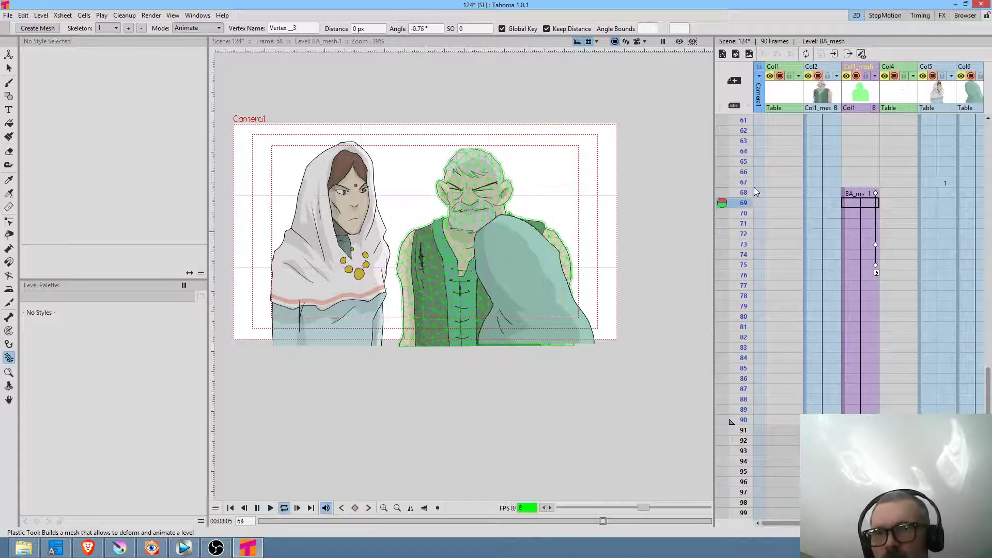
key(l)
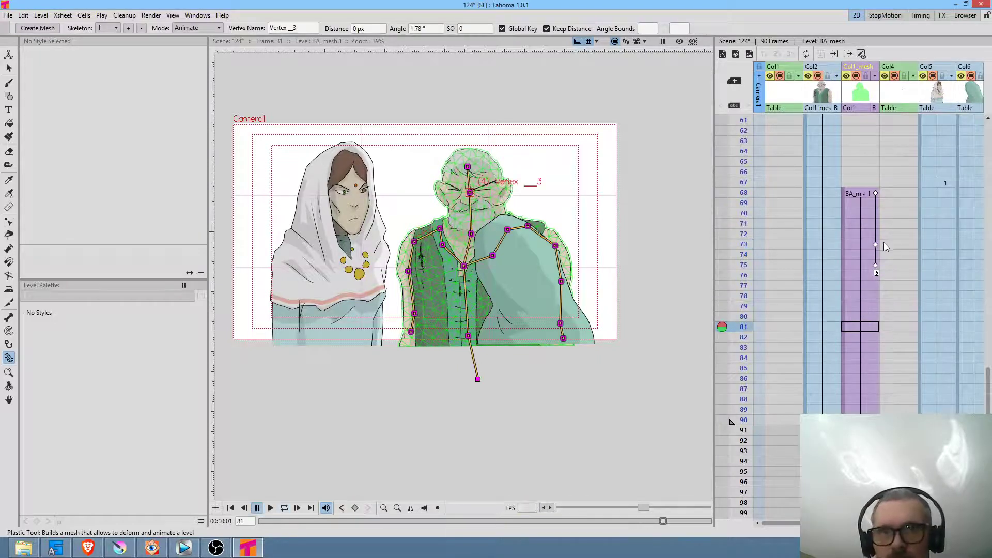
Tighten the head movement by moving the mesh column's keyframe at frame 73 to 71 and the one at 75 to 73
click(875, 245)
drag(875, 245, 875, 224)
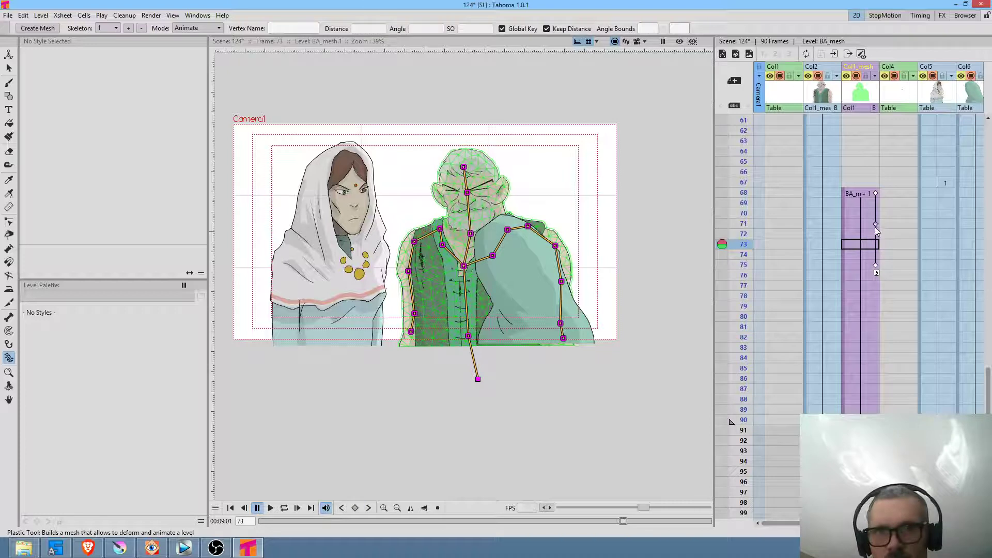
click(876, 265)
drag(875, 266, 875, 255)
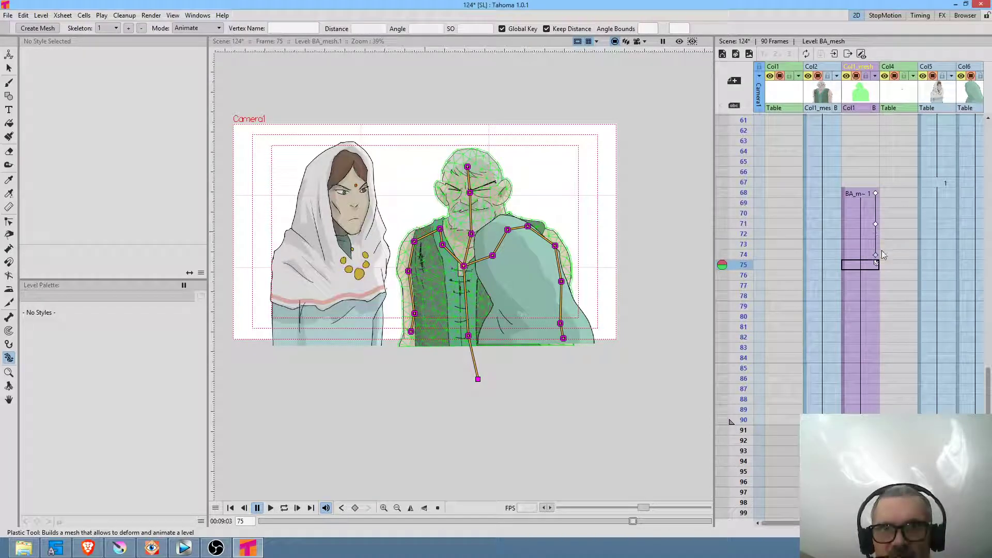
Toggle the viewer visibility of the old man's drawing and mesh columns to compare their display at frames 66 and 68
click(746, 176)
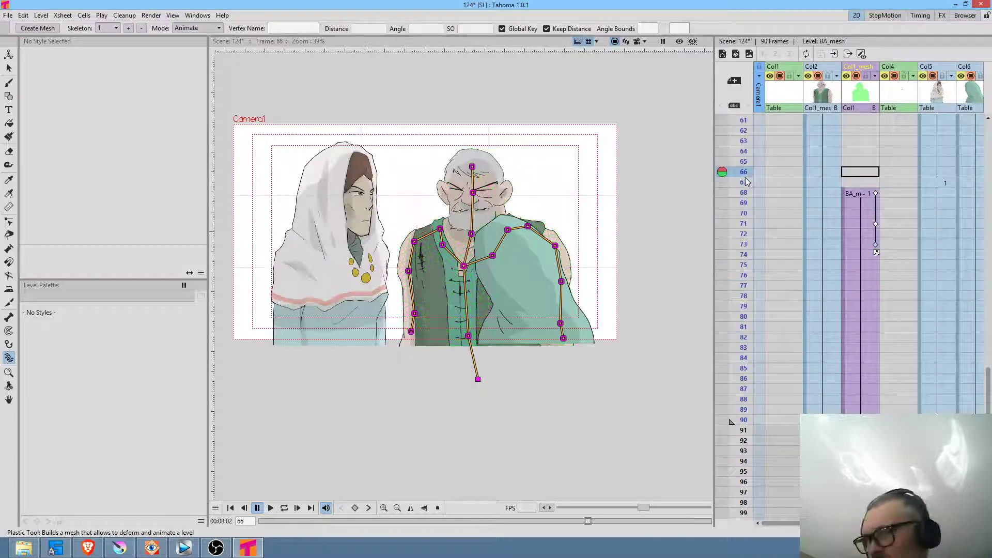
click(856, 74)
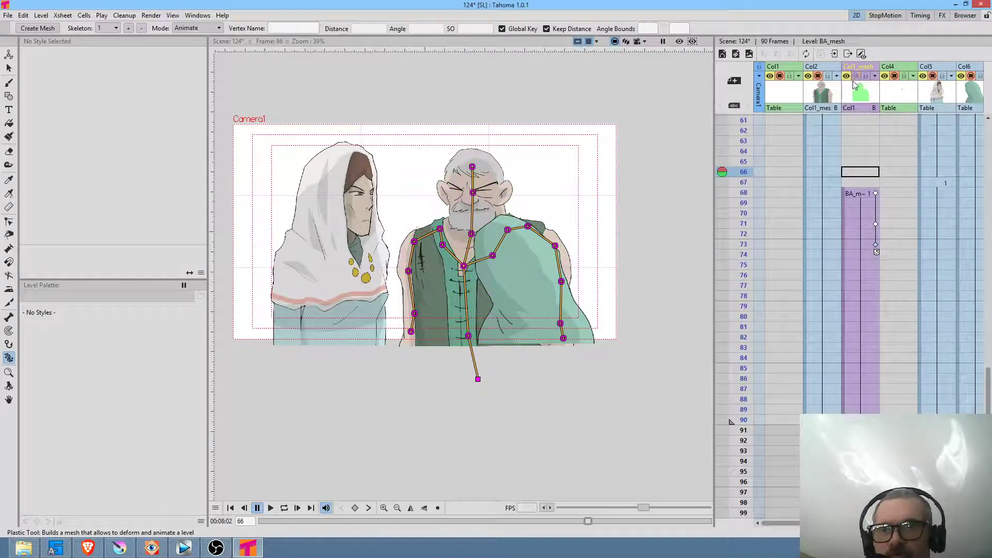
click(817, 76)
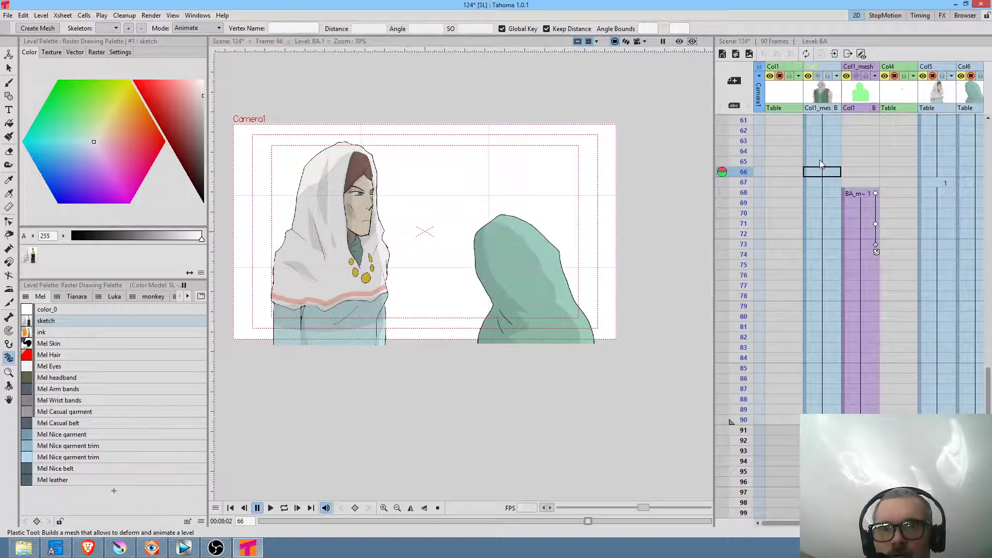
click(817, 193)
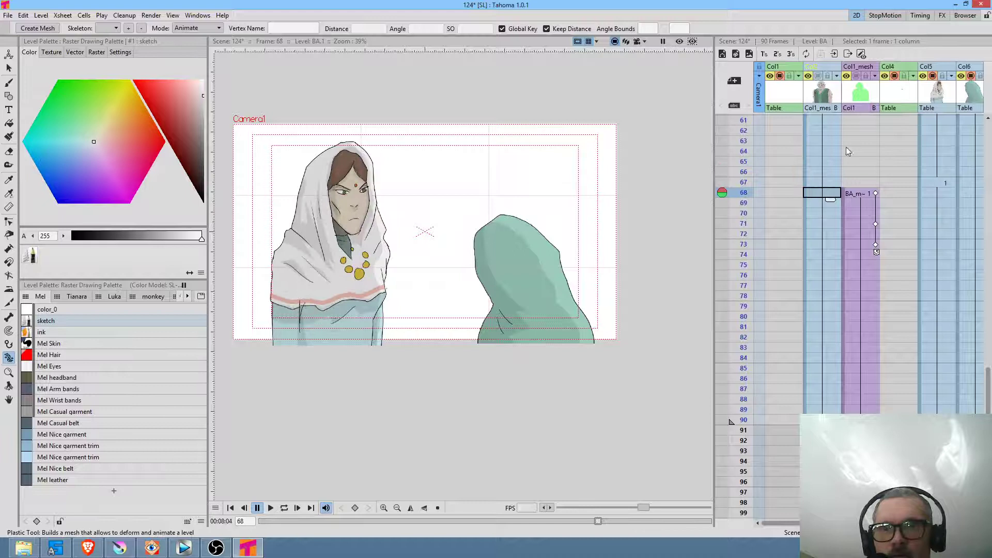
click(856, 76)
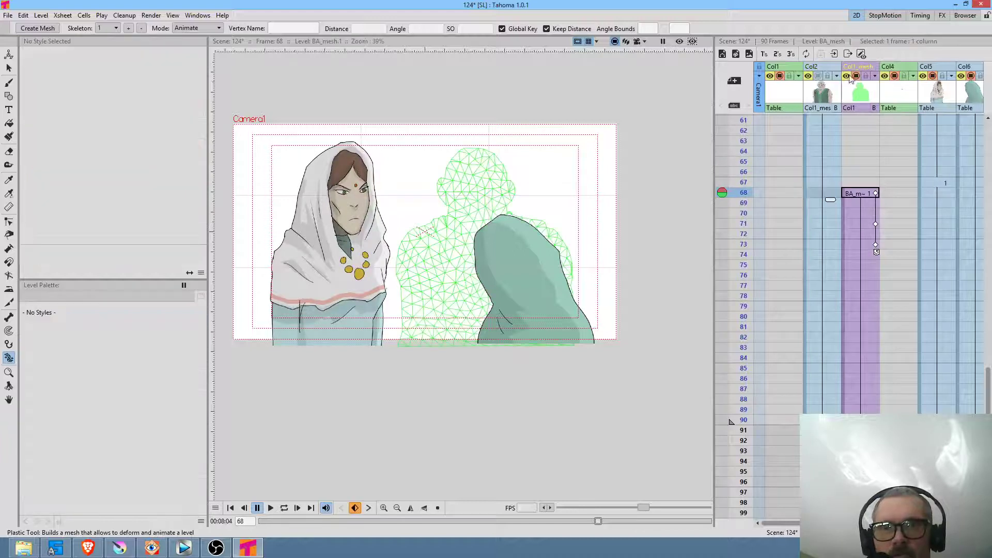
click(817, 76)
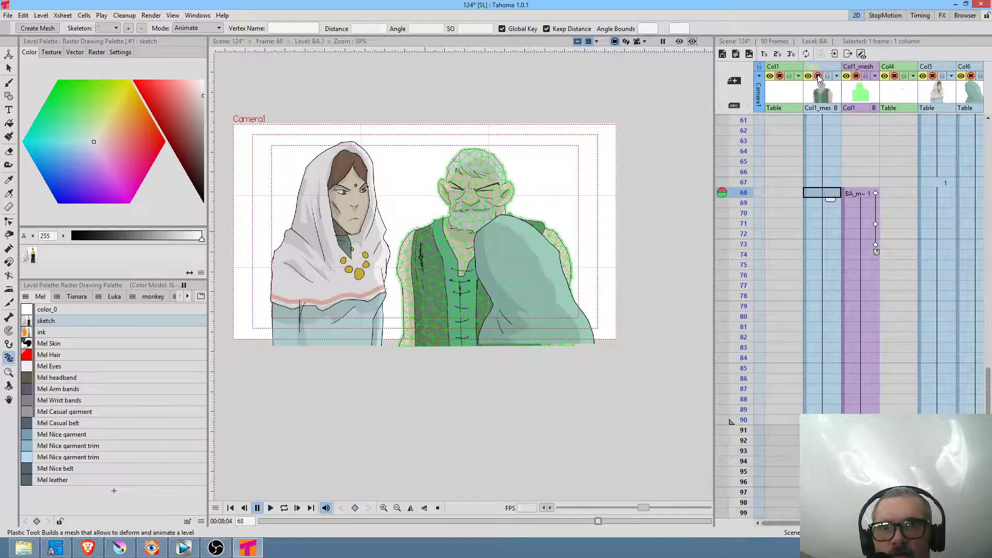
click(856, 76)
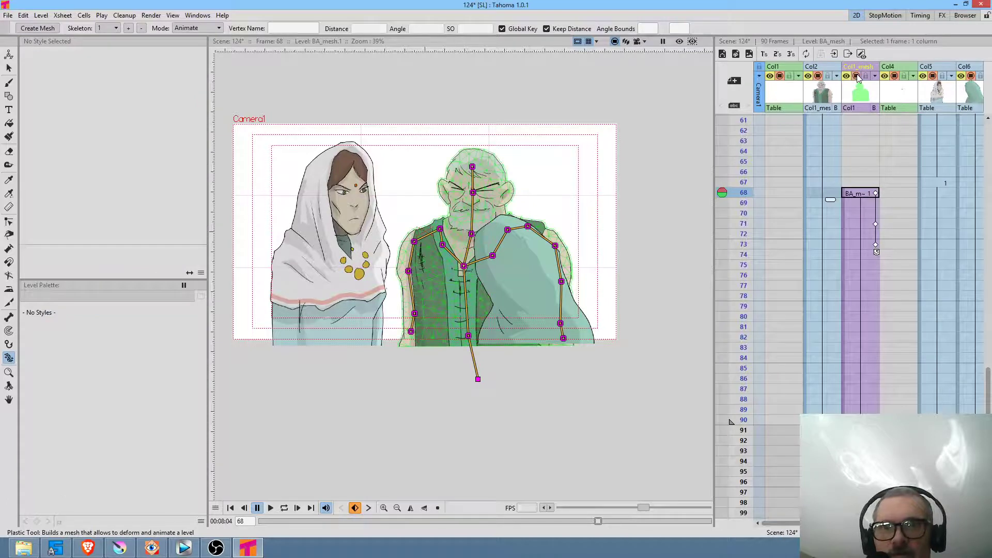
click(857, 76)
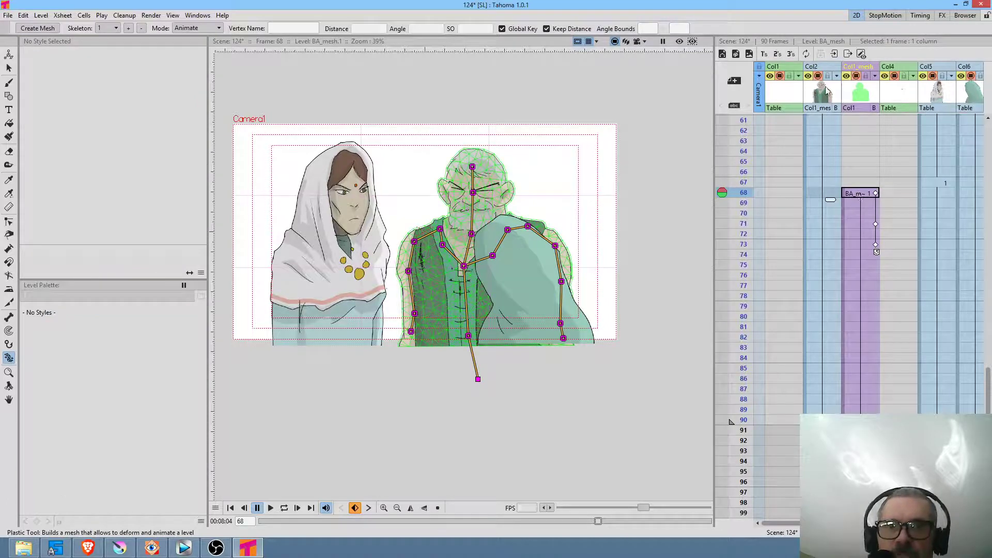
Hide the mesh column in the viewer and alternate between the old man's drawing and mesh cells at frame 68 to examine the skeleton display
click(826, 91)
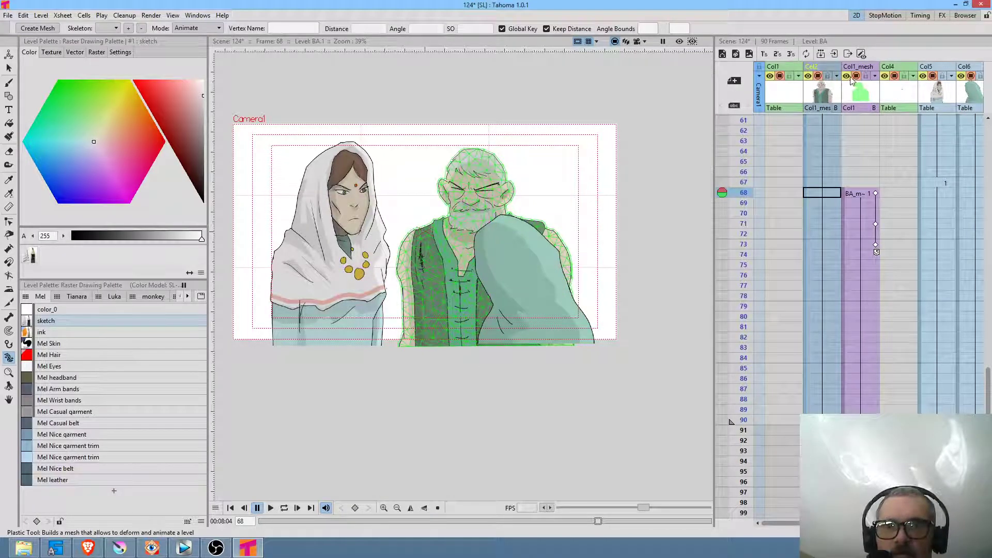
click(847, 78)
click(855, 77)
click(856, 76)
click(855, 77)
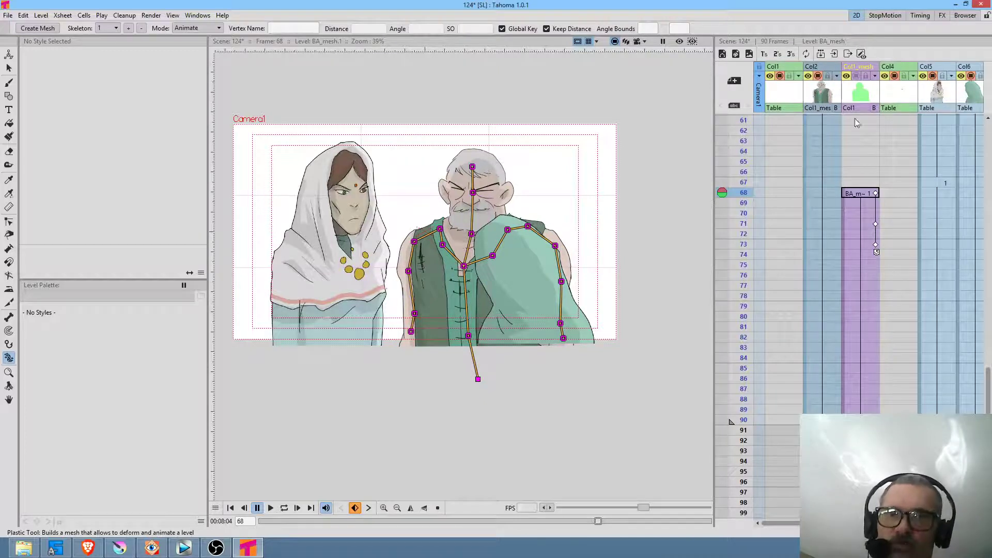
click(824, 194)
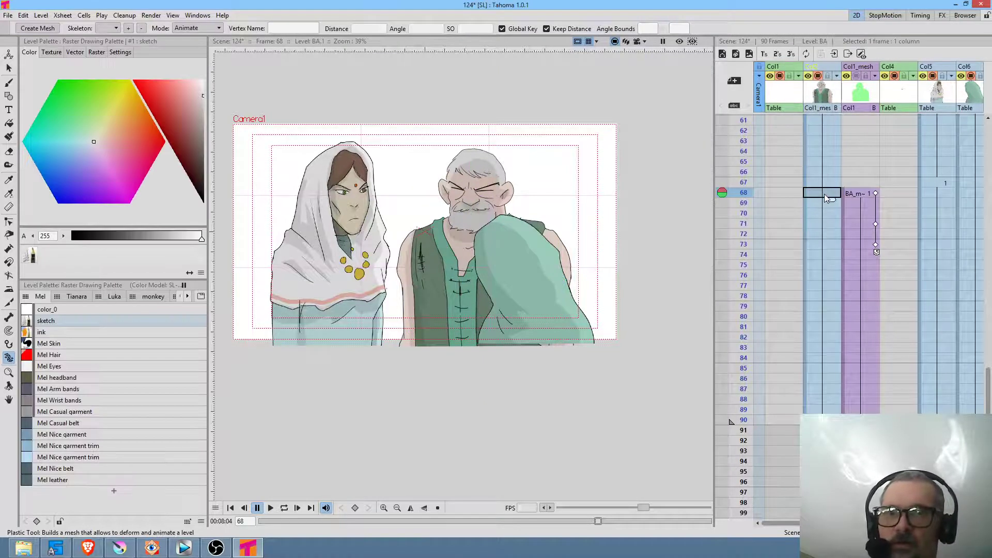
click(852, 192)
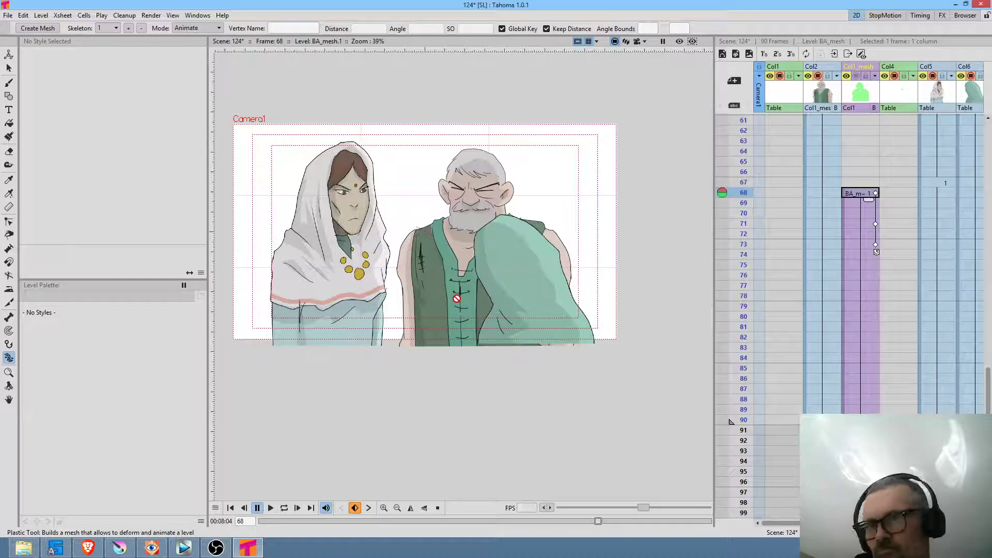
click(821, 193)
click(860, 192)
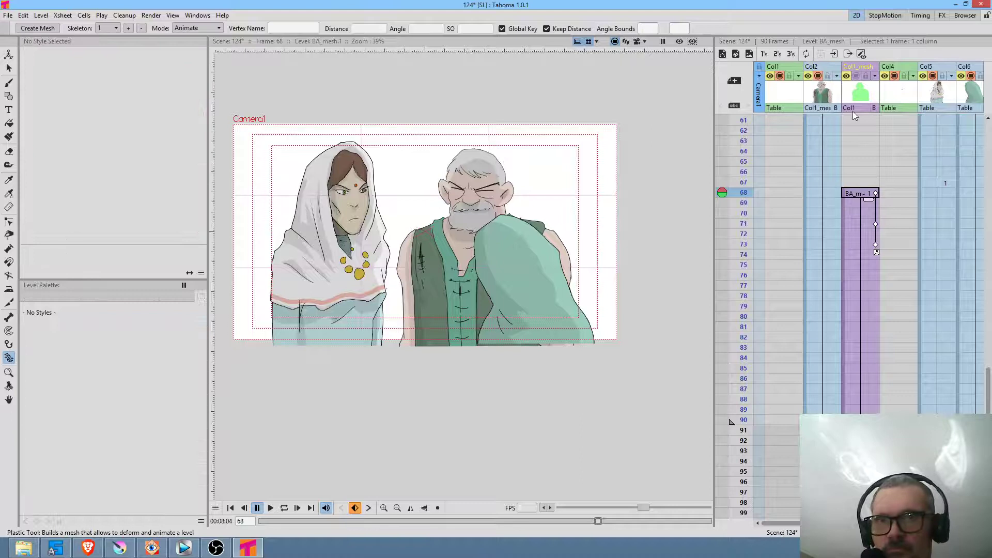
click(856, 76)
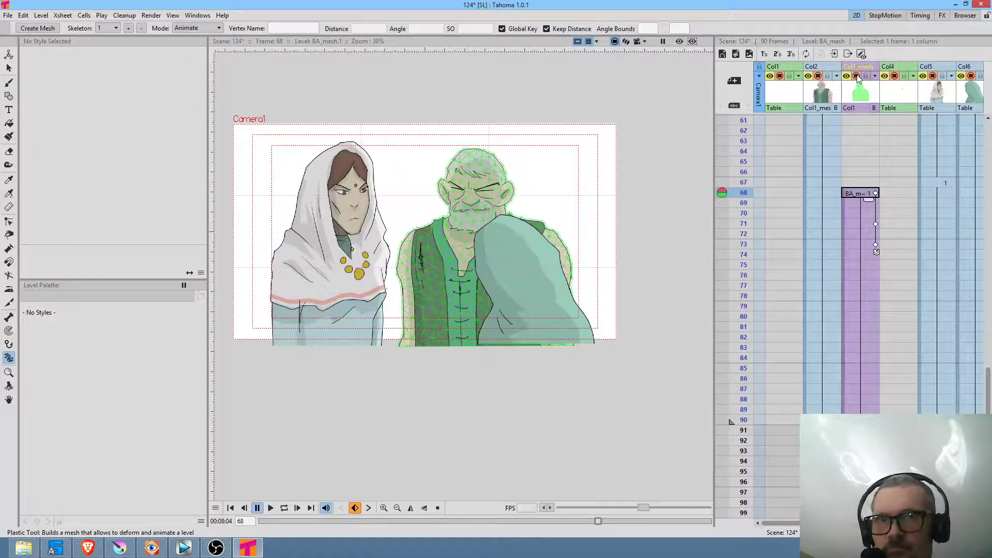
click(856, 77)
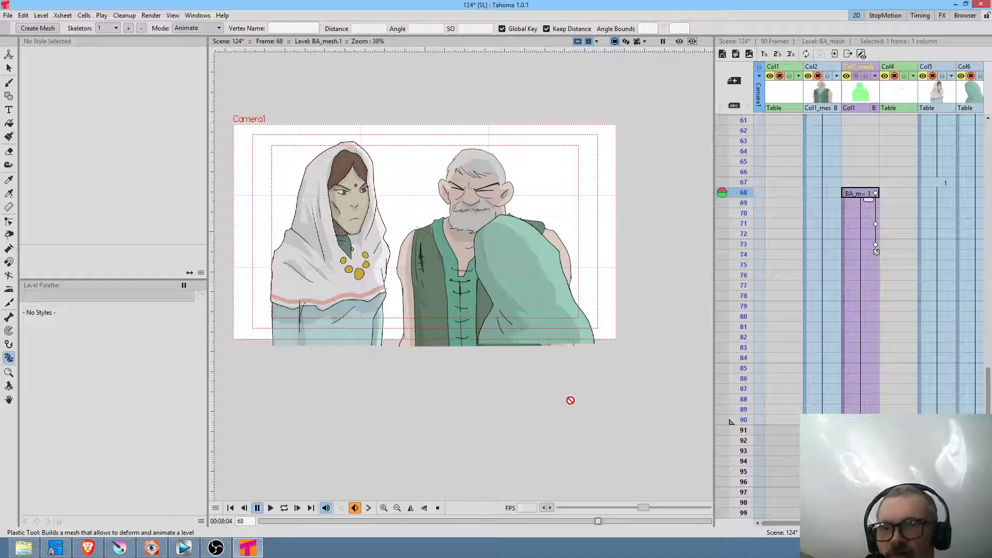
Review the columns from frame 1, scrub the frames after 68 without the mesh overlay, and show the mesh column again
scroll(904, 233, up, 10)
scroll(930, 199, up, 3)
click(979, 119)
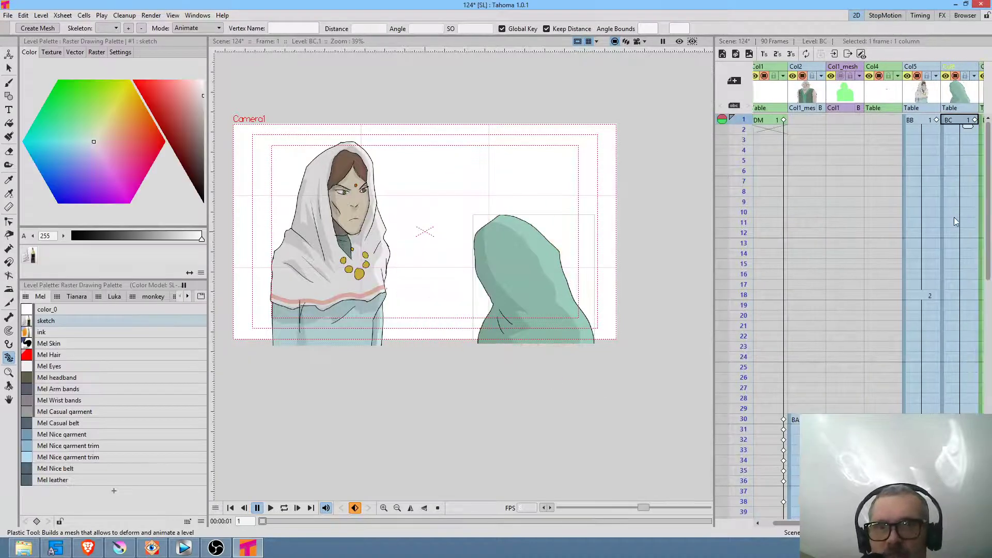
scroll(936, 221, down, 3)
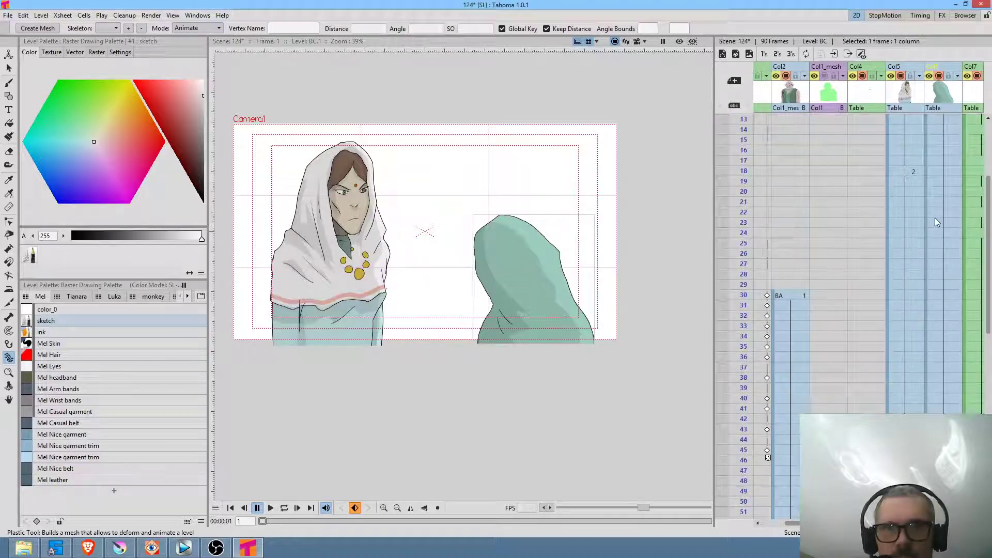
scroll(801, 254, down, 6)
scroll(745, 278, down, 4)
drag(746, 276, 750, 246)
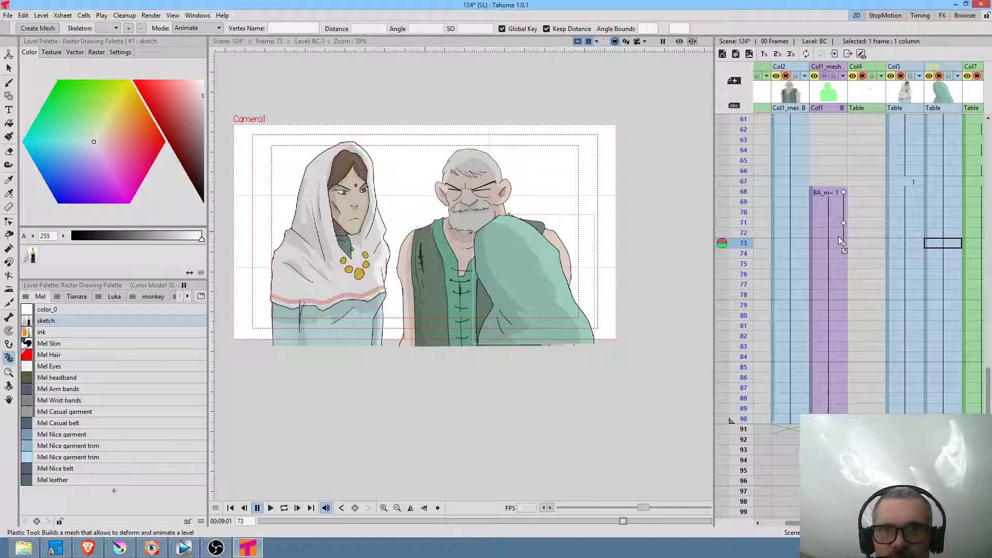
click(731, 306)
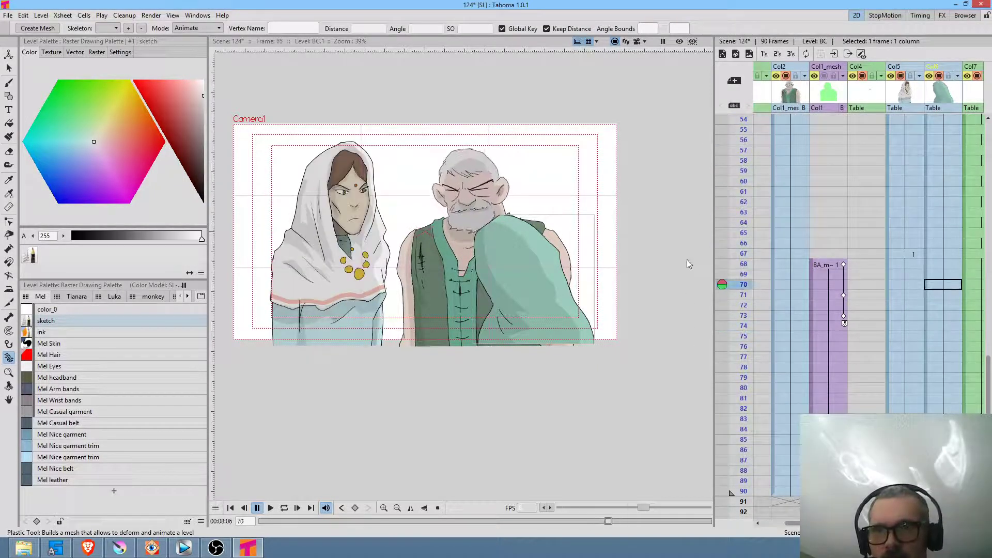
click(825, 264)
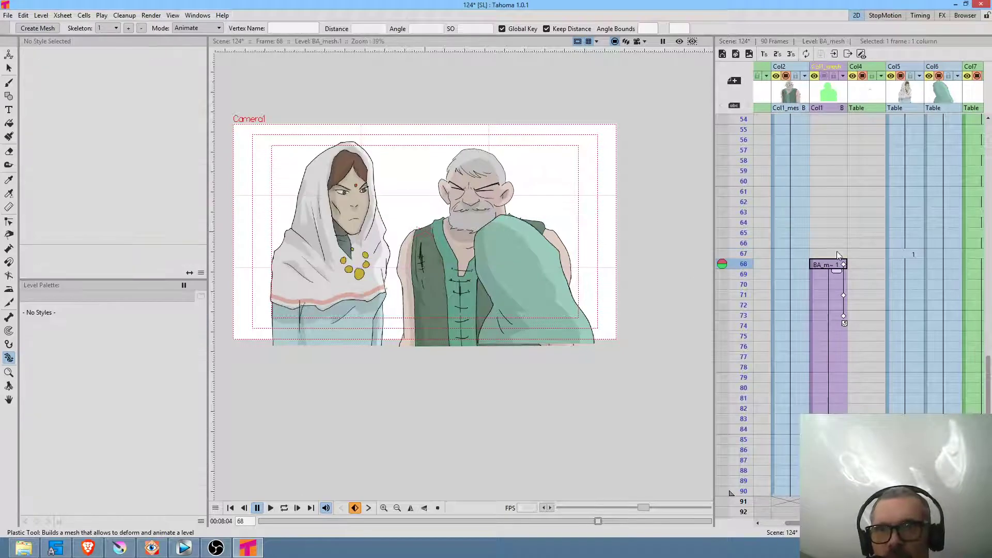
click(825, 76)
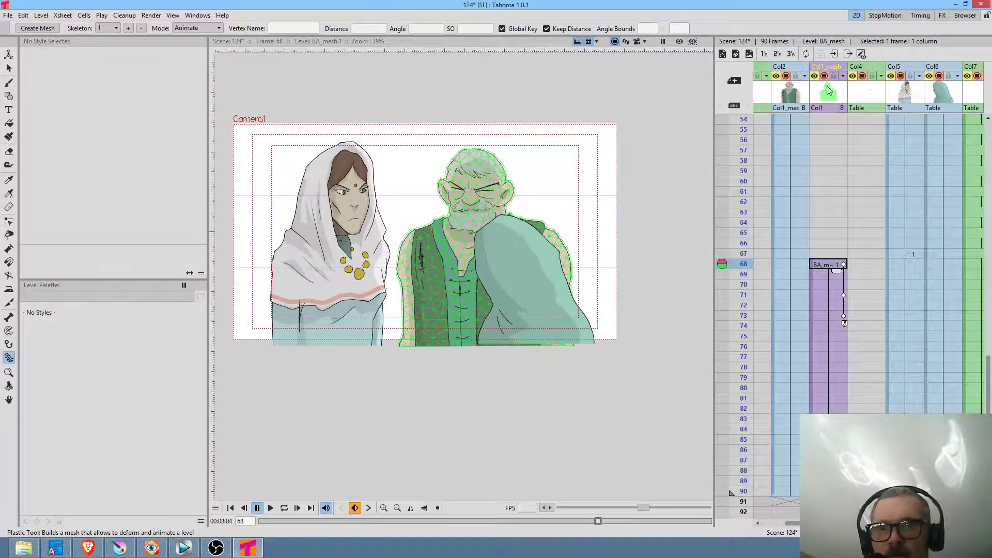
Try rotating the old man's chest vertex at frame 71 to 4.03°, 3.11° and -0.66°
click(828, 295)
drag(463, 264, 459, 267)
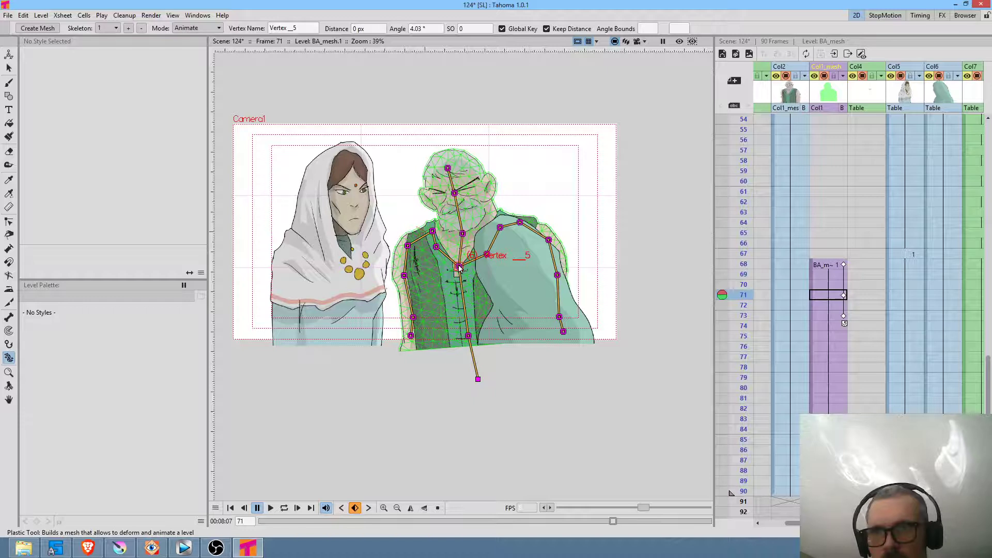
drag(459, 266, 460, 267)
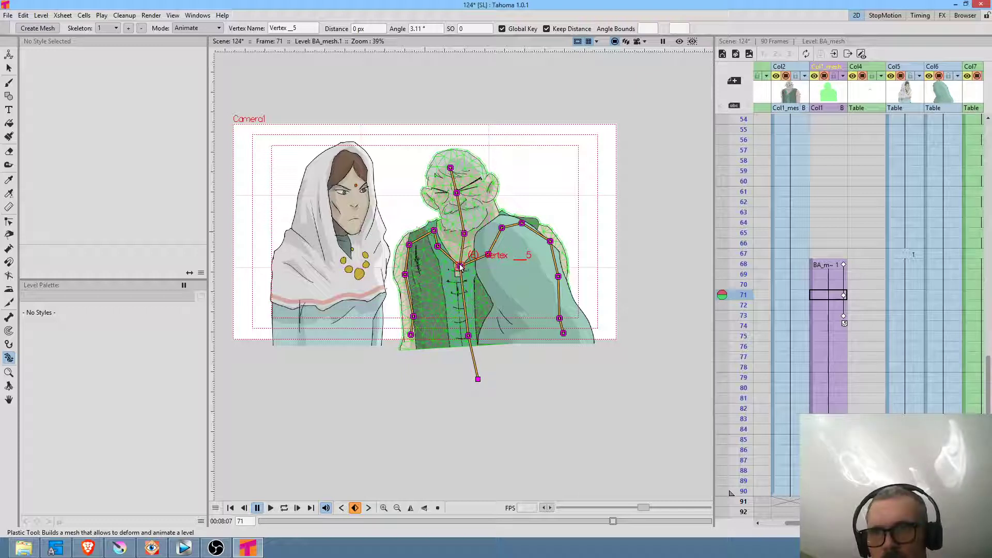
drag(460, 267, 464, 265)
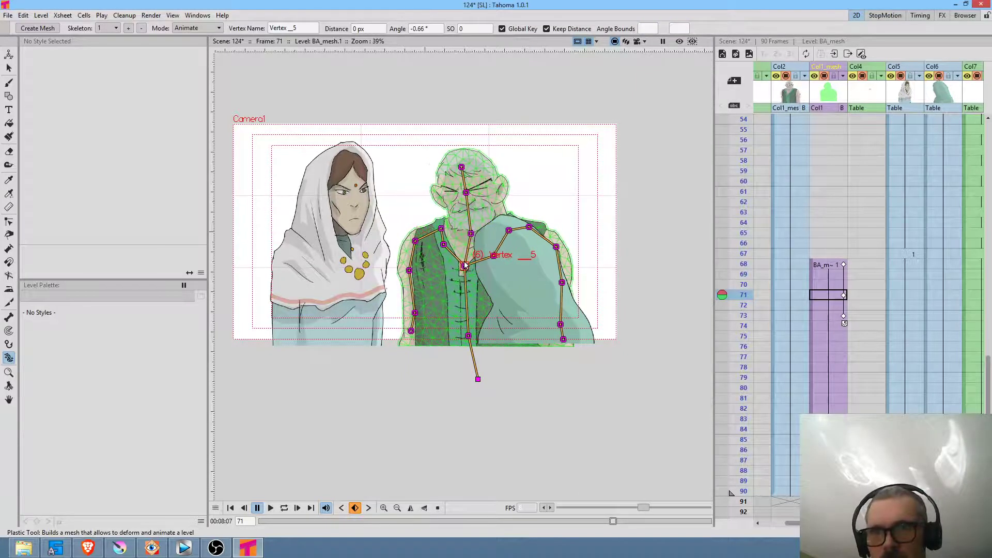
Insert a torso vertex between the chest and waist vertices in Build Skeleton mode and position it on the spine
click(190, 29)
click(192, 53)
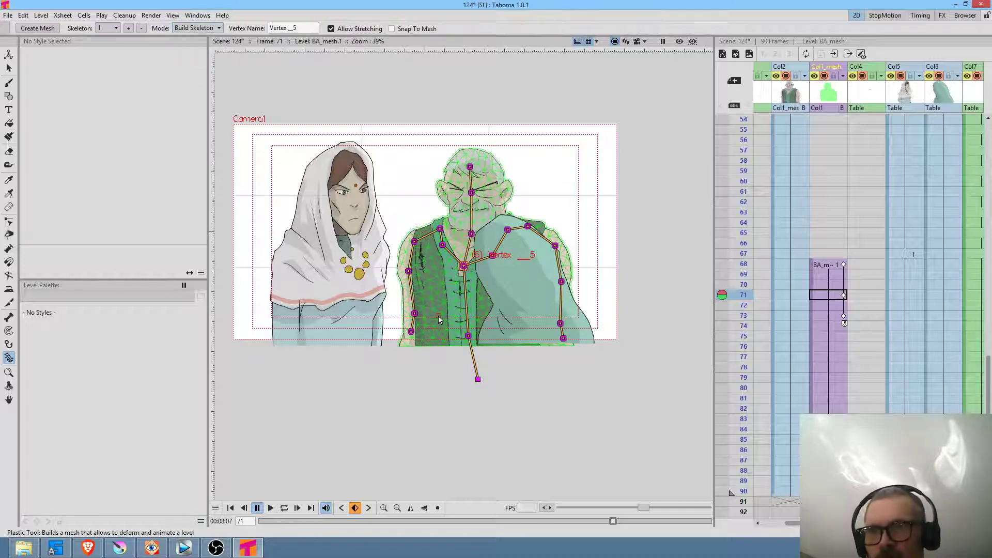
click(467, 300)
drag(468, 305, 468, 311)
Return the Plastic tool to Animate mode and rotate the chest vertex to 6.46° at frame 71
click(196, 29)
click(192, 61)
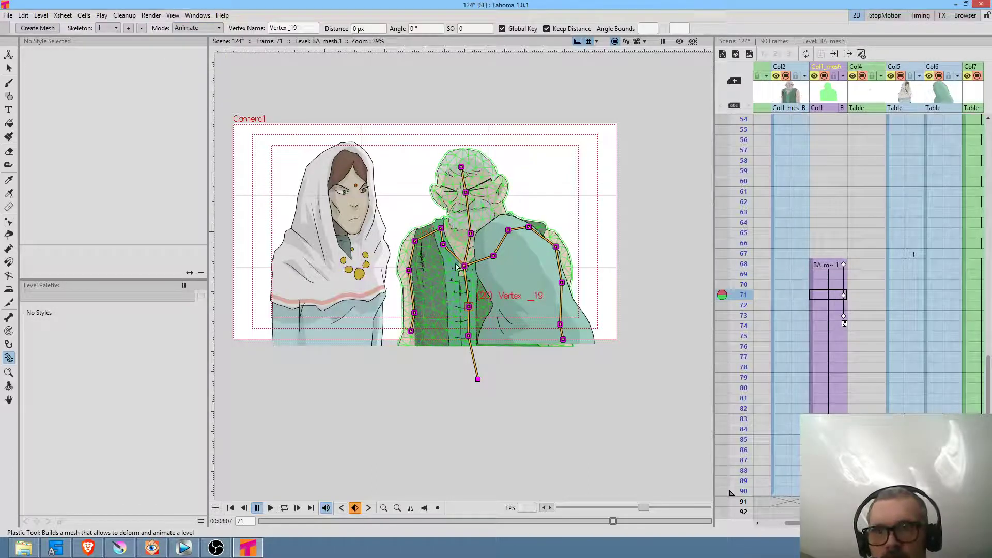
drag(464, 265, 460, 269)
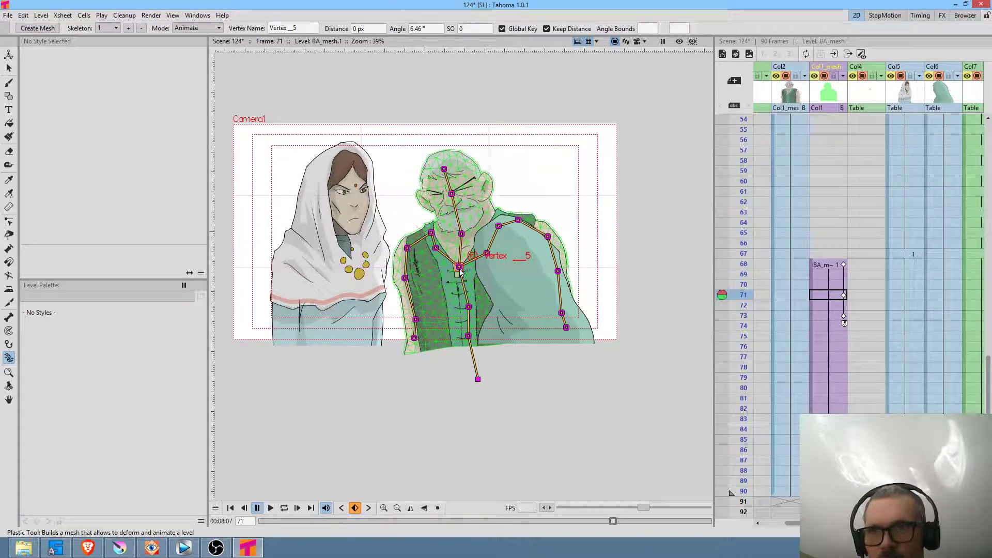
Play back the old man's mesh animation around frame 68 and move its keyframe from frame 73 to frame 74
click(825, 315)
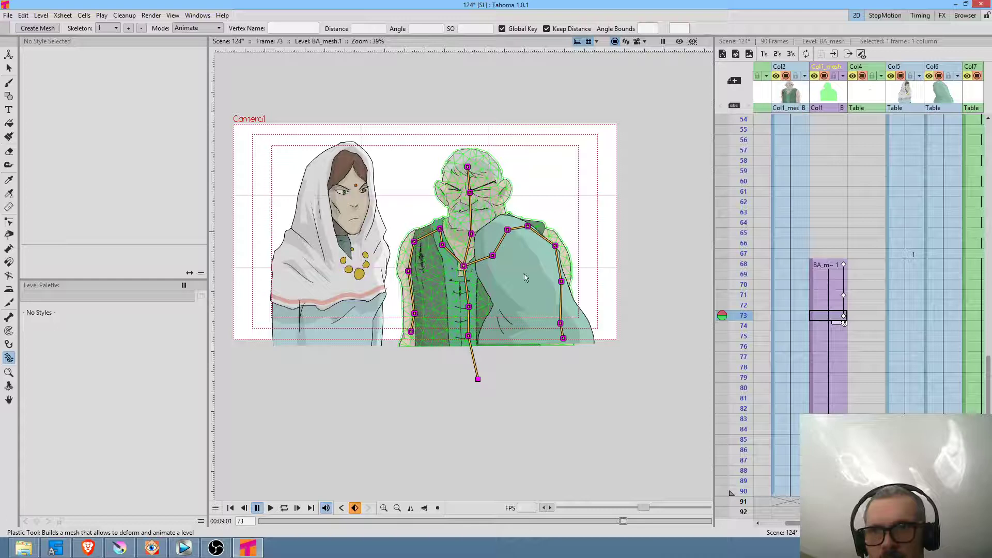
drag(742, 262, 752, 187)
key(l)
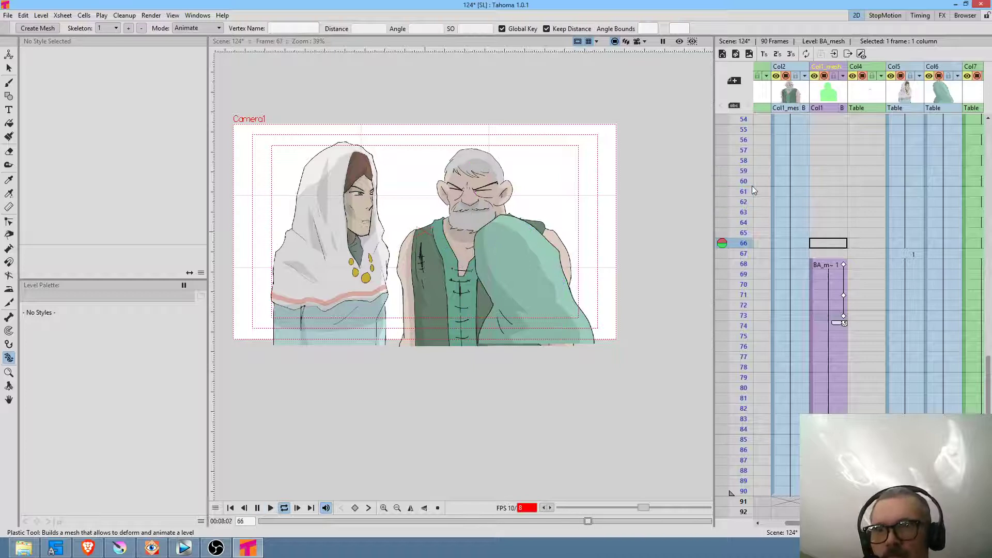
key(l)
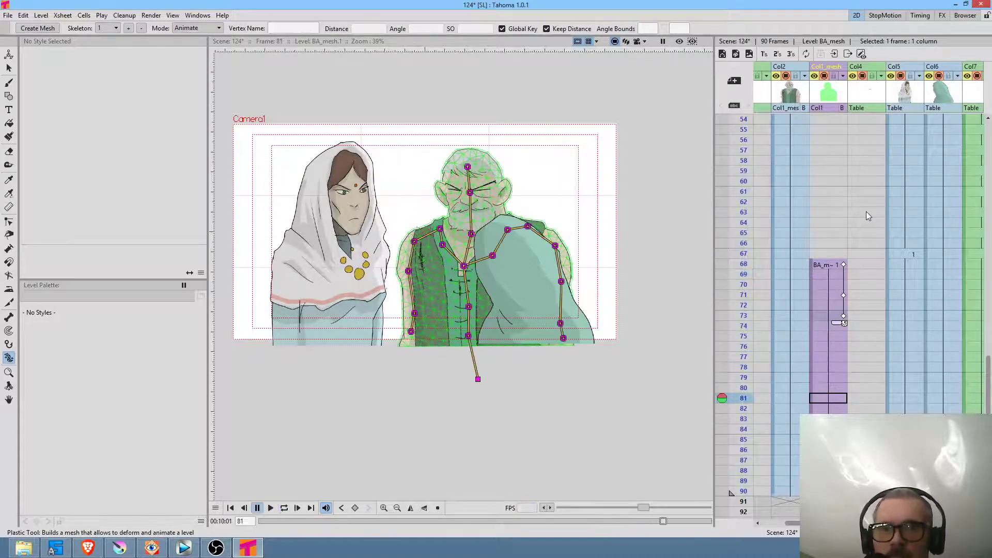
drag(843, 317, 844, 325)
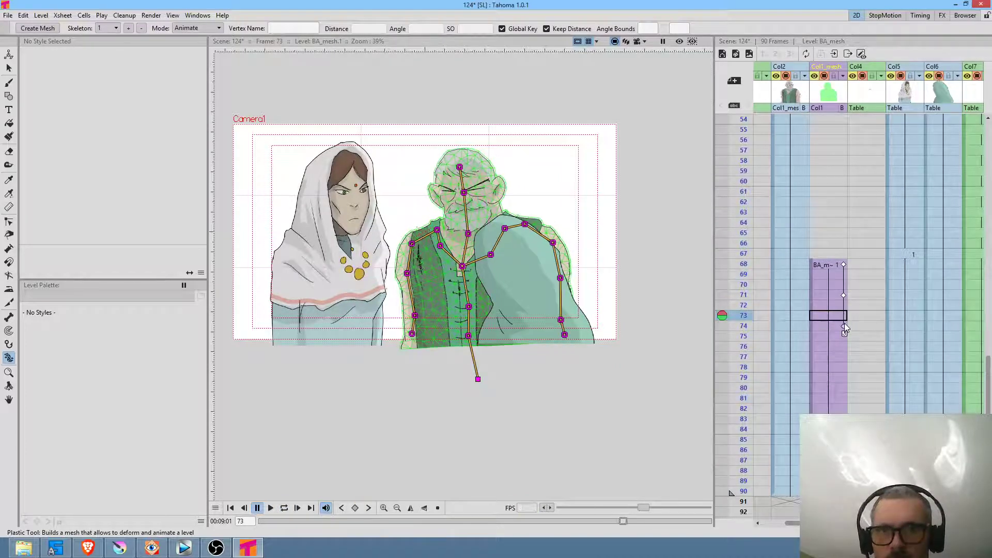
Hide the mesh column's overlay in the viewer and save the scene
click(824, 76)
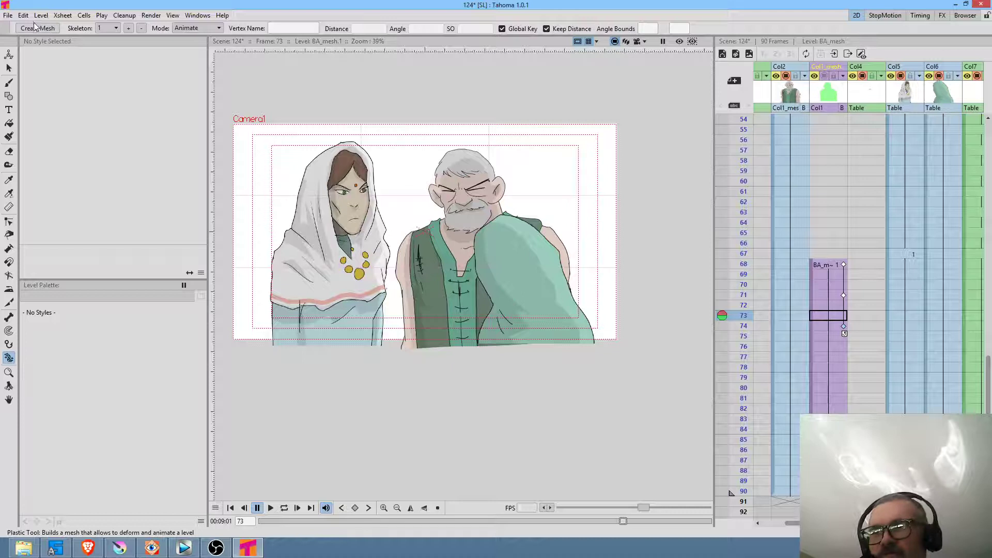
click(10, 16)
click(19, 49)
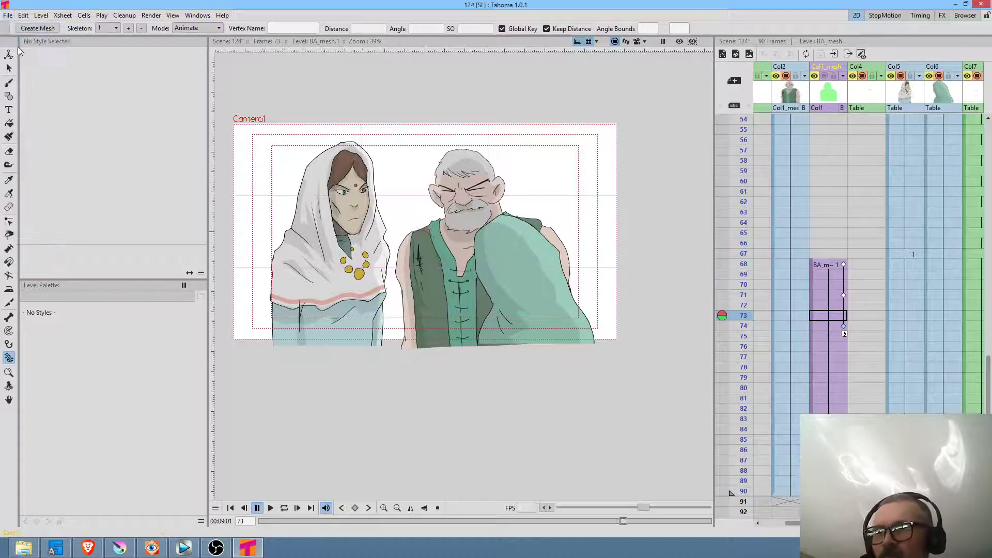
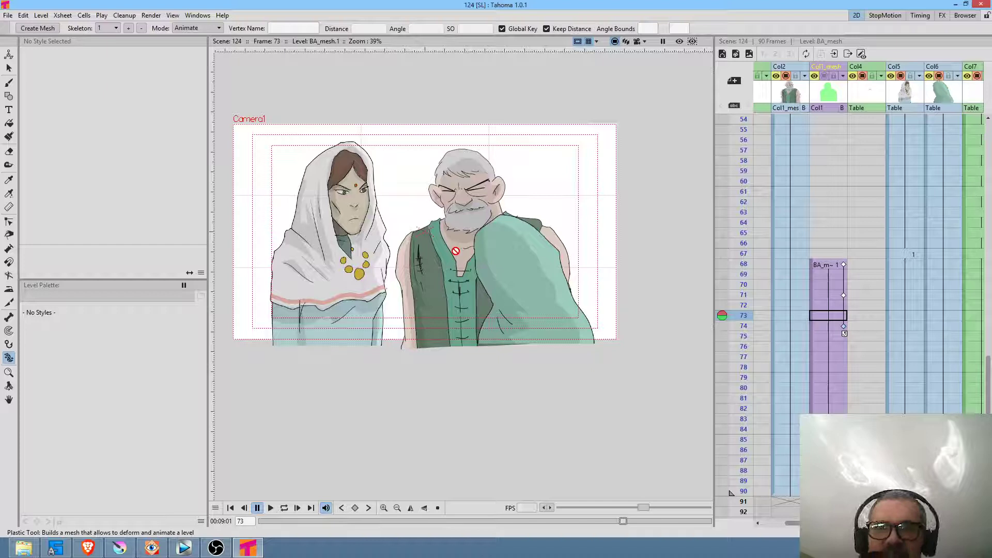
Save the scene again and play it back from frame 1 to review the animation
scroll(798, 130, up, 6)
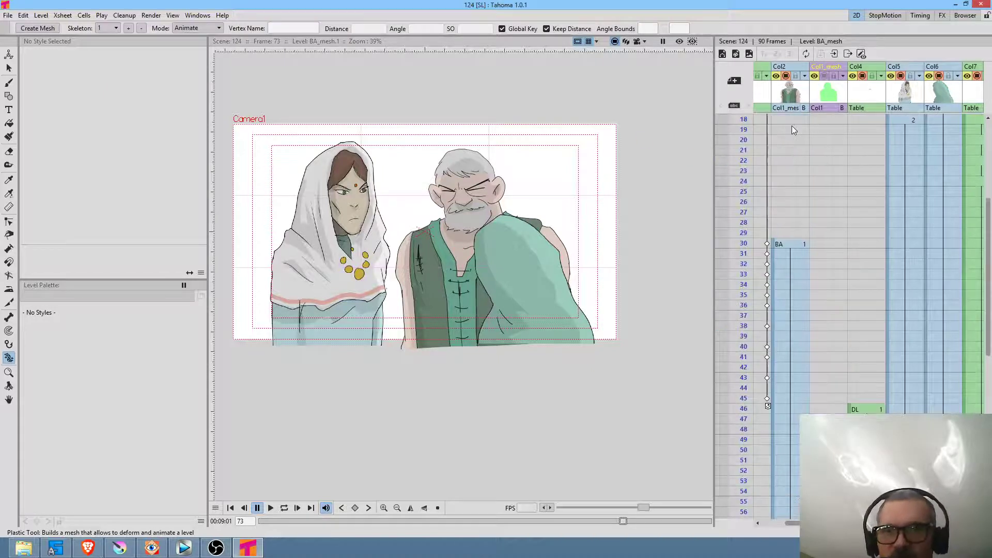
scroll(792, 134, up, 3)
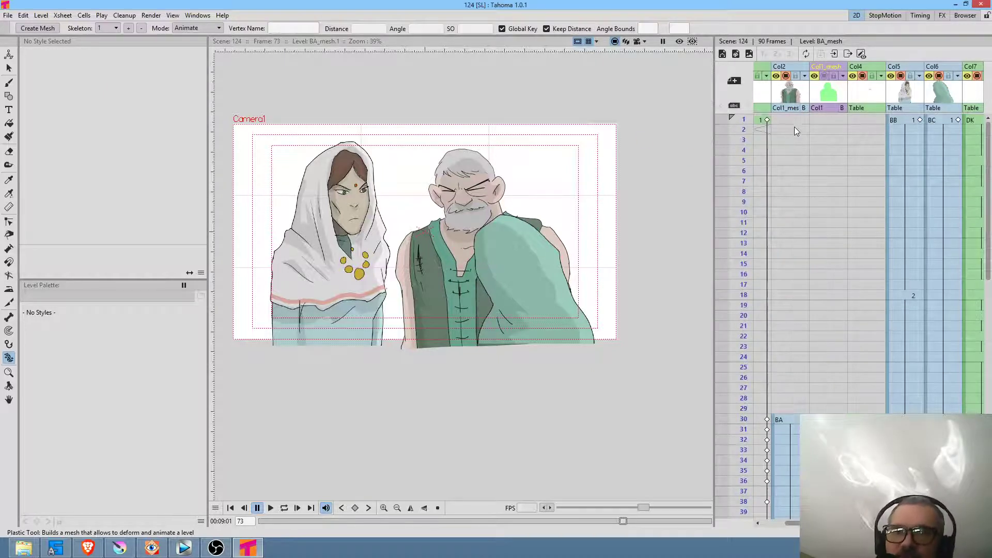
click(790, 120)
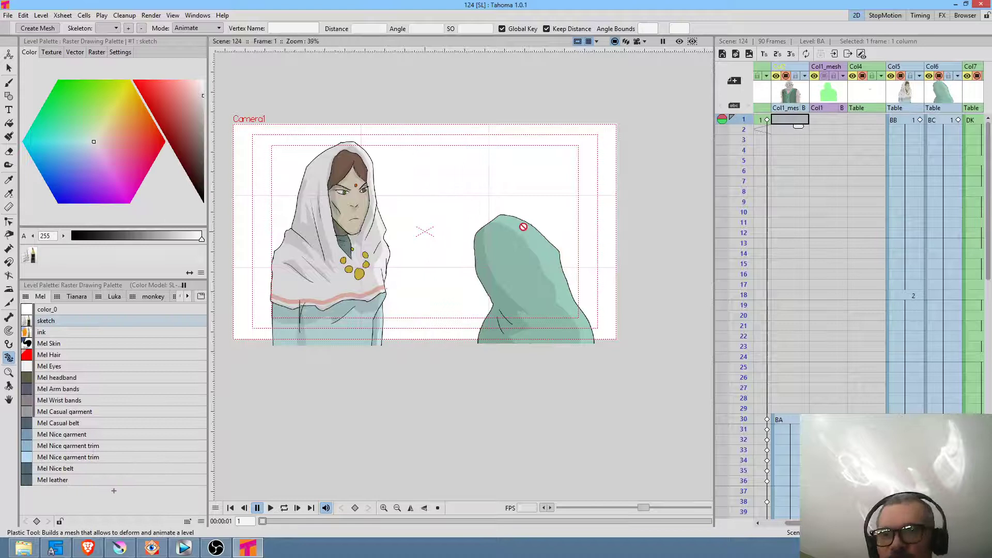
key(ctrl+s)
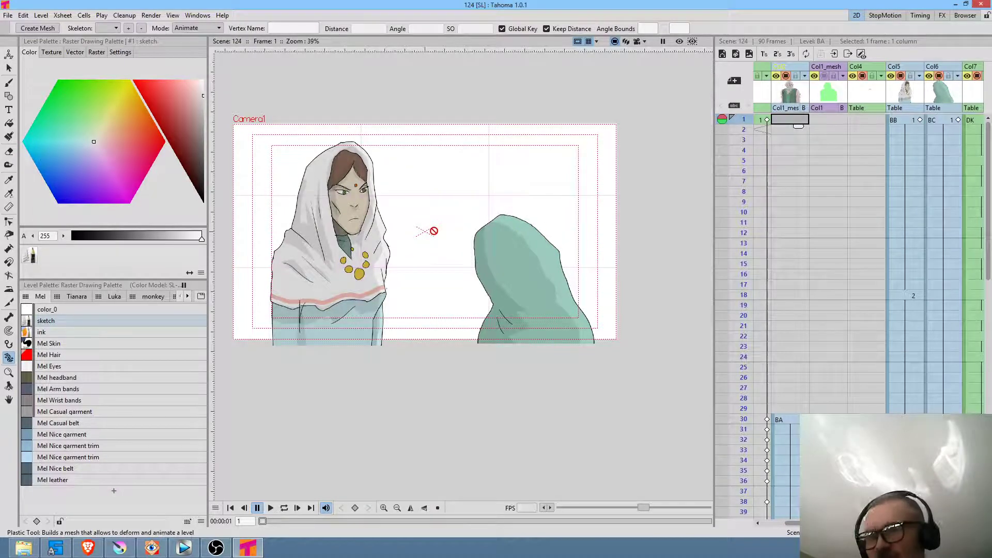
key(l)
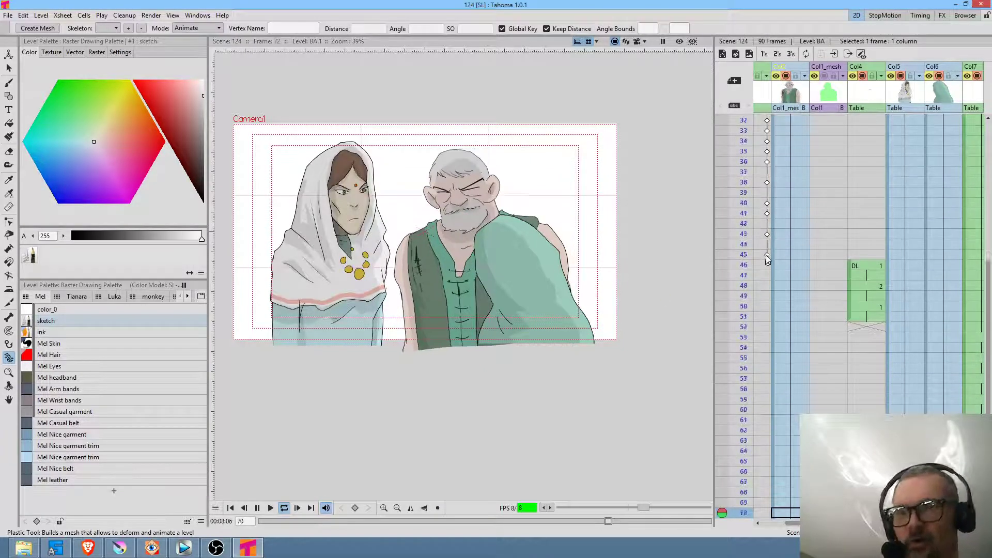
key(l)
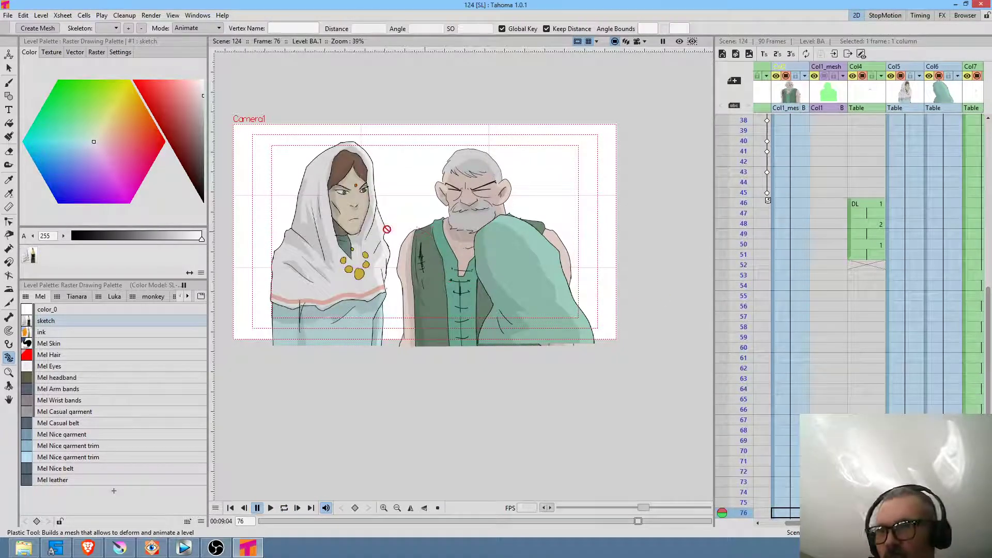
Open the Stage Schematic, enlarge it, and spread the BA_mesh and Col2 nodes farther apart
key(ctrl+alt+s)
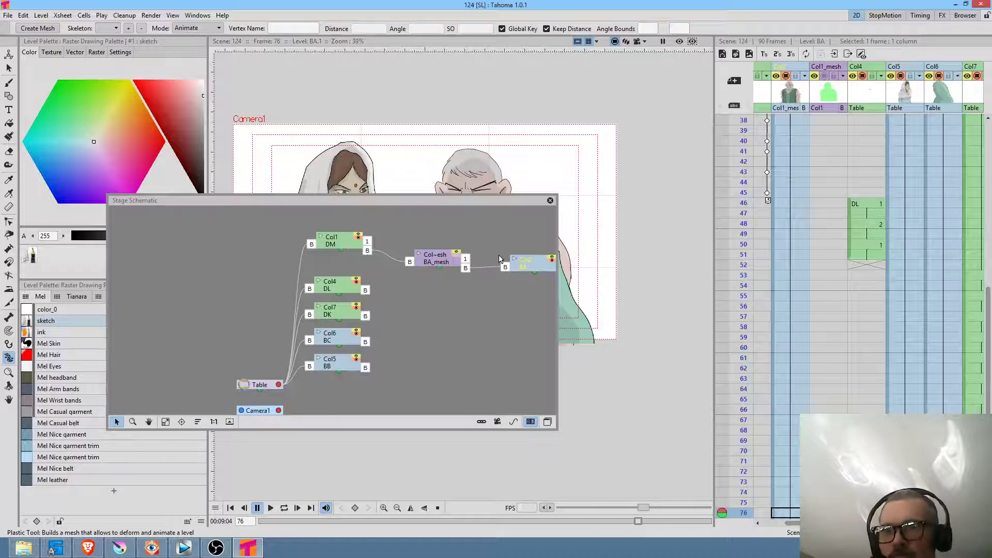
drag(396, 200, 373, 154)
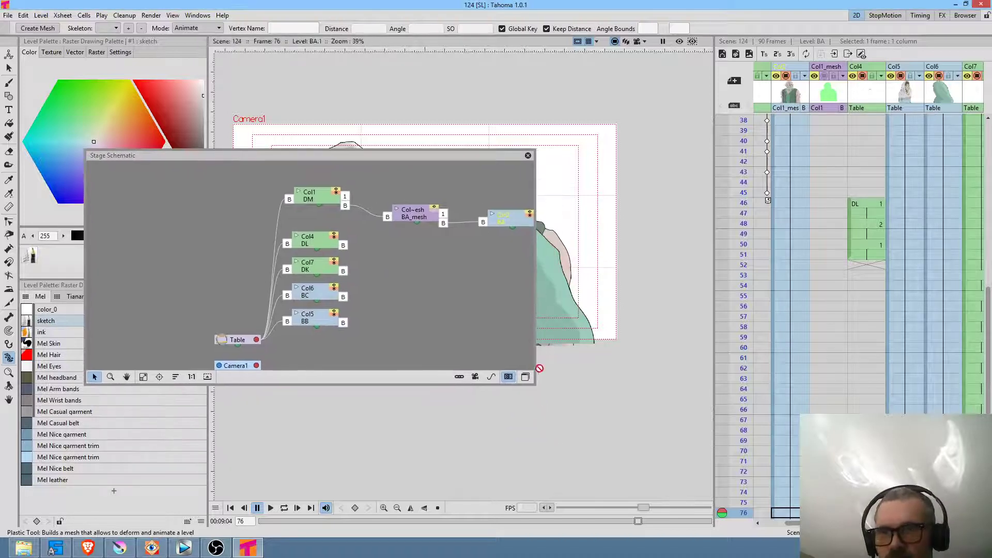
drag(663, 433, 706, 469)
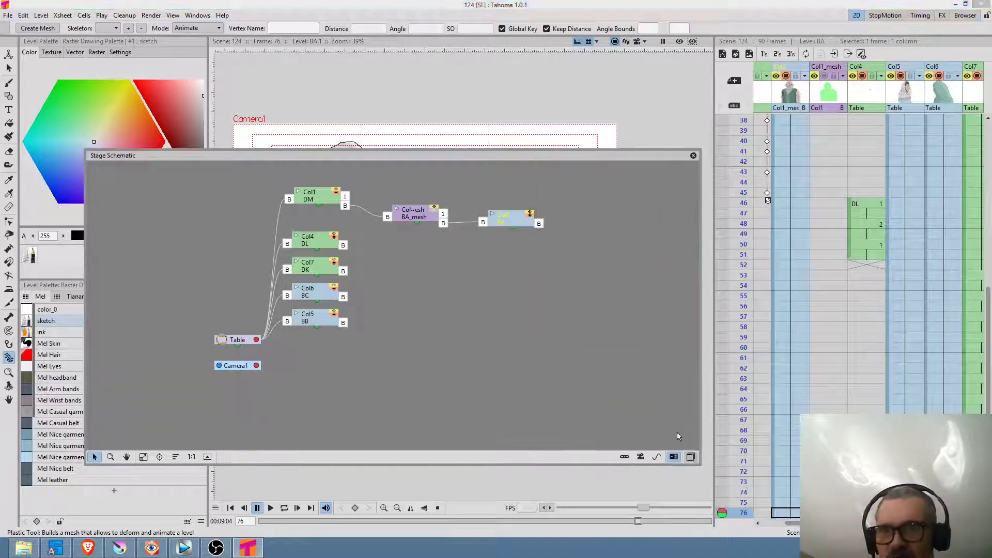
drag(514, 224, 596, 220)
drag(391, 220, 436, 216)
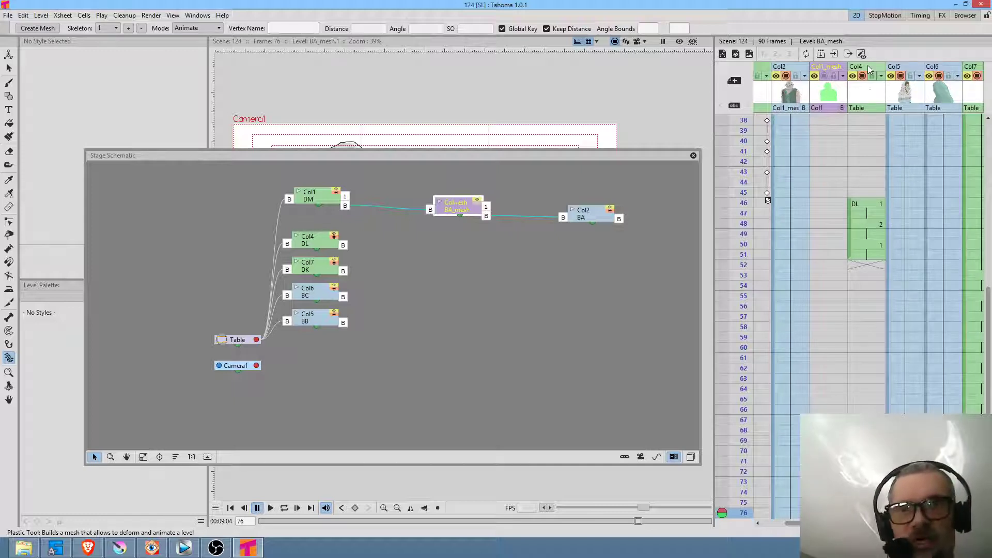
Parent the Col4 DL node to the BA_mesh node in the Stage Schematic and scrub the frames to check it
drag(311, 241, 591, 265)
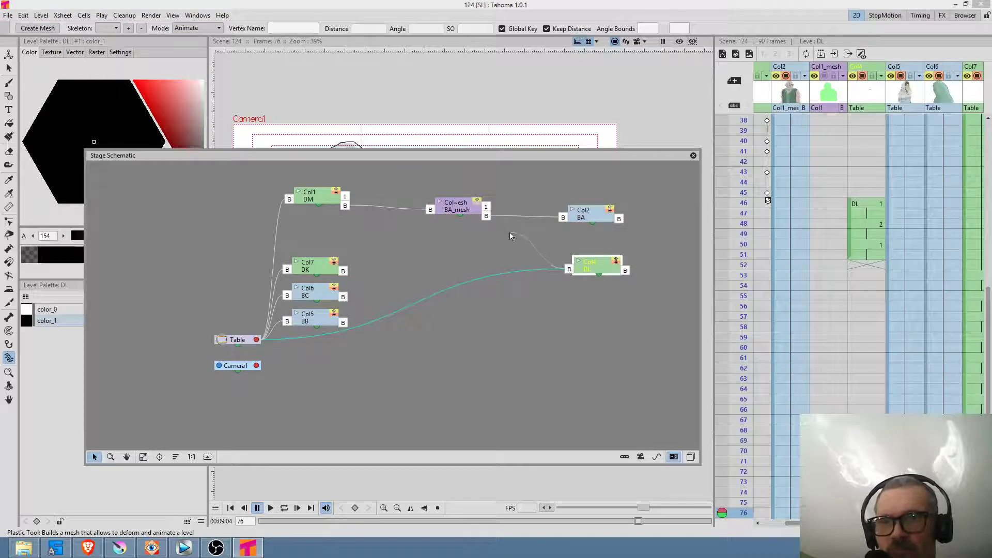
drag(488, 217, 587, 266)
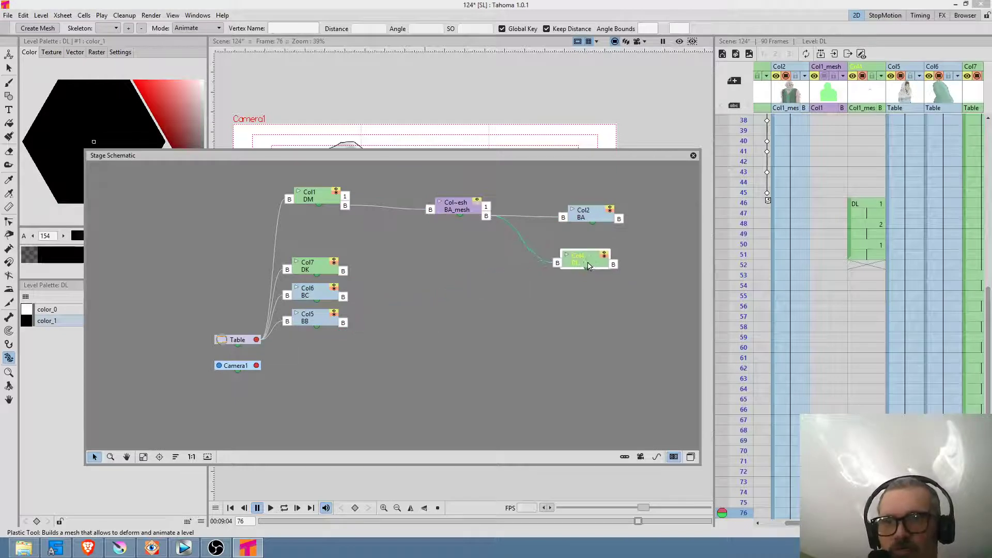
click(693, 155)
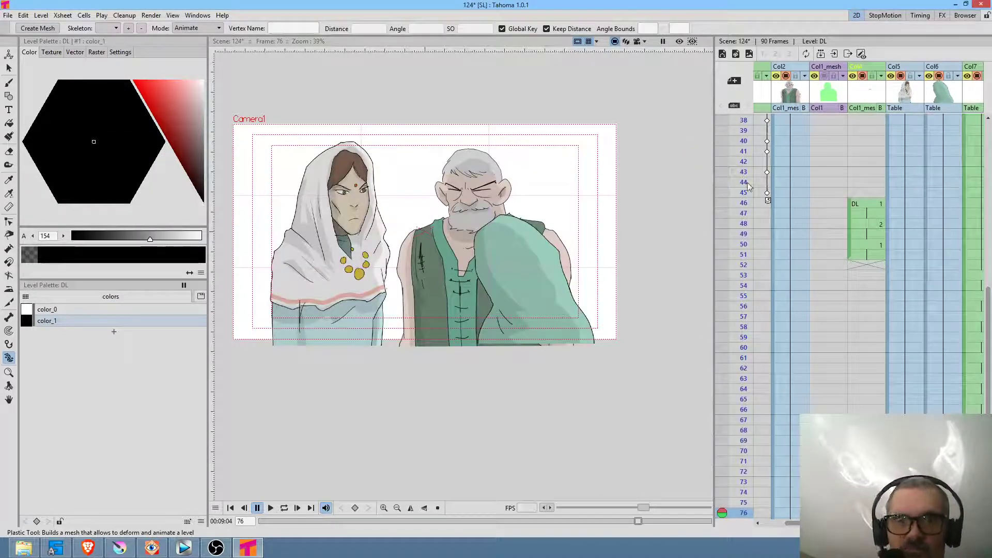
mouse_move(744, 156)
mouse_down()
mouse_move(742, 359)
mouse_move(741, 175)
mouse_move(738, 255)
mouse_move(733, 204)
mouse_move(732, 233)
mouse_move(698, 228)
mouse_up()
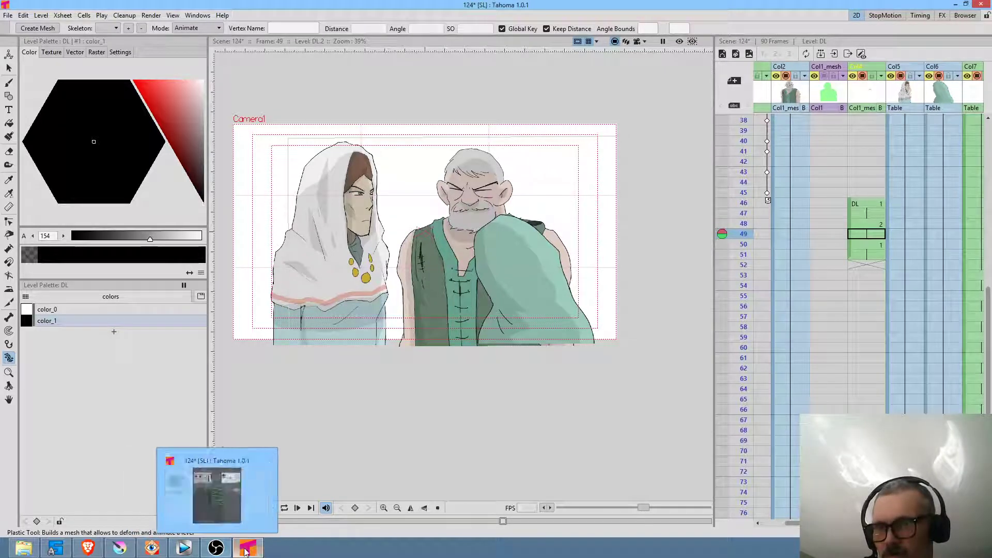
Try parenting the Col4 DL node to the Col2 BA node in the Stage Schematic
key(s)
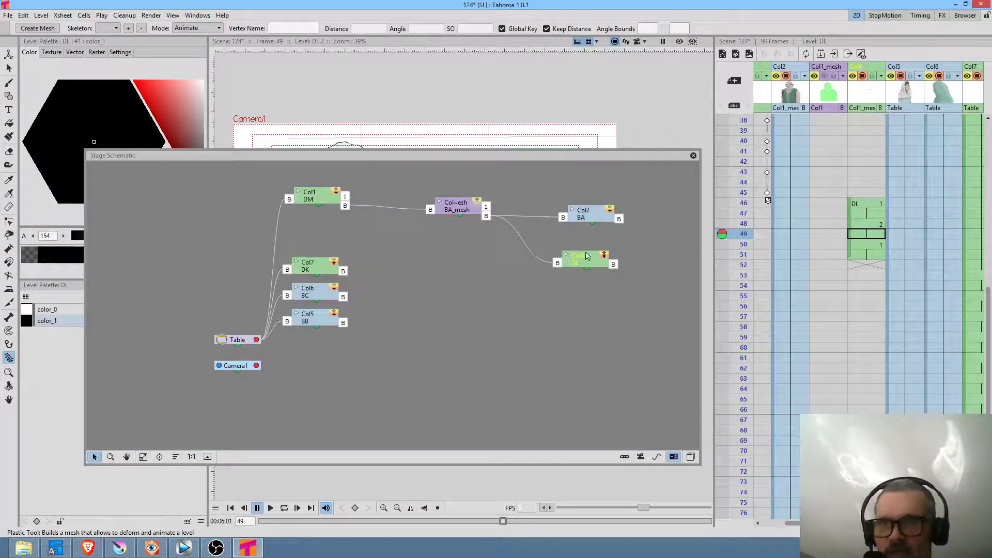
drag(568, 265, 608, 271)
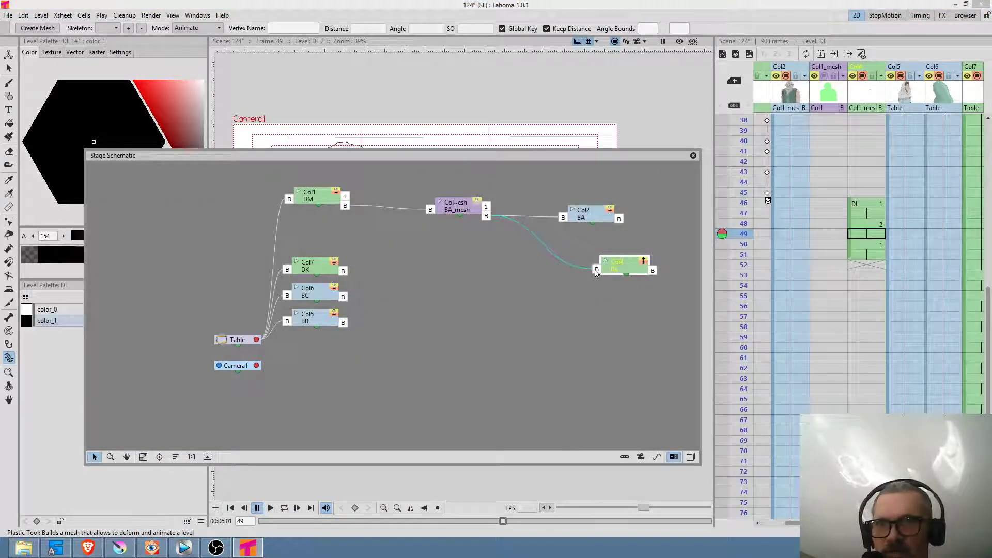
drag(618, 224, 618, 221)
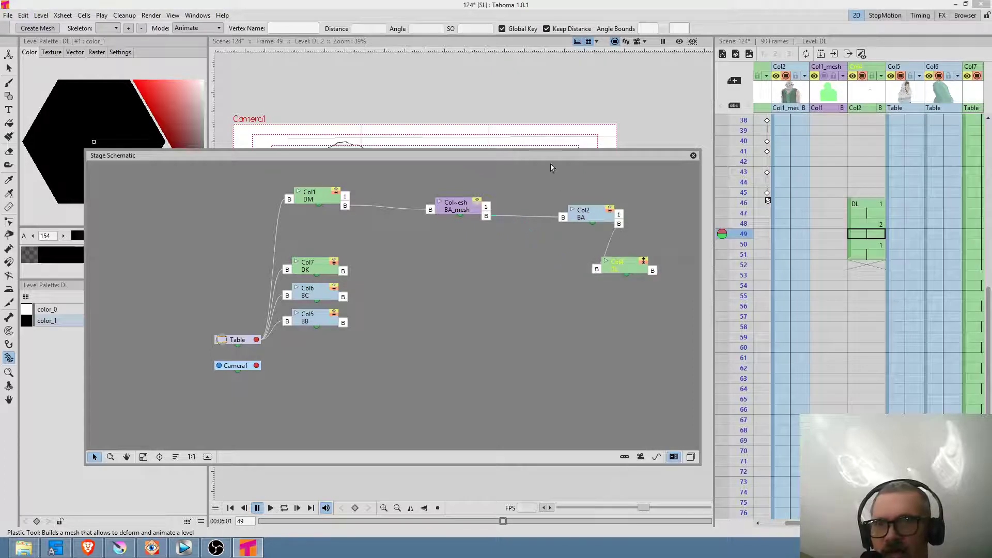
drag(548, 156, 465, 1)
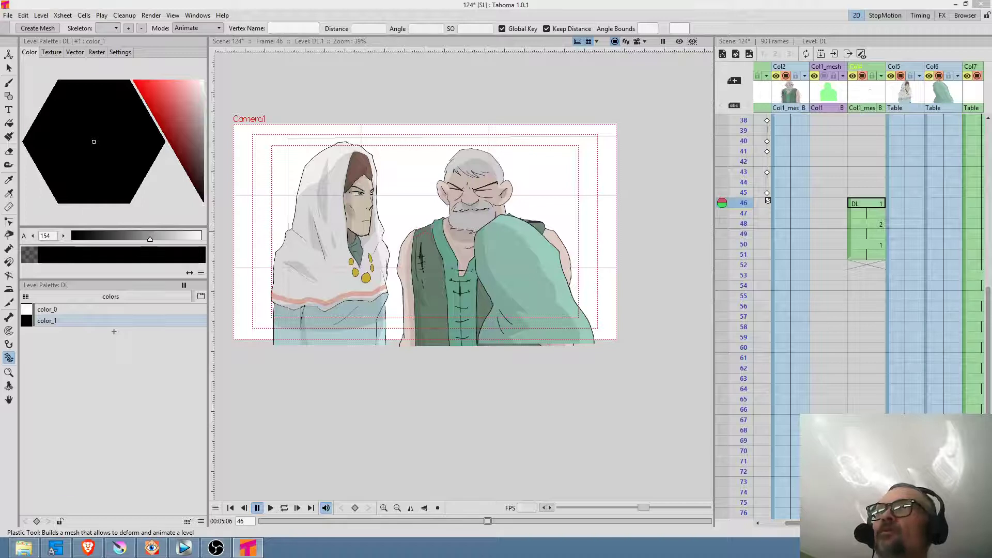
Move the Col4 DL drawing at frame 46 to X -300.58 px, Y 59.93 px with the Animate tool
click(770, 202)
click(866, 203)
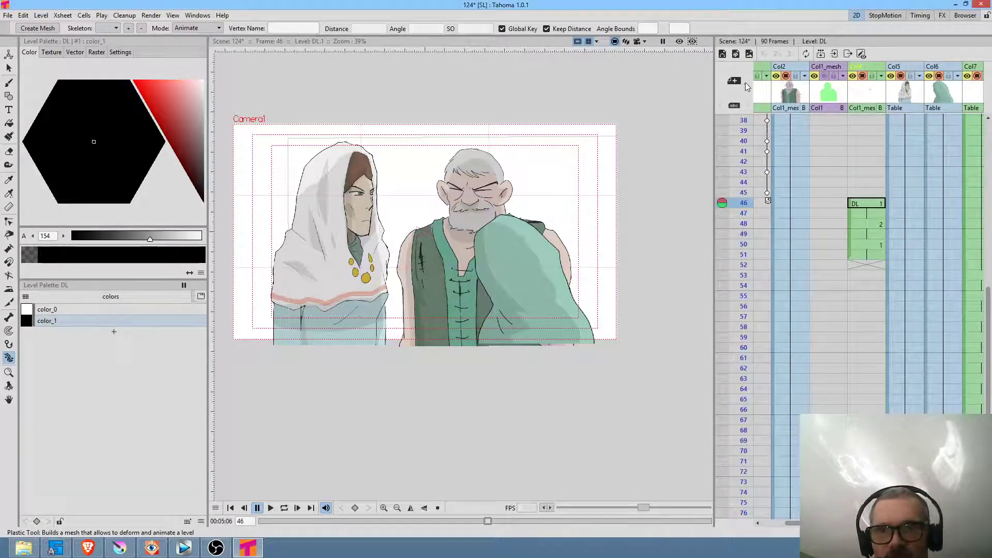
click(867, 206)
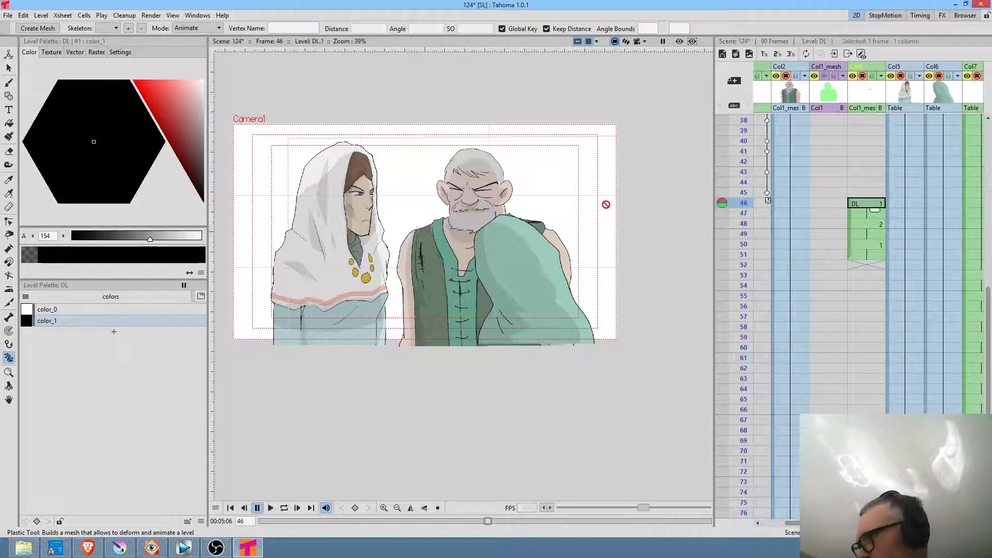
key(a)
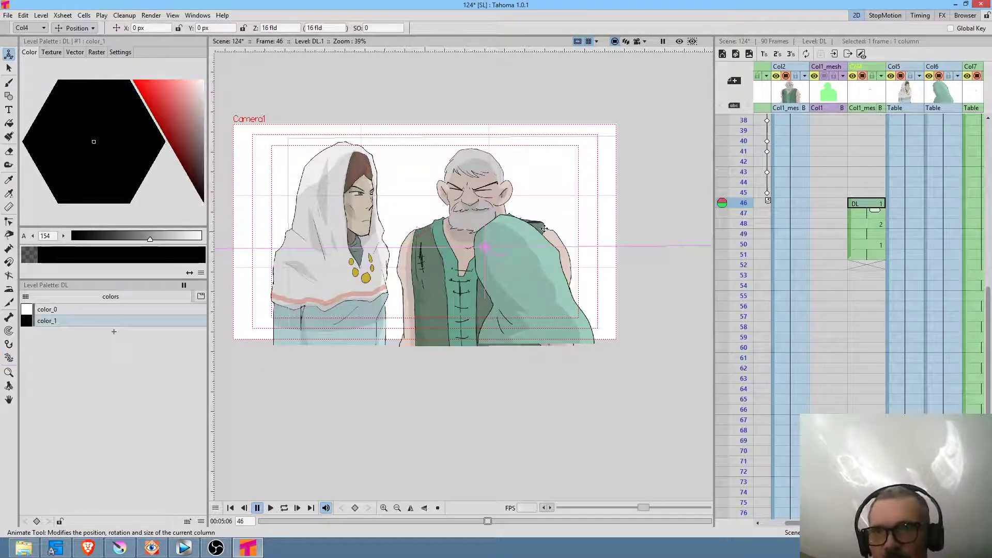
drag(531, 236, 469, 223)
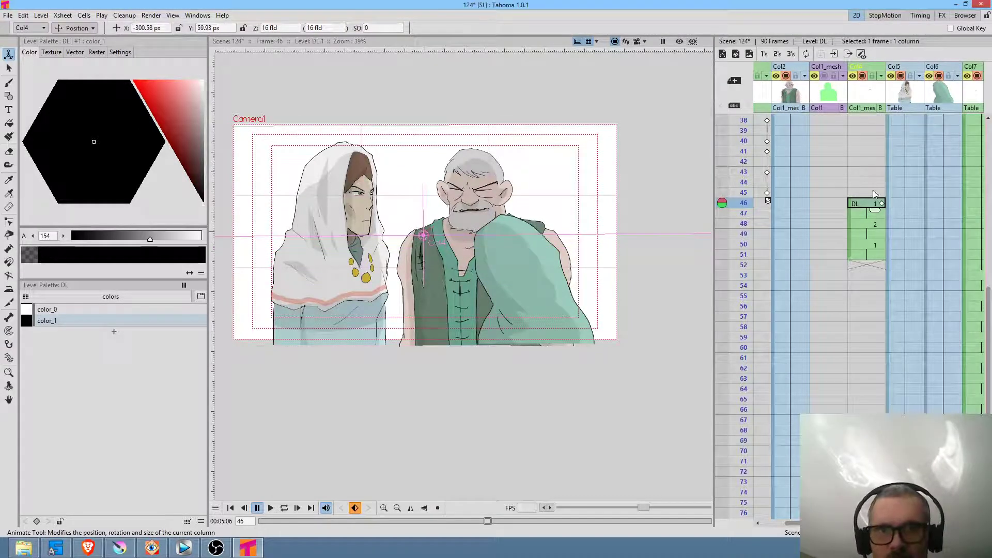
Lower the old man through Col1 at frame 30 to X 1320.91 px, Y -209.48 px
mouse_move(744, 203)
mouse_down()
mouse_move(742, 305)
mouse_move(739, 118)
mouse_move(732, 227)
mouse_move(735, 190)
mouse_up()
scroll(824, 215, left, 1)
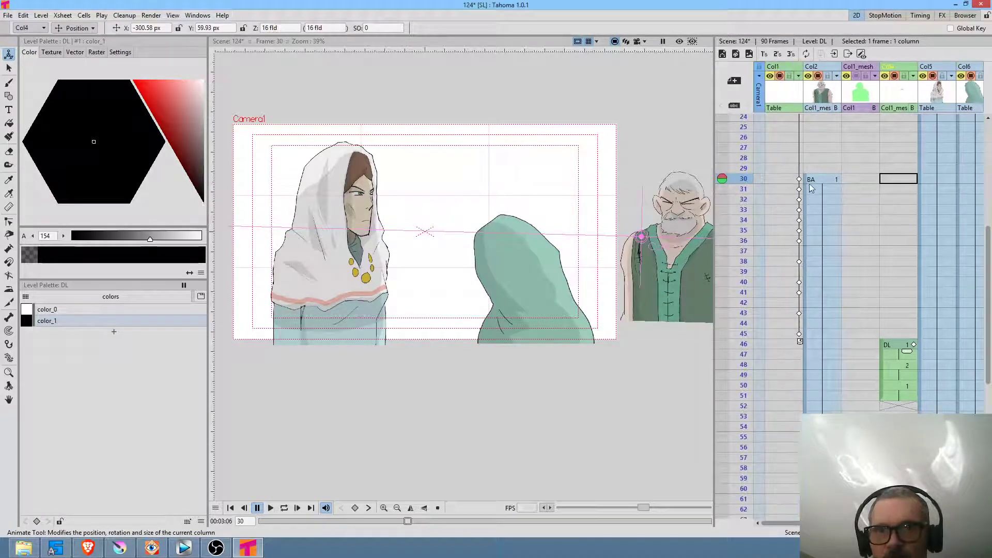
click(789, 180)
drag(679, 274, 681, 299)
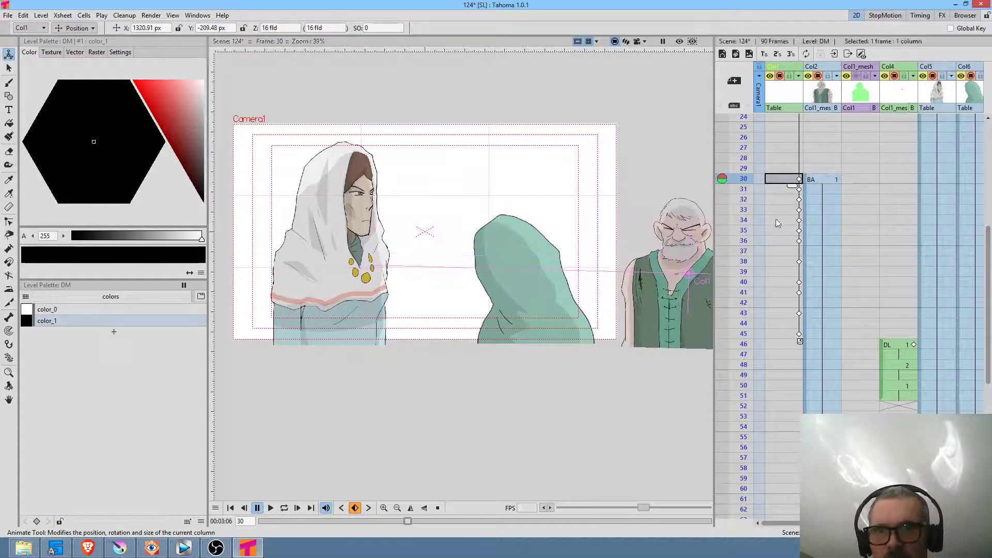
Reposition the old man through Col1 at frames 32 and 35 with the Animate tool
click(783, 190)
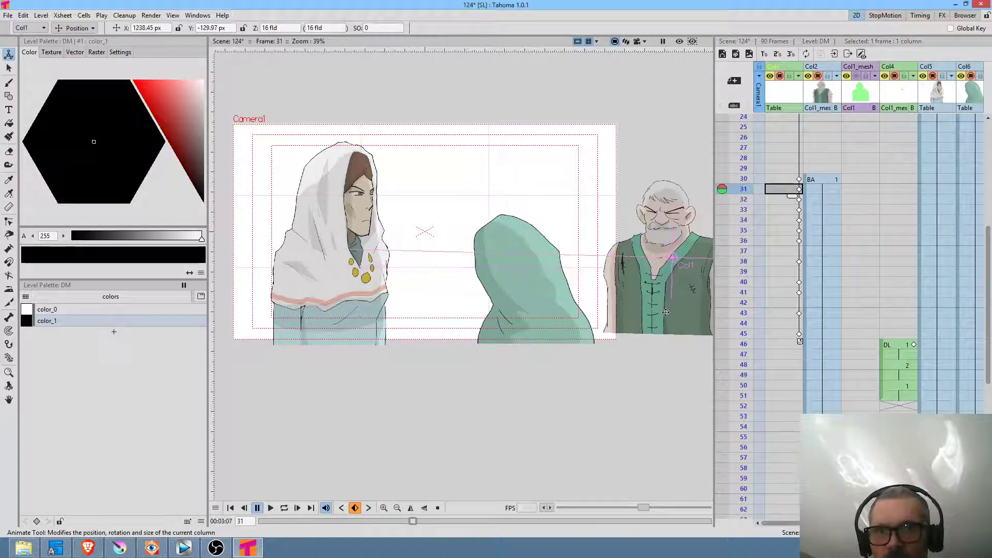
key(Down)
drag(683, 270, 645, 289)
key(Down)
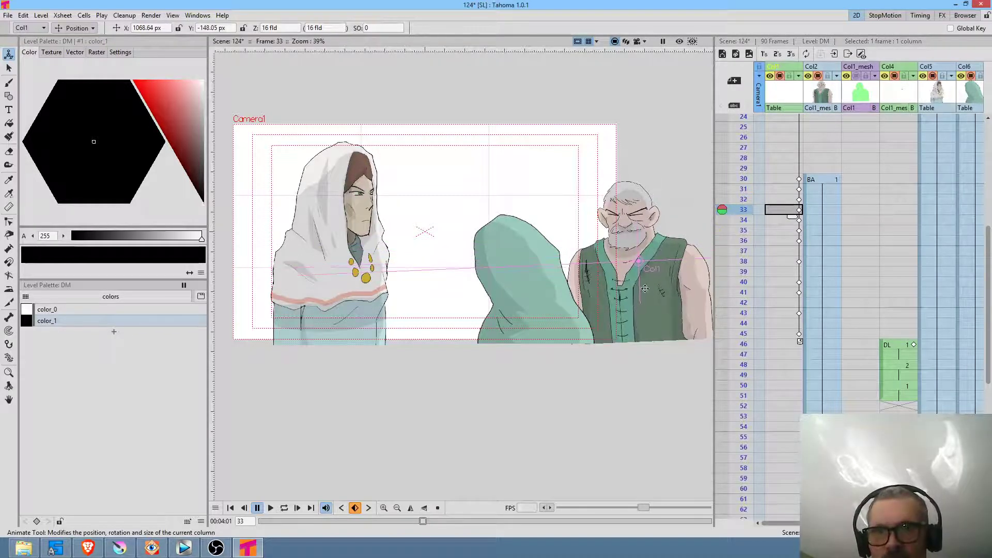
click(780, 220)
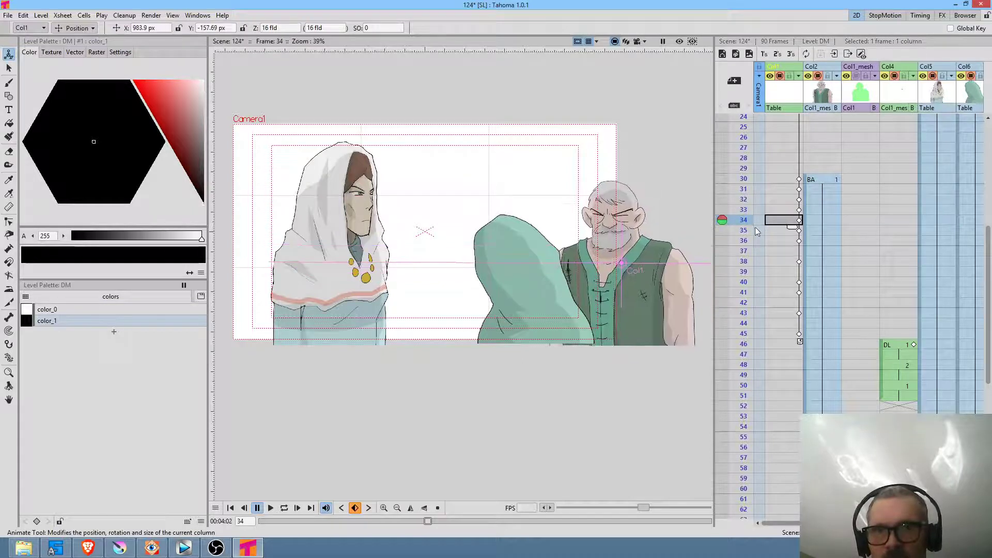
click(781, 230)
drag(650, 281, 623, 295)
click(781, 241)
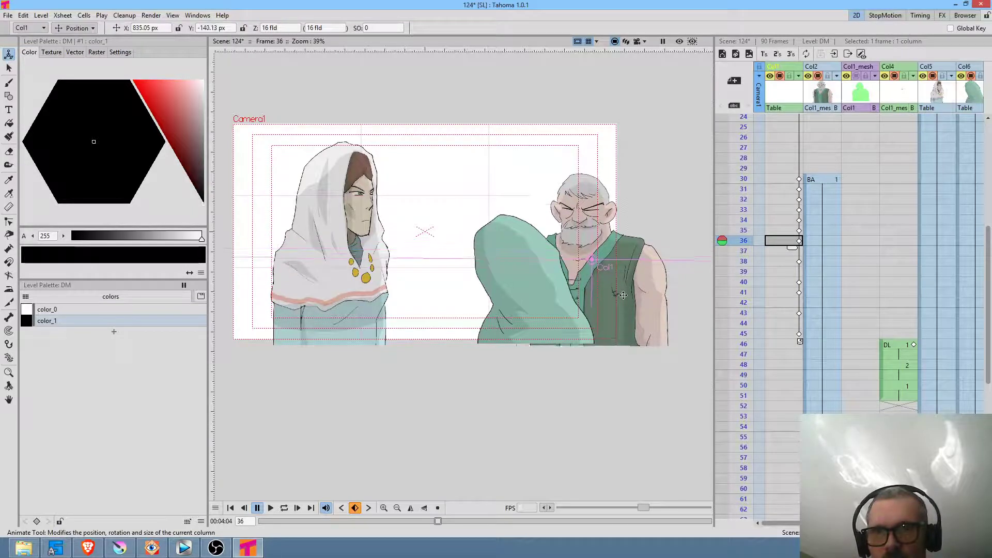
Check the old man's Col1 positions at frames 38 to 41 and play the animation from frame 30
click(778, 261)
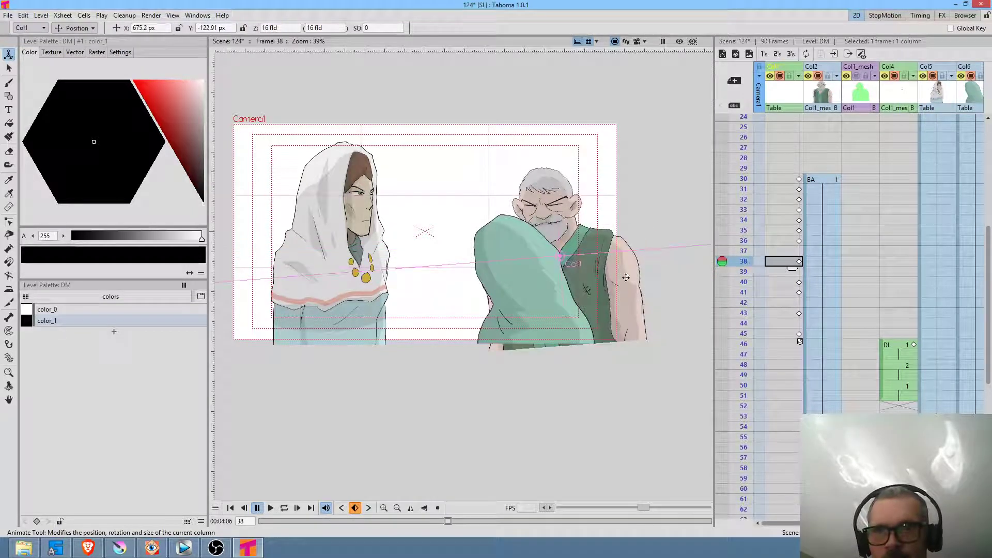
click(770, 271)
click(779, 282)
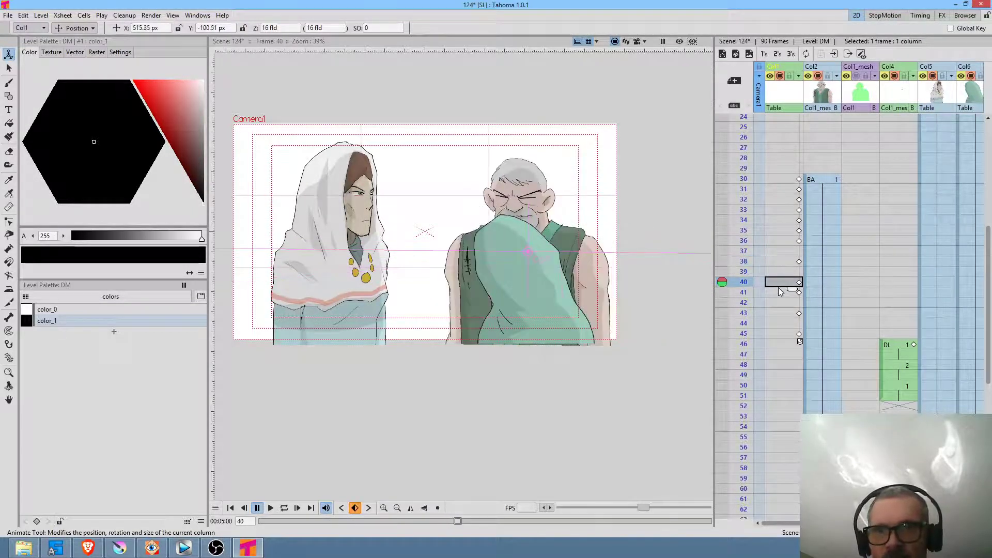
click(779, 292)
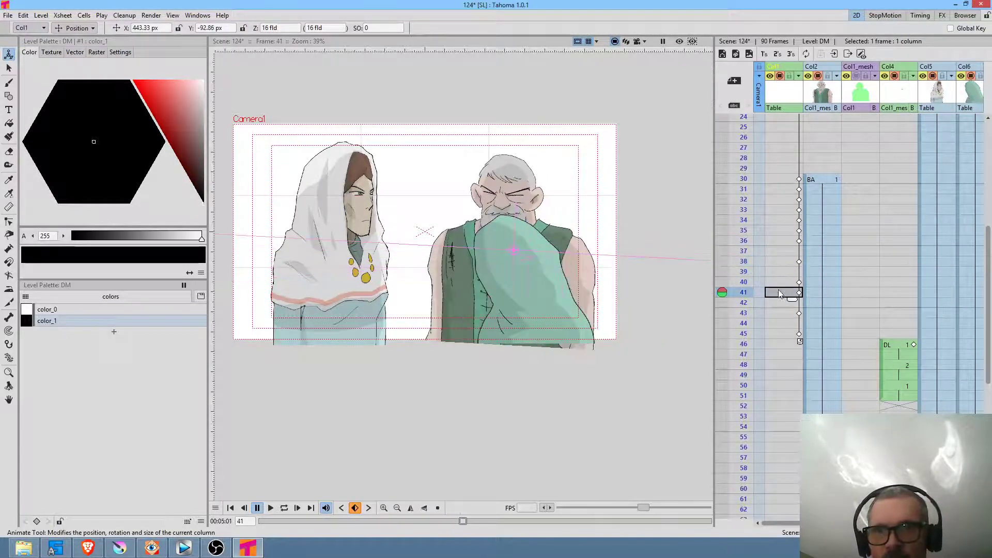
click(738, 178)
key(l)
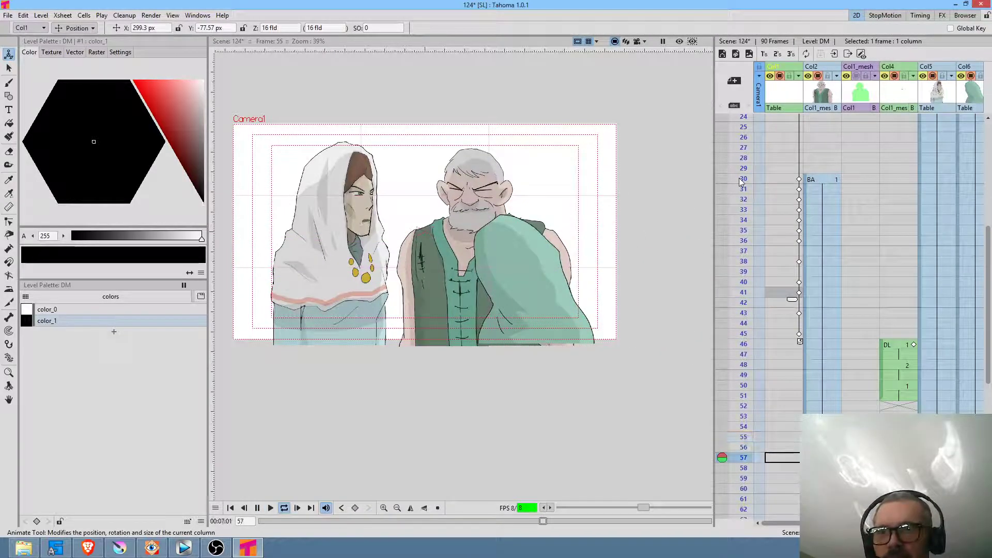
key(p)
Extend the Col7 DK drawing held at frame 52 and the Col5 BB drawing held at frame 66 by two frames each
scroll(873, 294, right, 1)
scroll(878, 294, down, 3)
scroll(909, 305, right, 1)
click(932, 317)
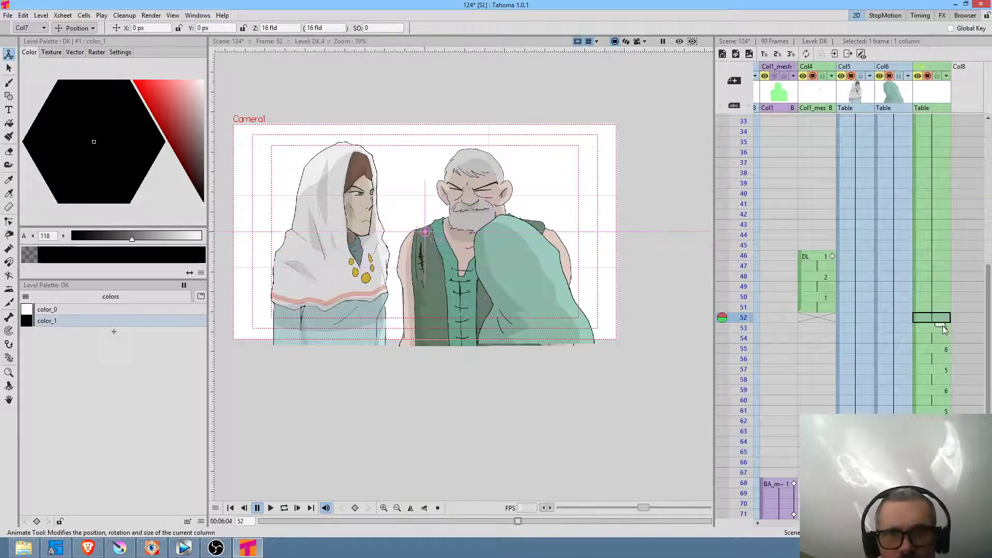
drag(939, 324, 939, 346)
scroll(940, 367, down, 6)
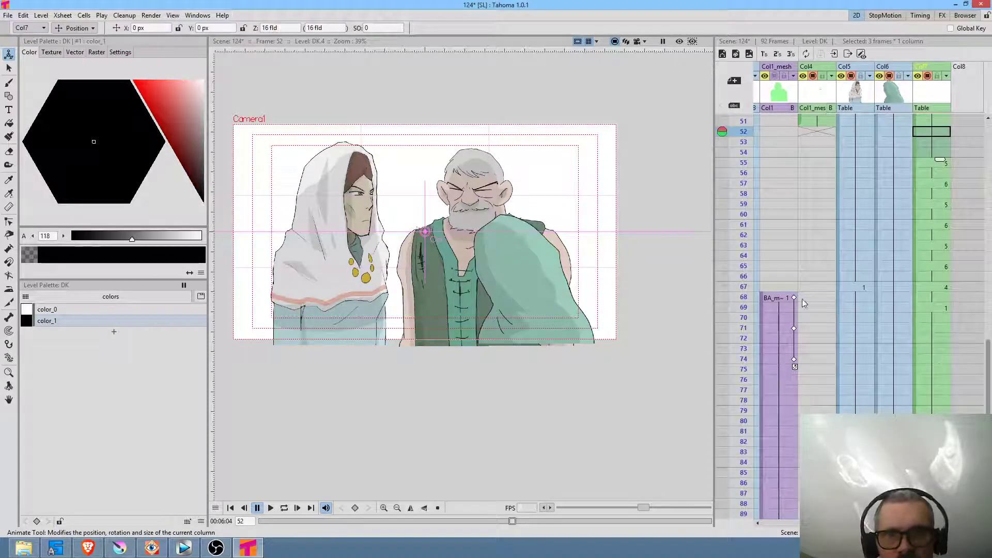
click(862, 278)
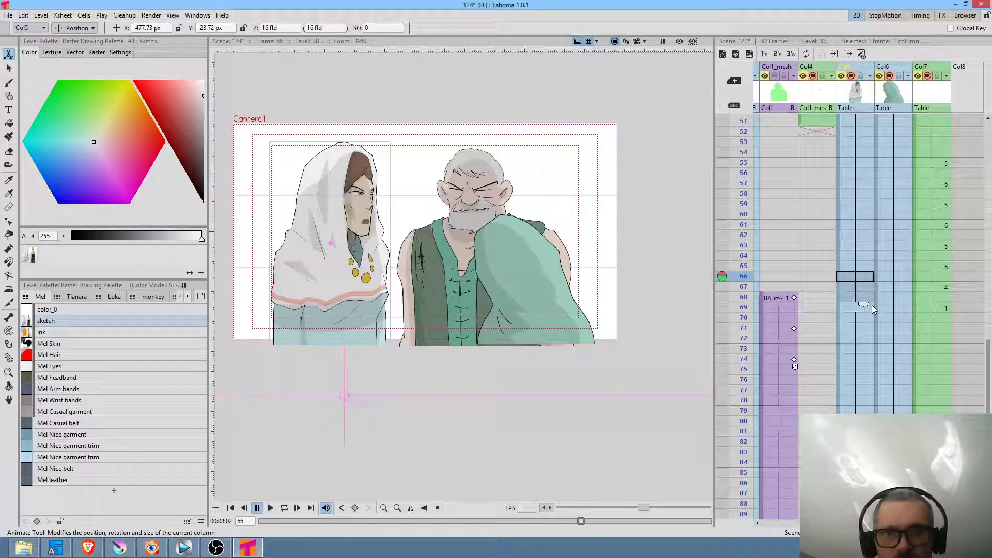
Play the animation from frame 44 to check the longer holds
scroll(899, 227, up, 4)
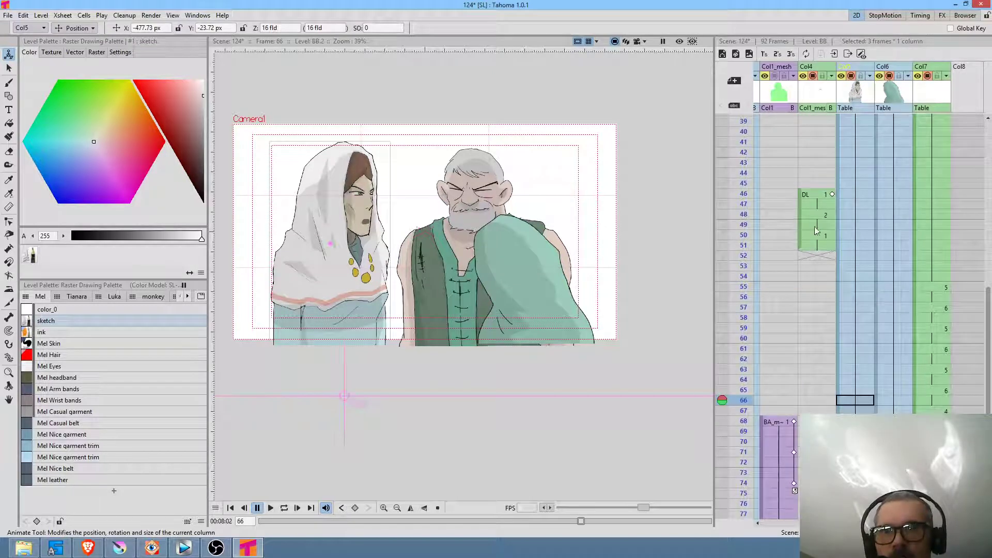
click(739, 173)
key(l)
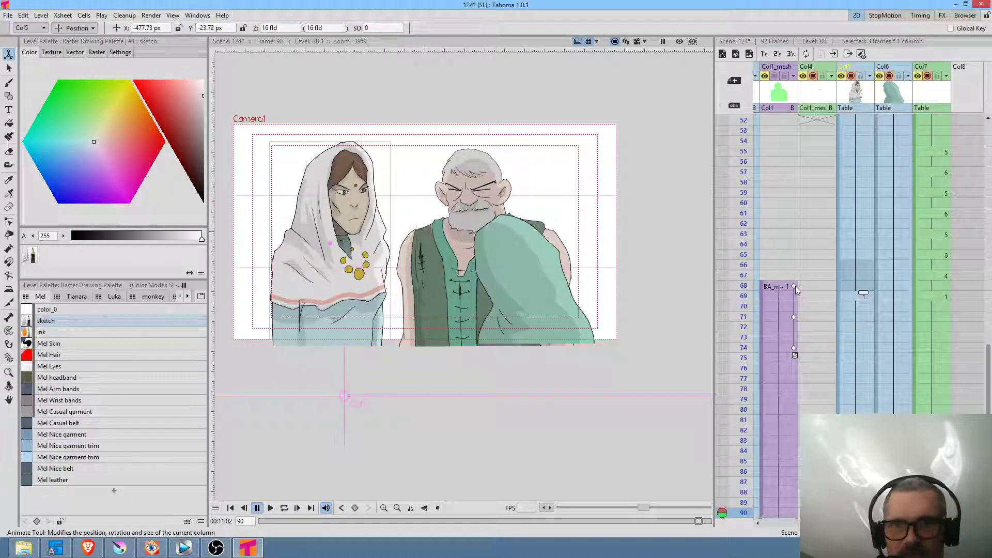
Shift the three Col1_mesh keyframes four frames later so they start at frame 72
scroll(823, 264, down, 3)
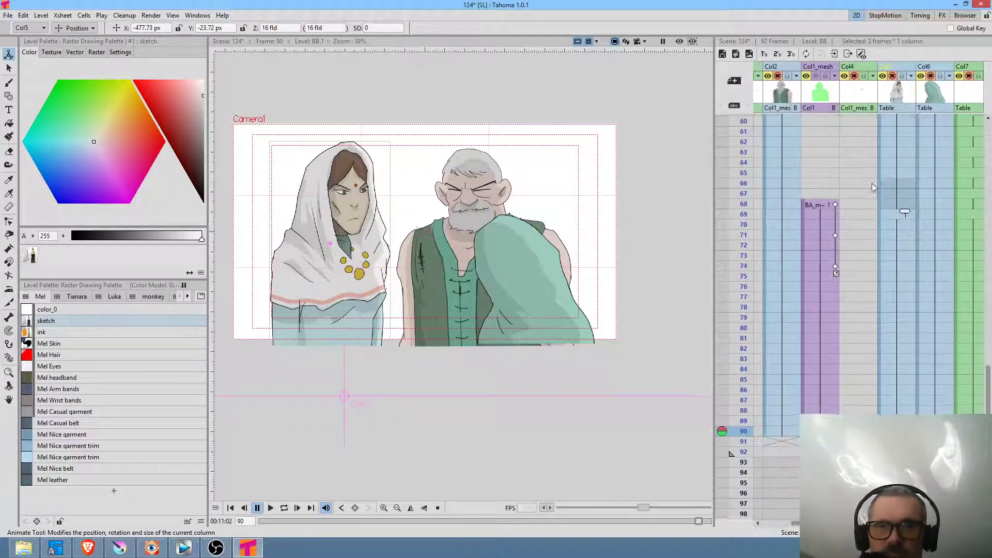
click(835, 203)
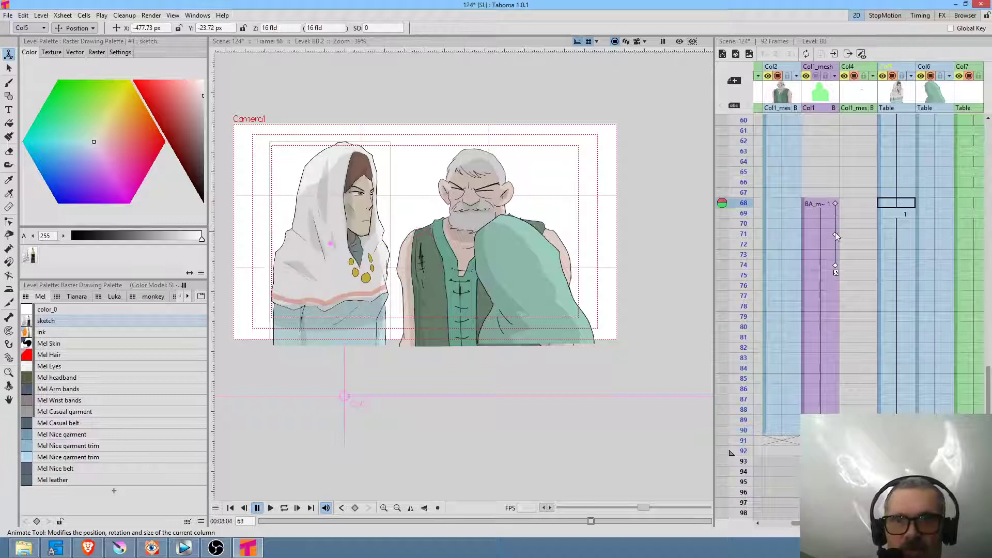
click(835, 234)
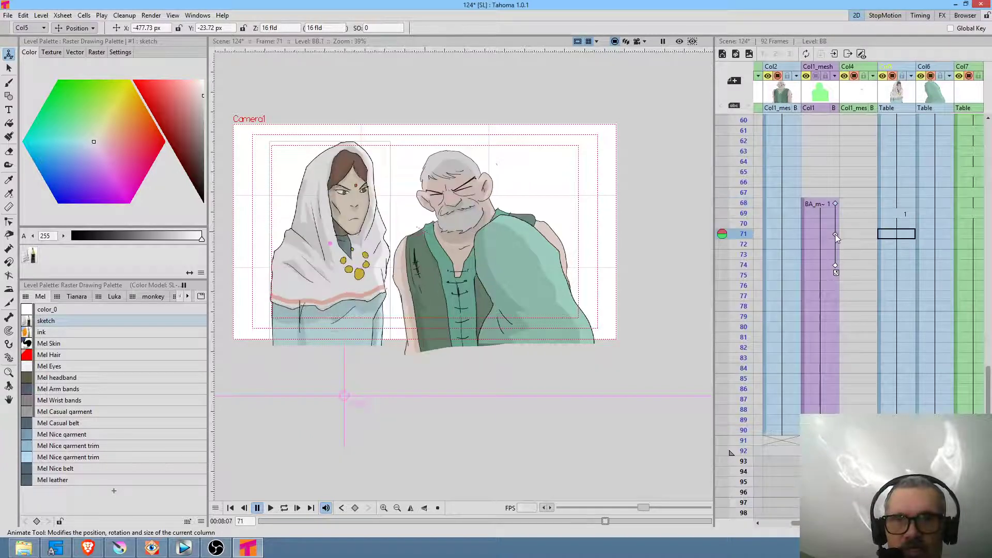
click(835, 265)
drag(835, 203, 838, 242)
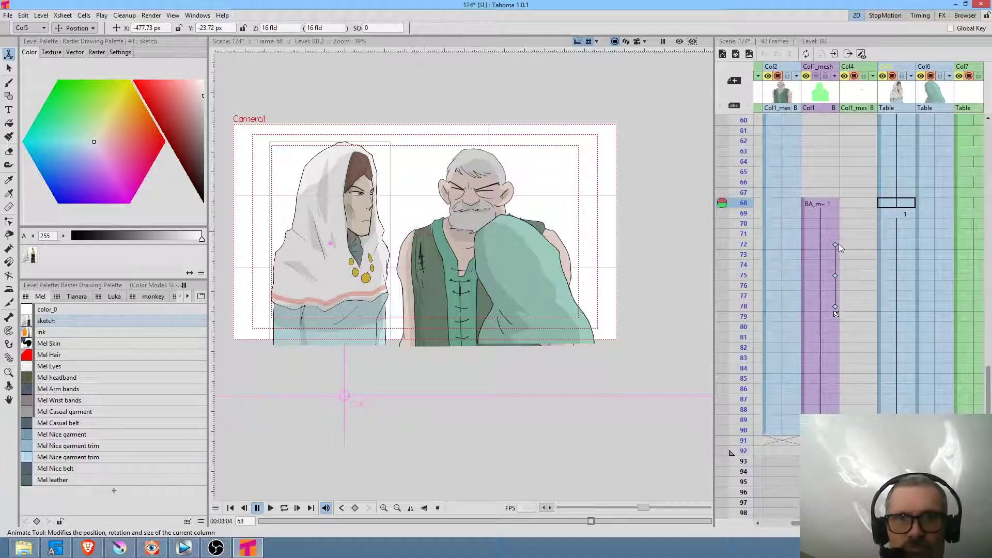
Play the animation from frame 63 to check the shifted mesh movement
click(734, 152)
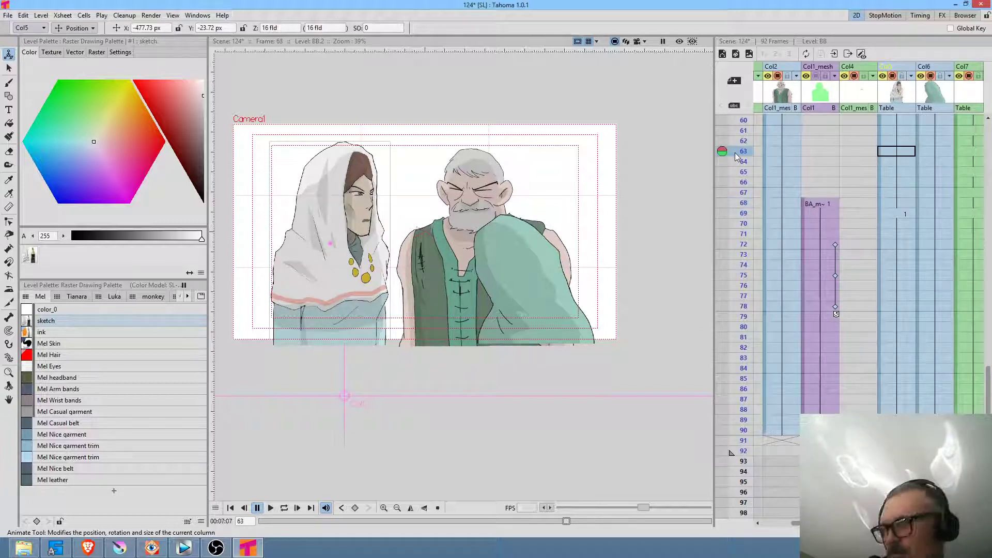
key(p)
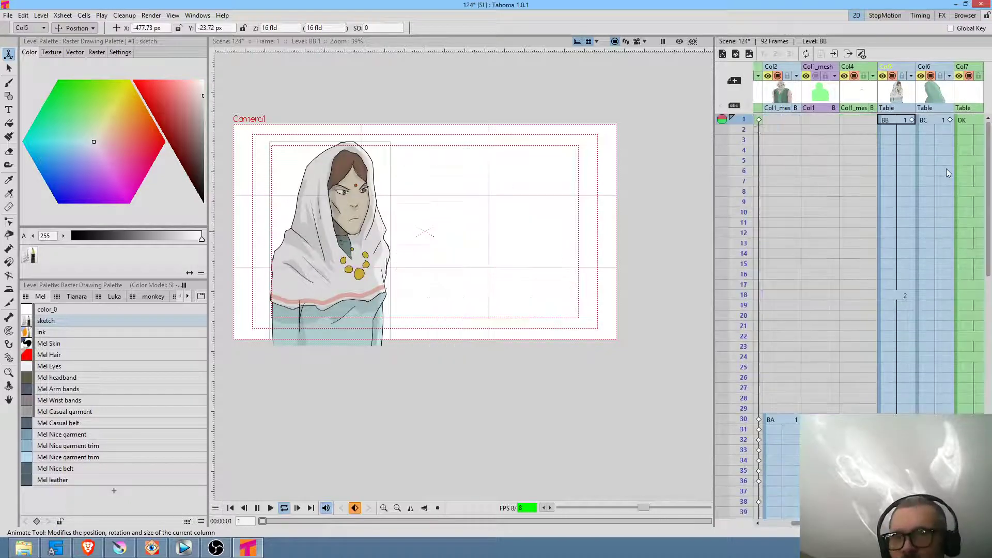
click(907, 183)
Clear the BA_mesh cells at frames 68 to 71 in Col1_mesh and check the frames
scroll(832, 240, down, 10)
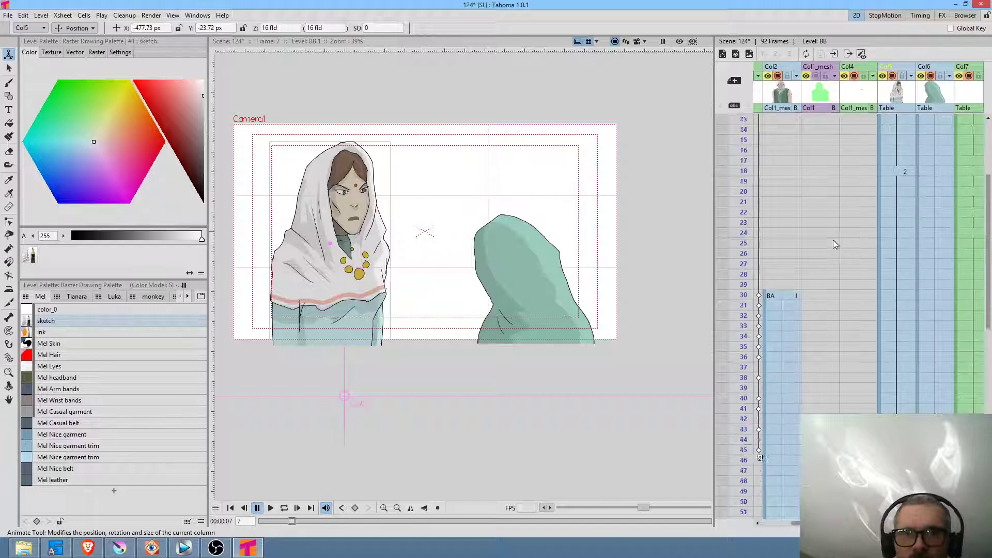
scroll(836, 237, down, 10)
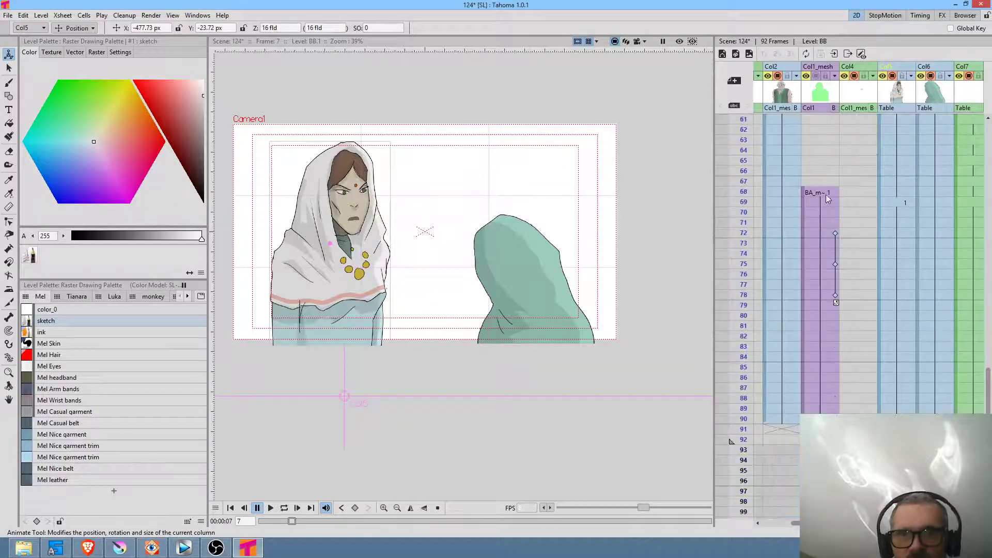
click(825, 194)
shift+click(831, 223)
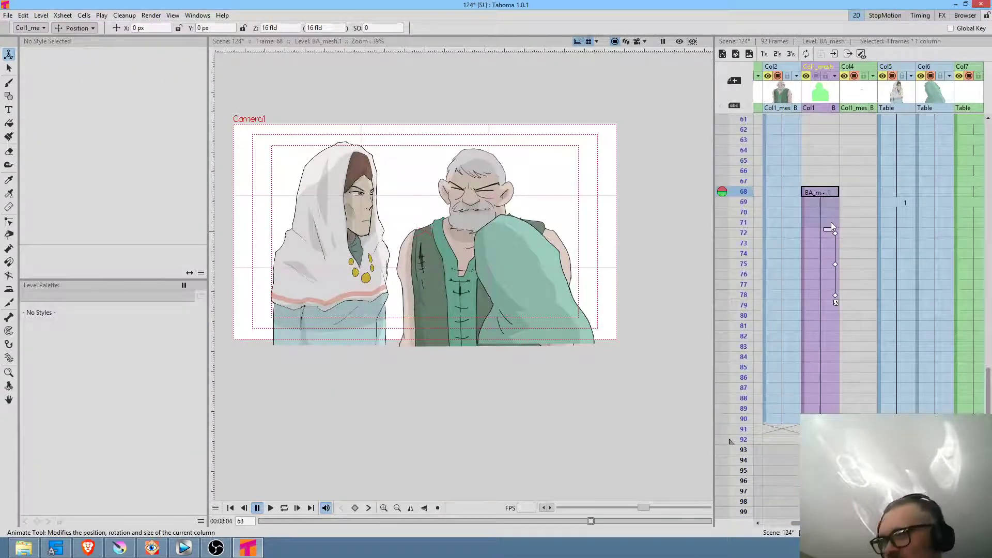
key(Delete)
mouse_move(744, 132)
mouse_down()
mouse_move(731, 319)
mouse_move(744, 182)
mouse_move(738, 315)
mouse_move(736, 192)
mouse_up()
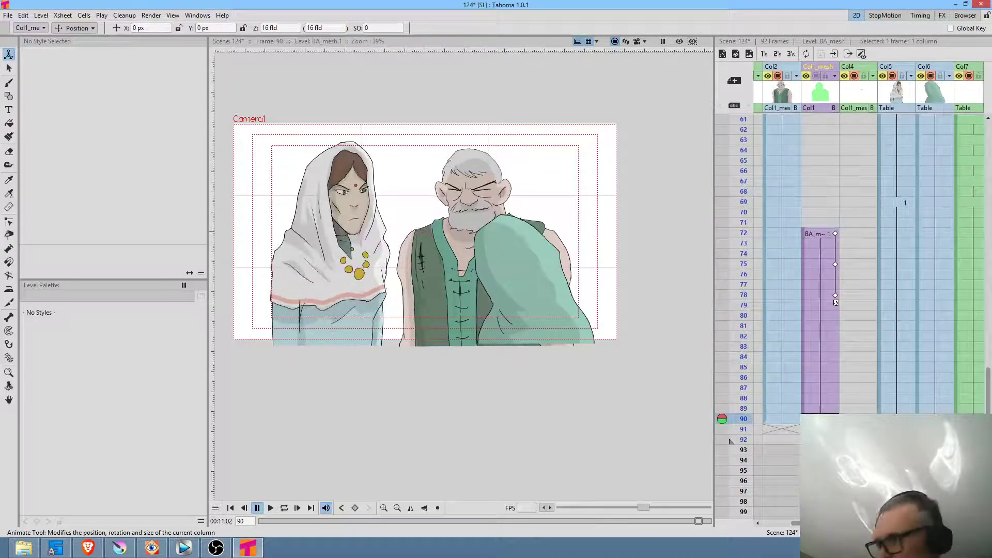
key(Delete)
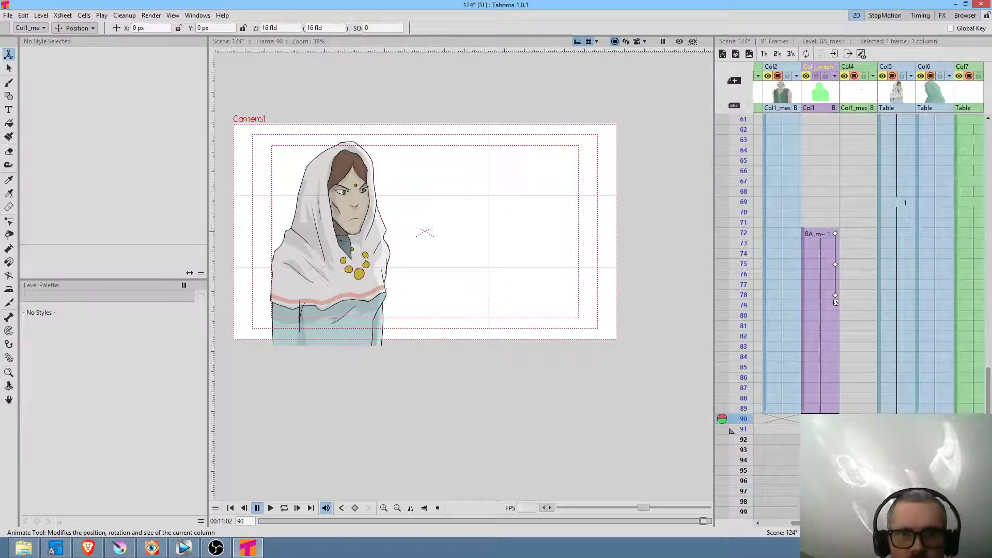
key(Insert)
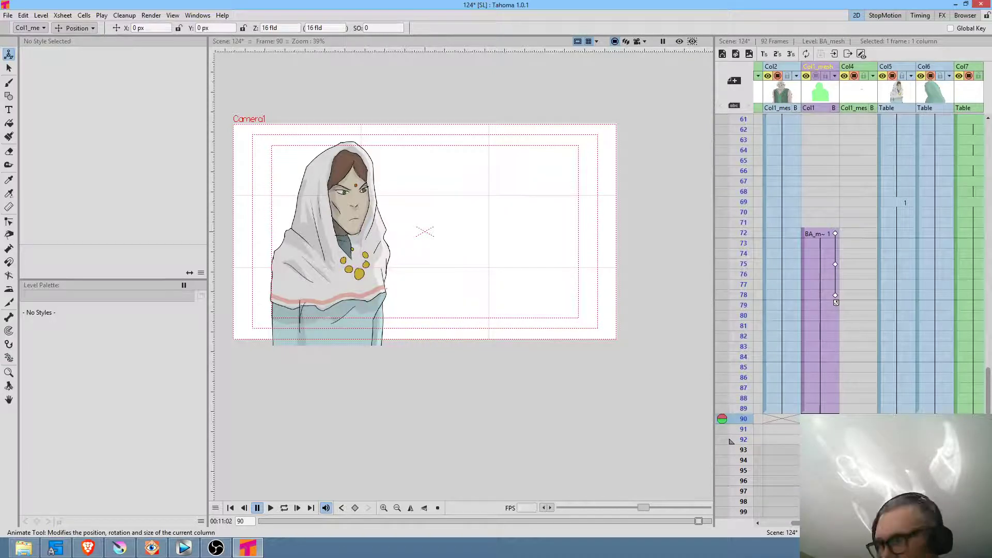
key(ctrl+z)
key(ctrl+z)
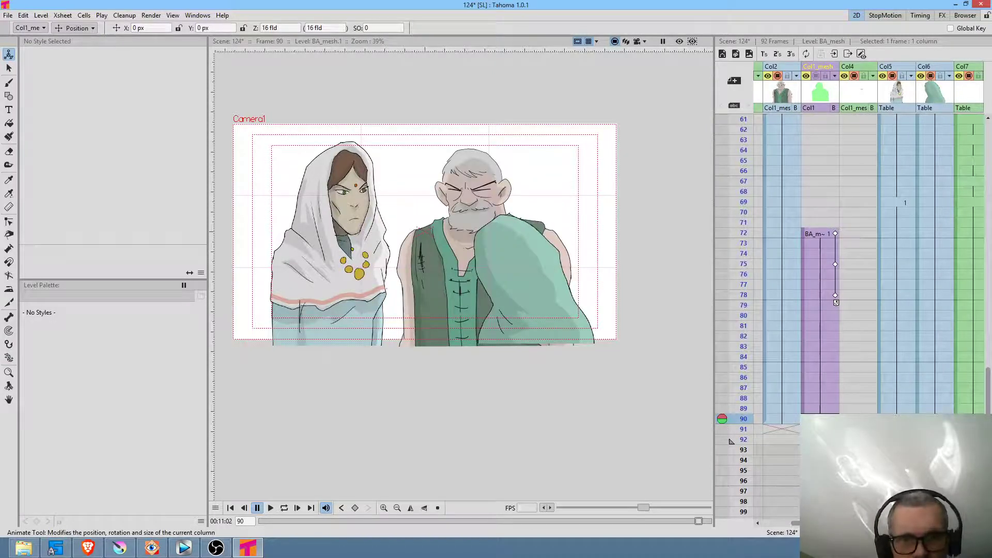
Remove the surplus cells at frames 91 and 92 from Col5 to Col7 so the scene ends at frame 90
click(896, 430)
drag(896, 430, 844, 432)
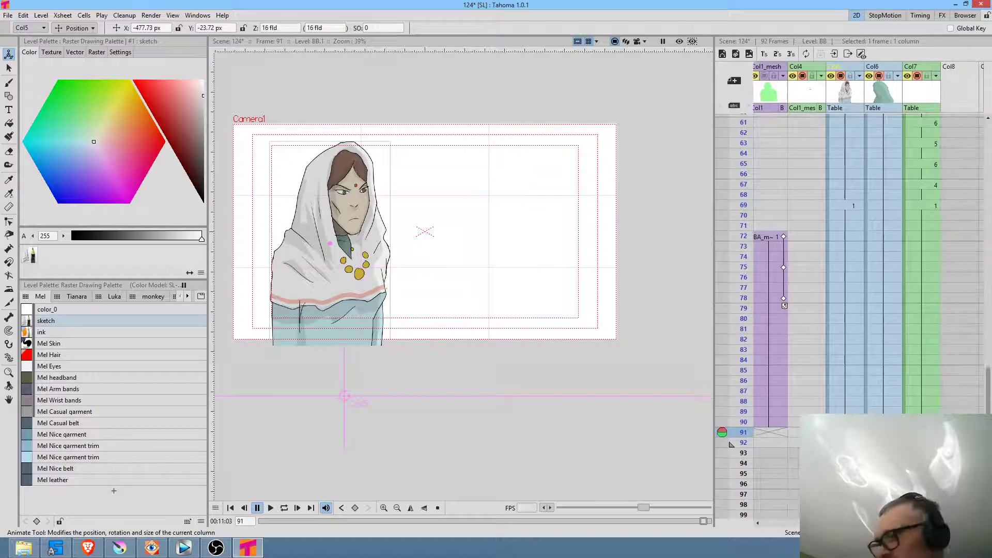
key(Delete)
key(Delete)
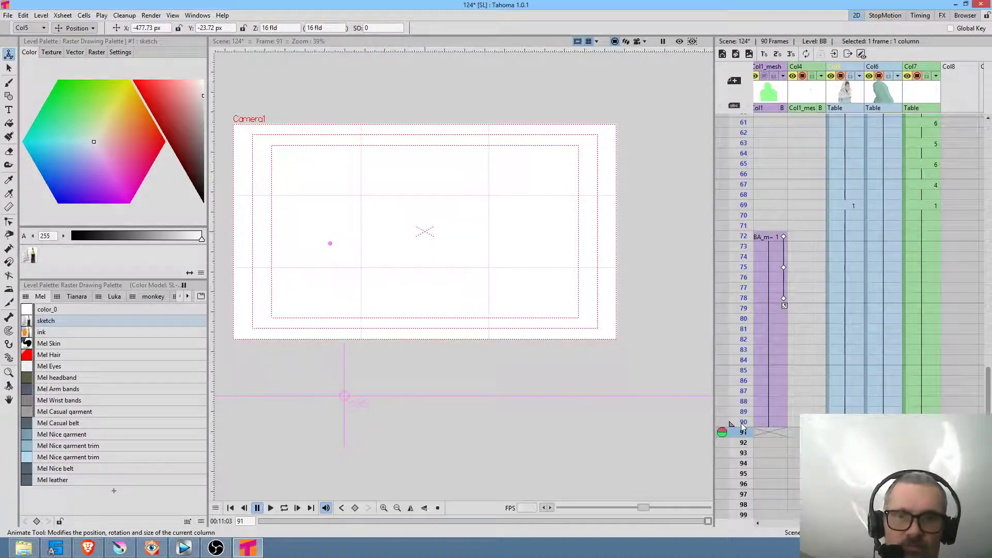
Return to frame 1 and insert an empty column before the DM column
scroll(823, 320, up, 10)
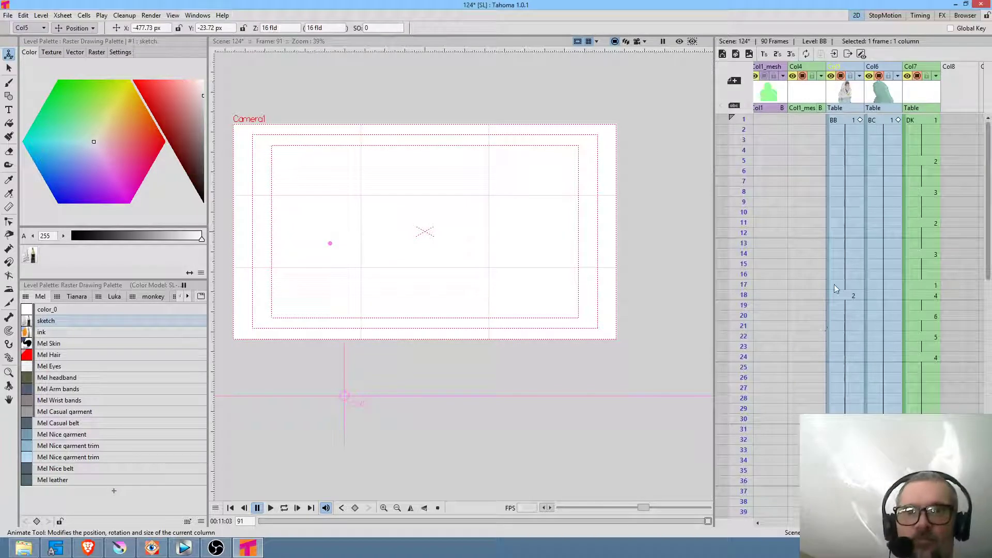
key(alt+comma)
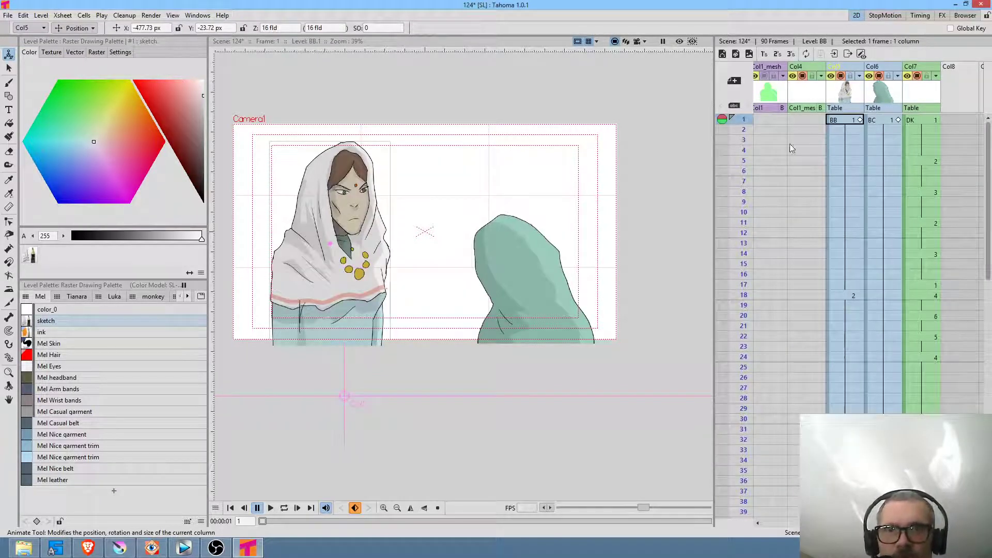
scroll(825, 143, left, 3)
click(775, 96)
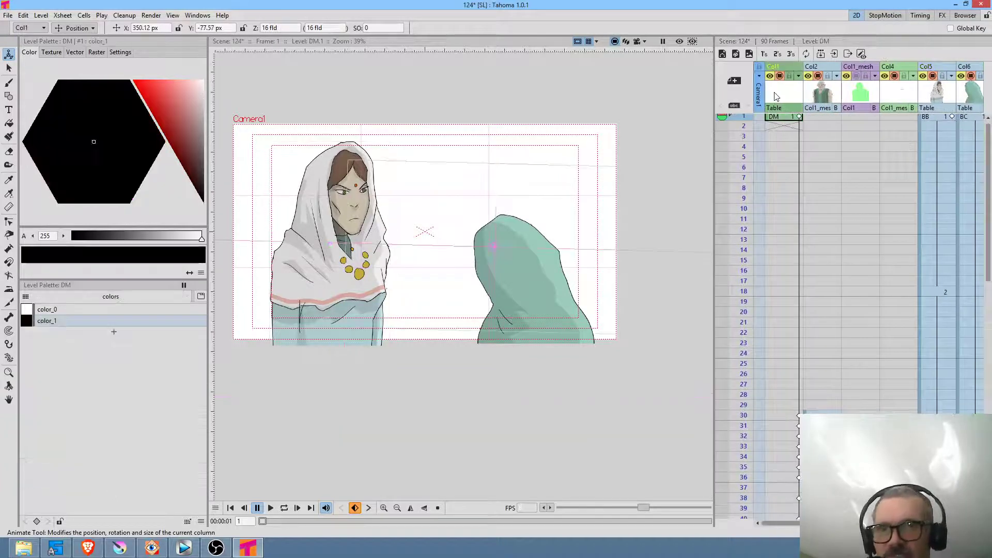
key(Insert)
Create the new raster level BD at frame 1 of the empty first column and extend its drawing to frame 90
click(780, 118)
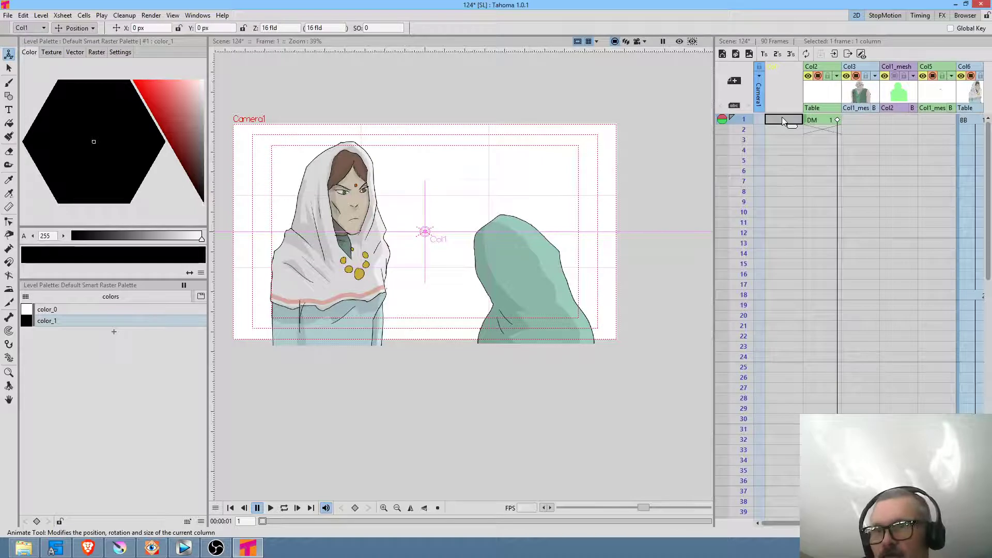
click(749, 54)
click(286, 351)
drag(794, 122, 793, 268)
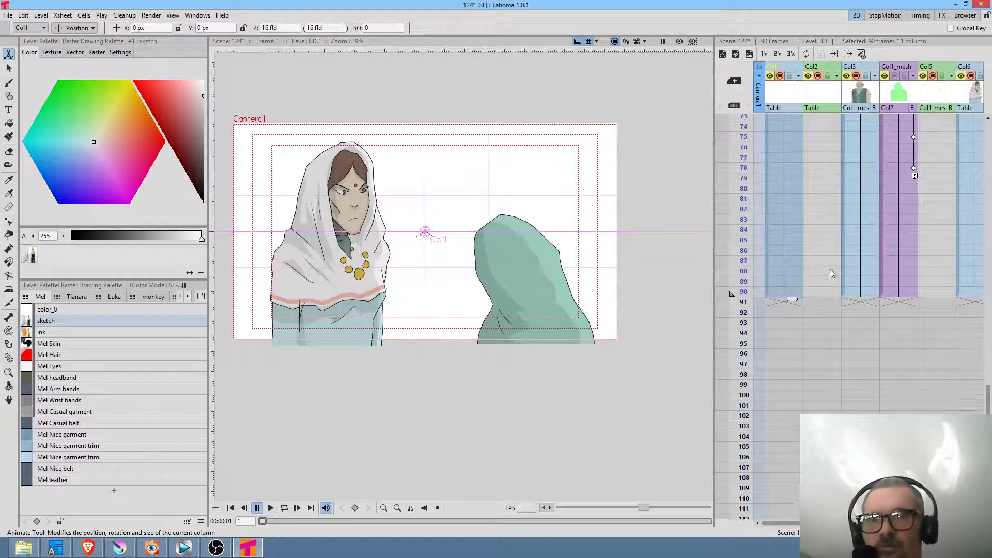
scroll(830, 274, up, 15)
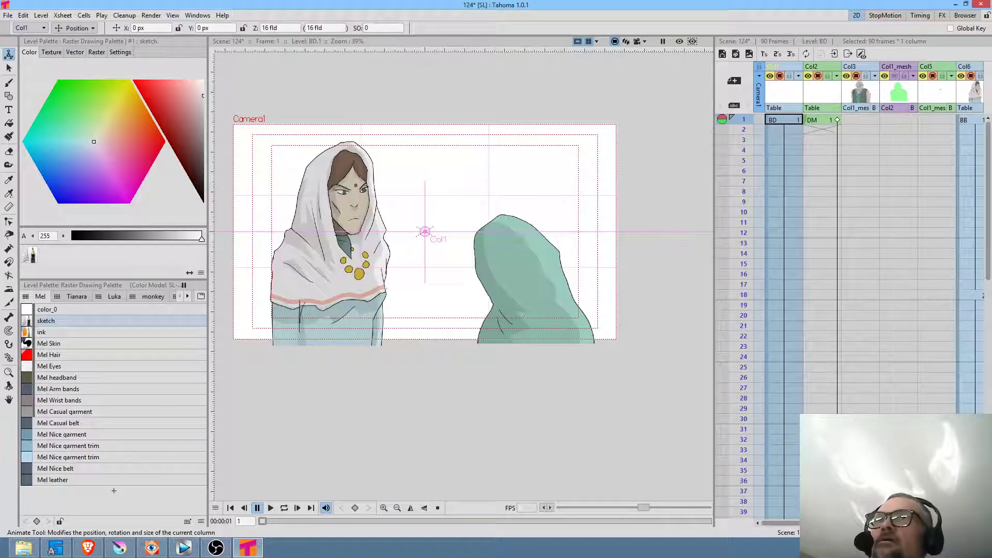
key(alt+Tab)
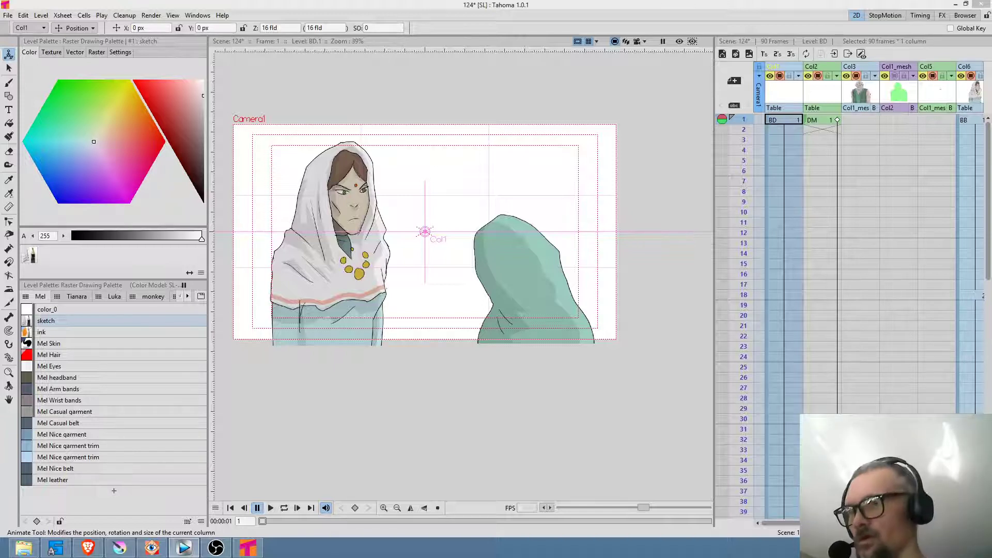
Fill the BD drawing's background using the Mel Skin style and recolour that style to a pale cyan
click(63, 344)
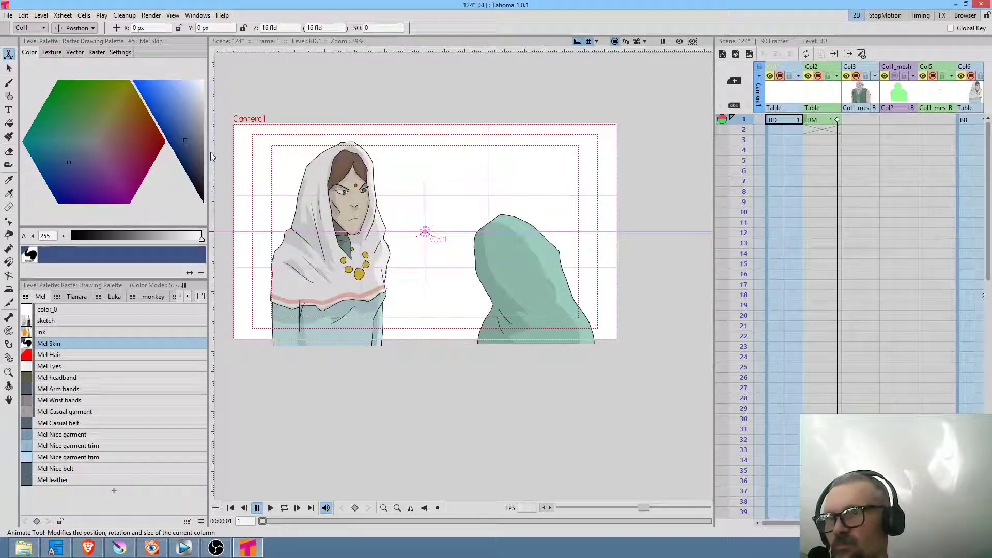
click(173, 93)
drag(172, 91, 176, 82)
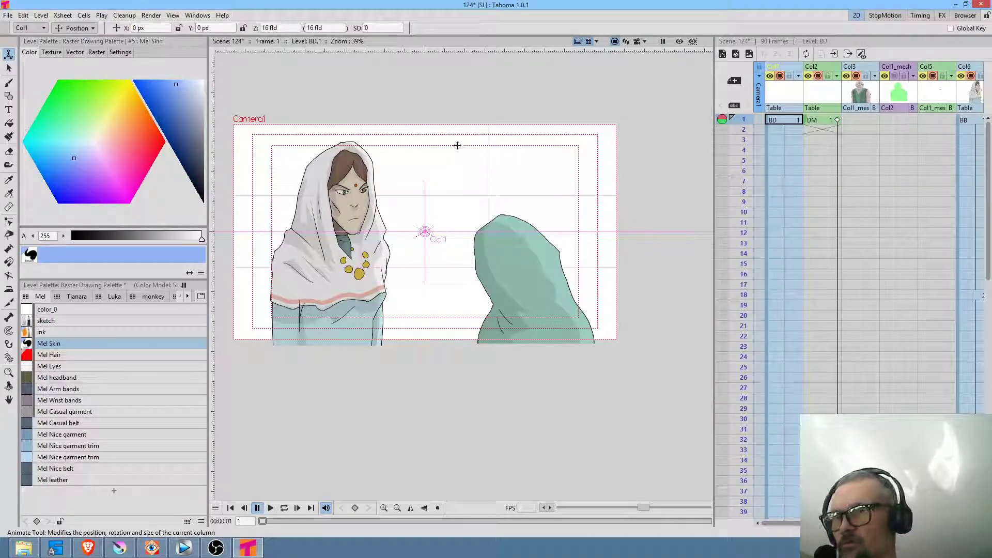
key(f)
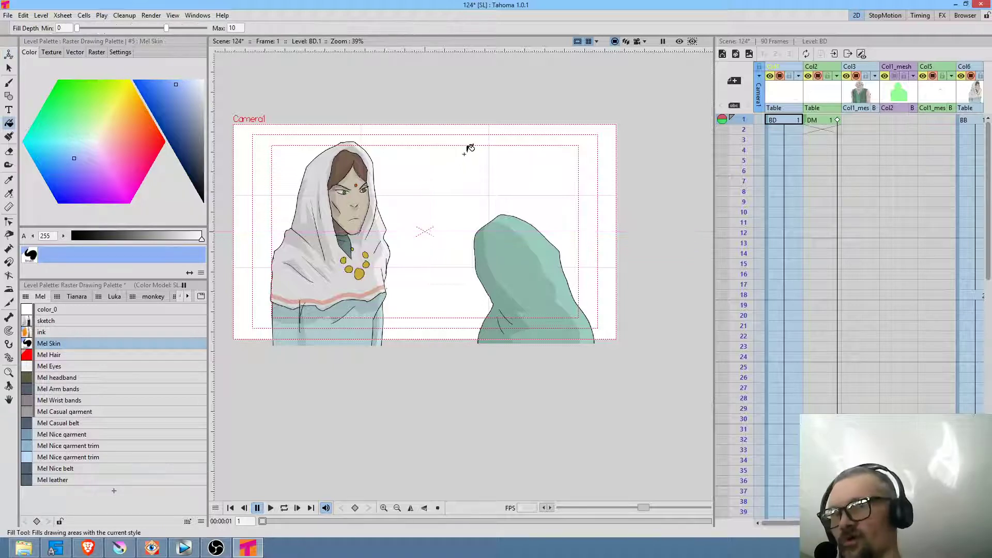
click(467, 149)
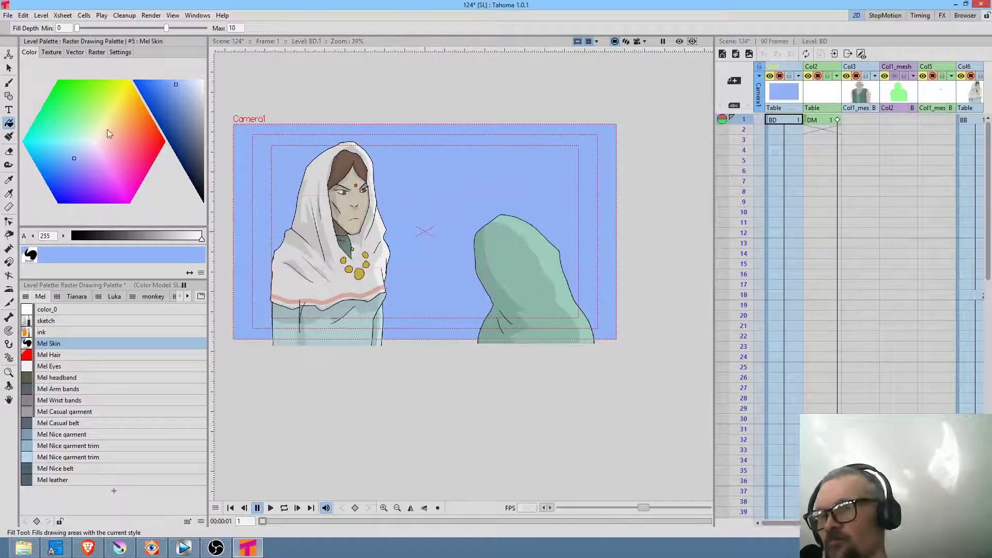
click(80, 143)
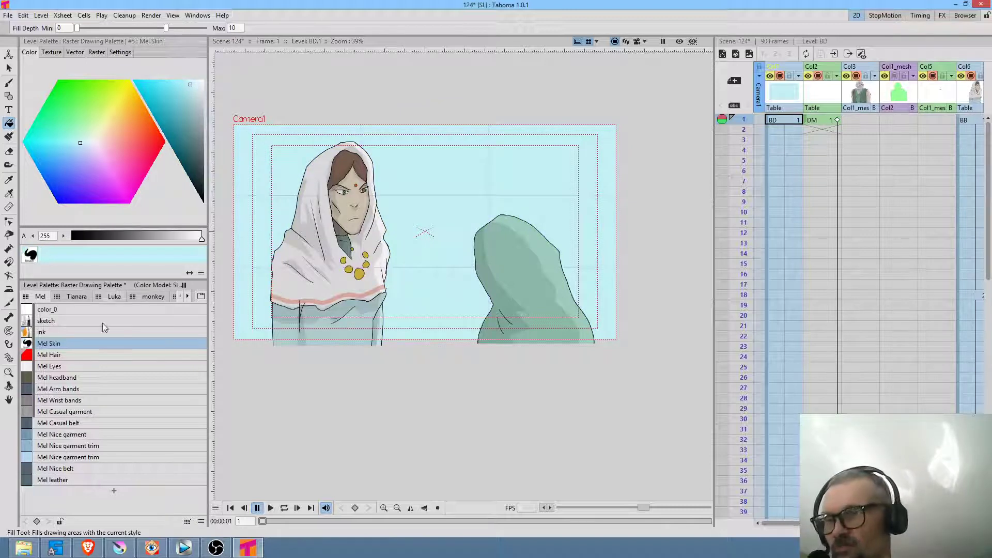
Change the Mel Skin style's colour to a muted mauve and clear its name
click(188, 125)
click(114, 151)
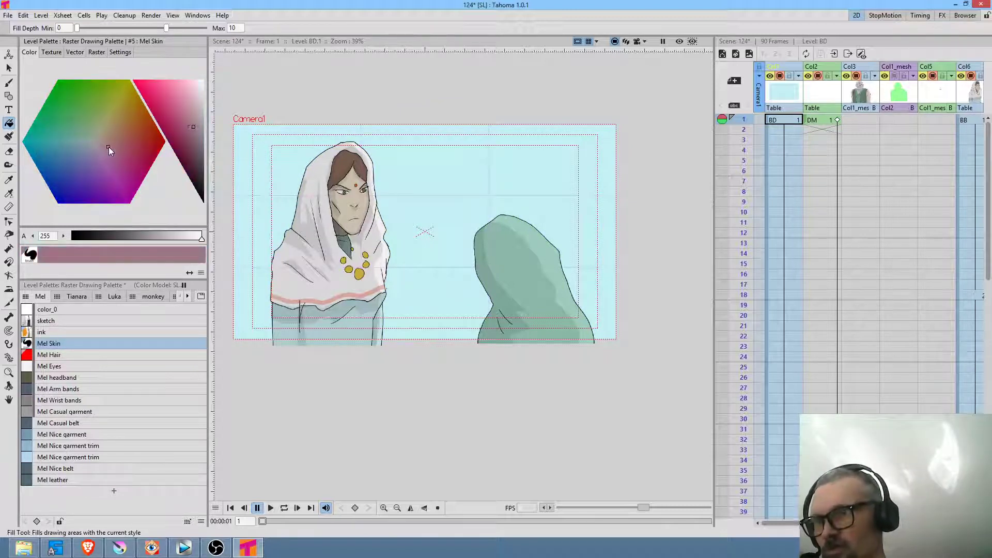
double_click(61, 343)
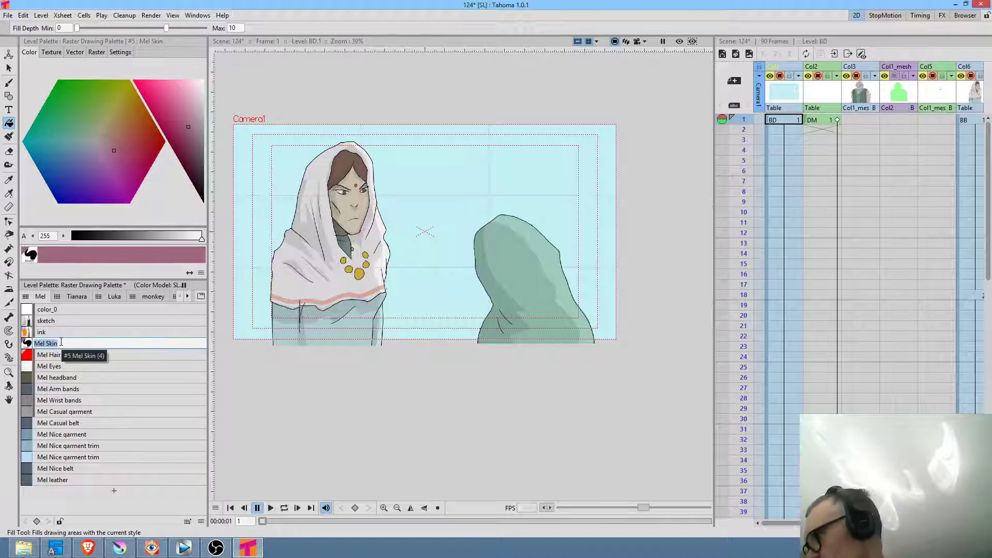
key(BackSpace)
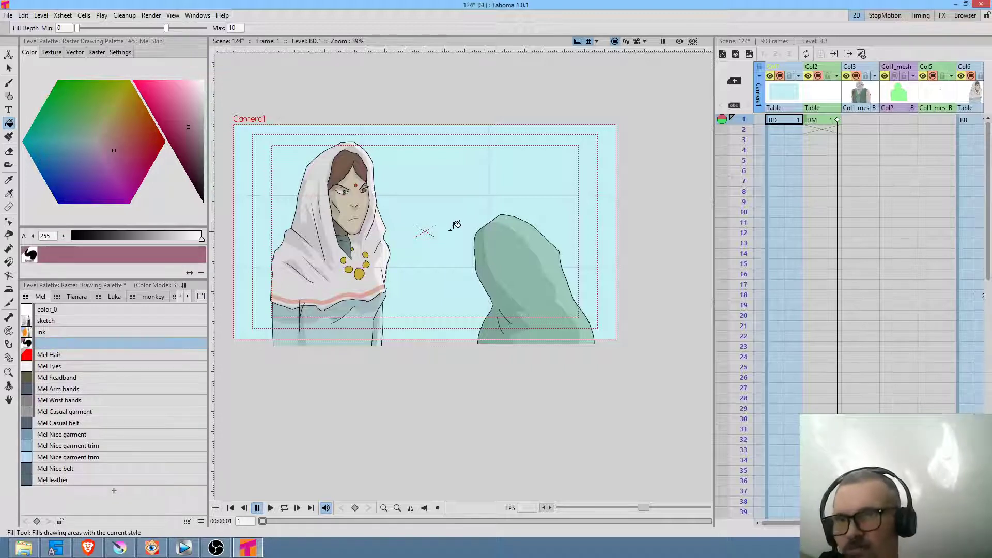
Clear the Mel Hair style's name and turn it into a soft airbrush raster brush with size -0.42
key(b)
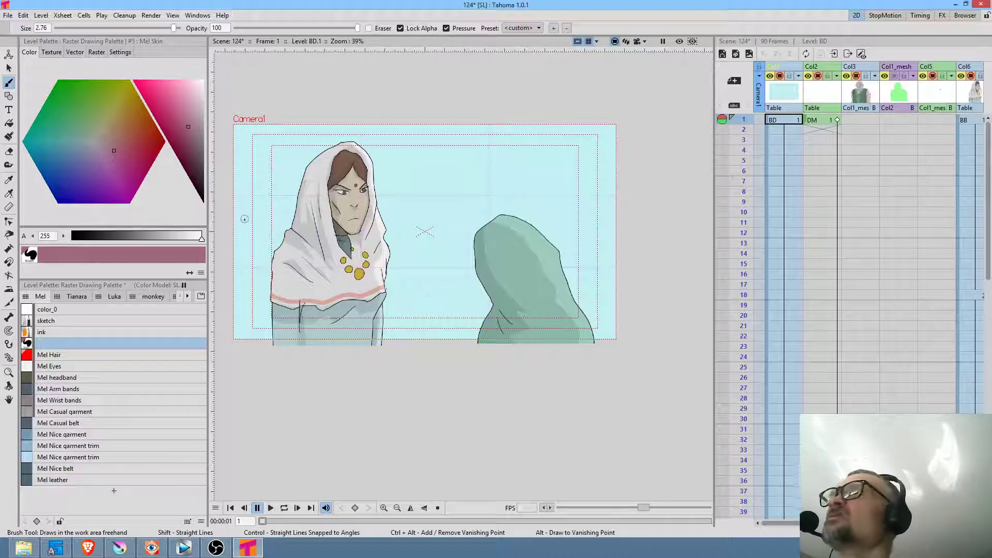
double_click(70, 354)
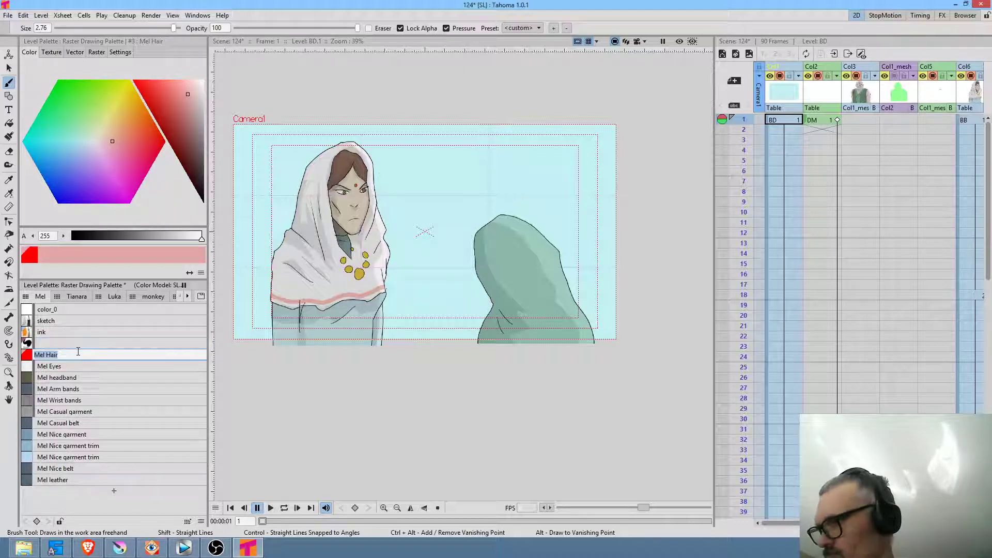
key(BackSpace)
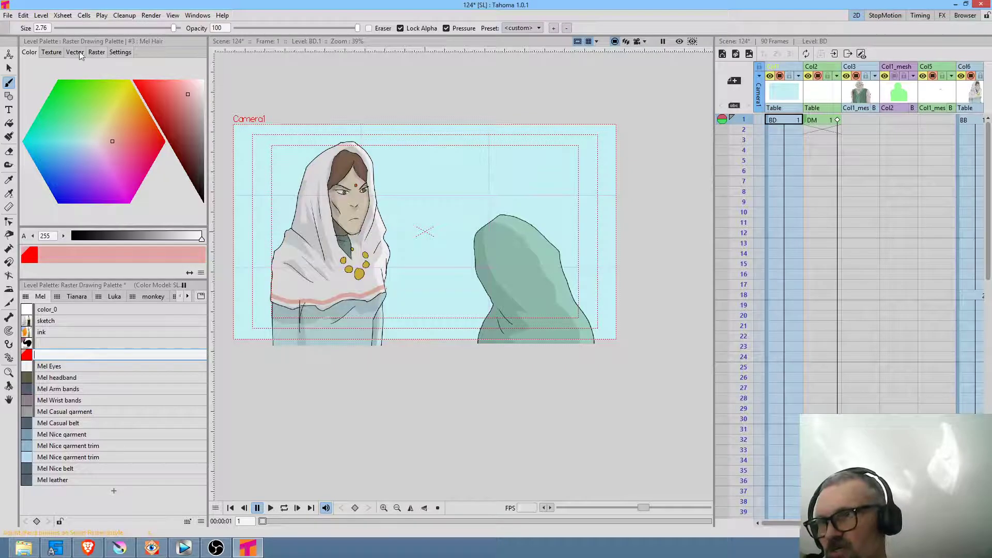
click(99, 53)
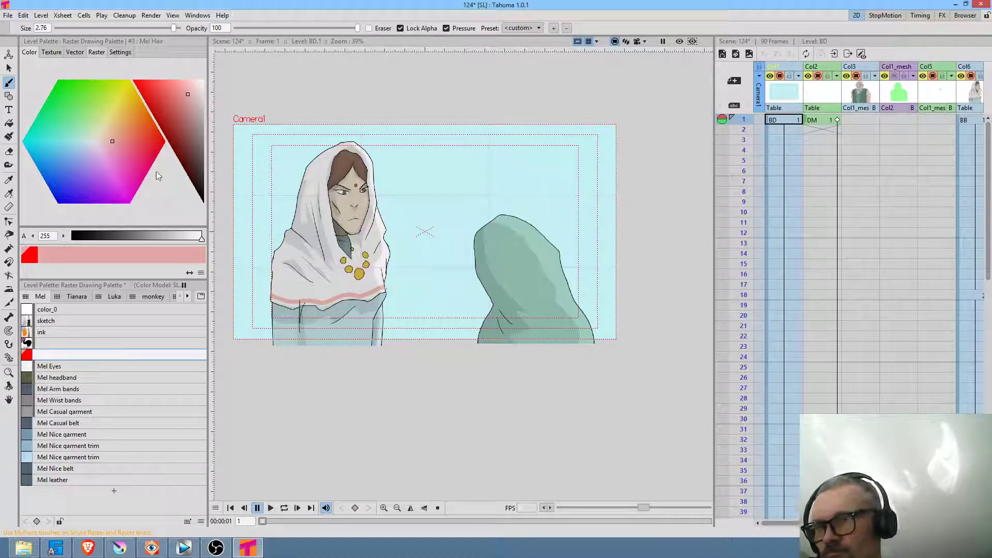
drag(203, 73, 203, 100)
click(139, 118)
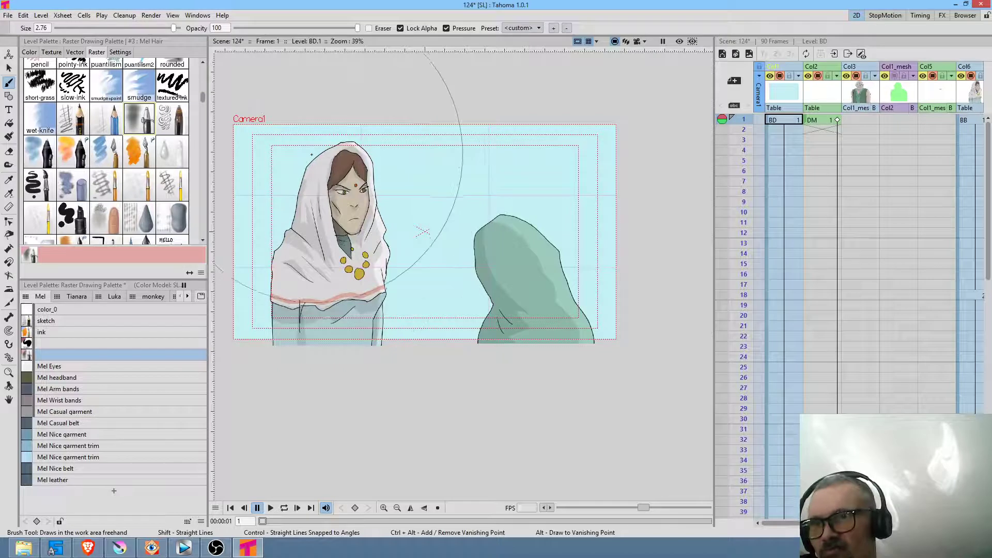
drag(172, 27, 110, 31)
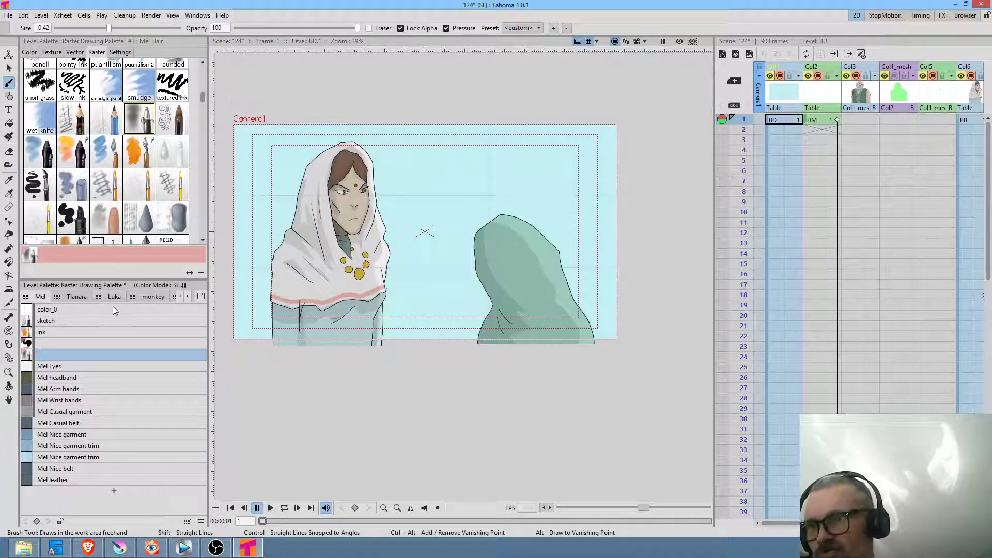
click(29, 53)
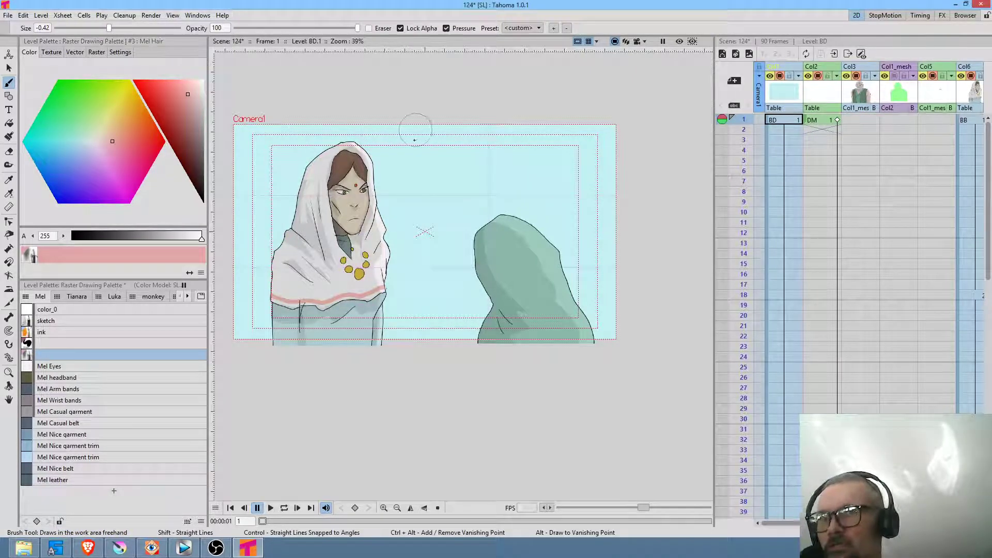
Airbrush a soft horizontal teal band across the middle of the background at size 1.21, using darkened shades of the sampled background cyan
key(r)
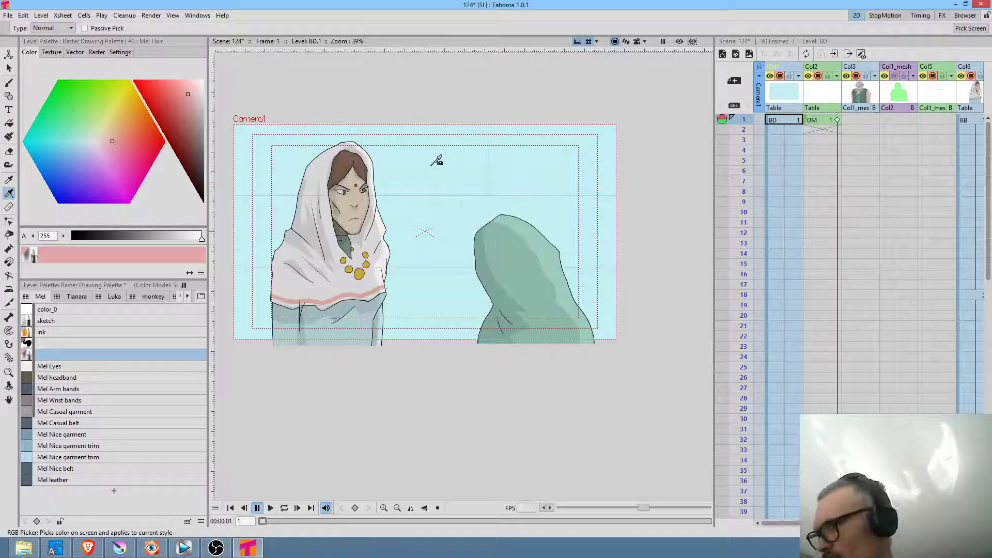
click(436, 159)
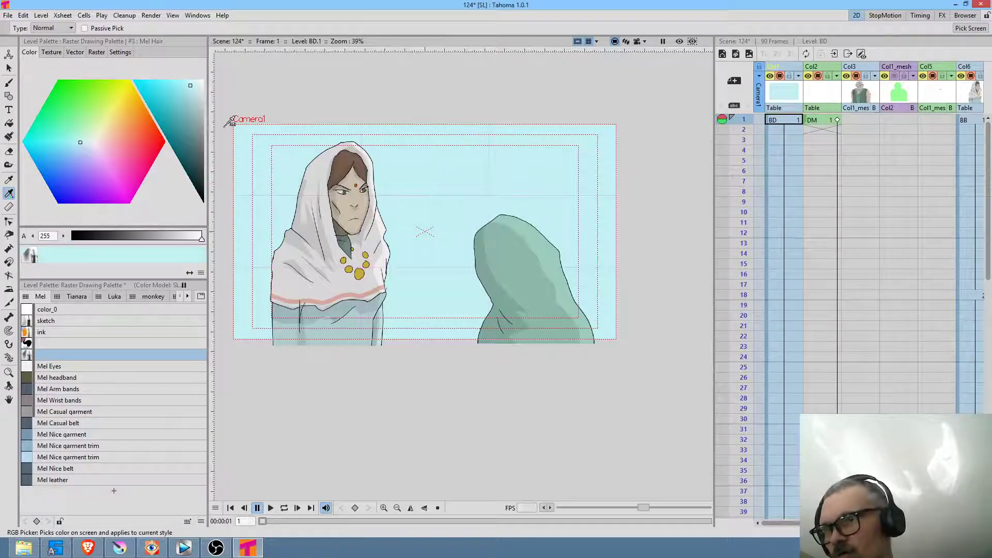
click(186, 103)
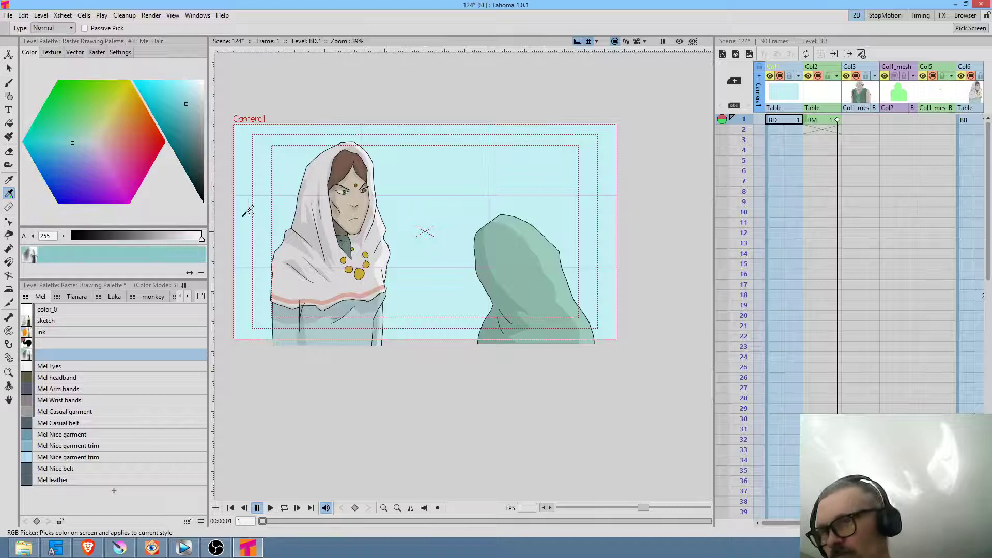
key(b)
drag(109, 28, 142, 29)
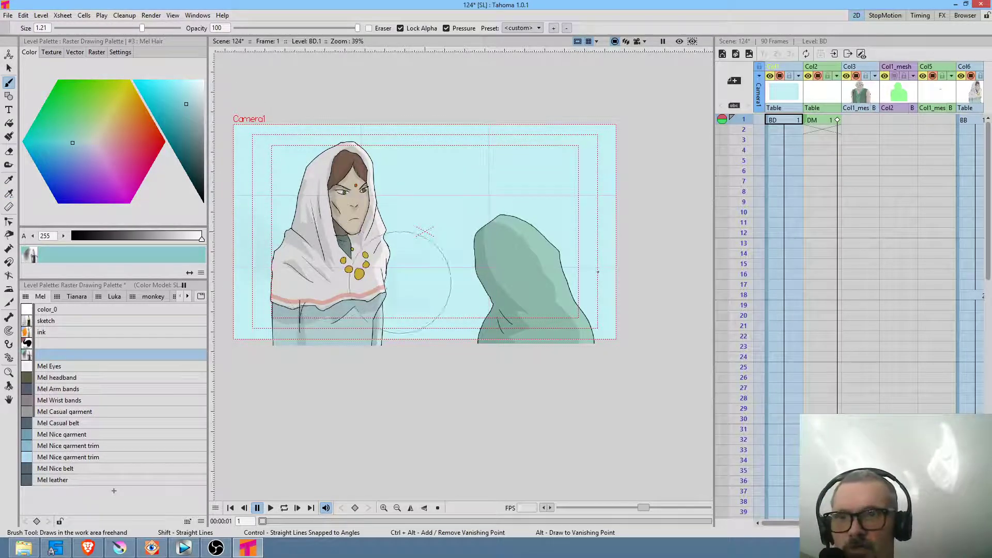
mouse_move(655, 240)
mouse_down()
mouse_move(237, 222)
mouse_move(616, 213)
mouse_move(412, 246)
mouse_up()
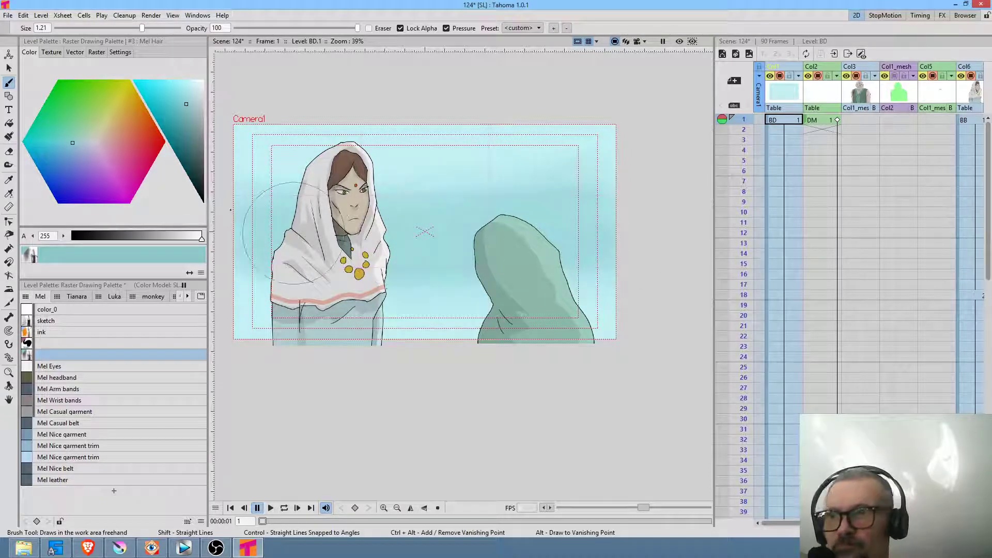
click(183, 125)
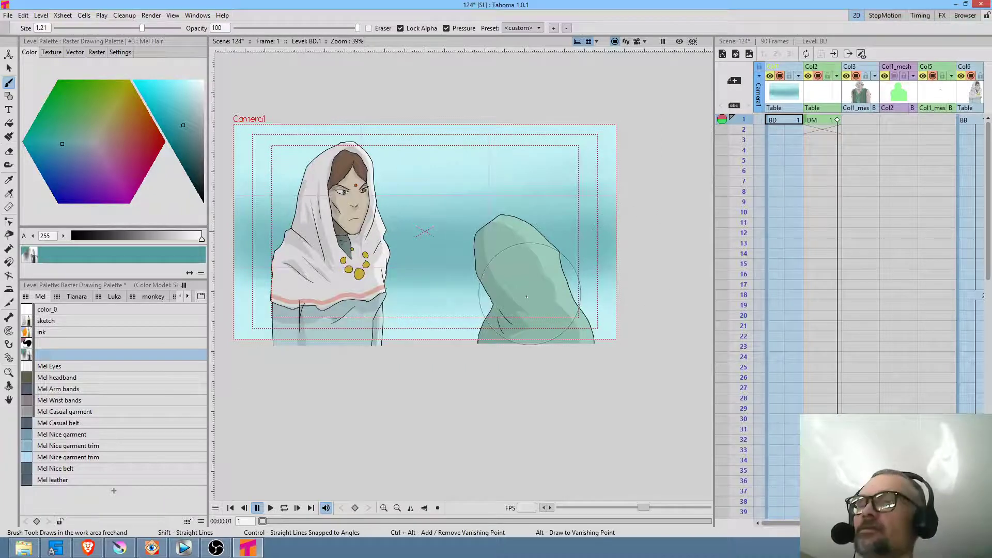
Recolour the soft airbrush style to a dusty red and view the raster brushes for the Mel Wrist bands style
click(122, 146)
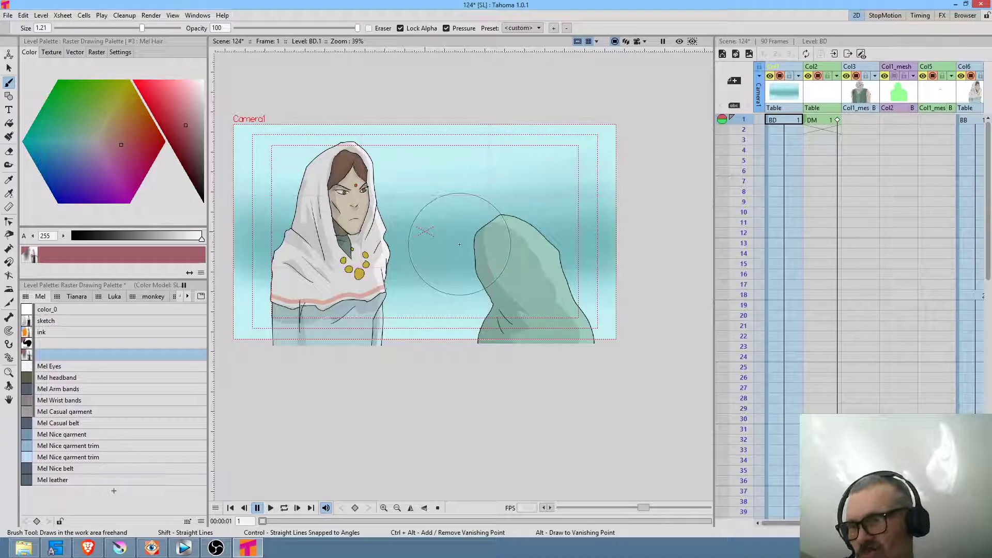
click(70, 400)
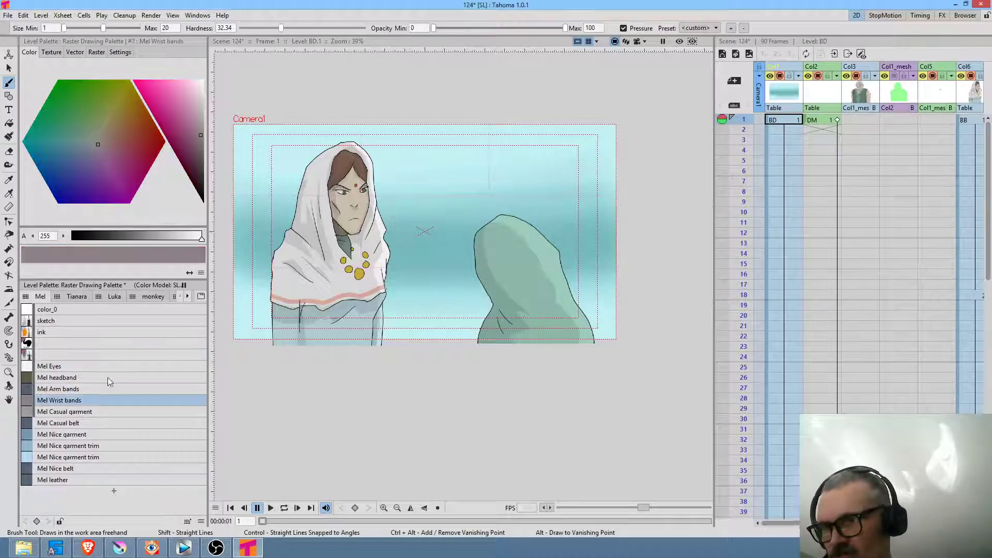
click(100, 50)
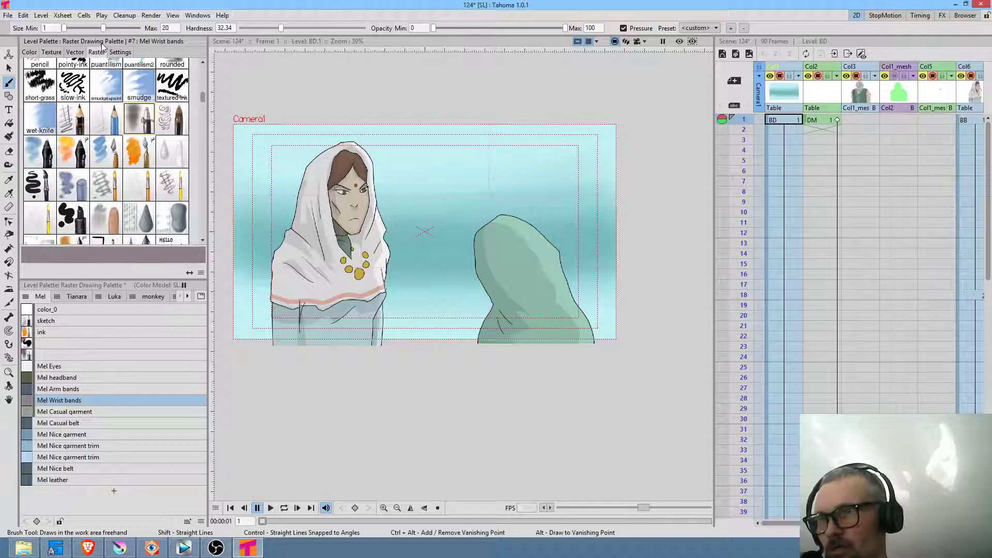
click(29, 52)
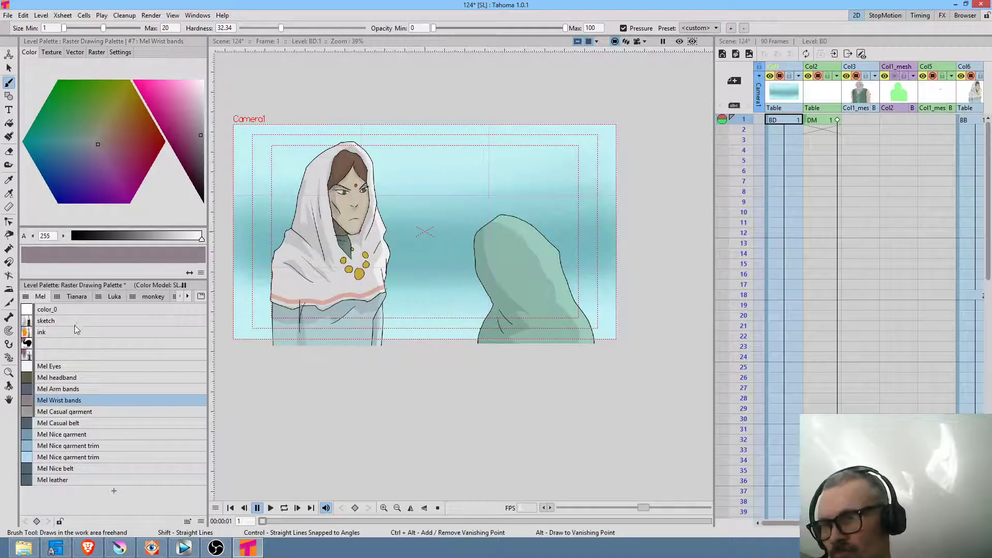
Recolour the unnamed style below ink to a greyish reddish brown for painting the distant land
click(64, 345)
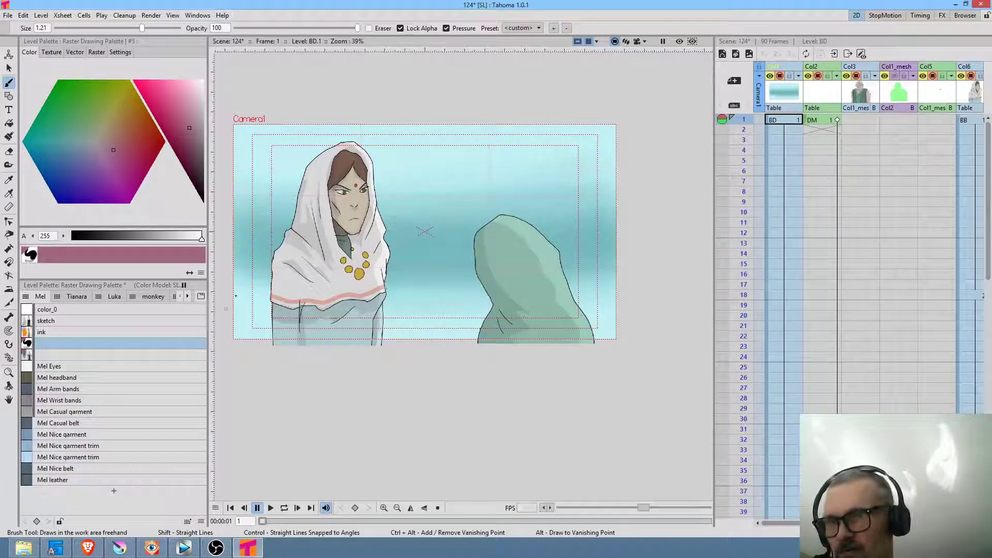
drag(327, 246, 383, 246)
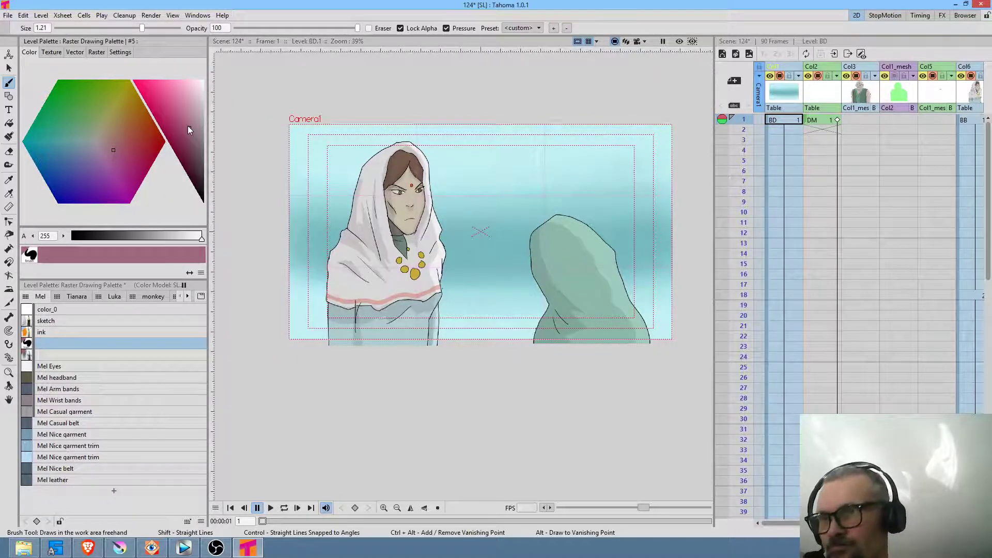
drag(112, 150, 120, 139)
mouse_move(175, 114)
mouse_down()
mouse_move(181, 141)
mouse_move(178, 120)
mouse_move(197, 131)
mouse_up()
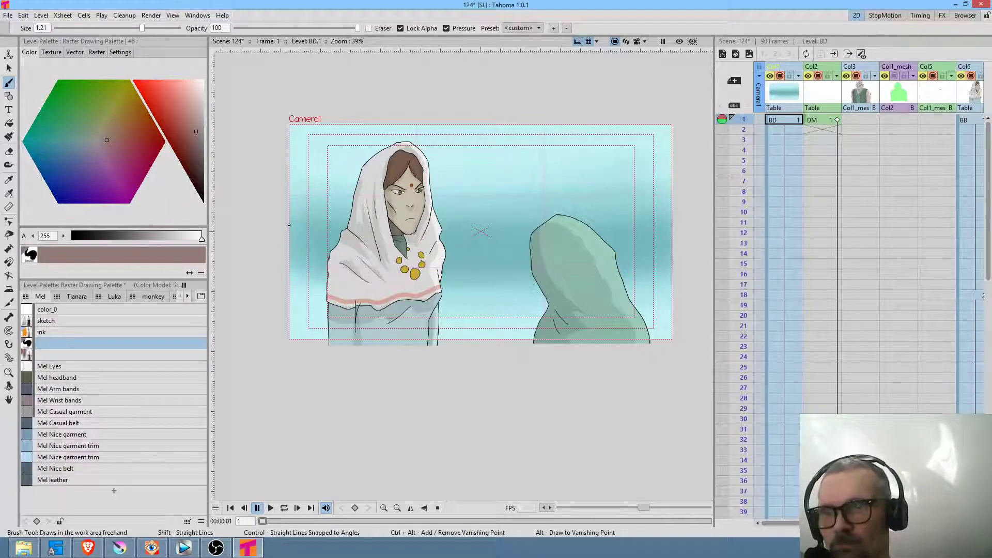
Paint a brown horizon strip across the full width of the camera frame with brush size 3
drag(142, 29, 186, 27)
drag(297, 218, 340, 220)
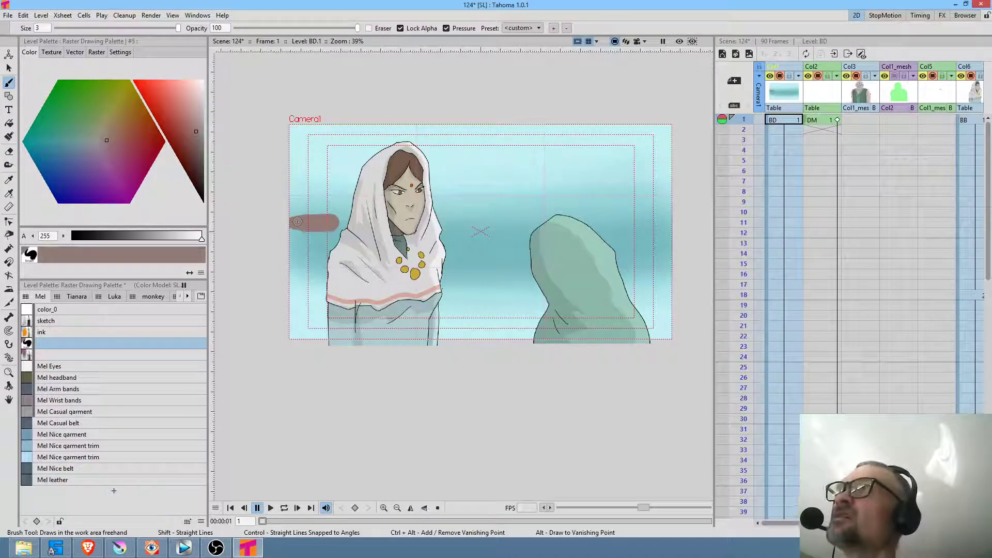
drag(346, 223, 672, 223)
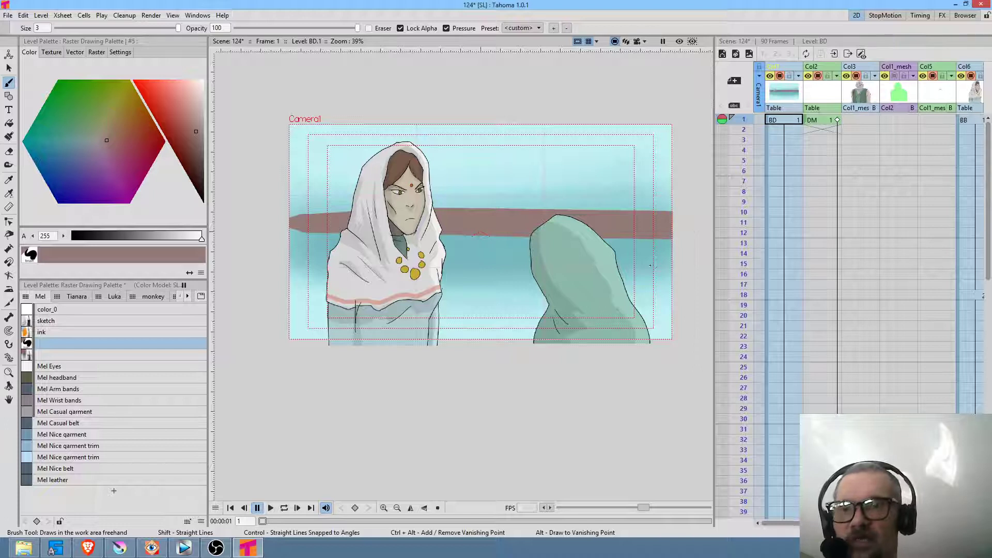
Paint tall brown rock formations rising from the horizon strip behind the woman, at the frame's left edge
mouse_move(290, 194)
mouse_down()
mouse_move(294, 178)
mouse_move(304, 192)
mouse_up()
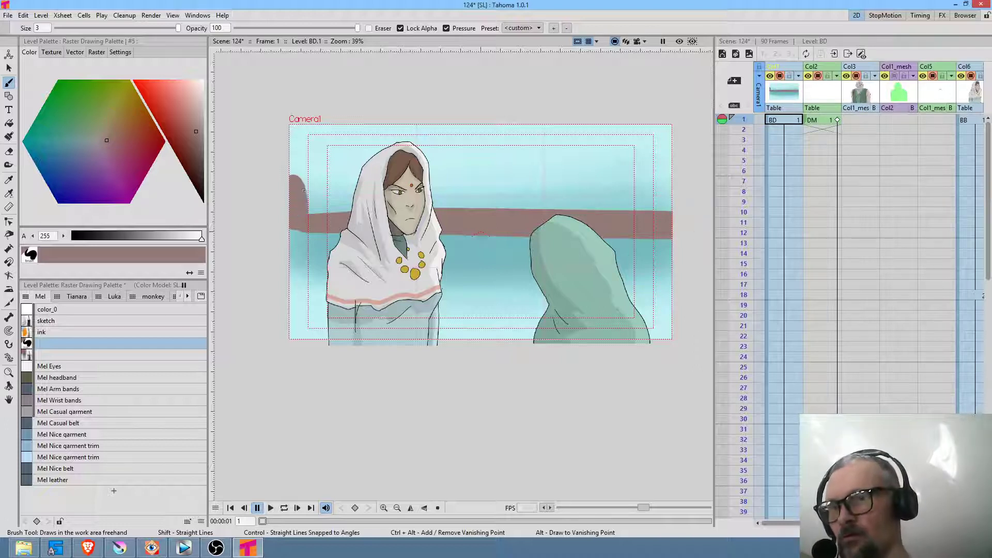
mouse_move(320, 176)
mouse_down()
mouse_move(320, 212)
mouse_move(330, 210)
mouse_up()
drag(328, 155, 338, 213)
drag(343, 169, 341, 216)
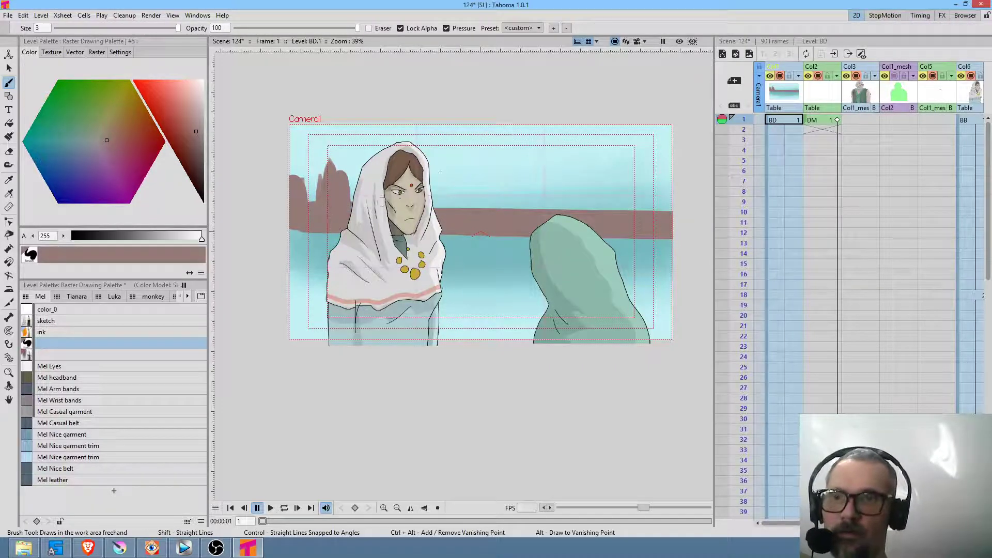
Paint a sloping hill with small spires between the two figures and a mushroom-shaped rock above the green-cloaked figure
mouse_move(424, 213)
mouse_down()
mouse_move(459, 188)
mouse_move(541, 209)
mouse_up()
drag(465, 198, 501, 212)
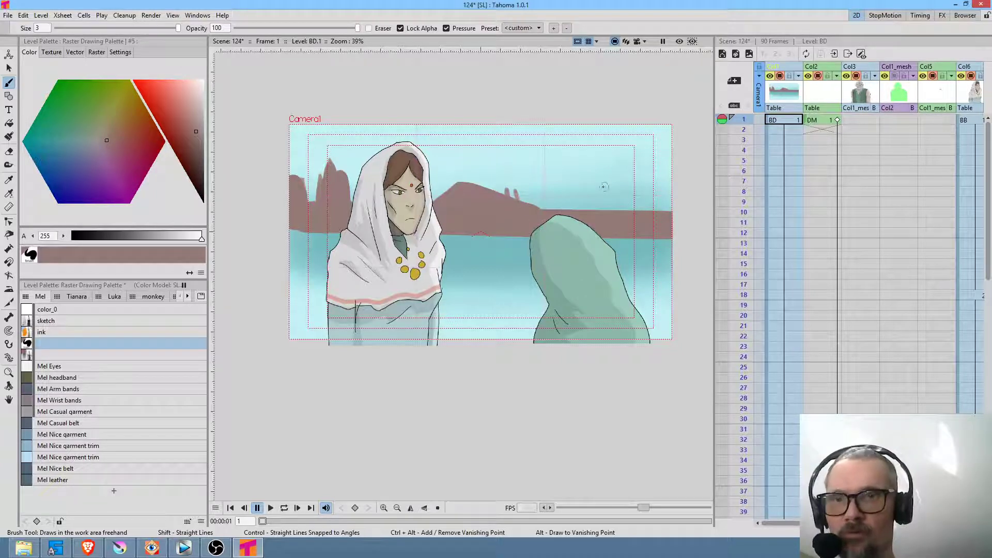
mouse_move(587, 164)
mouse_down()
mouse_move(588, 209)
mouse_move(618, 209)
mouse_up()
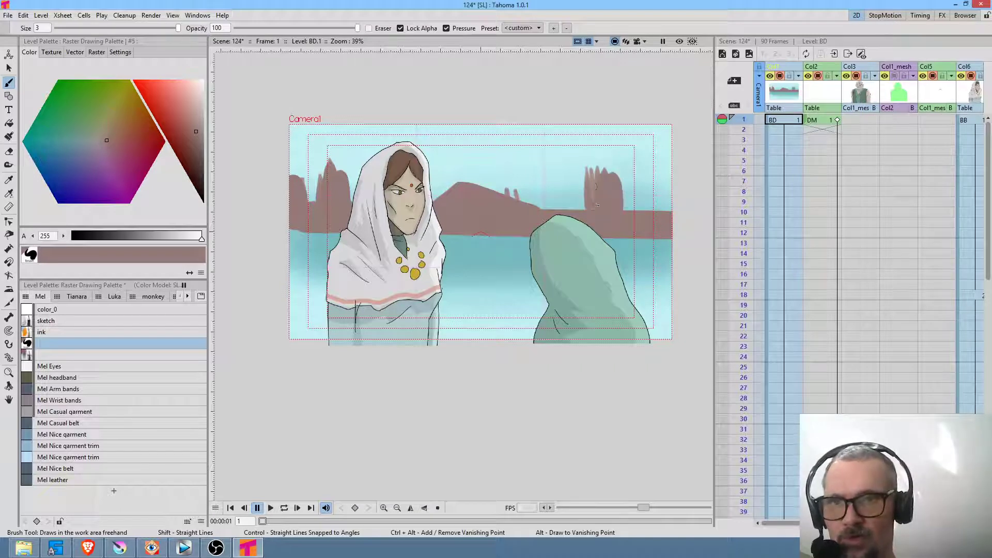
mouse_move(575, 179)
mouse_down()
mouse_move(618, 159)
mouse_move(655, 169)
mouse_move(610, 172)
mouse_move(617, 181)
mouse_up()
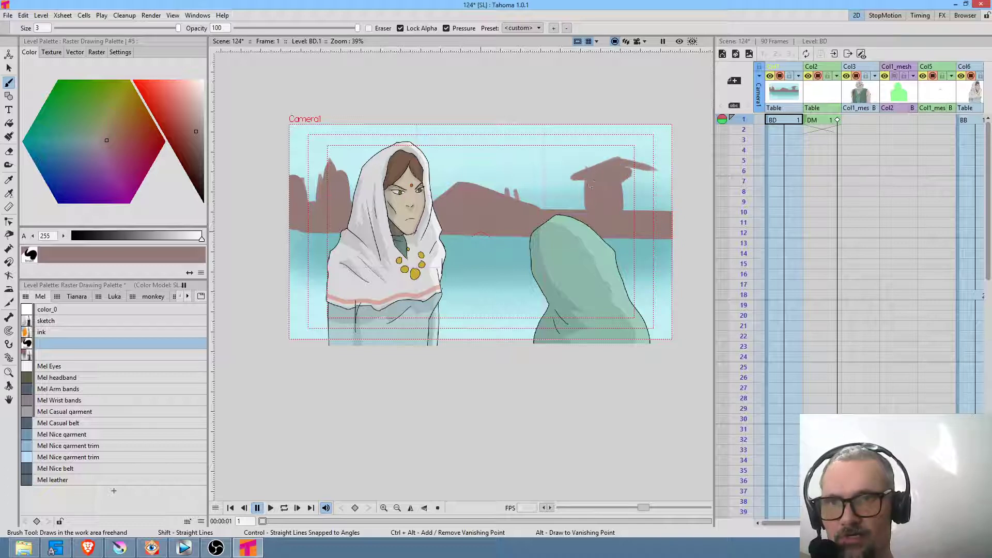
Fill out the mushroom-shaped rock above the green-cloaked figure into a solid brown mesa reaching the frame's edge, widening its base
mouse_move(627, 168)
mouse_down()
mouse_move(631, 209)
mouse_move(654, 209)
mouse_up()
mouse_move(631, 167)
mouse_down()
mouse_move(672, 175)
mouse_move(666, 206)
mouse_move(662, 193)
mouse_up()
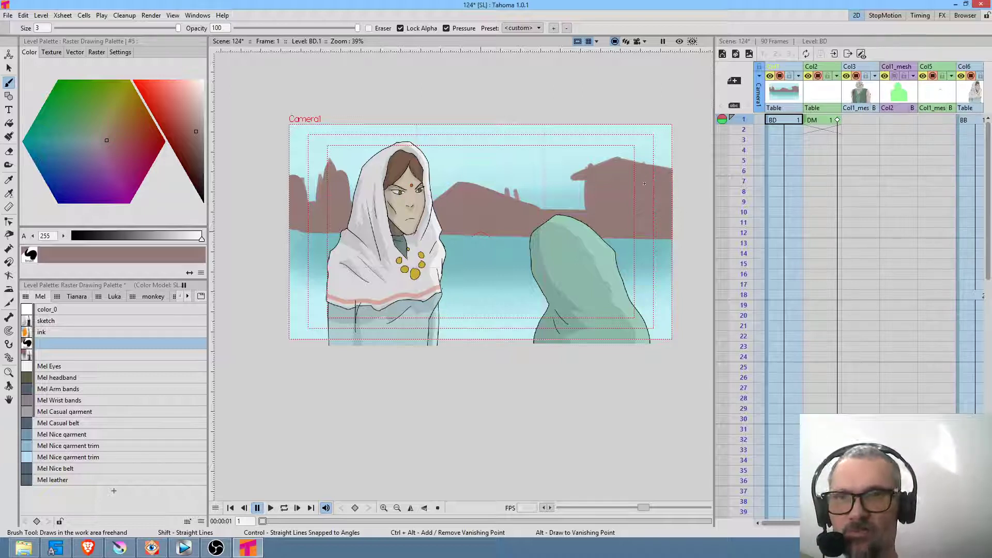
mouse_move(568, 200)
mouse_down()
mouse_move(593, 197)
mouse_move(570, 201)
mouse_up()
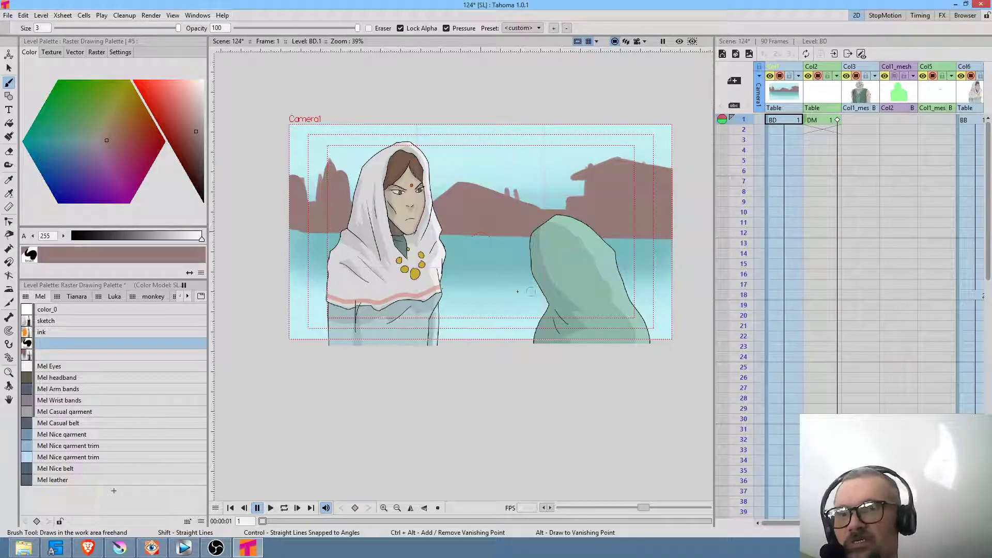
Make the ink style active for painting on the background, with brush size 0
key(r)
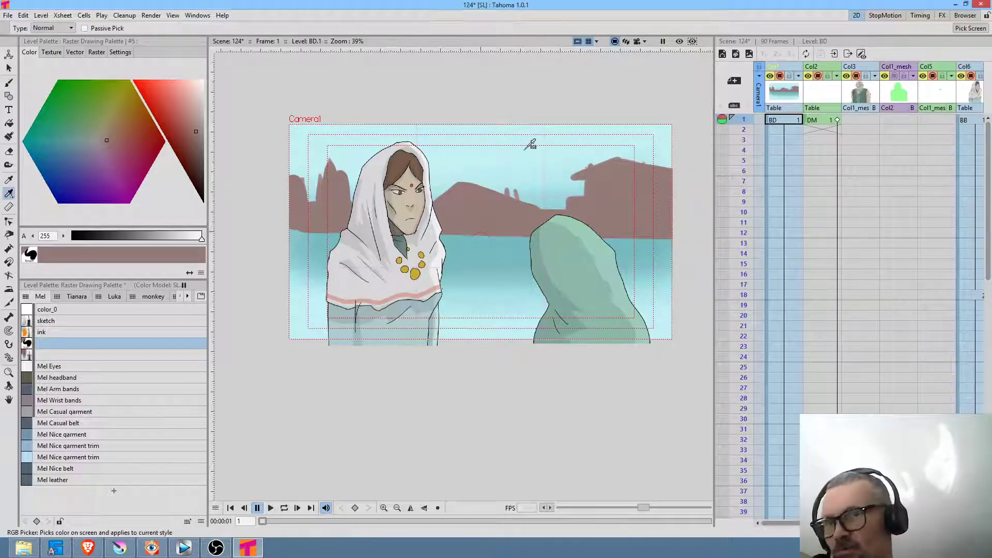
click(531, 142)
click(51, 333)
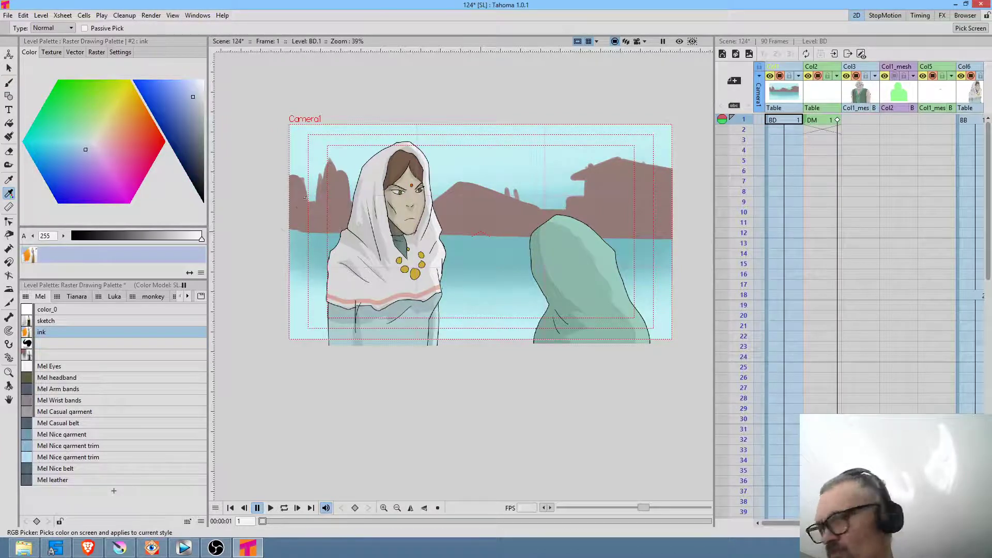
key(b)
double_click(42, 28)
text(0)
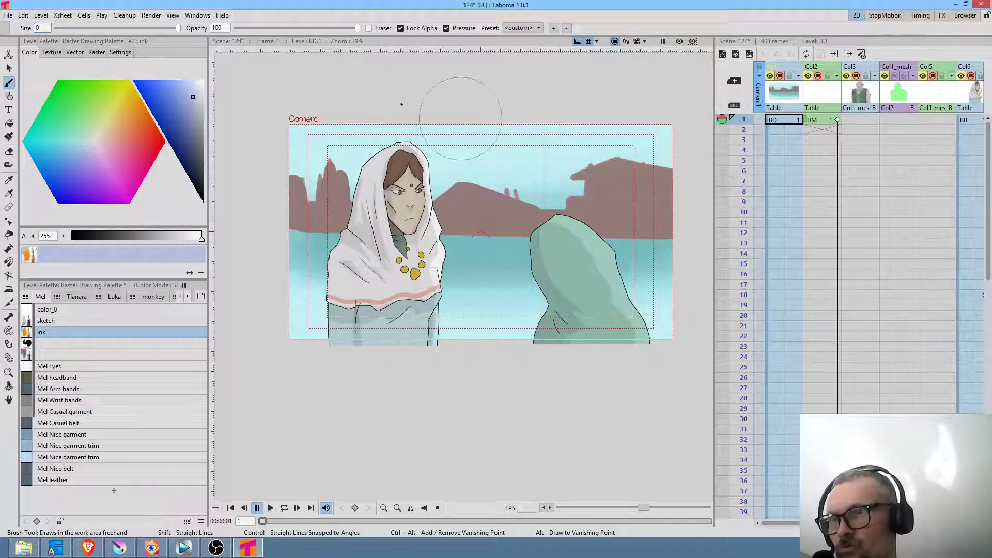
click(59, 341)
click(59, 333)
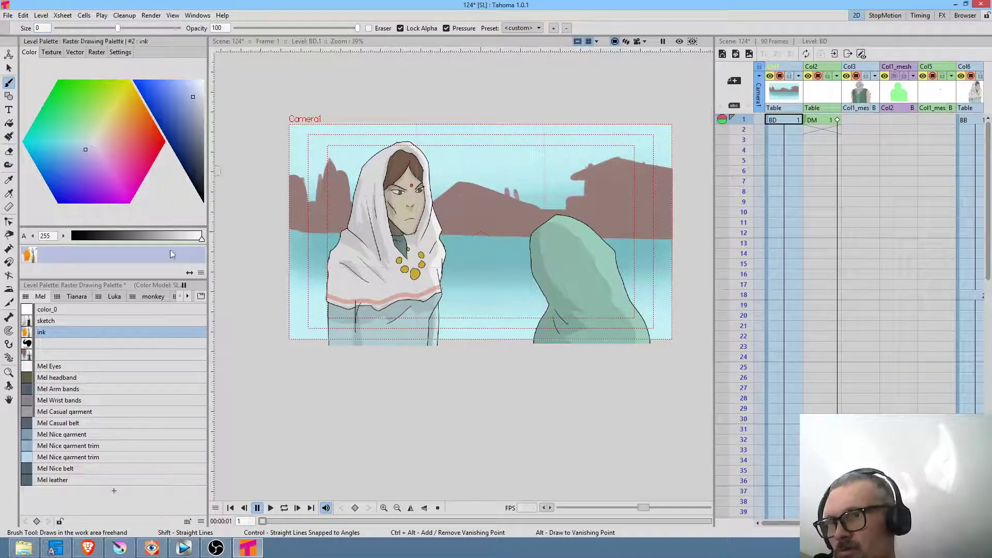
Recolour the ink style to white and paint faint cloud streaks across the upper sky
mouse_move(197, 101)
mouse_down()
mouse_move(203, 80)
mouse_move(203, 88)
mouse_up()
key(r)
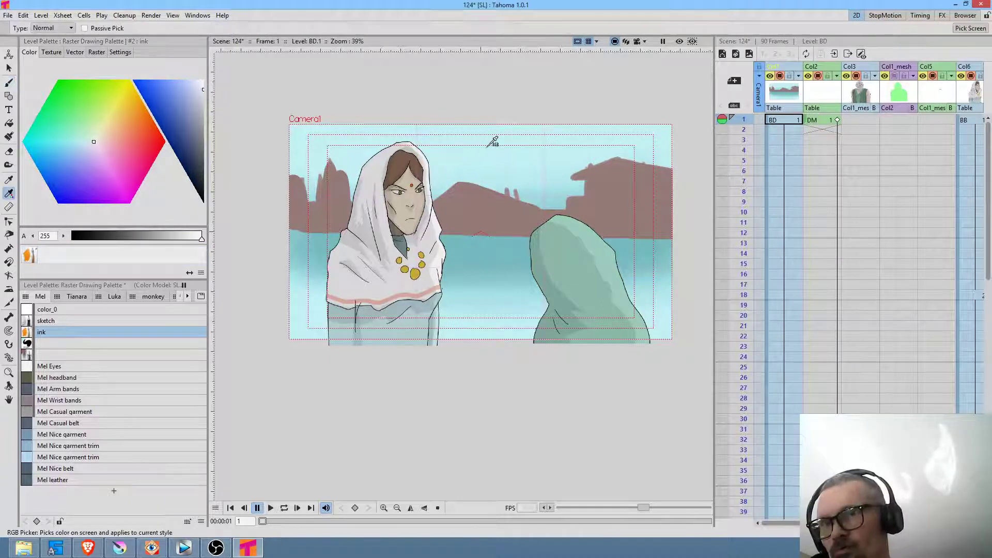
click(496, 140)
click(200, 85)
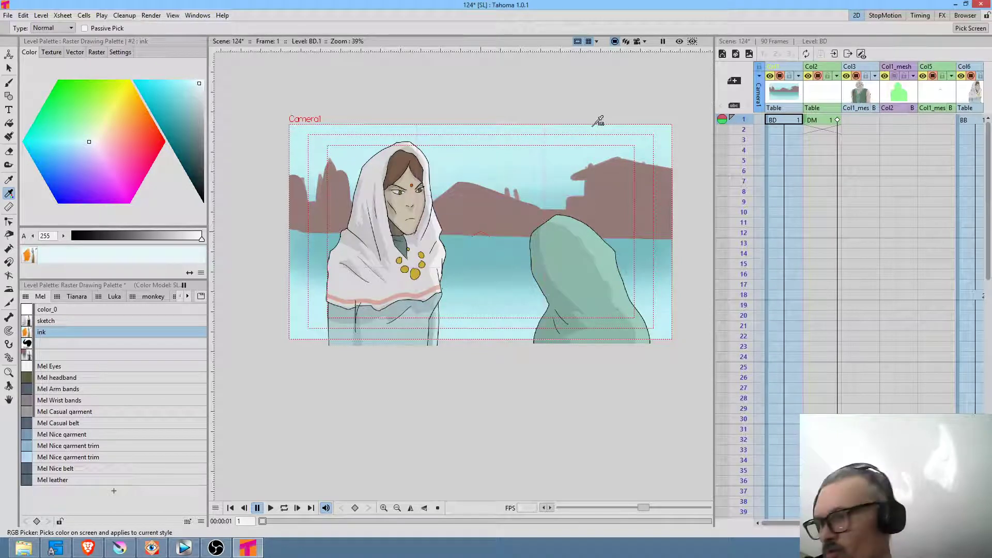
key(b)
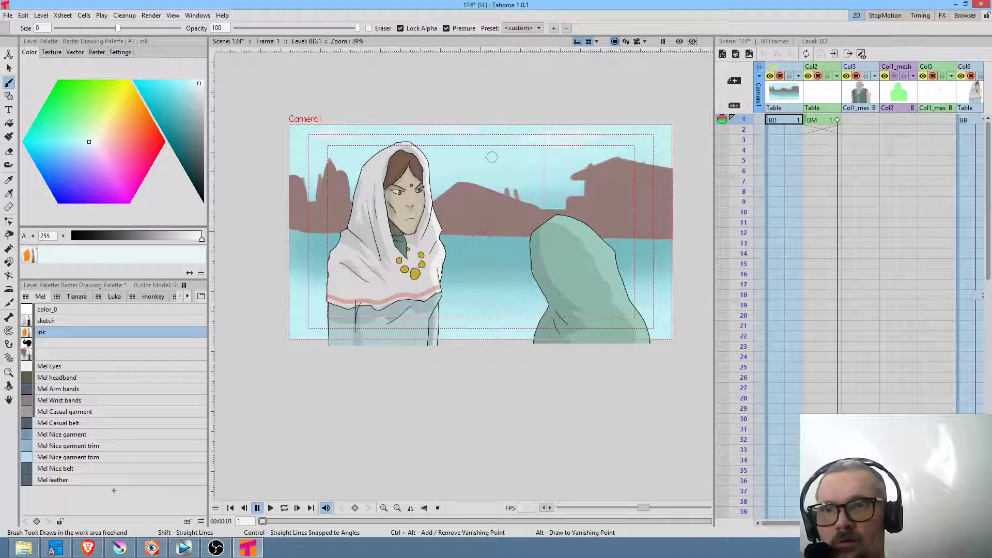
click(203, 80)
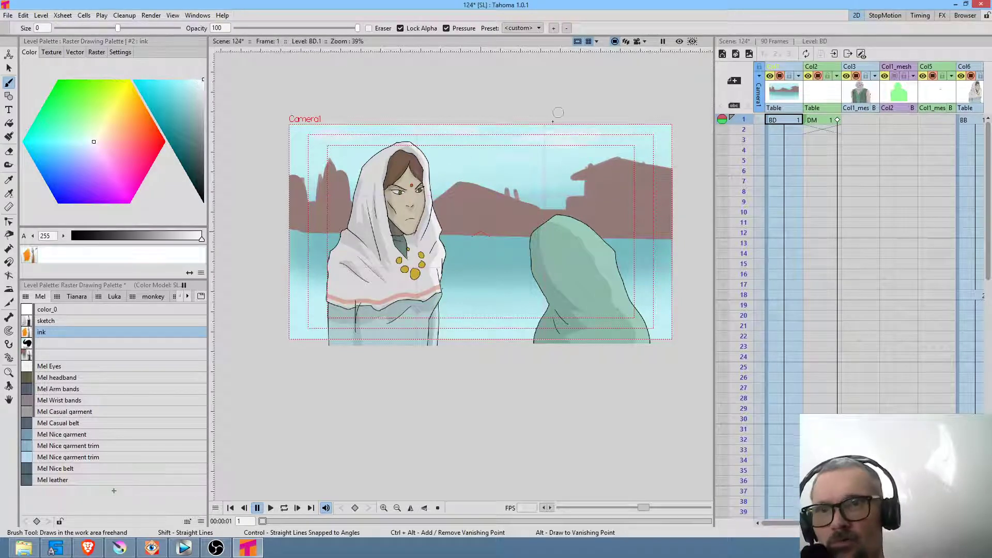
drag(585, 136, 636, 134)
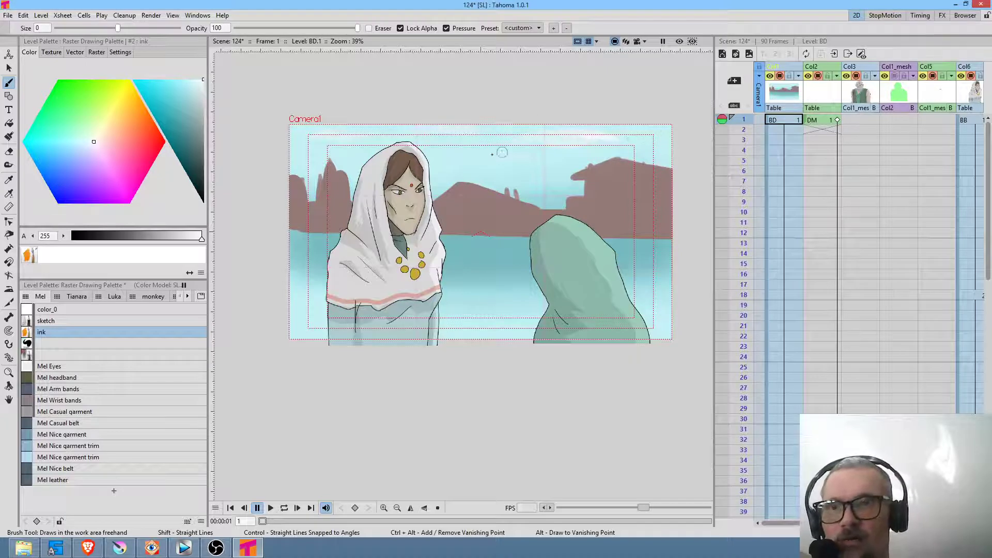
Recolour the ink style to a lighter reddish brown based on the rocks and paint along the land's lower edge behind the woman
key(r)
click(636, 200)
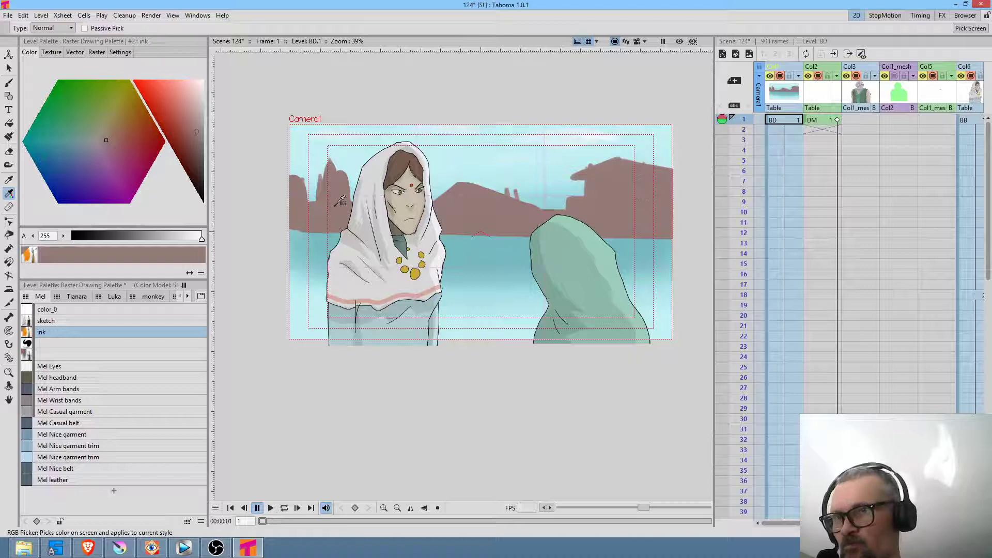
click(188, 115)
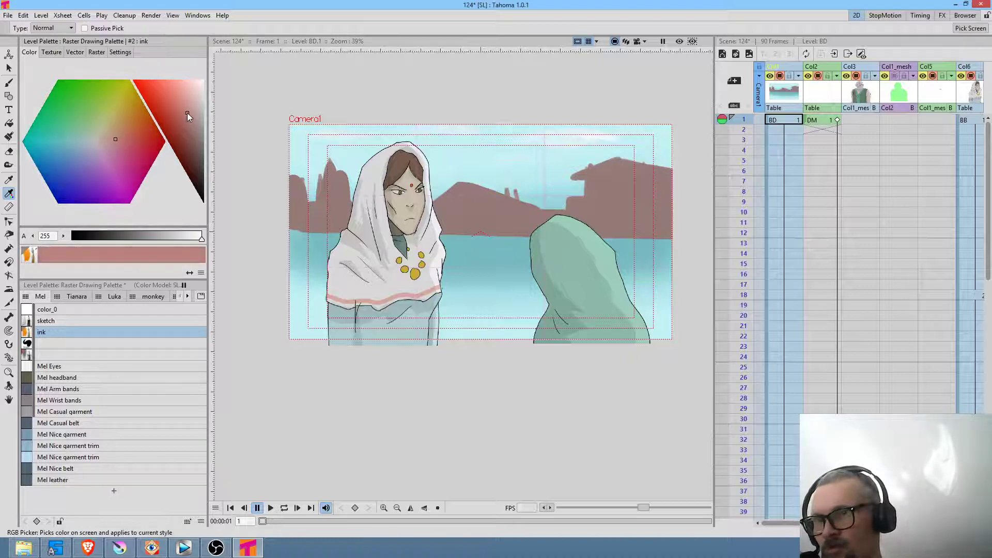
key(b)
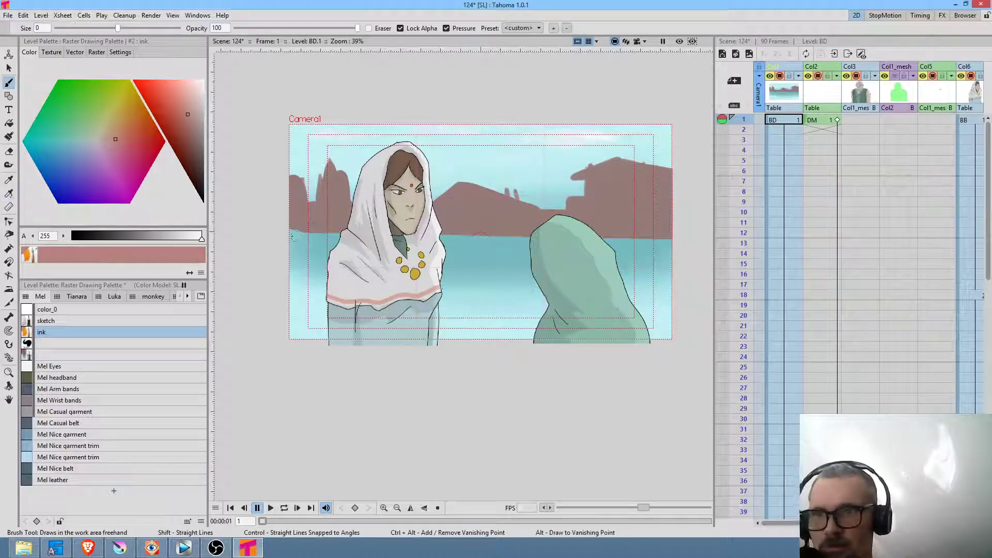
drag(289, 232, 299, 233)
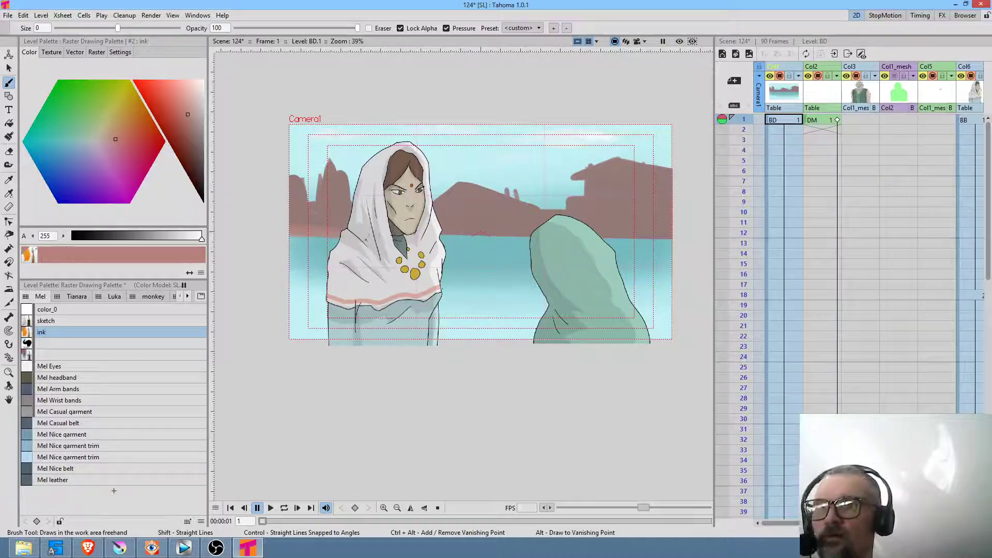
Mute the ink colour to a paler greyish brown and paint a soft ground band below the rocks with brush size 2
drag(190, 115, 196, 114)
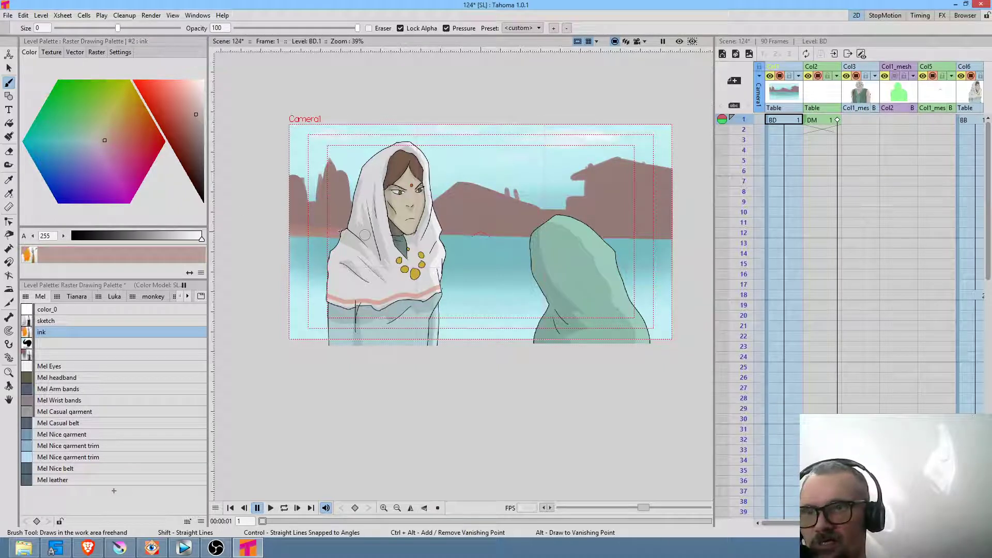
drag(118, 28, 158, 29)
mouse_move(283, 239)
mouse_down()
mouse_move(374, 250)
mouse_move(343, 238)
mouse_move(493, 252)
mouse_move(527, 243)
mouse_up()
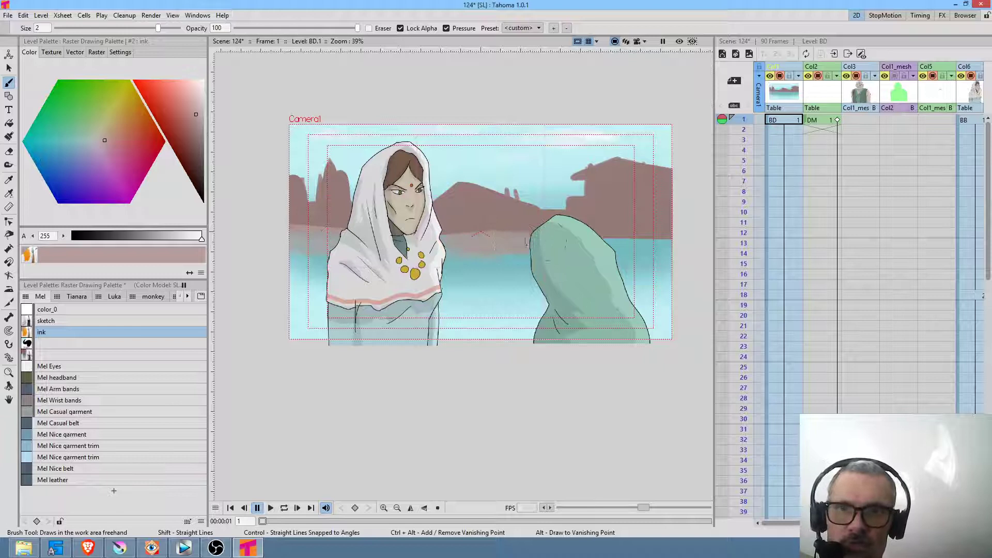
drag(666, 239, 636, 246)
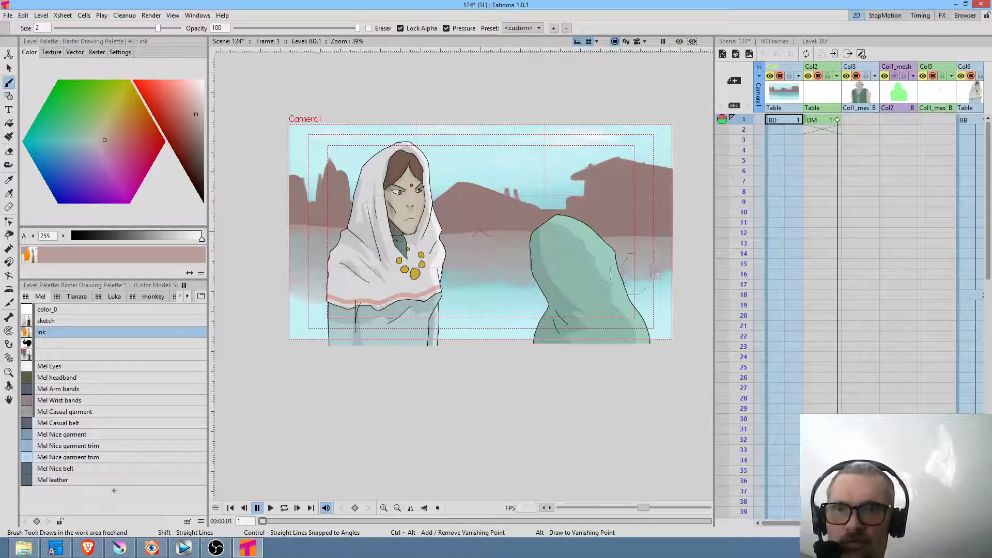
Paint green grass over the lower frame with brush size 2 and darker green shrub patches with brush size -0.34
click(80, 117)
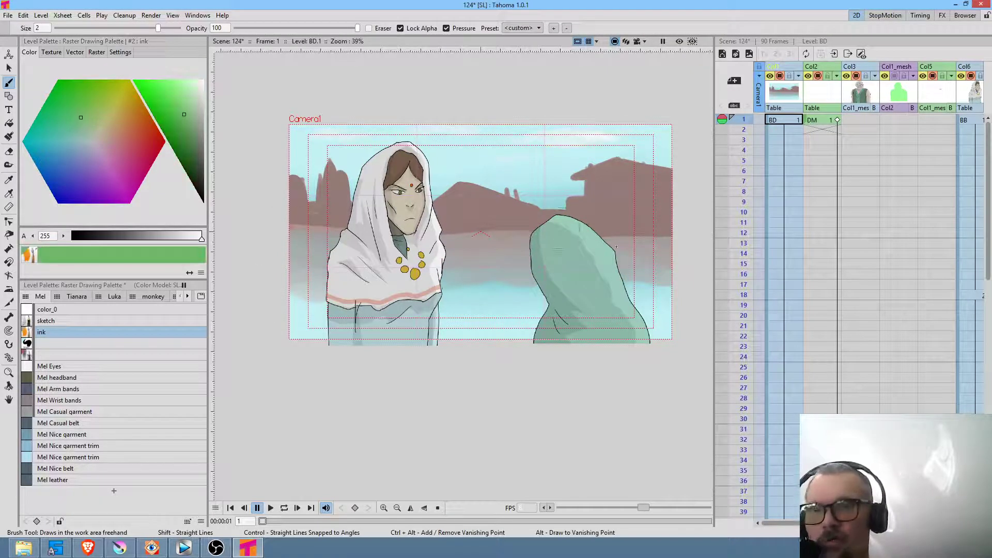
mouse_move(653, 275)
mouse_down()
mouse_move(629, 277)
mouse_move(656, 286)
mouse_move(609, 305)
mouse_move(638, 307)
mouse_move(666, 284)
mouse_move(509, 294)
mouse_move(499, 291)
mouse_move(521, 291)
mouse_move(449, 284)
mouse_move(512, 279)
mouse_move(523, 288)
mouse_move(400, 313)
mouse_move(369, 301)
mouse_move(239, 308)
mouse_move(300, 303)
mouse_move(285, 333)
mouse_move(437, 308)
mouse_move(416, 343)
mouse_move(560, 325)
mouse_move(602, 339)
mouse_move(657, 336)
mouse_move(687, 309)
mouse_move(585, 303)
mouse_move(665, 313)
mouse_move(599, 304)
mouse_move(464, 315)
mouse_move(484, 320)
mouse_move(342, 352)
mouse_move(252, 339)
mouse_move(283, 319)
mouse_move(291, 283)
mouse_up()
drag(158, 27, 110, 28)
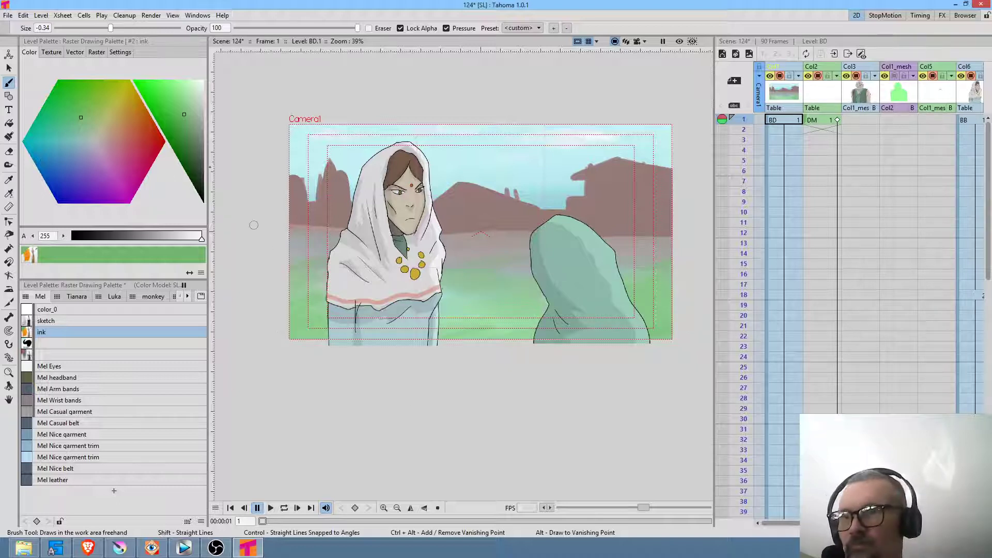
click(187, 136)
drag(285, 322, 313, 317)
mouse_move(283, 339)
mouse_down()
mouse_move(325, 330)
mouse_move(284, 336)
mouse_move(333, 309)
mouse_move(269, 323)
mouse_move(320, 291)
mouse_up()
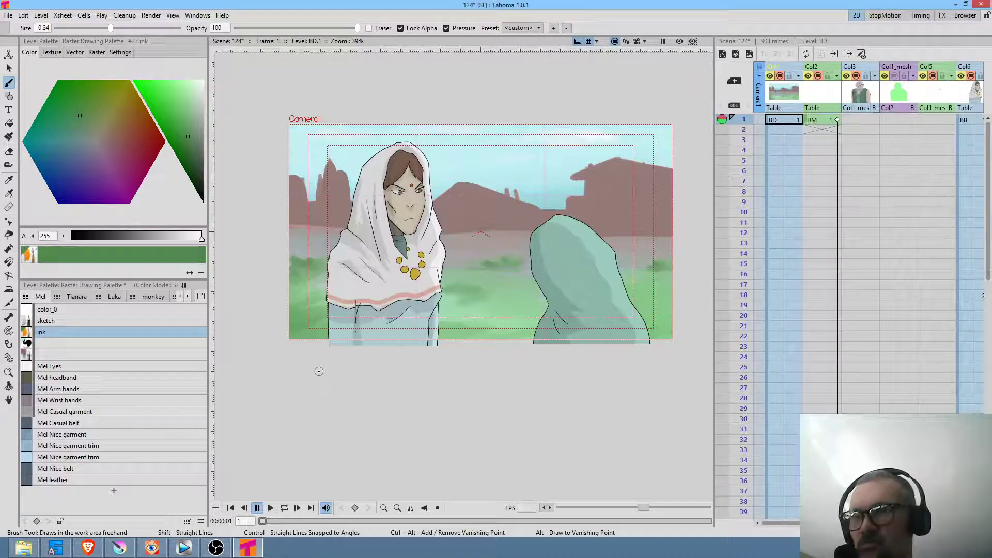
Recolour the reddish unnamed style above Mel Eyes to black and set its brush size to 1.93
click(56, 354)
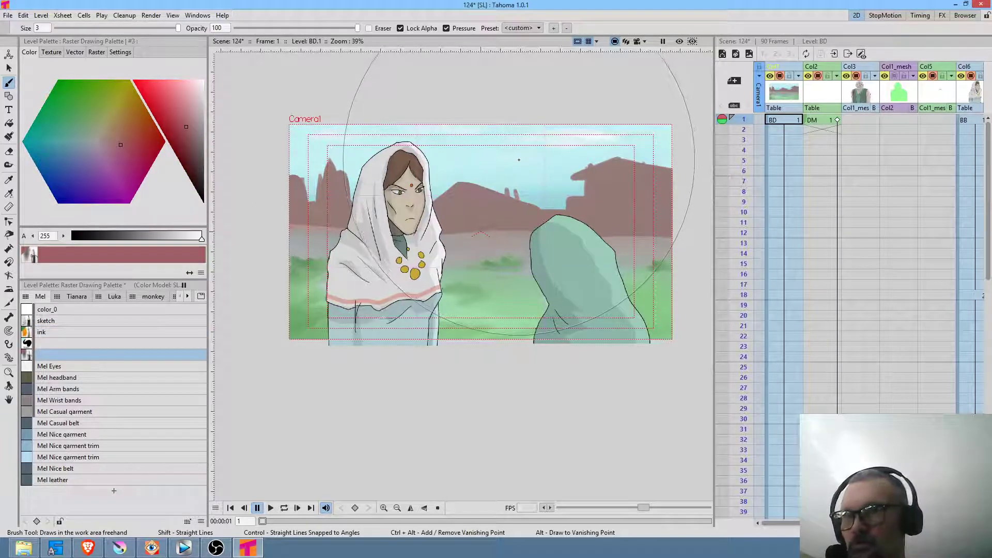
drag(195, 128, 211, 230)
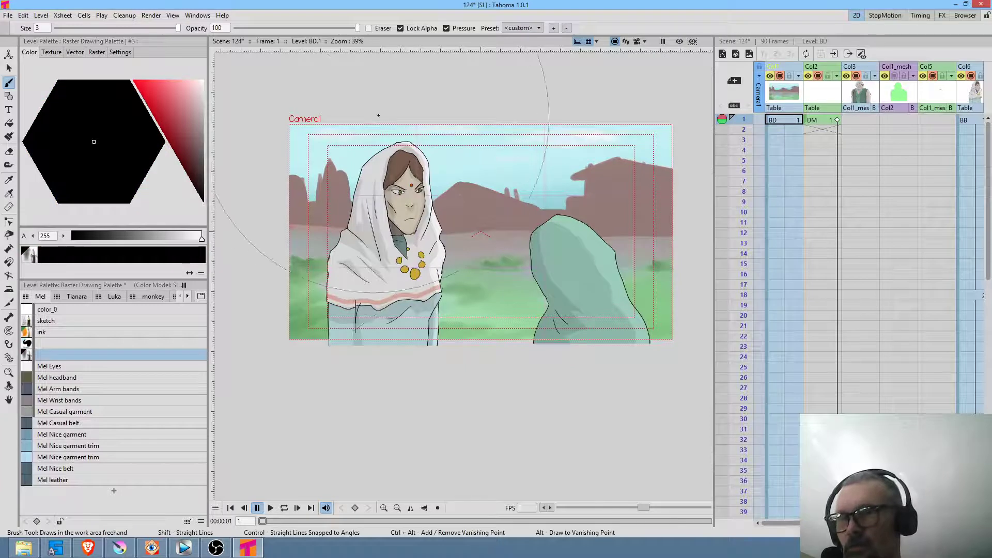
mouse_move(178, 29)
mouse_down()
mouse_move(126, 32)
mouse_move(144, 29)
mouse_up()
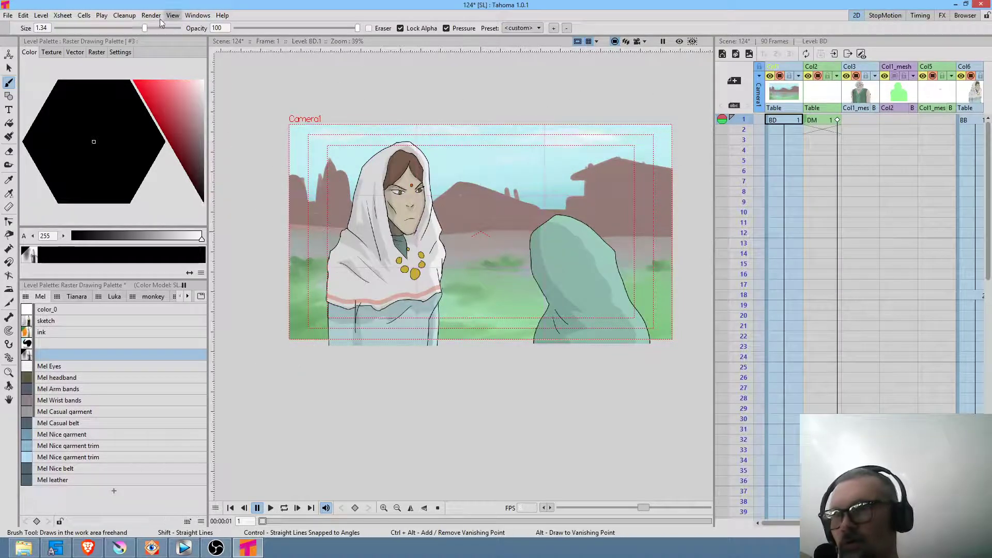
drag(145, 29, 156, 28)
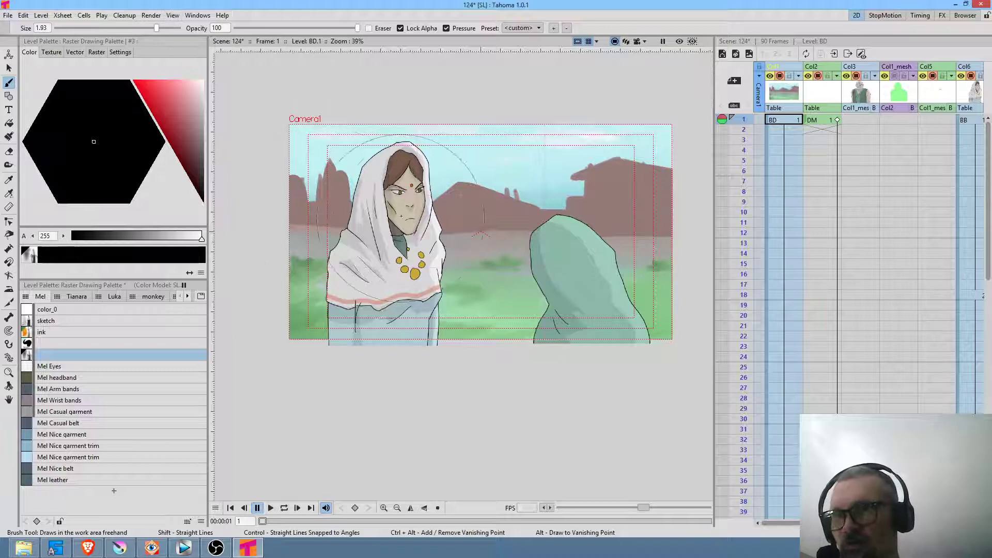
key(shift+space)
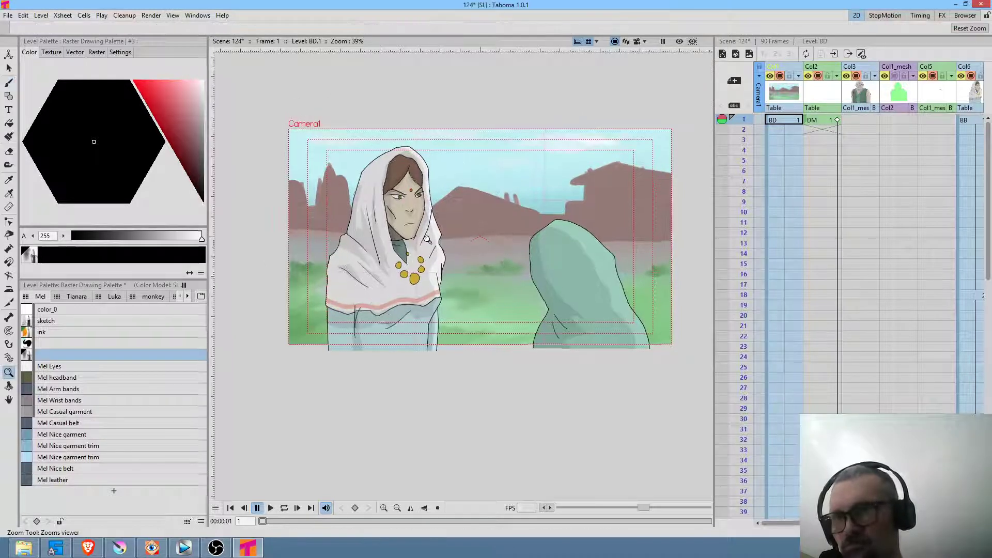
drag(426, 234, 421, 283)
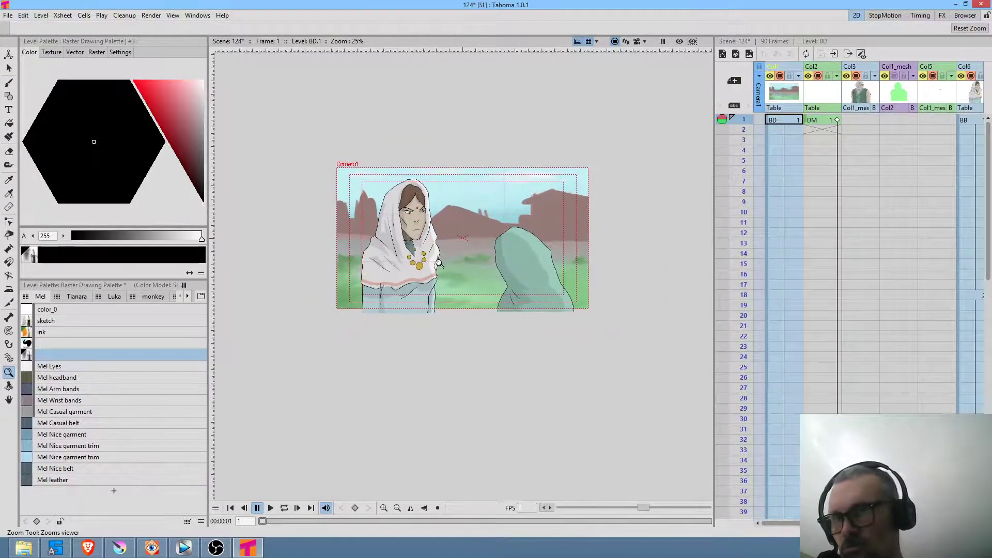
key(b)
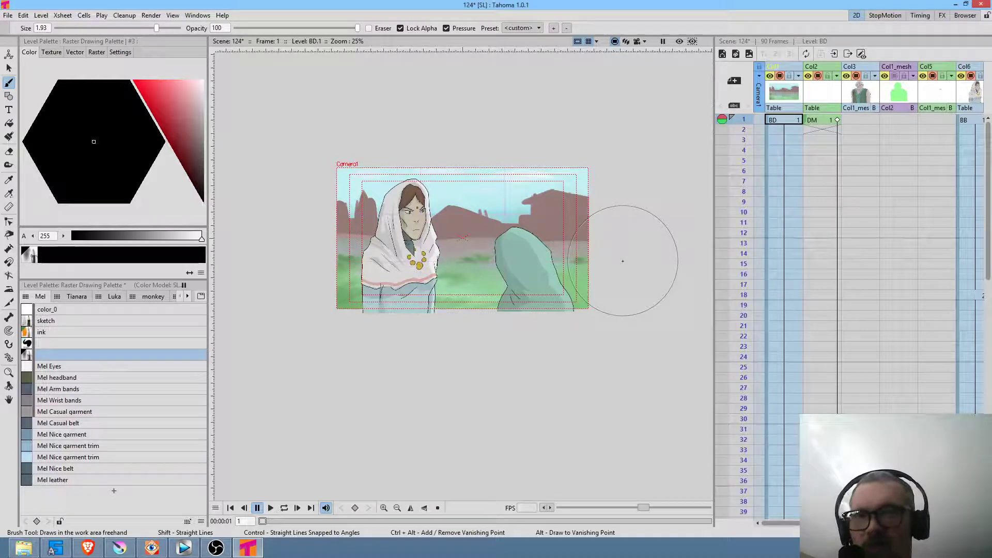
Insert an empty column between the BD and DM columns and start a new level DN in its first frame
click(827, 96)
key(Insert)
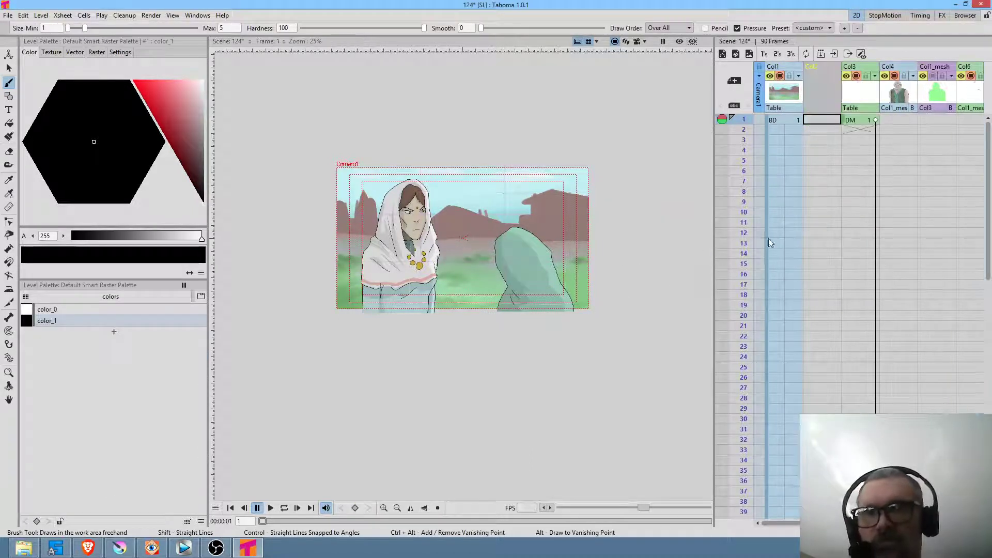
click(608, 296)
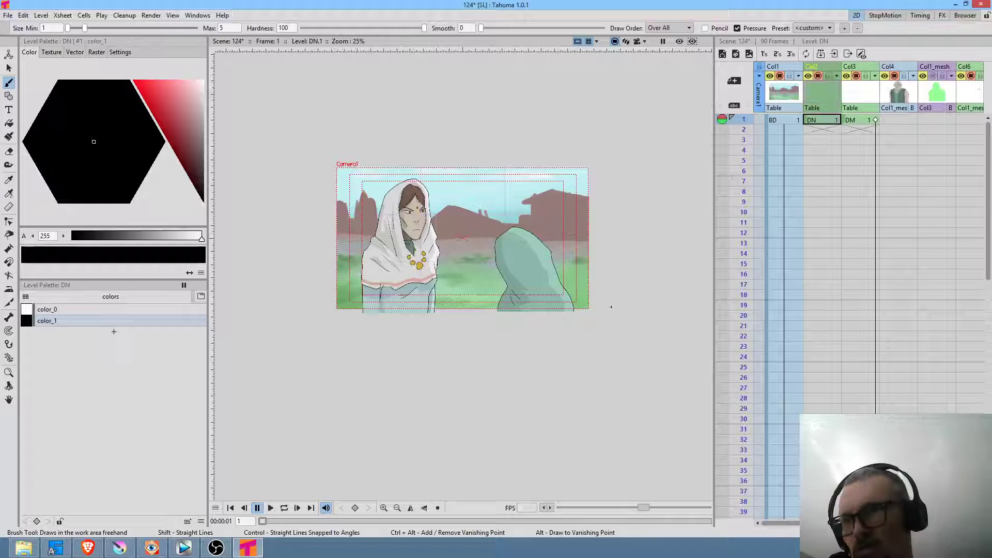
Give color_1 the soft airbrush raster style in black and paint a dark vignette around the camera frame's edges with brush size 3
click(97, 52)
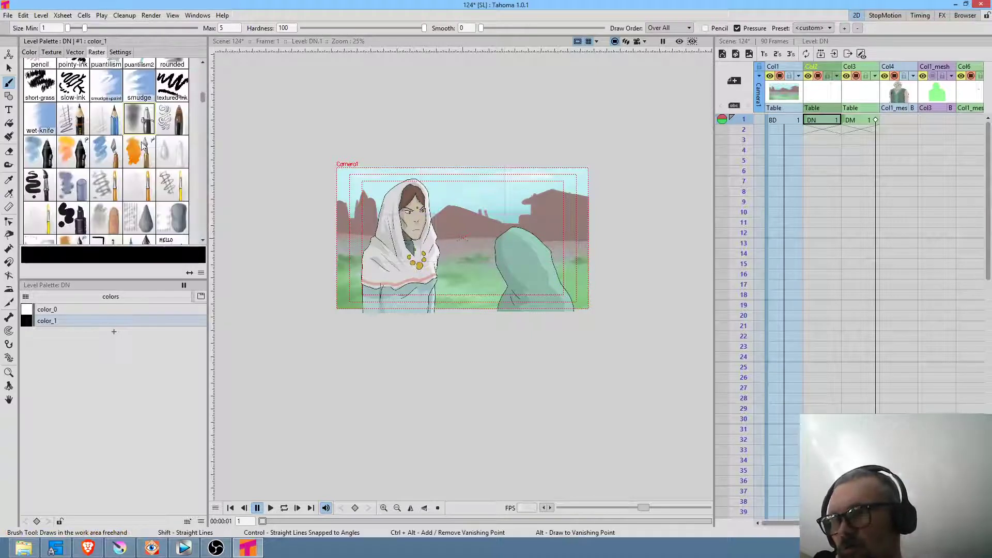
click(143, 116)
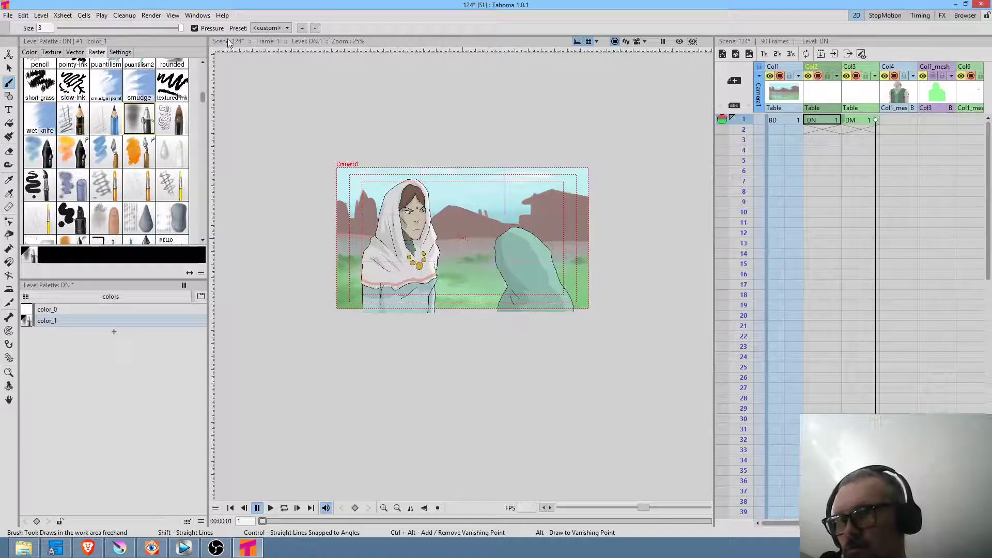
click(29, 52)
drag(192, 140, 203, 205)
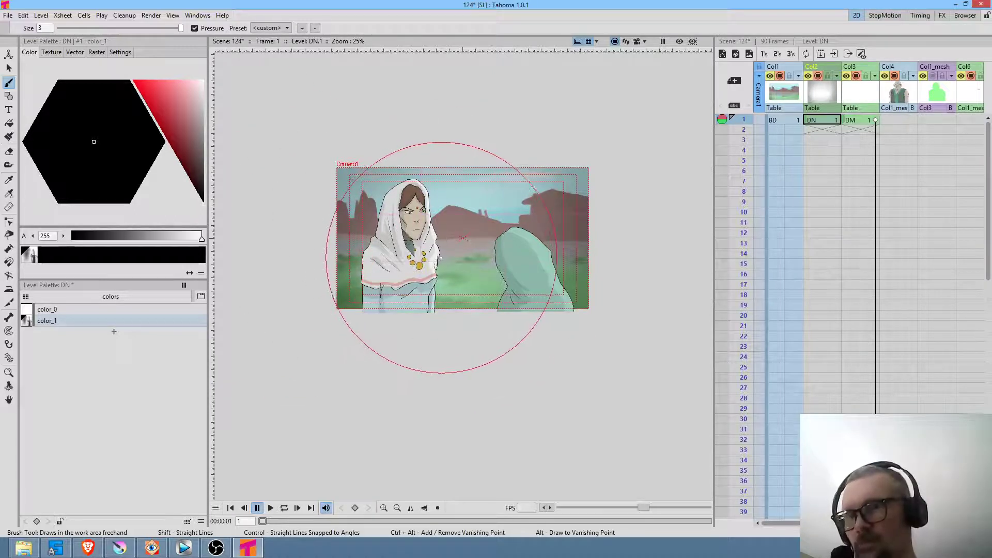
Recolour level DN's color_1 style from black to a muted red to tint the vignette
key(shift+space)
mouse_move(461, 239)
mouse_down()
mouse_move(493, 228)
mouse_move(467, 305)
mouse_up()
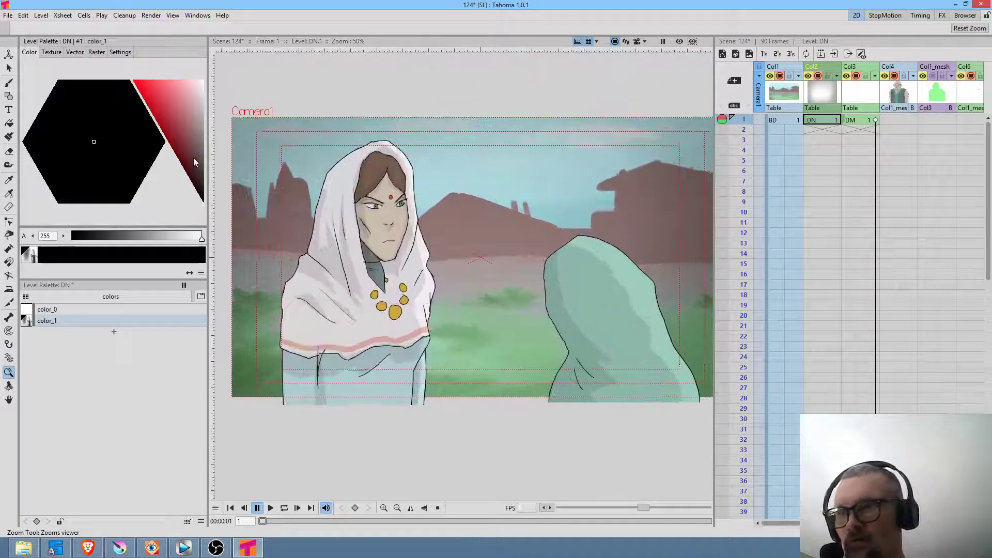
click(191, 162)
mouse_move(183, 160)
mouse_down()
mouse_move(162, 139)
mouse_move(178, 117)
mouse_up()
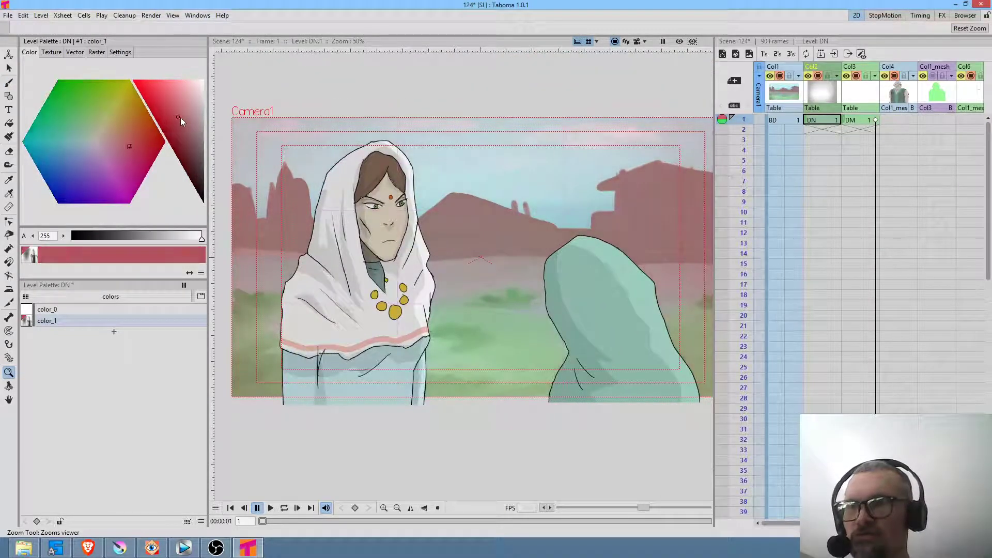
Recolour level DN's color_1 style to a deep blue to tint the vignette around the frame
mouse_move(126, 152)
mouse_down()
mouse_move(79, 176)
mouse_move(88, 154)
mouse_move(68, 177)
mouse_move(84, 163)
mouse_move(64, 166)
mouse_up()
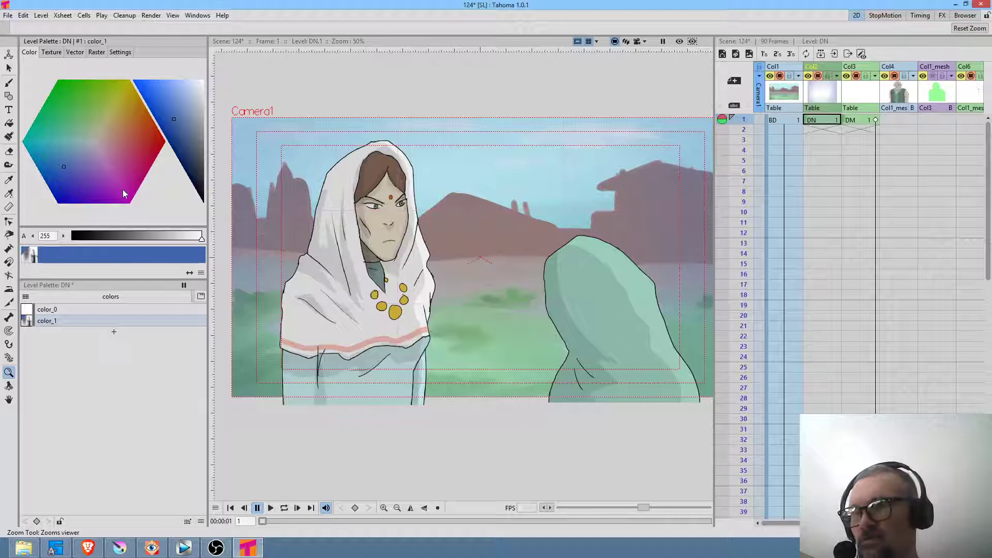
drag(70, 168, 45, 188)
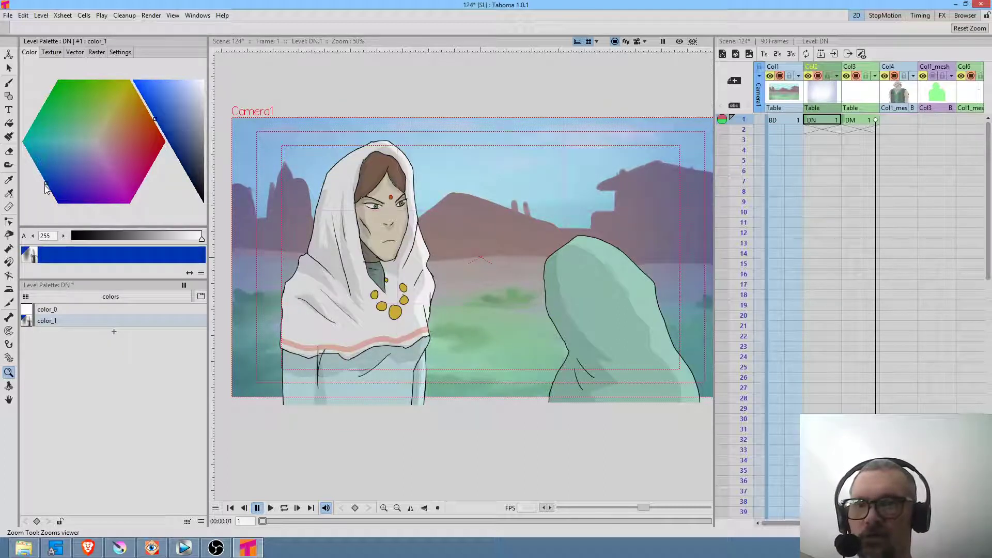
drag(467, 239, 453, 233)
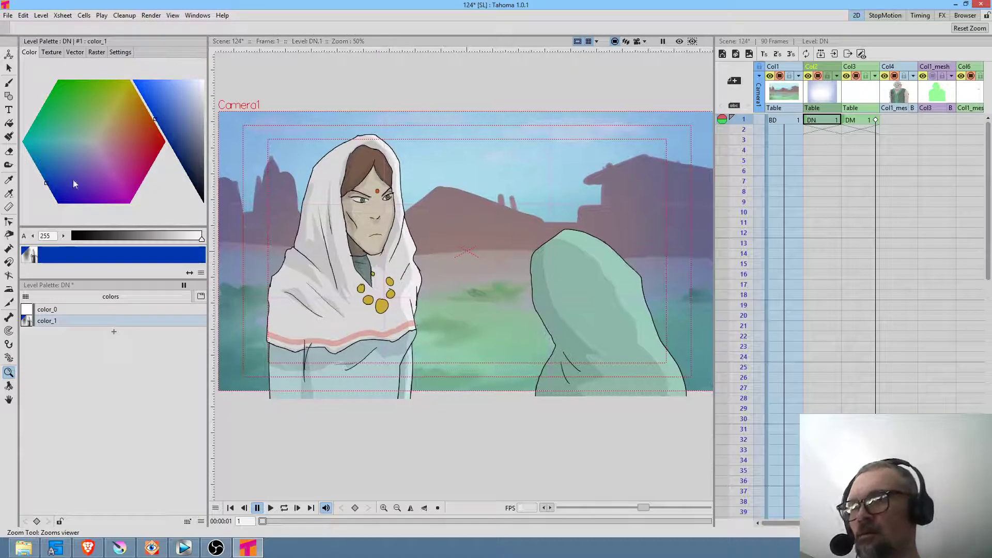
click(55, 181)
Extend the DN vignette cell from frame 1 through frame 90 and play back the scene in a loop
click(836, 123)
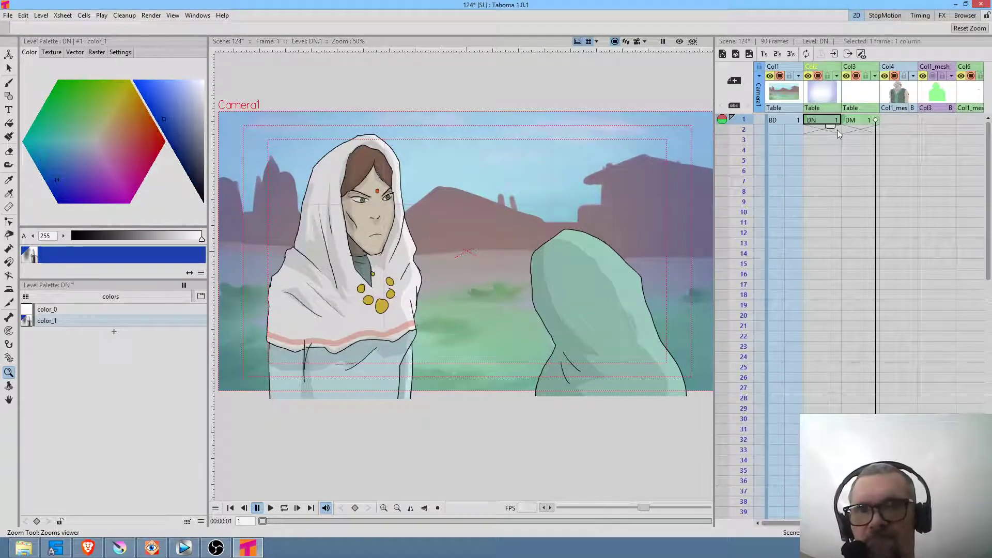
drag(832, 128, 835, 409)
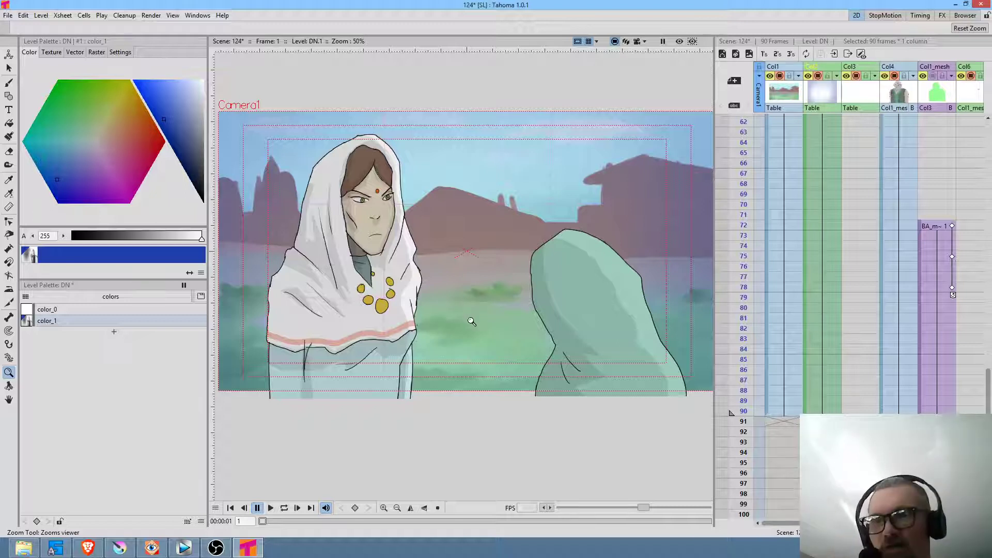
drag(471, 322, 495, 289)
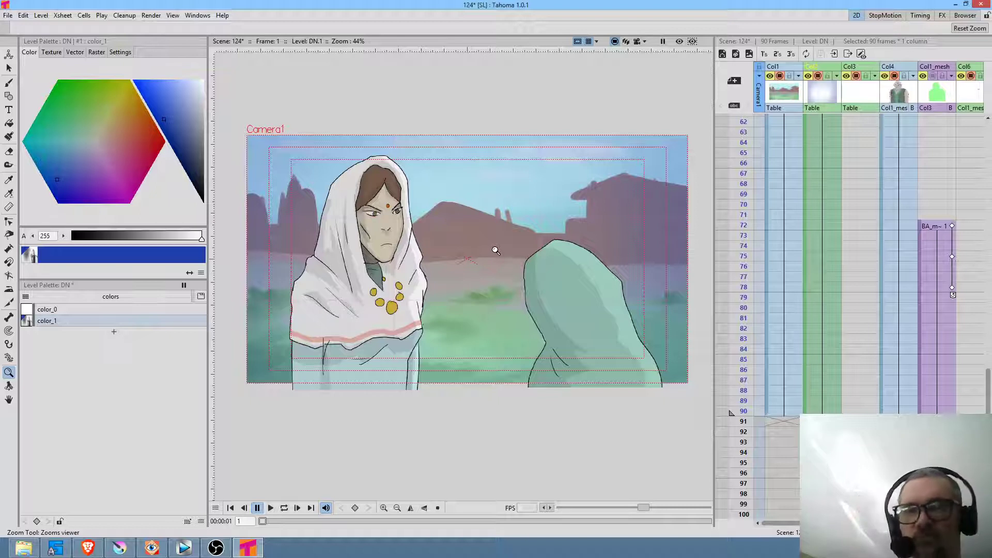
key(l)
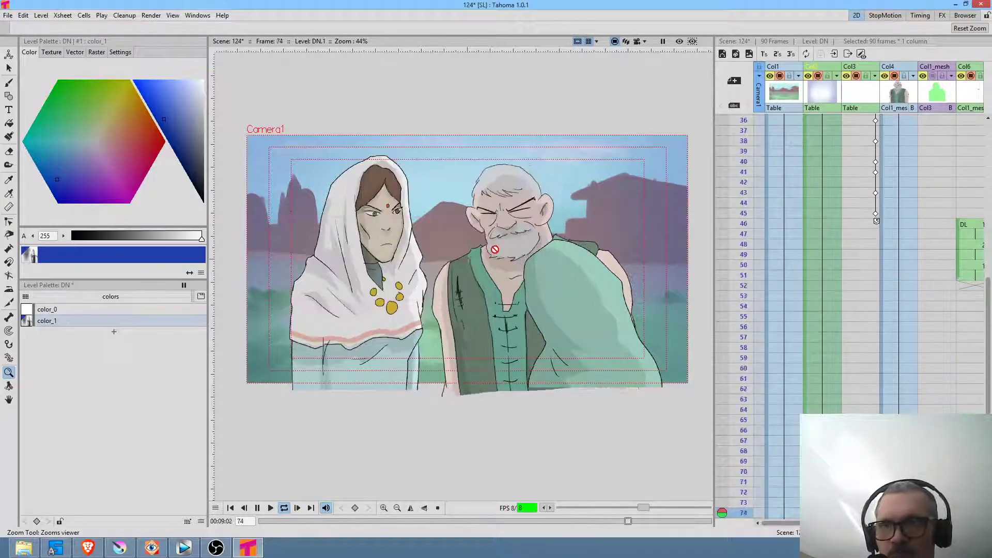
key(space)
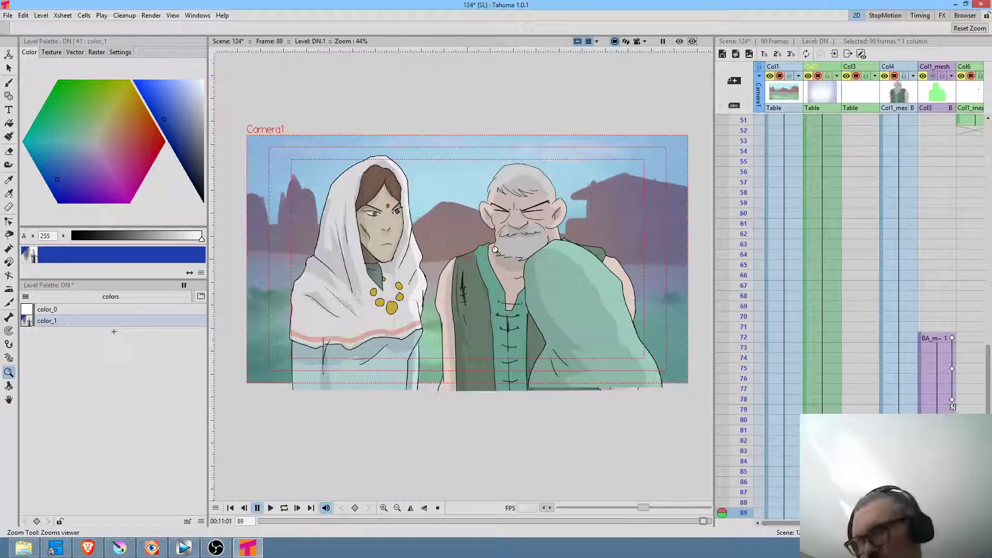